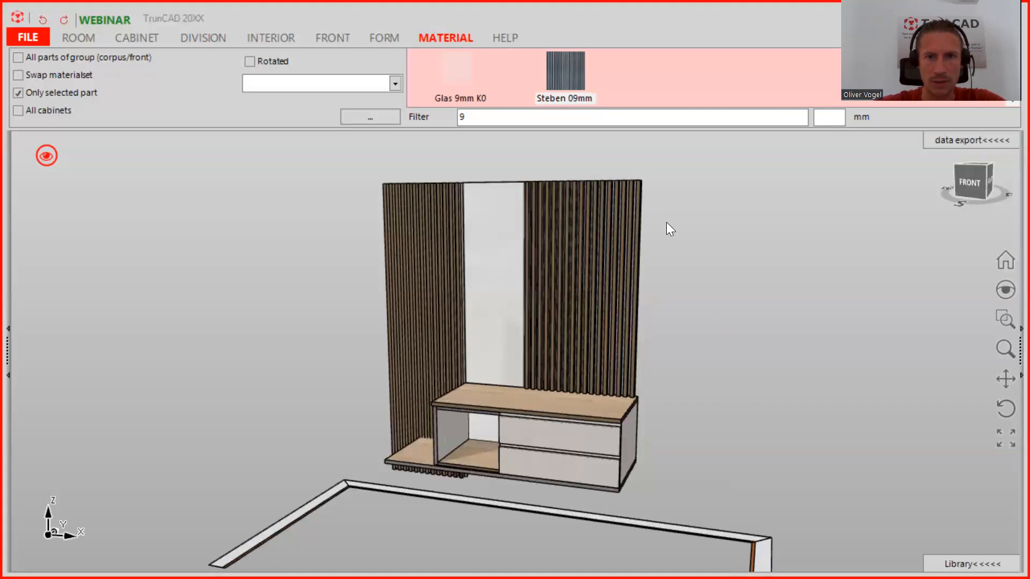
pyautogui.scroll(3, 606, 212)
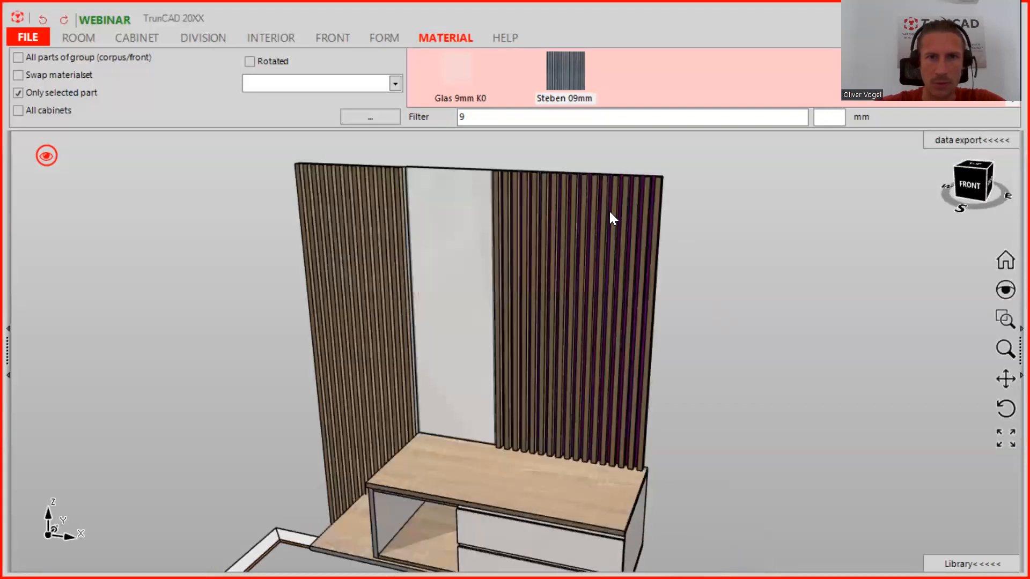
pyautogui.scroll(-5, 609, 211)
pyautogui.moveTo(690, 305); pyautogui.dragTo(681, 340, button='middle')
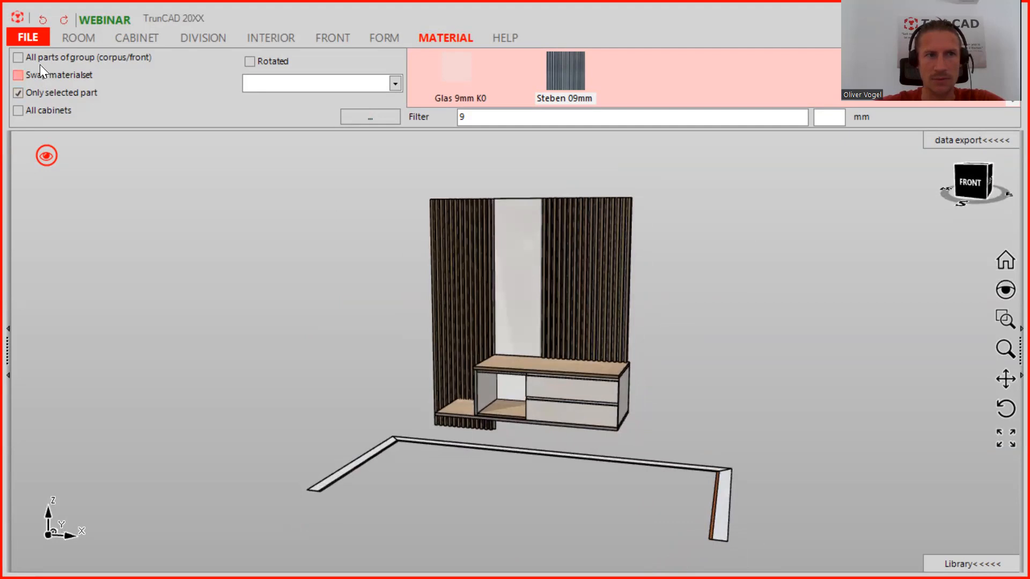
# Start a new project, choosing to save the current one in the Software\TrunCAD_Projekte folder.
pyautogui.click(39, 35)
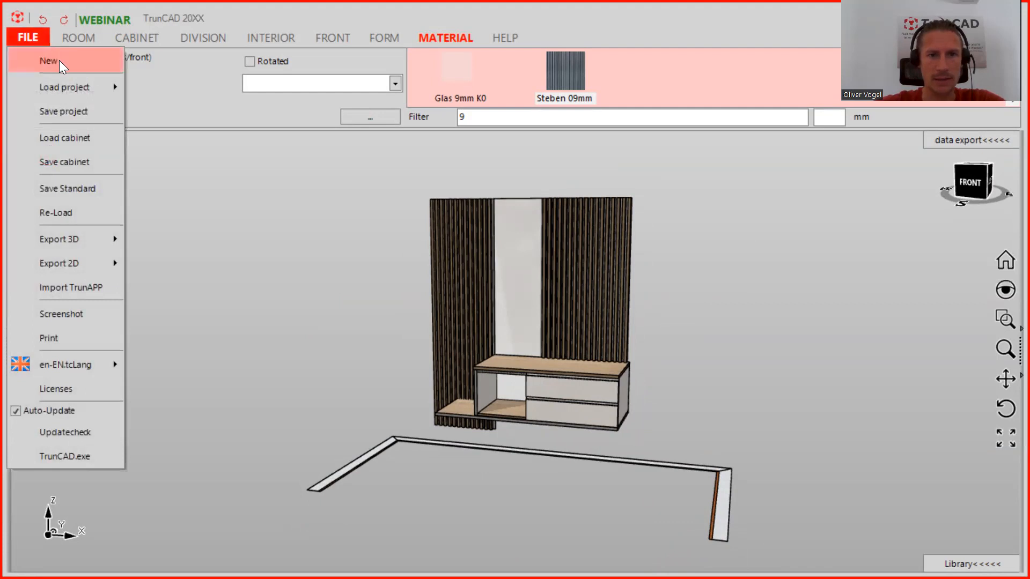
pyautogui.click(59, 61)
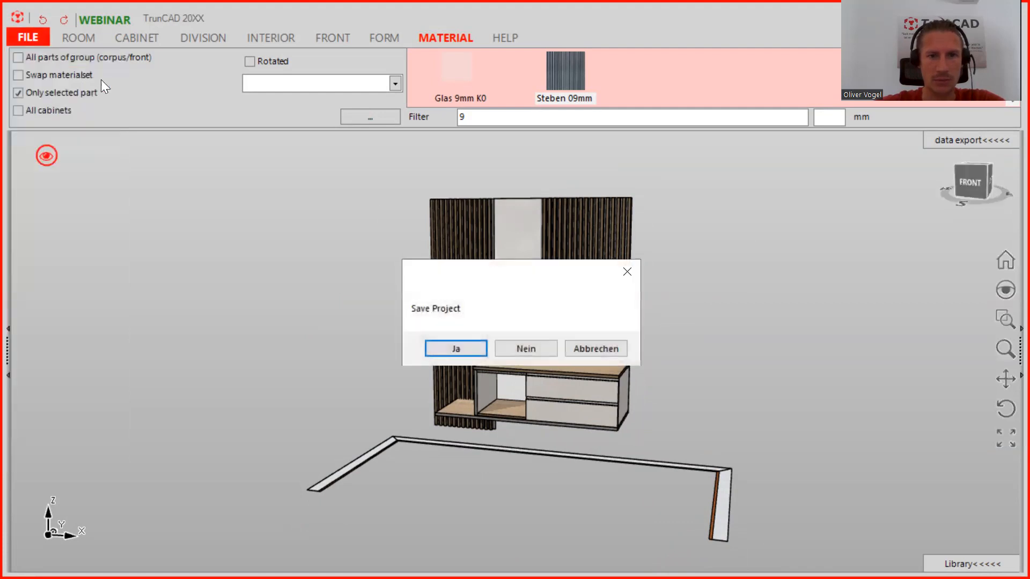
pyautogui.click(456, 349)
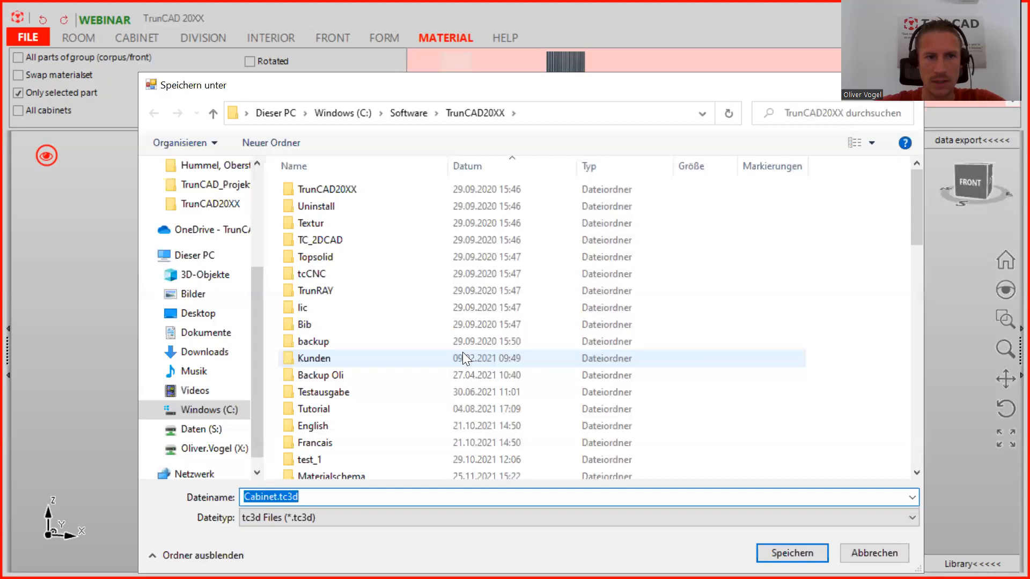
pyautogui.click(409, 109)
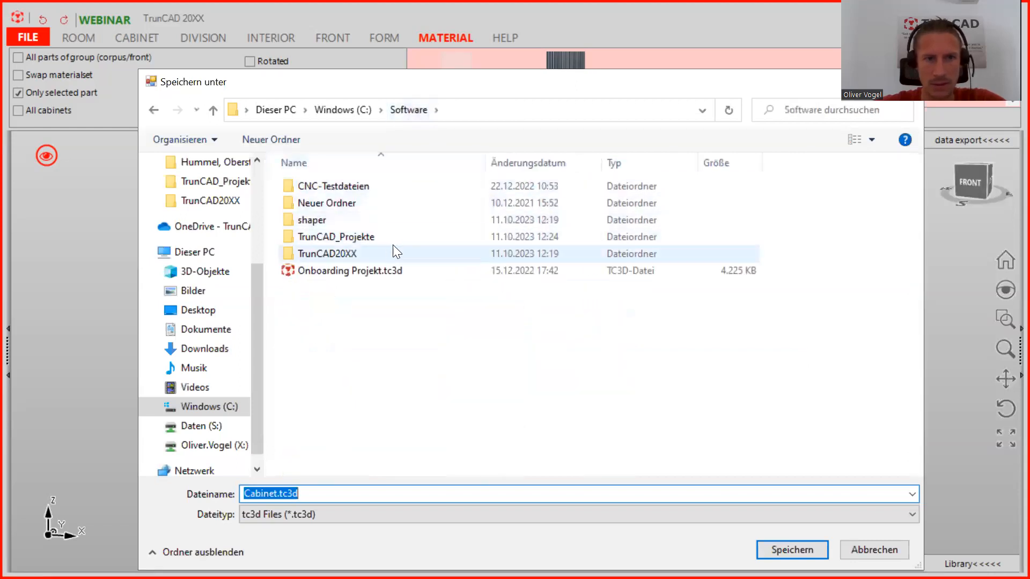
pyautogui.doubleClick(384, 238)
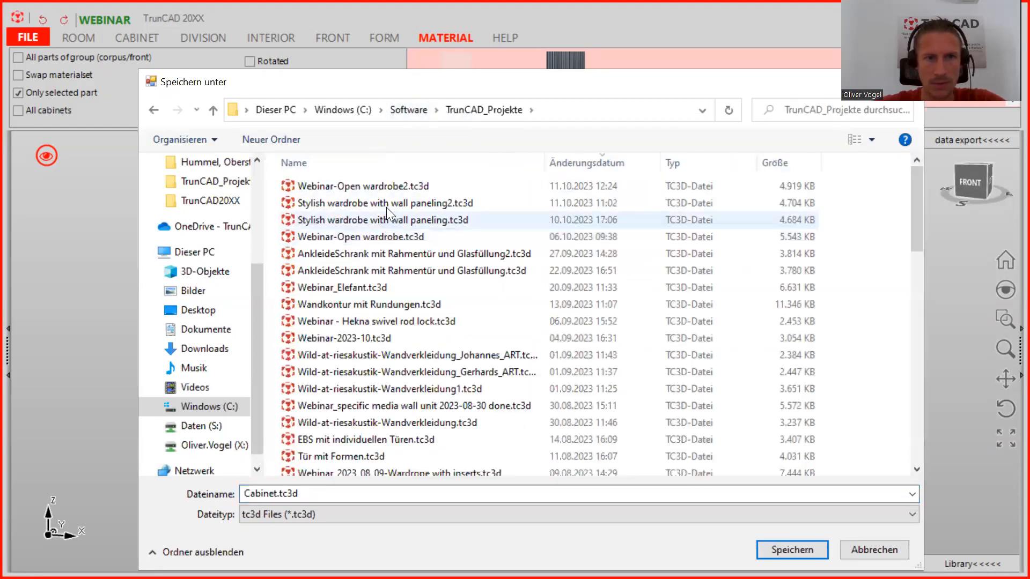
# Save the current project under the file name Stylish wardrobe with wall paneling3.tc3d.
pyautogui.click(404, 203)
pyautogui.click(395, 493)
pyautogui.click(395, 493)
pyautogui.click(395, 493)
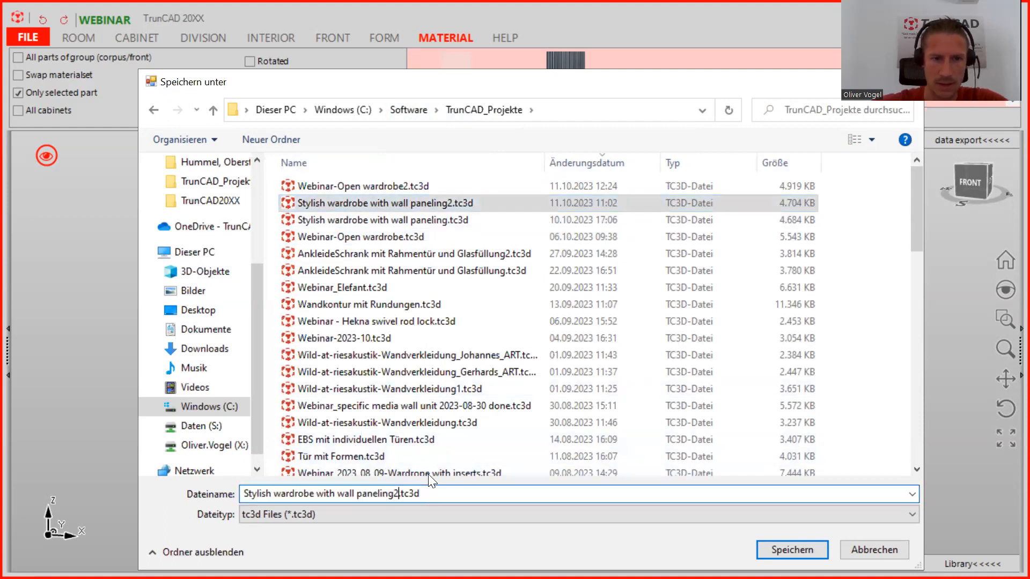
pyautogui.press('BackSpace')
pyautogui.write('3')
pyautogui.click(776, 546)
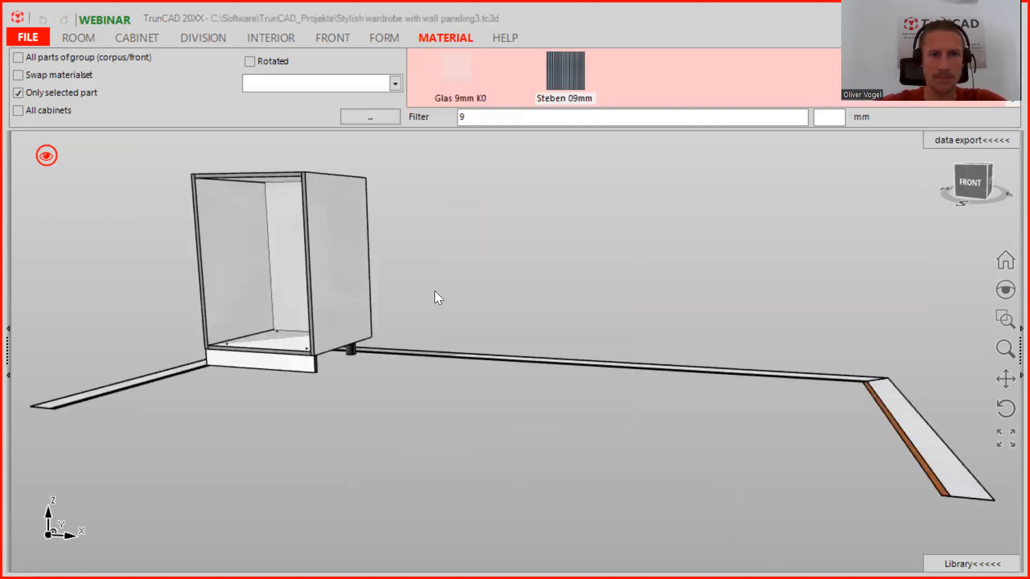
# Turn on the display of the dimensions and touch areas for the new default cabinet and room.
pyautogui.scroll(-3, 435, 292)
pyautogui.moveTo(486, 277); pyautogui.dragTo(494, 326, button='middle')
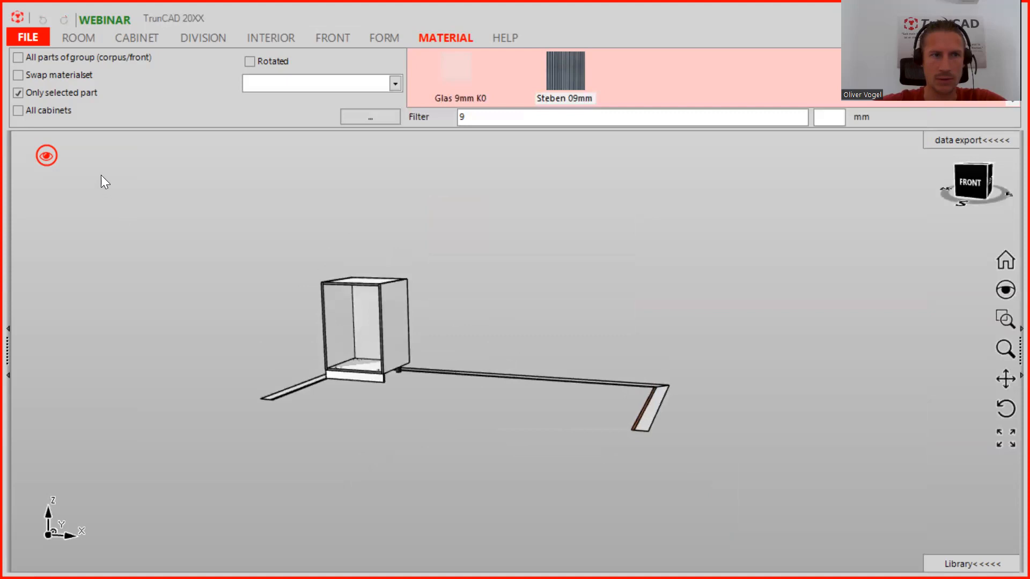
pyautogui.click(45, 157)
pyautogui.click(134, 229)
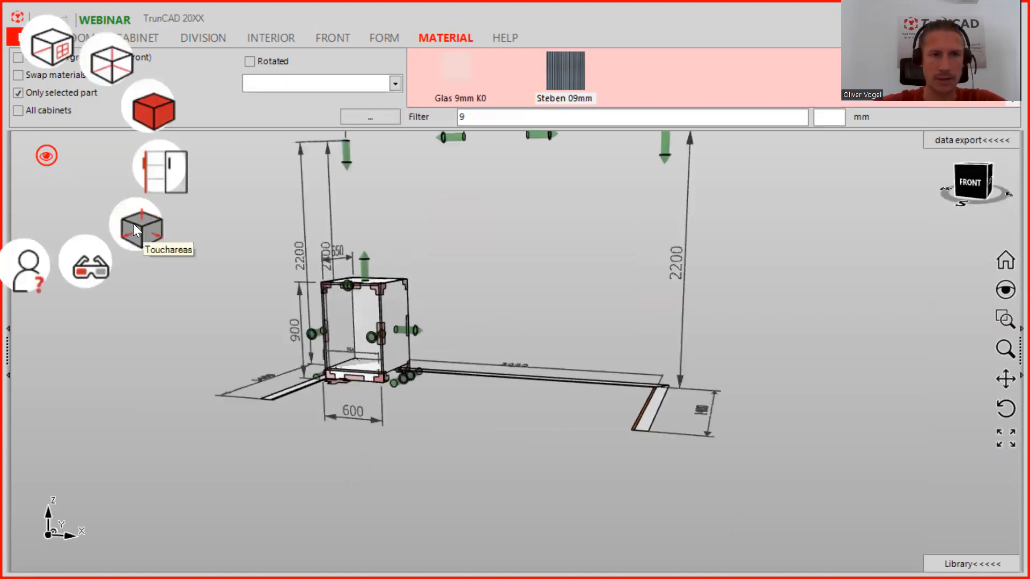
pyautogui.click(133, 224)
# Set the height of the room to 2500 mm.
pyautogui.moveTo(474, 272); pyautogui.dragTo(497, 294, button='middle')
pyautogui.scroll(-3, 439, 268)
pyautogui.keyDown('ctrl'); pyautogui.moveTo(438, 268); pyautogui.dragTo(452, 313, button='middle'); pyautogui.keyUp('ctrl')
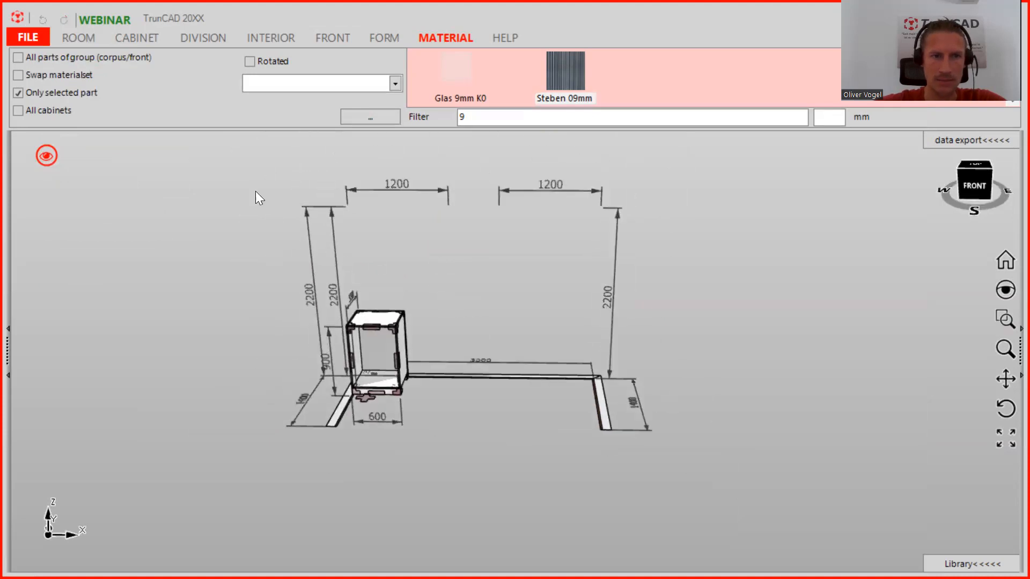
pyautogui.click(306, 211)
pyautogui.write('2')
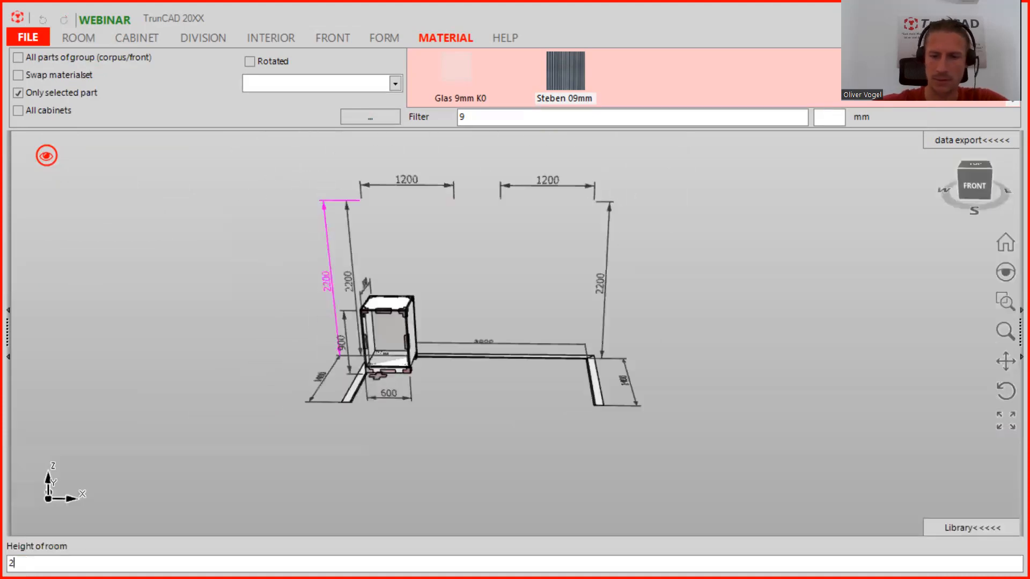
pyautogui.write('500')
pyautogui.press('Return')
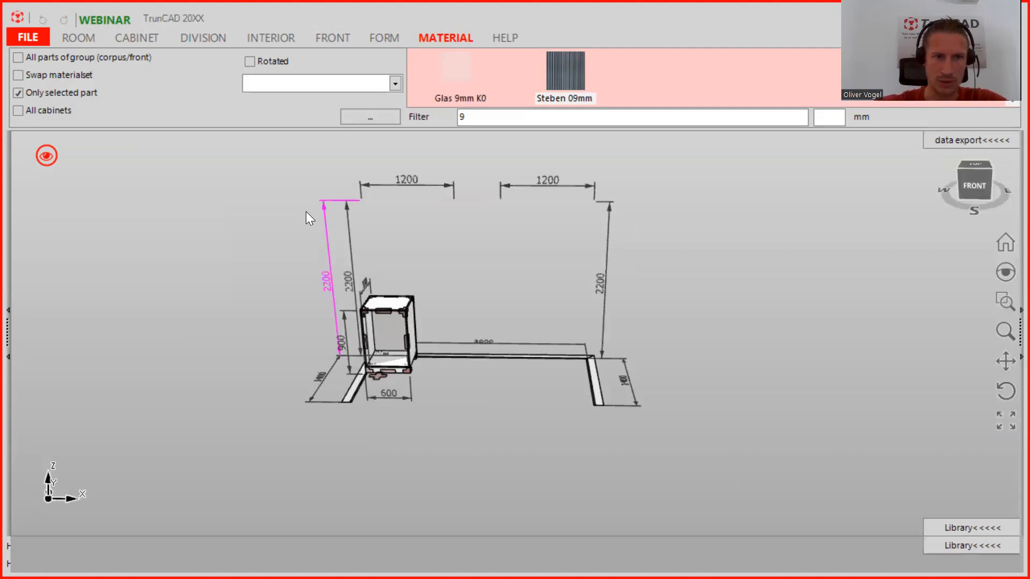
# Raise the cabinet off the floor by changing its distance to the bottom.
pyautogui.moveTo(308, 195); pyautogui.dragTo(318, 227, button='middle')
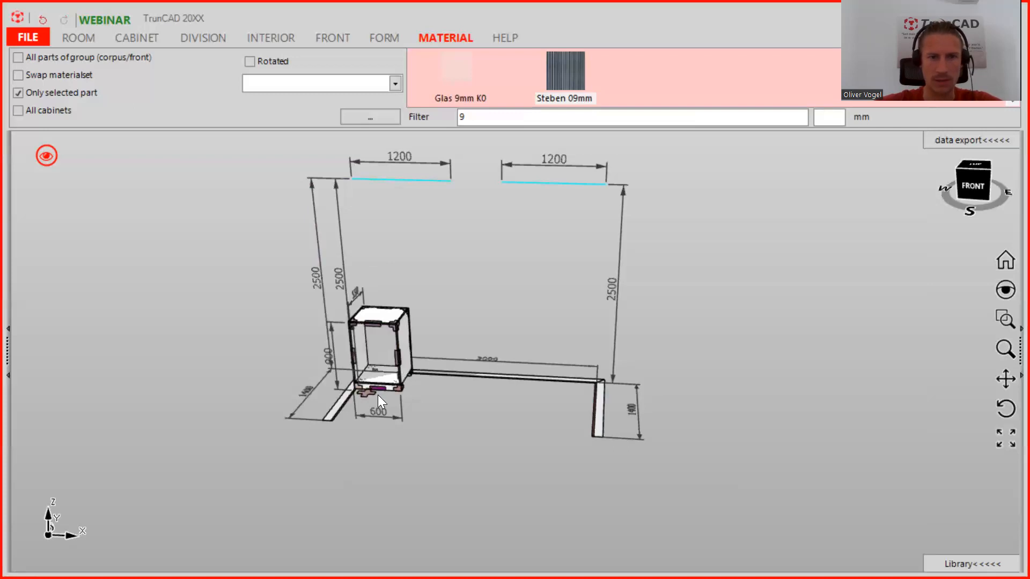
pyautogui.scroll(2, 372, 395)
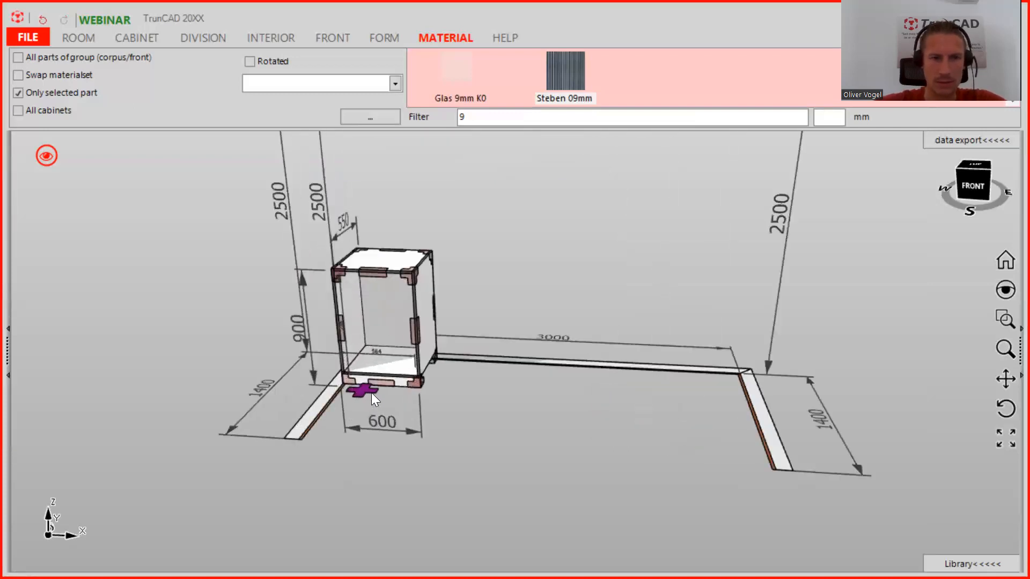
pyautogui.scroll(2, 363, 395)
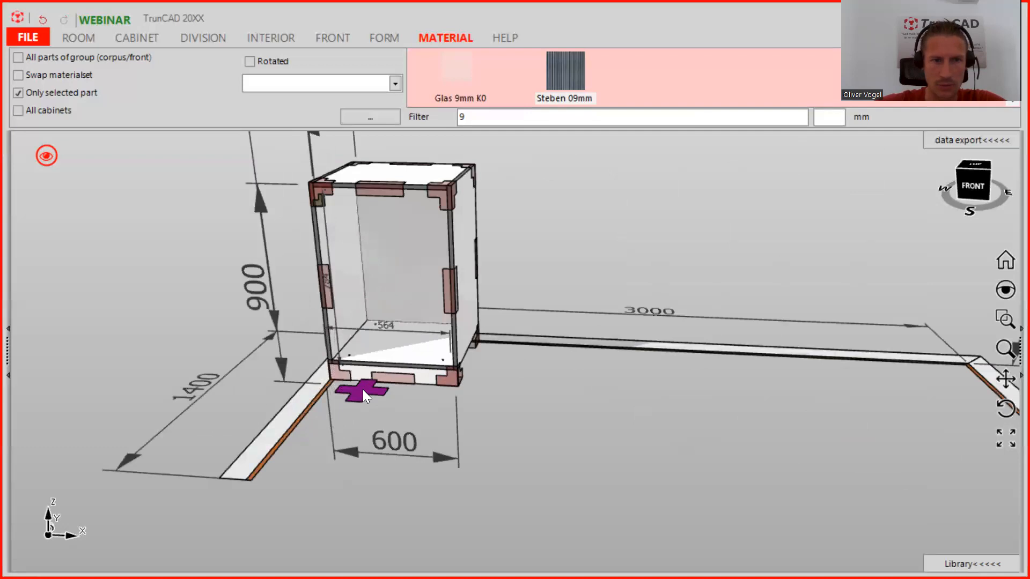
pyautogui.rightClick(363, 389)
pyautogui.click(509, 407)
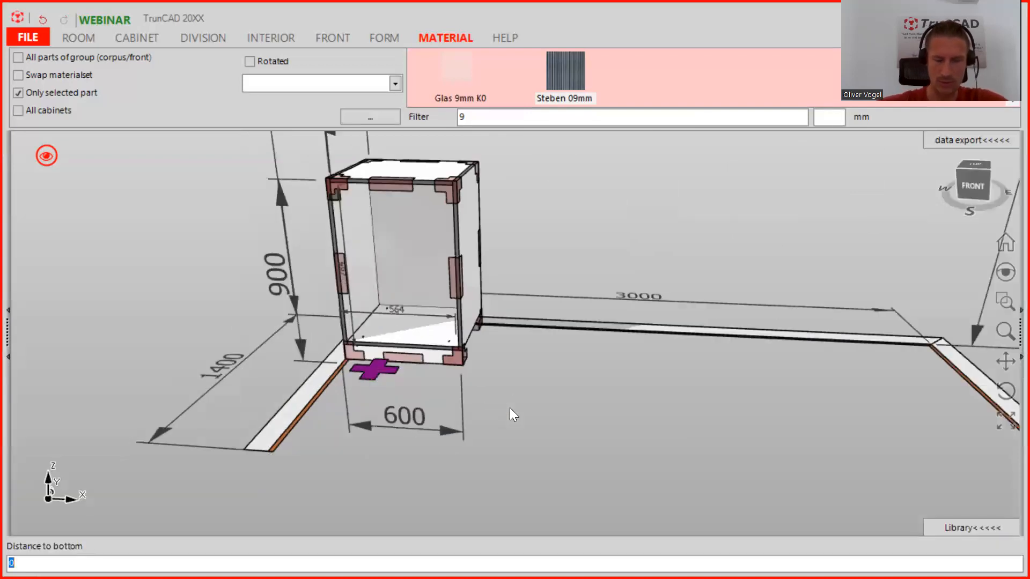
pyautogui.write('400')
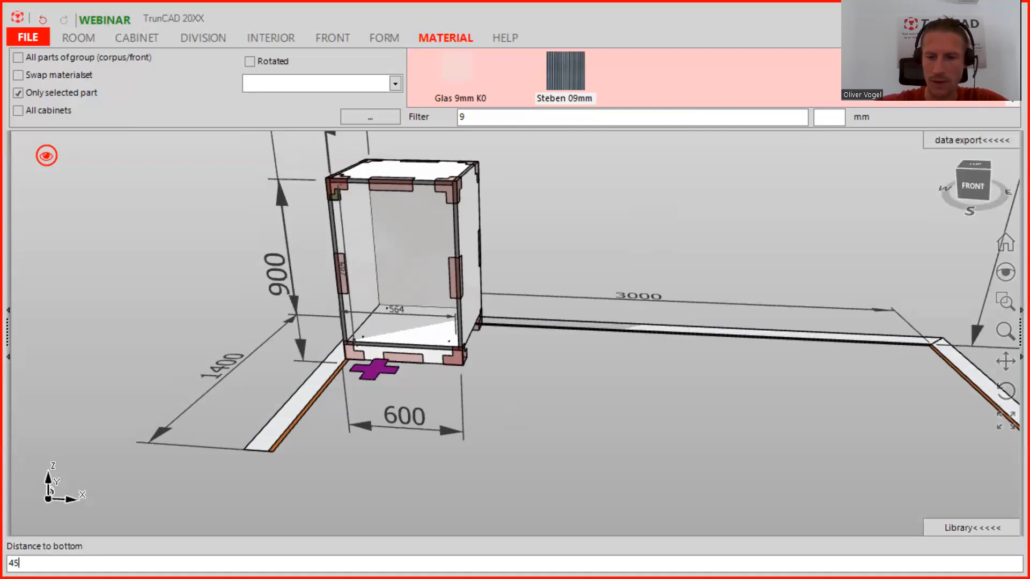
pyautogui.press('Return')
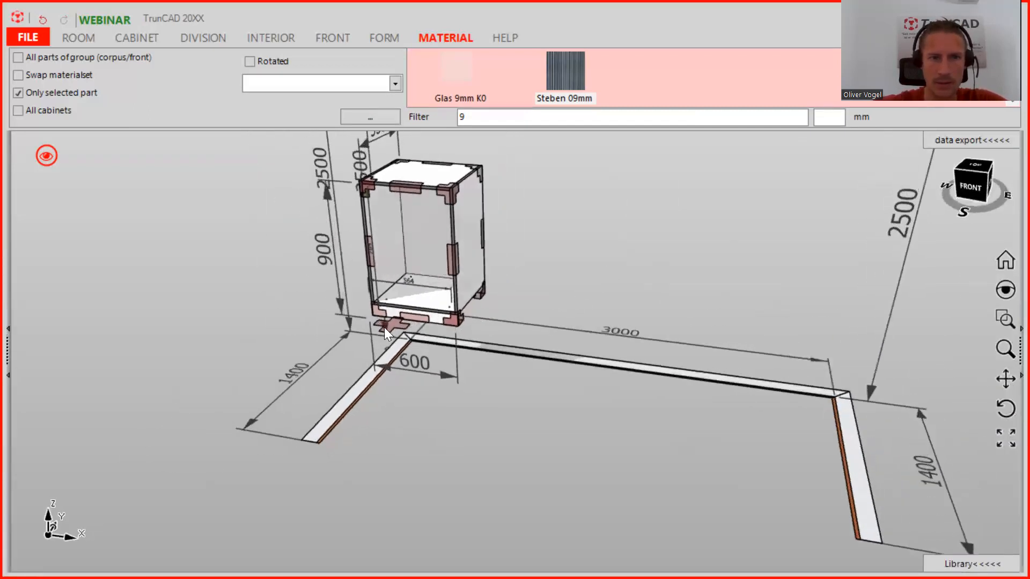
# Set the cabinet's distance from the left wall to 1000 mm.
pyautogui.click(388, 325)
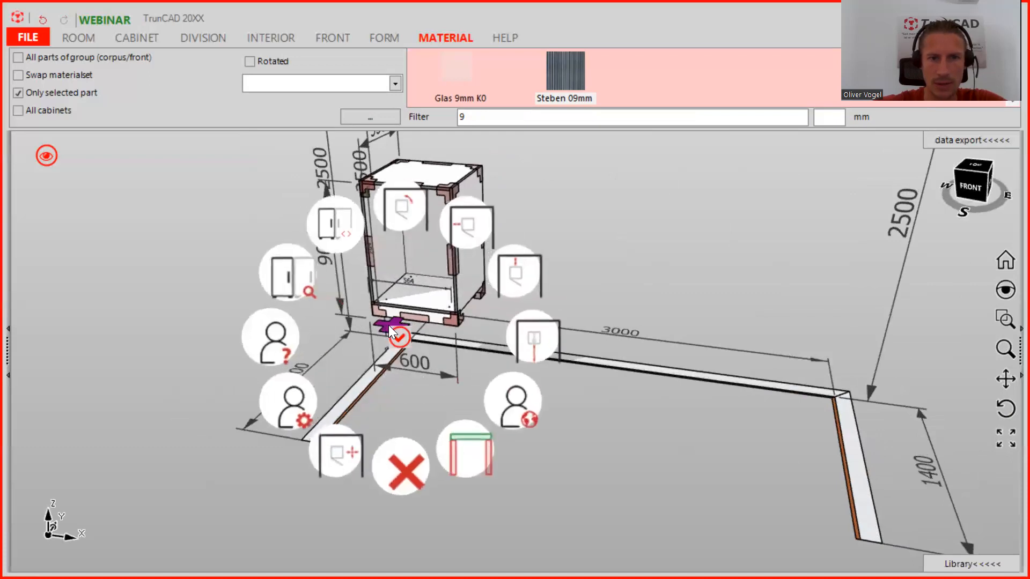
pyautogui.click(468, 222)
pyautogui.write('1000')
pyautogui.press('Return')
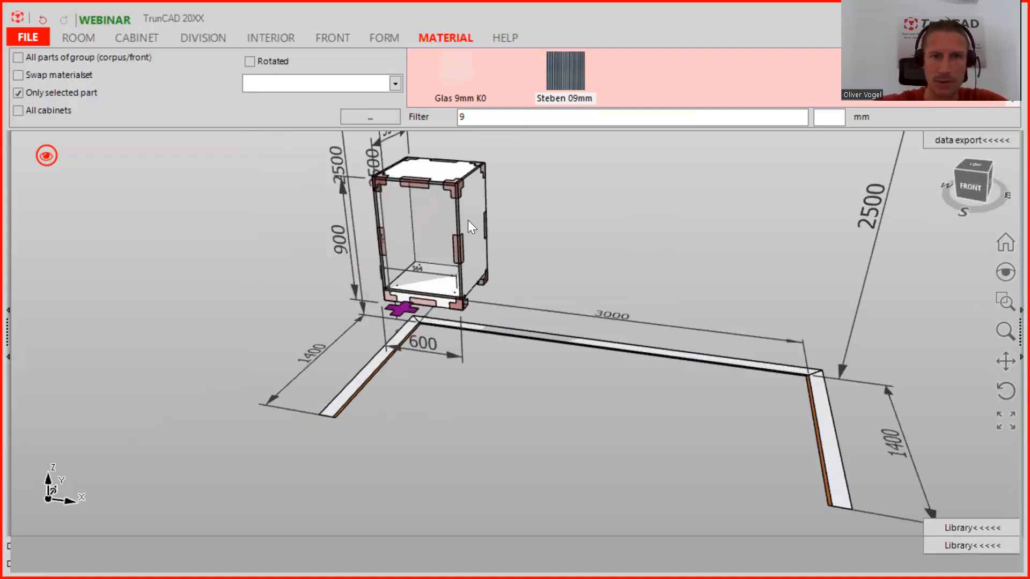
# Disable the cabinet's plinth legs and change its plinth type to Plinthpanel.
pyautogui.click(137, 38)
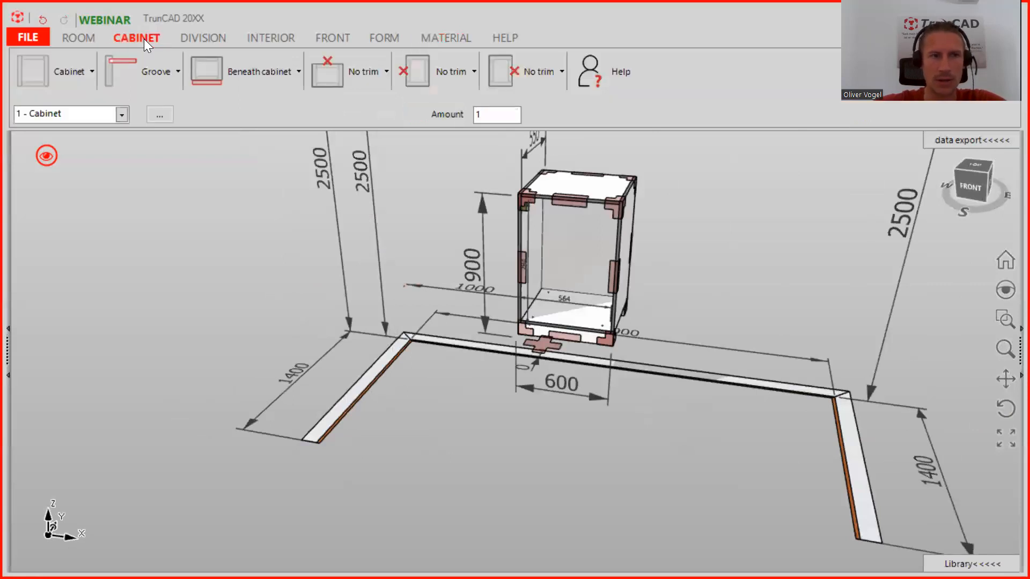
pyautogui.click(264, 78)
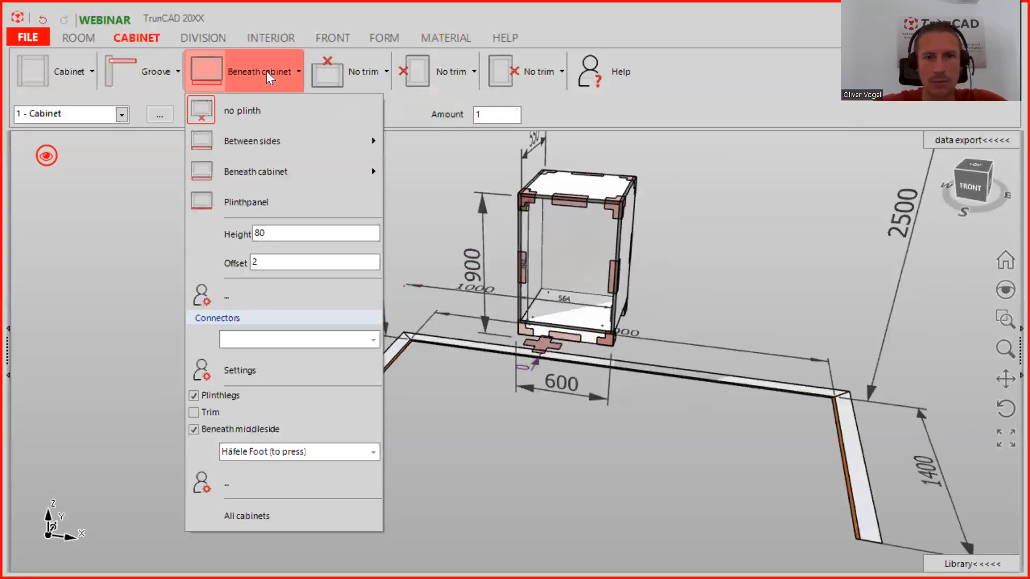
pyautogui.click(194, 396)
pyautogui.click(194, 397)
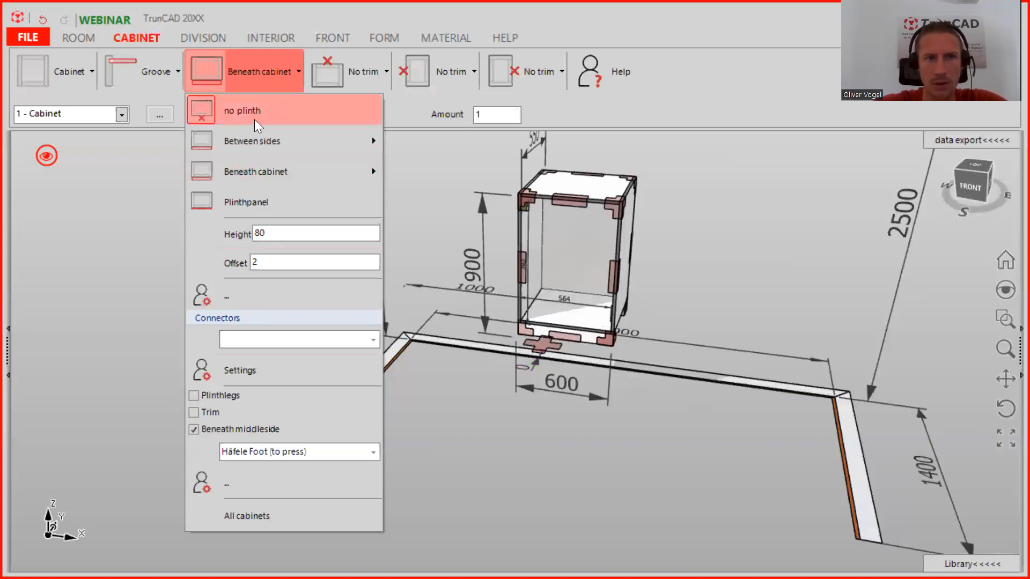
pyautogui.click(273, 207)
# Set the offset of the cabinet's plinth panel to 5 mm.
pyautogui.moveTo(625, 395); pyautogui.dragTo(621, 309, button='middle')
pyautogui.scroll(3, 573, 297)
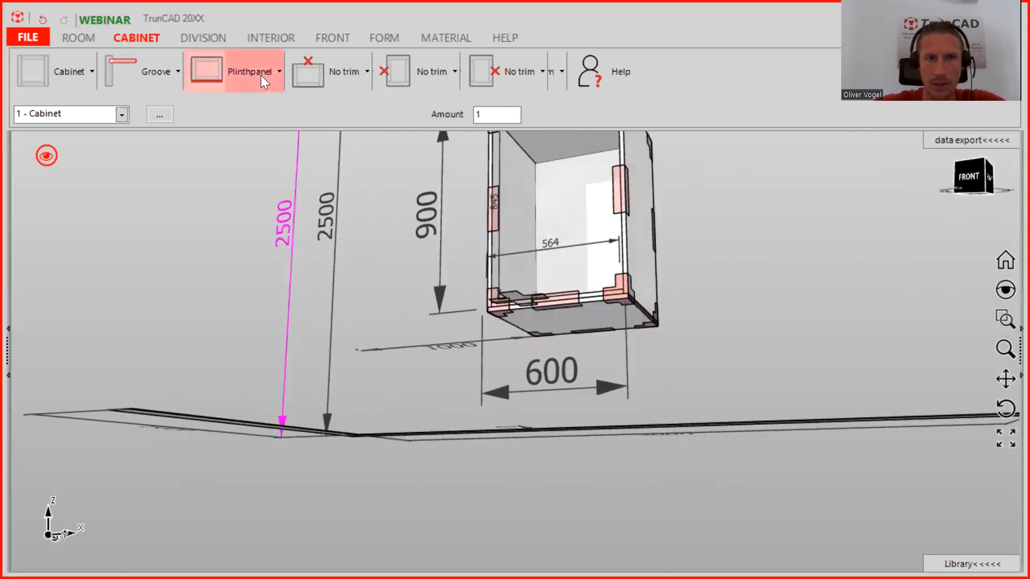
pyautogui.click(264, 79)
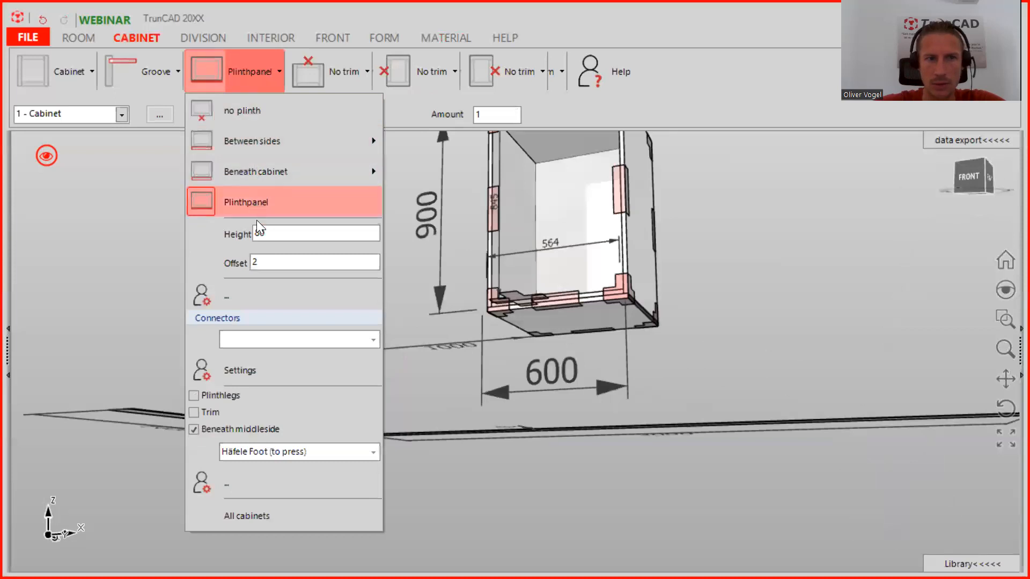
pyautogui.scroll(5, 622, 290)
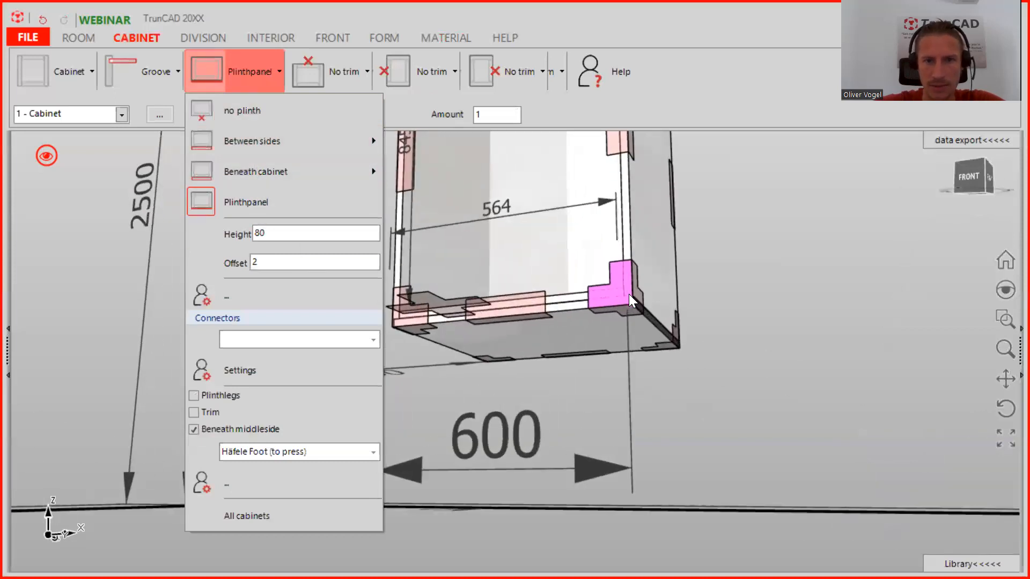
pyautogui.scroll(4, 622, 295)
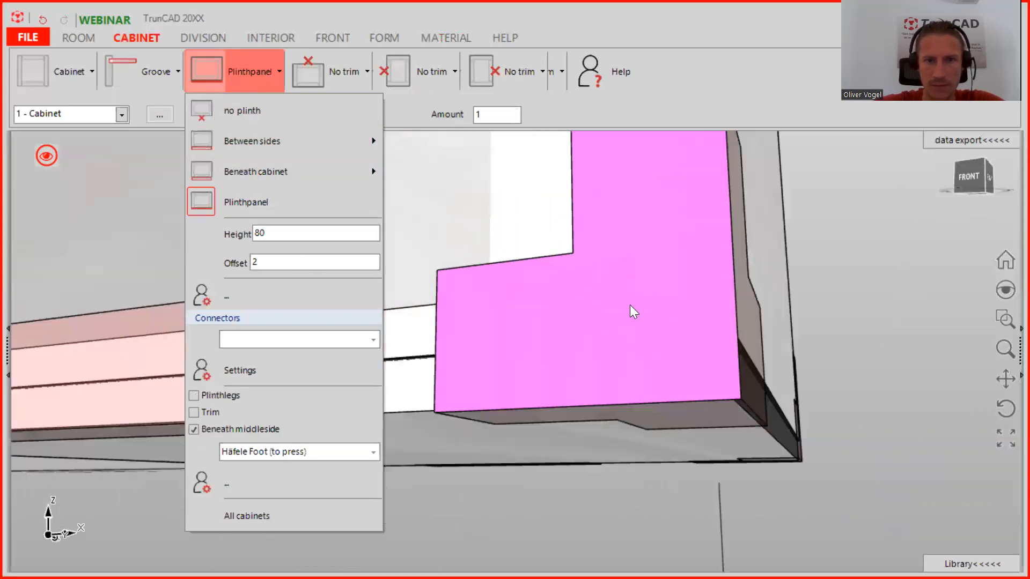
pyautogui.doubleClick(287, 263)
pyautogui.write('5')
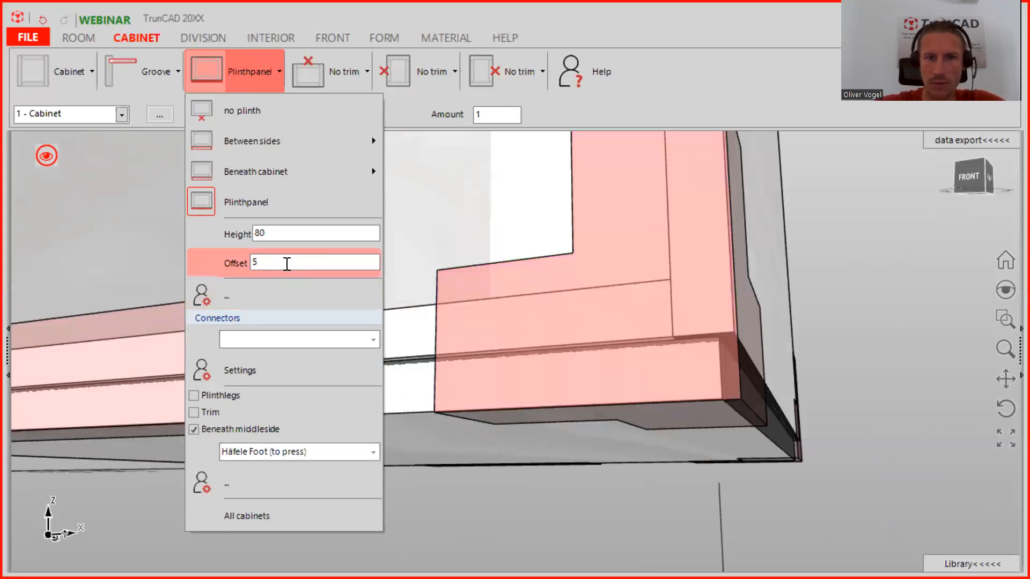
# Set the cabinet plinth's left distance to -350 and its right distance to 0 in the detailed plinth settings.
pyautogui.click(222, 297)
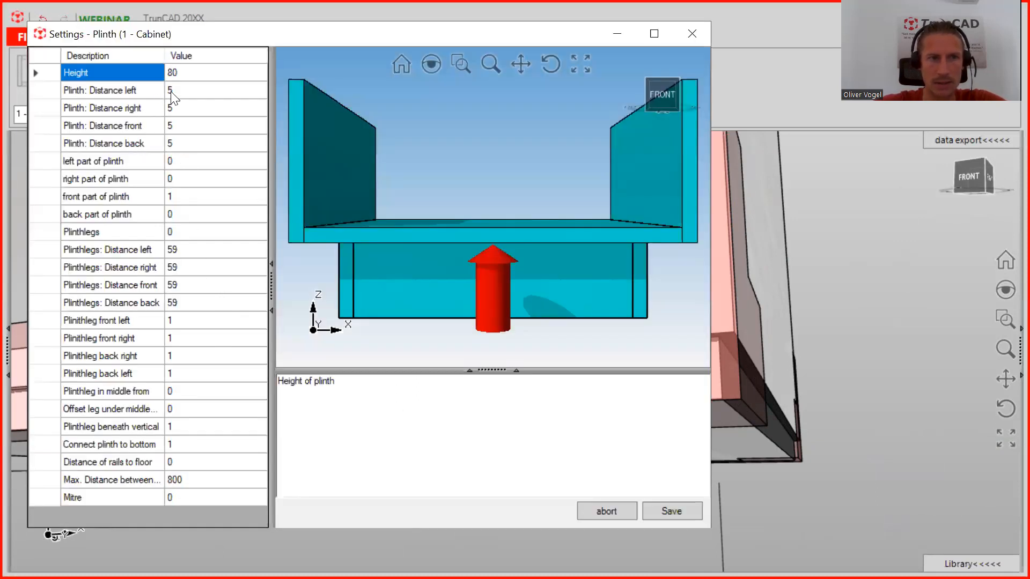
pyautogui.click(180, 93)
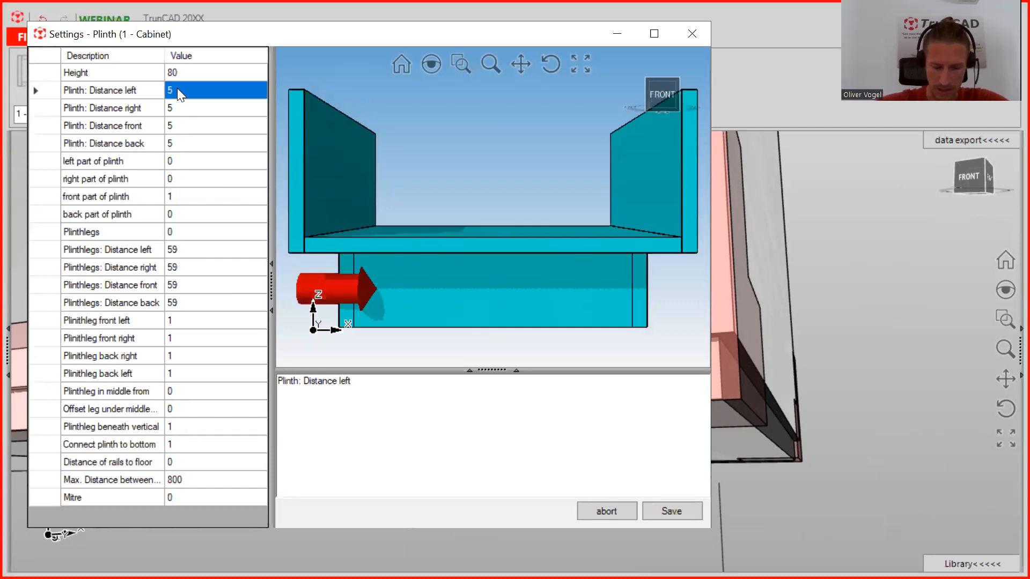
pyautogui.write('-350')
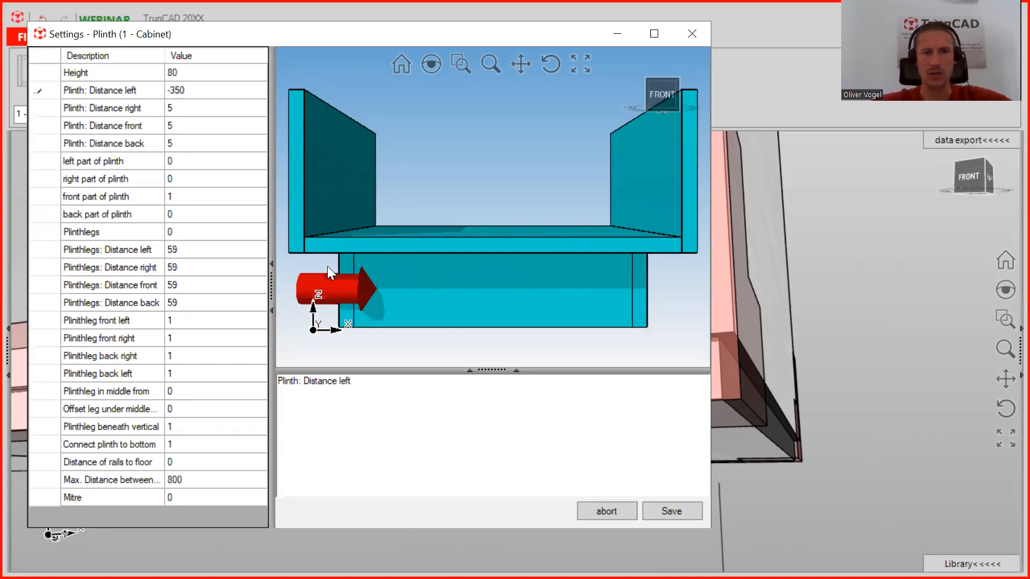
pyautogui.click(184, 107)
pyautogui.write('0')
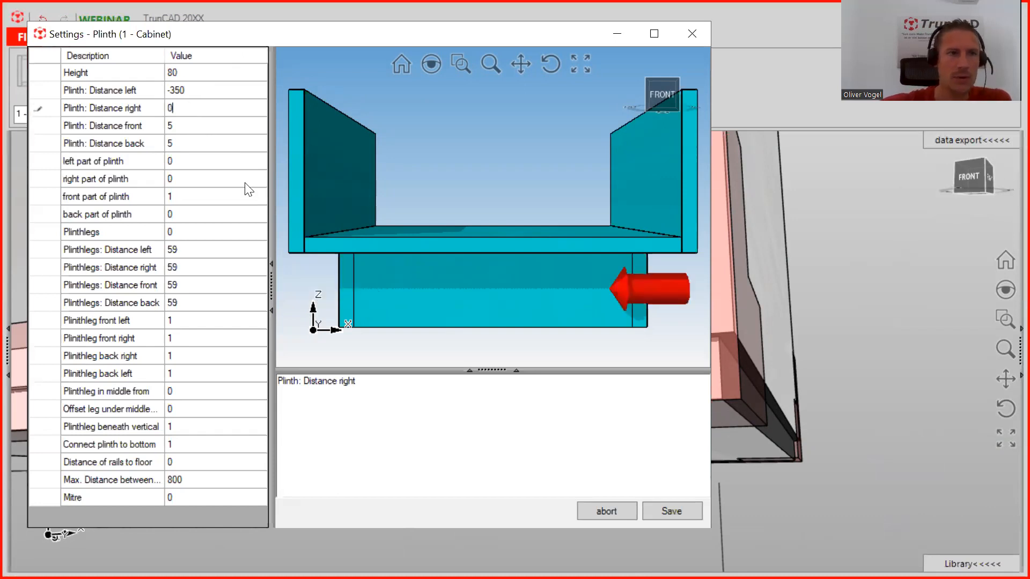
# Set the plinth's front distance to -20 and its back distance to 0, and save the plinth settings.
pyautogui.click(215, 126)
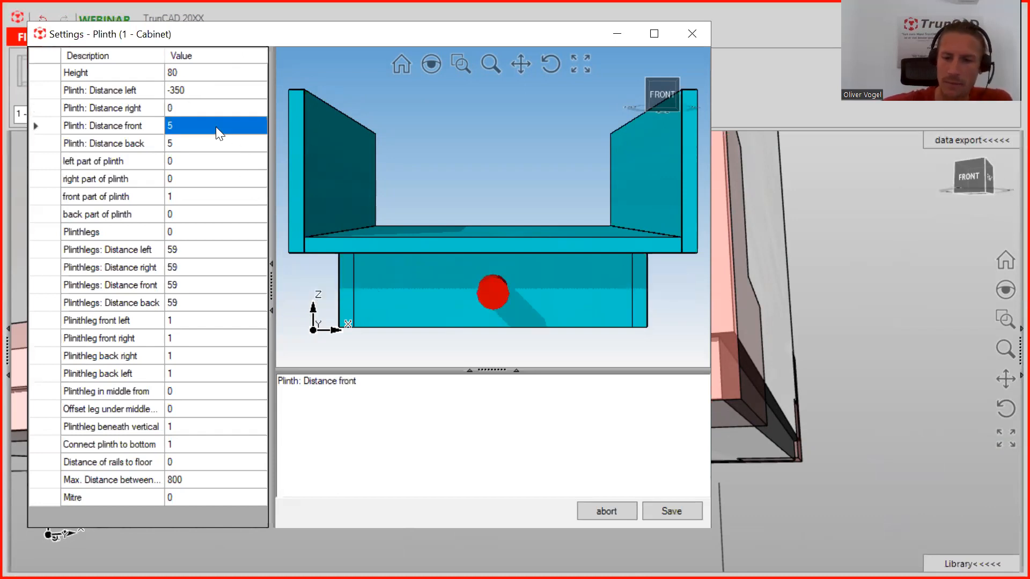
pyautogui.write('-20')
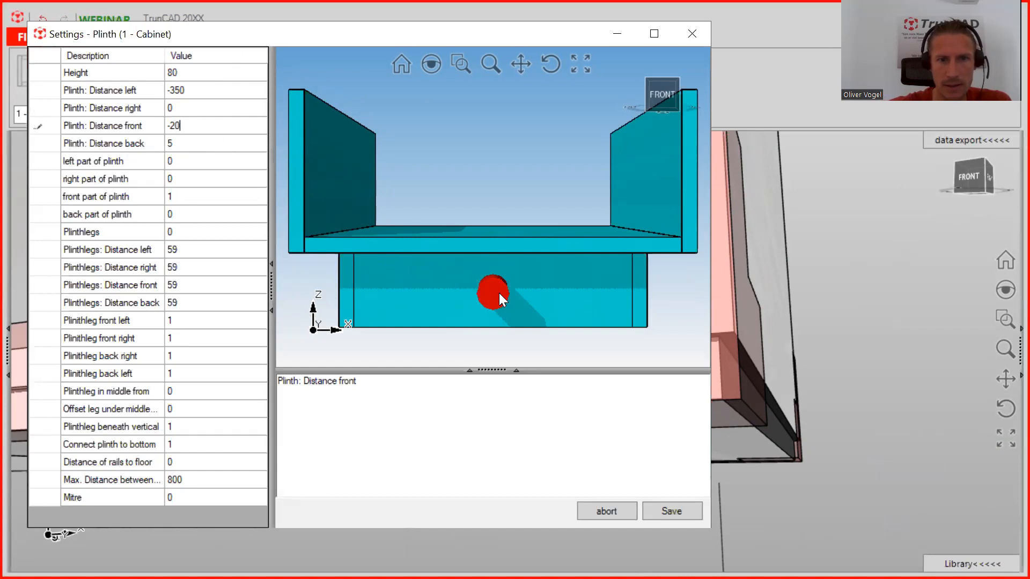
pyautogui.click(177, 143)
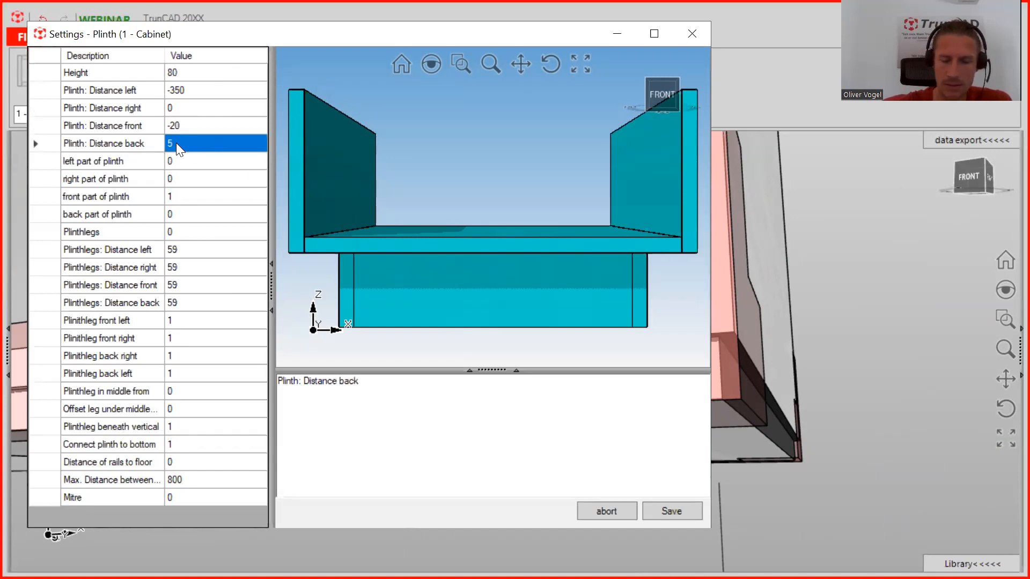
pyautogui.write('0')
pyautogui.click(189, 129)
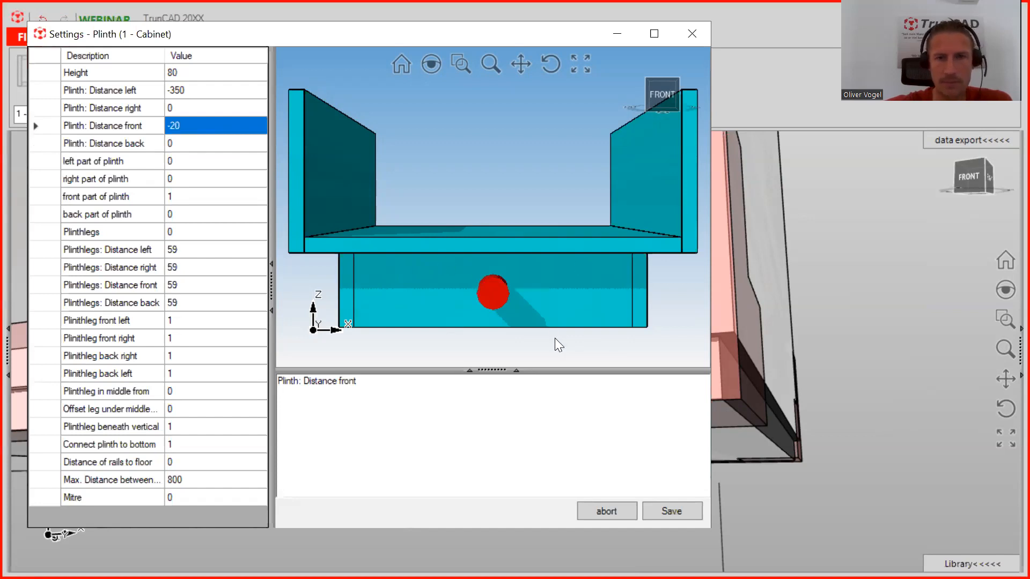
pyautogui.click(673, 515)
# Set the cabinet's height to 450 mm and its width to 1215 mm.
pyautogui.moveTo(721, 367); pyautogui.dragTo(673, 410, button='middle')
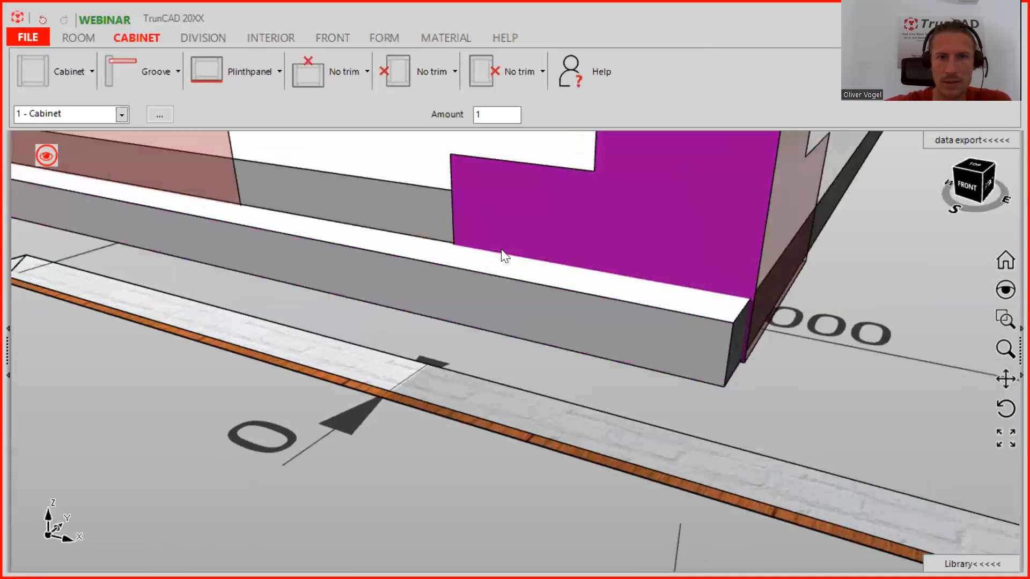
pyautogui.scroll(-3, 500, 251)
pyautogui.keyDown('ctrl'); pyautogui.moveTo(476, 251); pyautogui.dragTo(489, 298, button='middle'); pyautogui.keyUp('ctrl')
pyautogui.scroll(-5, 490, 297)
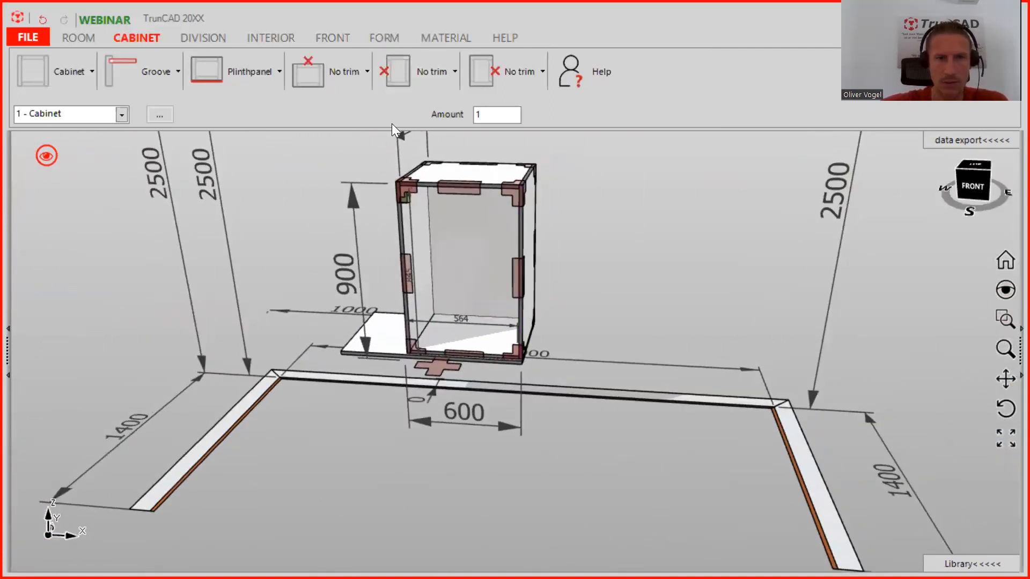
pyautogui.click(350, 197)
pyautogui.write('450')
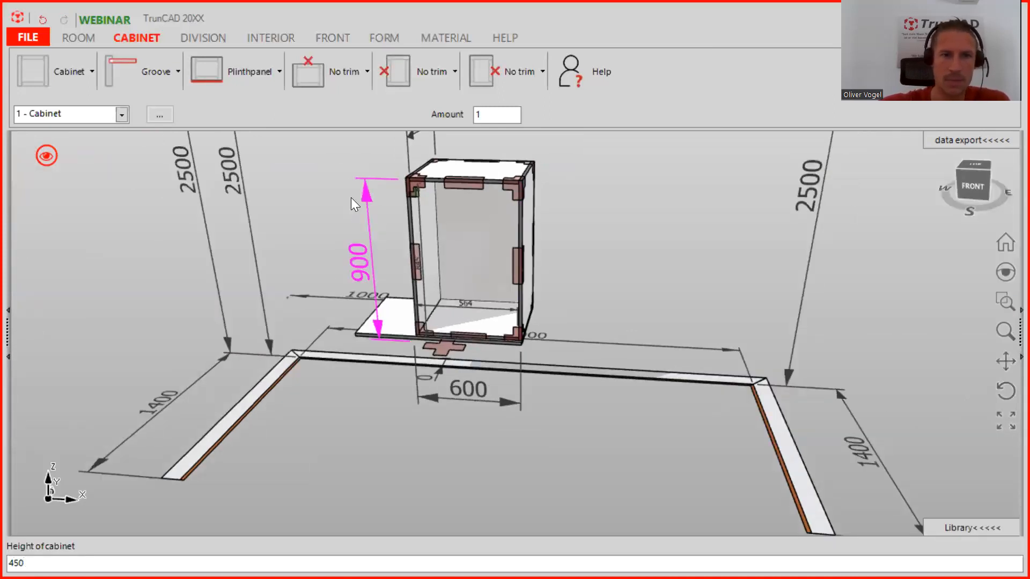
pyautogui.press('Return')
pyautogui.click(505, 429)
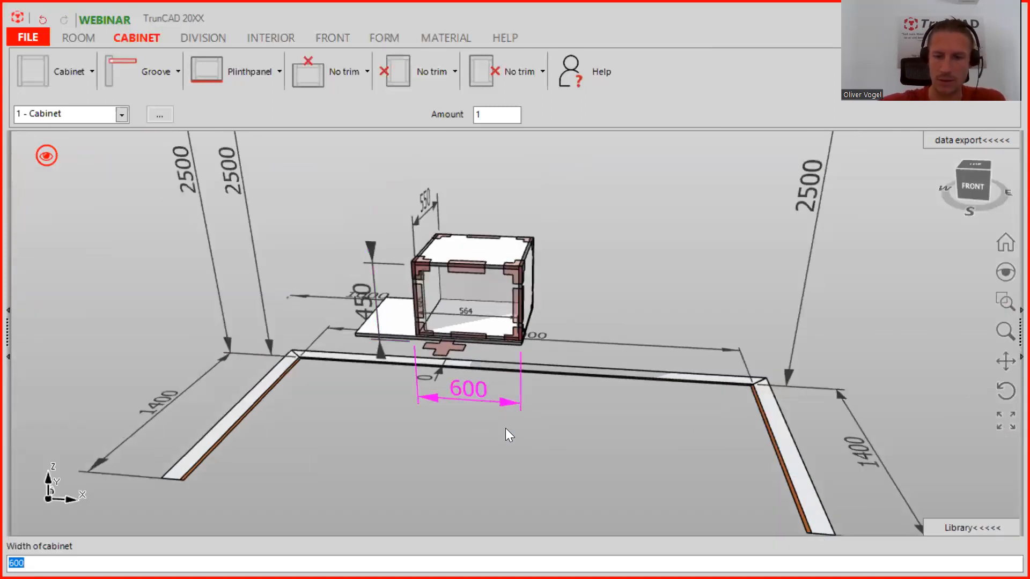
pyautogui.write('1215')
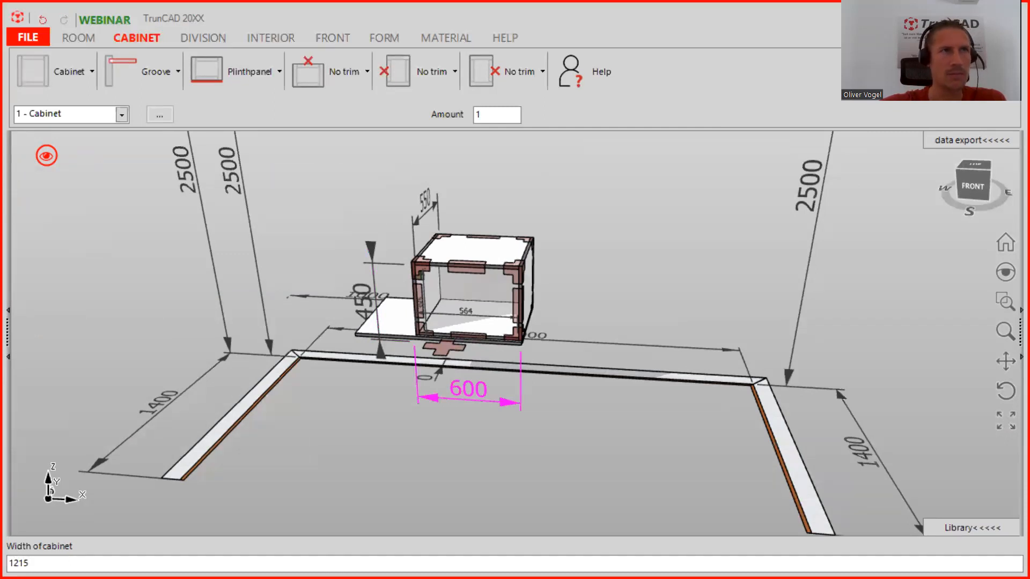
pyautogui.press('Return')
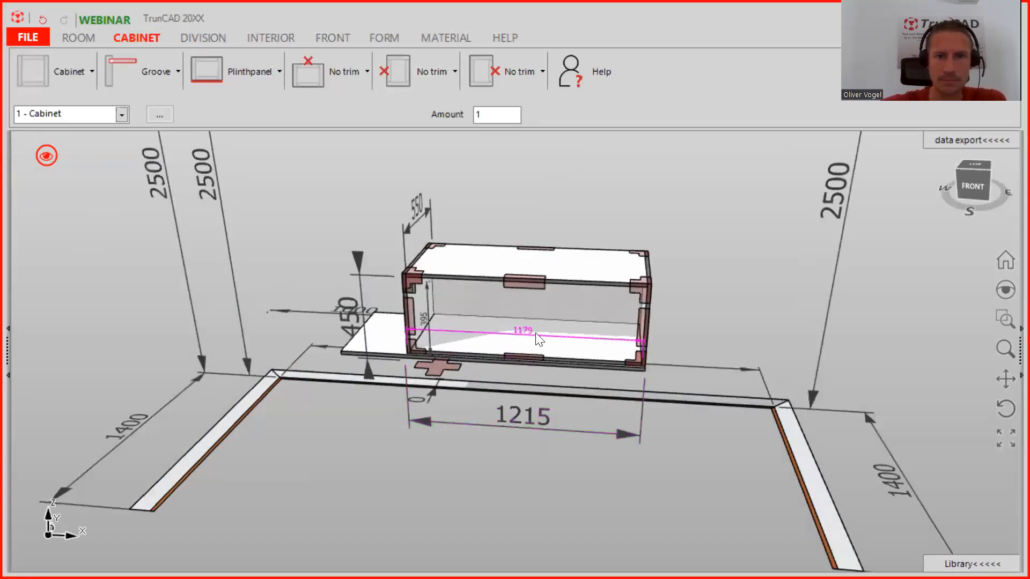
# Divide the cabinet interior into two compartments with one vertical partition.
pyautogui.moveTo(561, 353)
pyautogui.mouseDown(button='middle')
pyautogui.moveTo(552, 320)
pyautogui.moveTo(566, 308)
pyautogui.moveTo(569, 340)
pyautogui.mouseUp(button='middle')
pyautogui.click(200, 39)
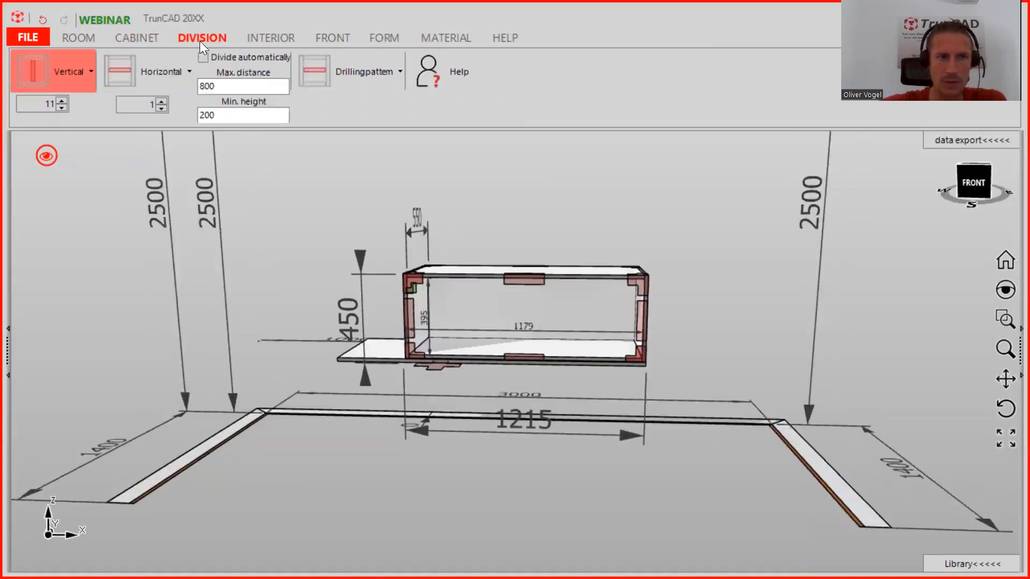
pyautogui.click(62, 108)
pyautogui.click(62, 108)
pyautogui.click(63, 108)
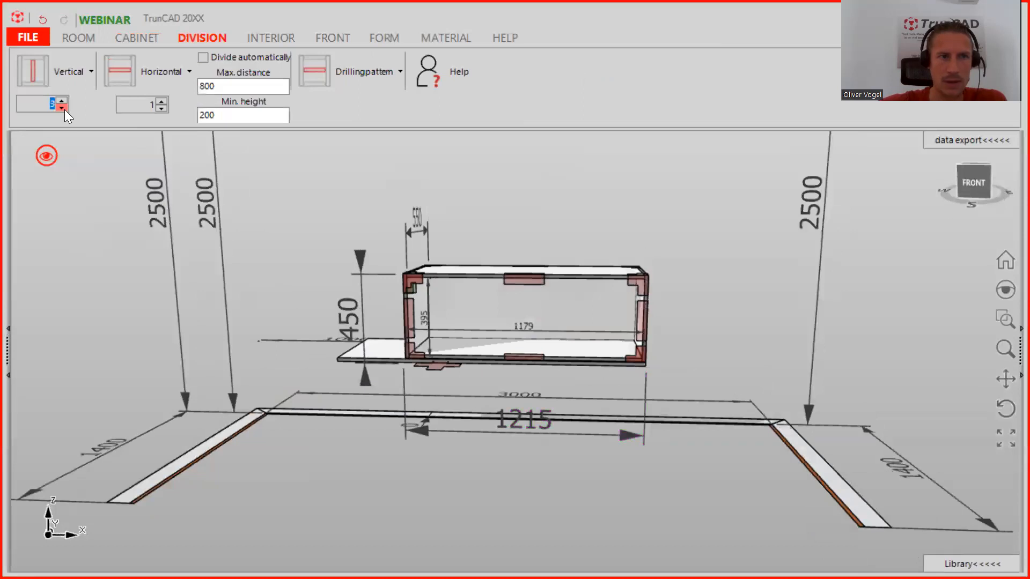
pyautogui.click(62, 107)
pyautogui.moveTo(43, 66); pyautogui.dragTo(517, 295)
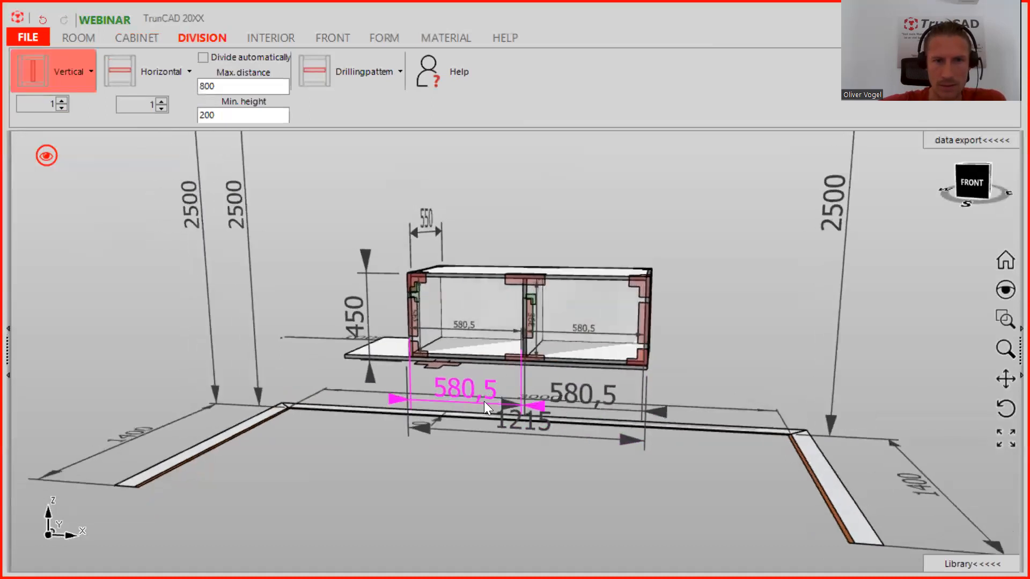
# Set the width of the cabinet's left compartment to 430.5 mm.
pyautogui.scroll(4, 482, 399)
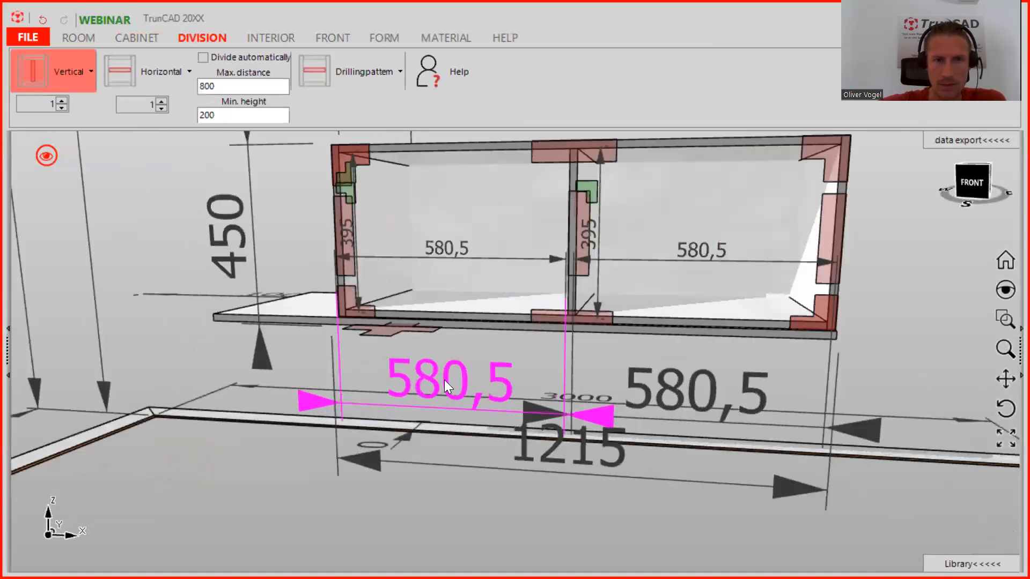
pyautogui.click(444, 379)
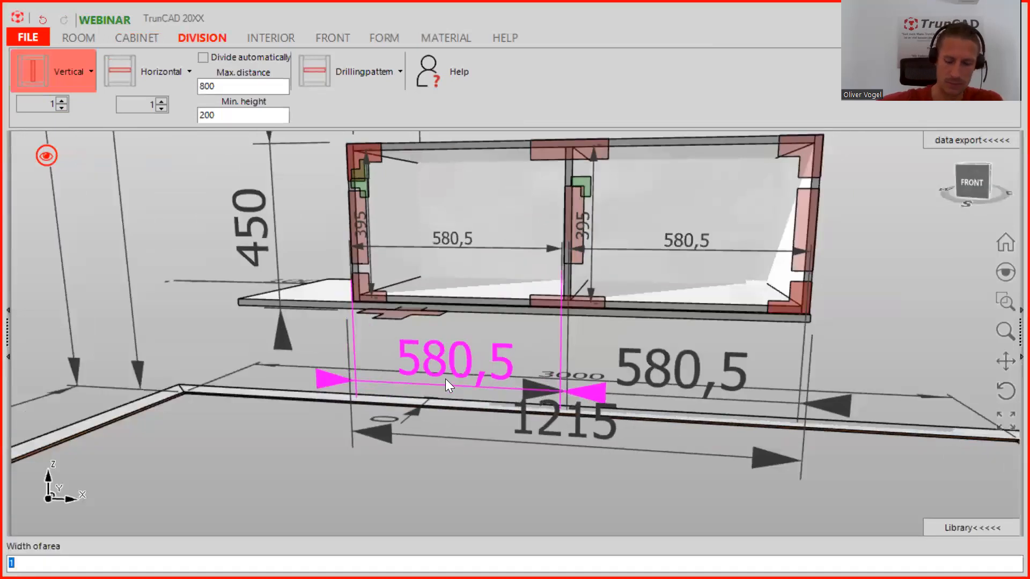
pyautogui.write('430')
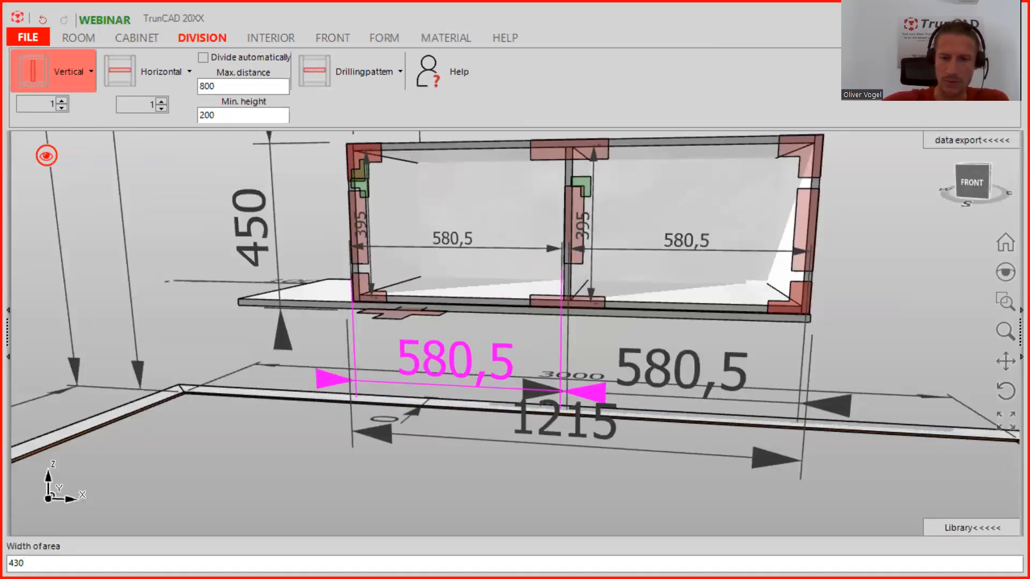
pyautogui.write('.5')
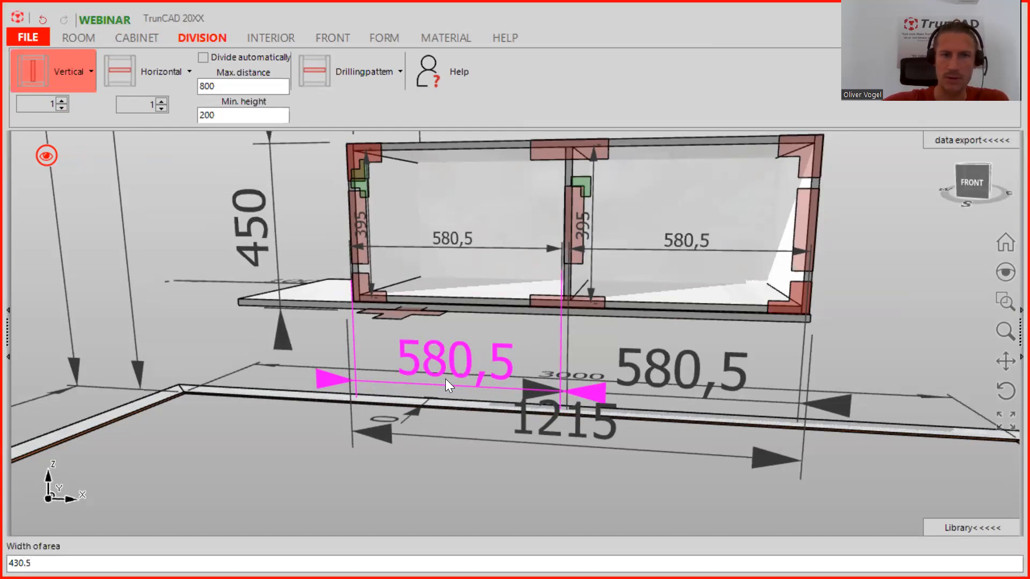
pyautogui.press('Return')
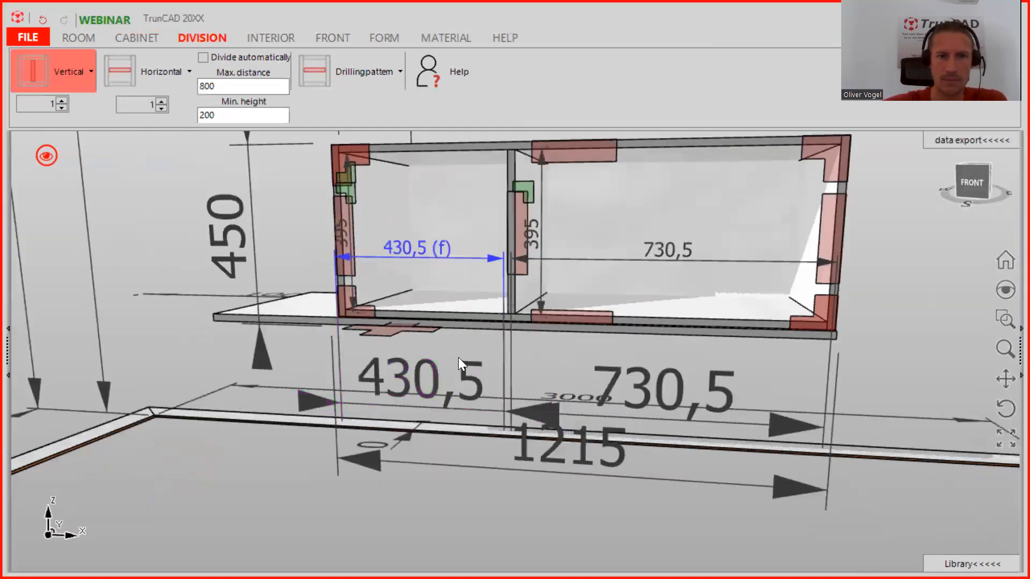
# Choose the drawer hardware and fit two stacked drawers in the cabinet's right compartment.
pyautogui.scroll(-2, 476, 352)
pyautogui.moveTo(494, 350)
pyautogui.mouseDown(button='middle')
pyautogui.moveTo(529, 347)
pyautogui.moveTo(493, 352)
pyautogui.mouseUp(button='middle')
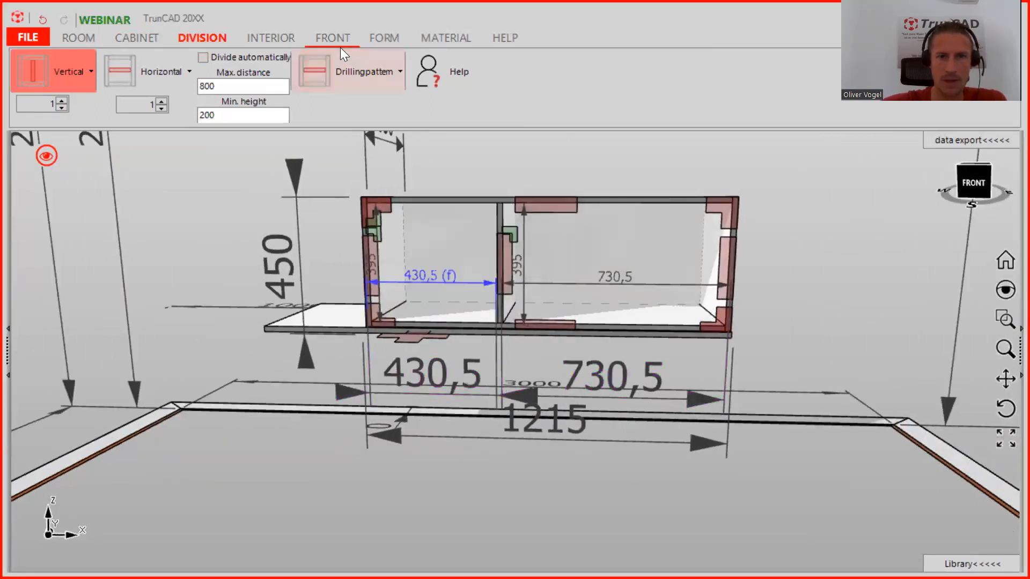
pyautogui.moveTo(539, 284); pyautogui.dragTo(550, 312, button='middle')
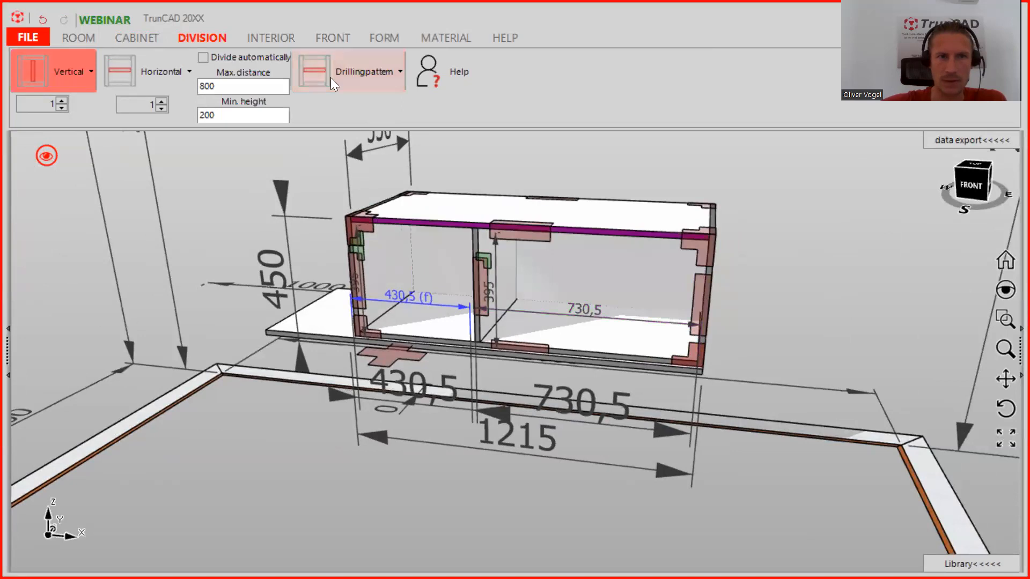
pyautogui.click(332, 37)
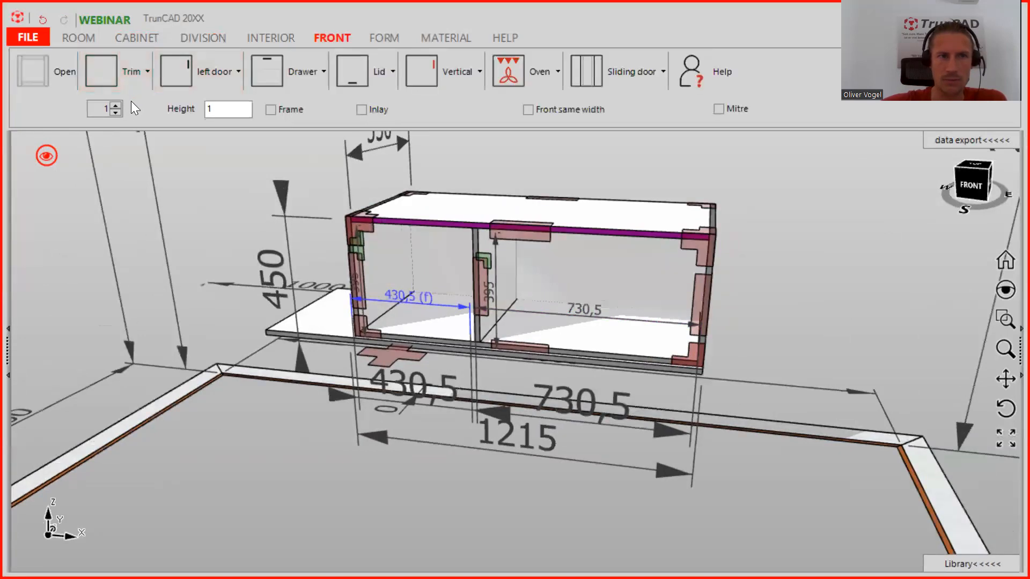
pyautogui.click(115, 106)
pyautogui.click(301, 68)
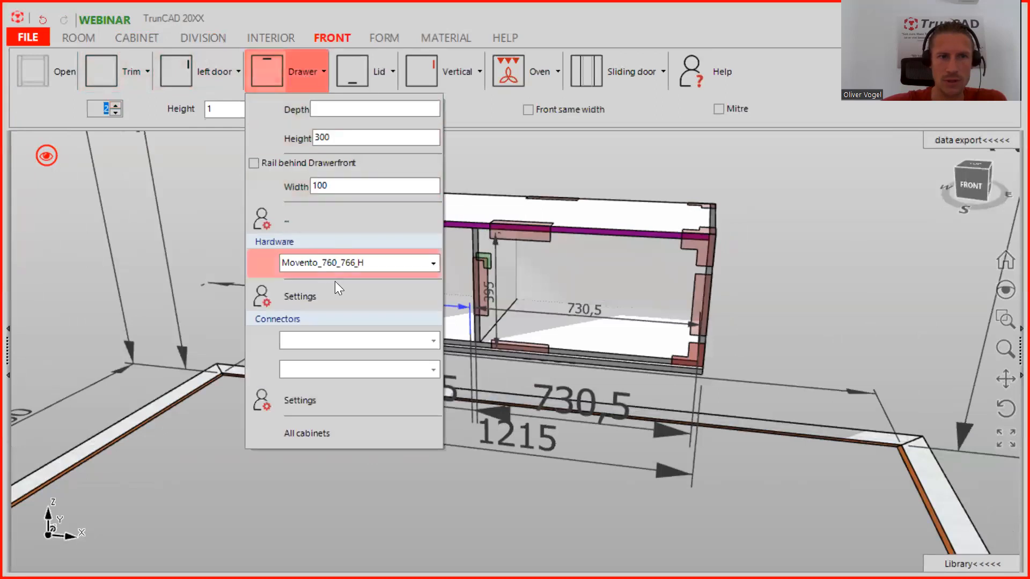
pyautogui.click(434, 264)
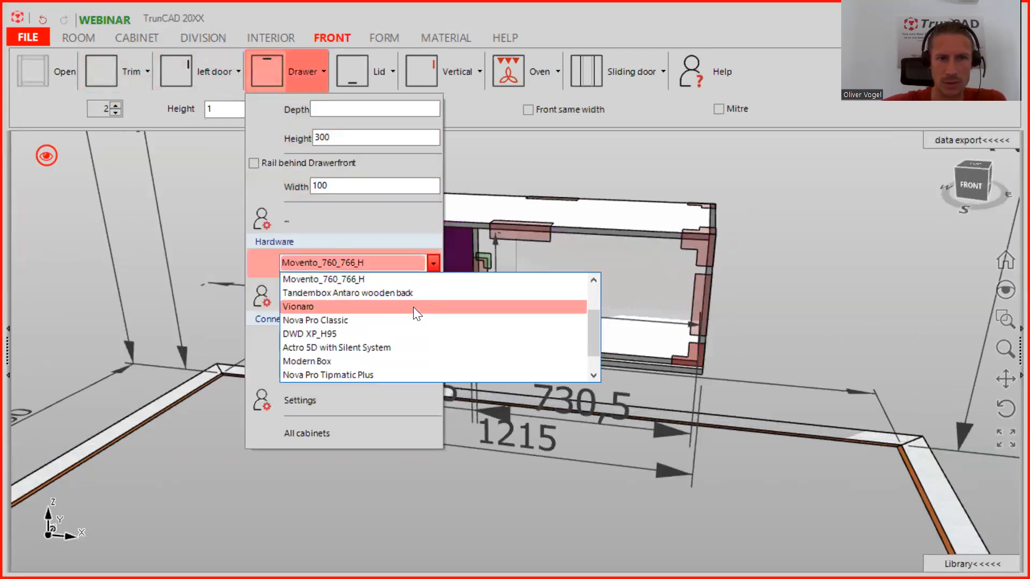
pyautogui.scroll(1, 418, 314)
pyautogui.click(342, 303)
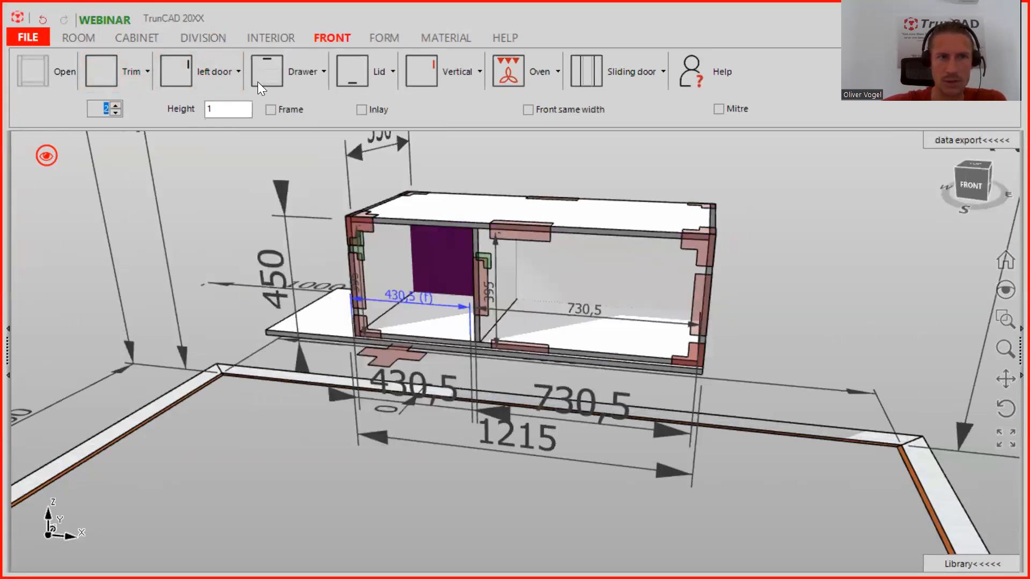
pyautogui.click(572, 270)
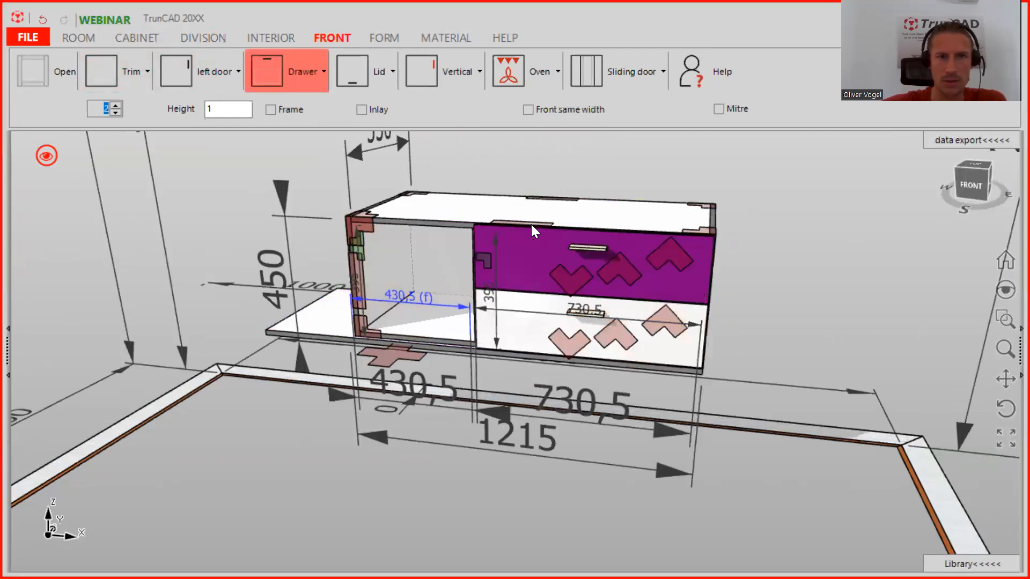
# Set the handle type of the drawer fronts to No handle.
pyautogui.click(474, 74)
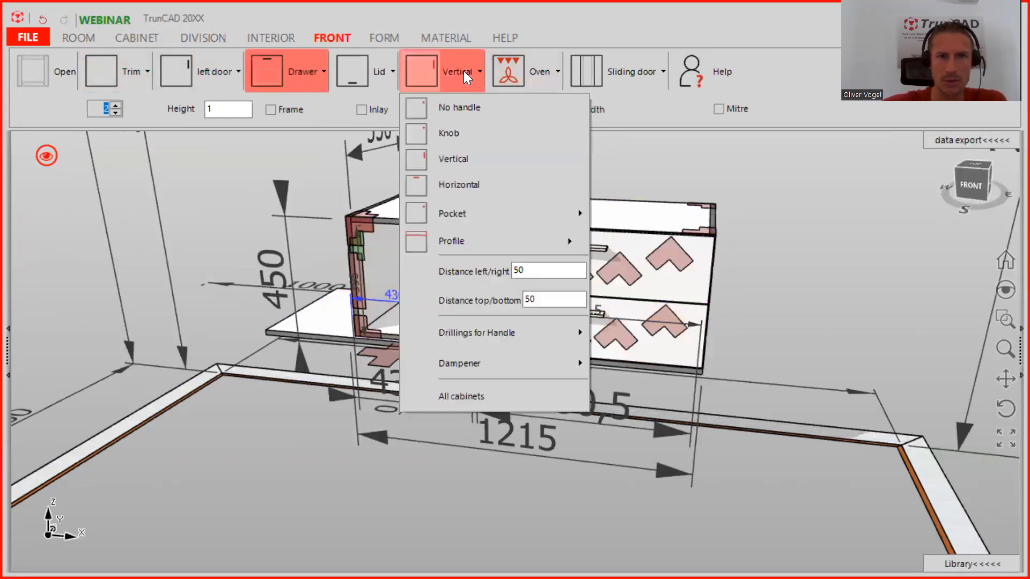
pyautogui.click(472, 108)
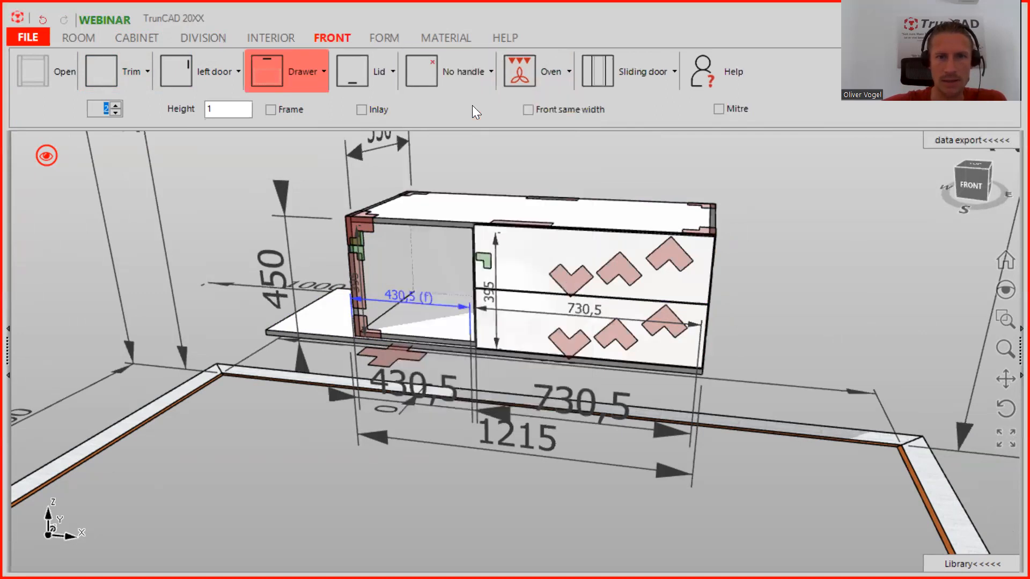
pyautogui.moveTo(775, 311); pyautogui.dragTo(755, 310, button='middle')
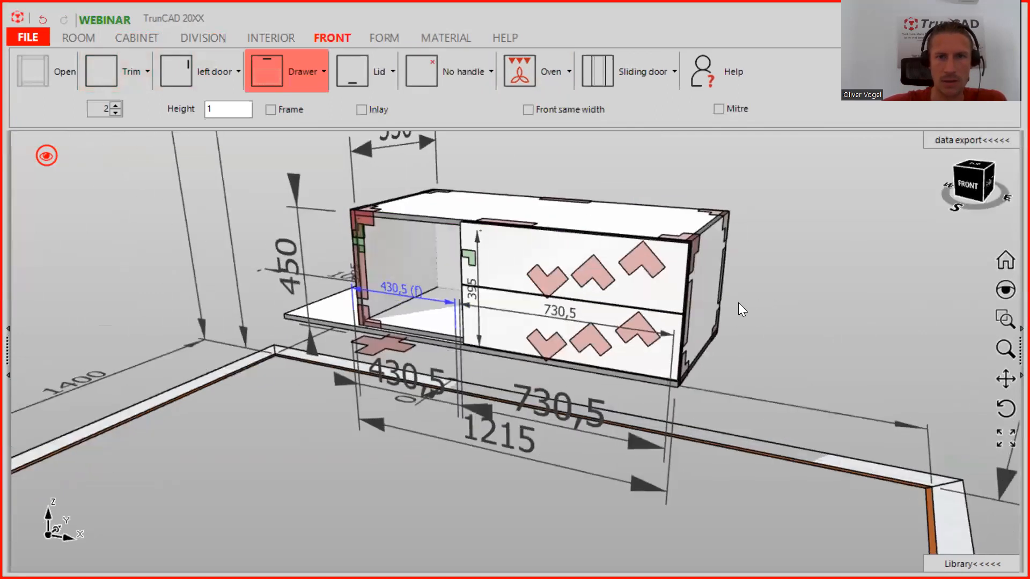
pyautogui.scroll(1, 653, 257)
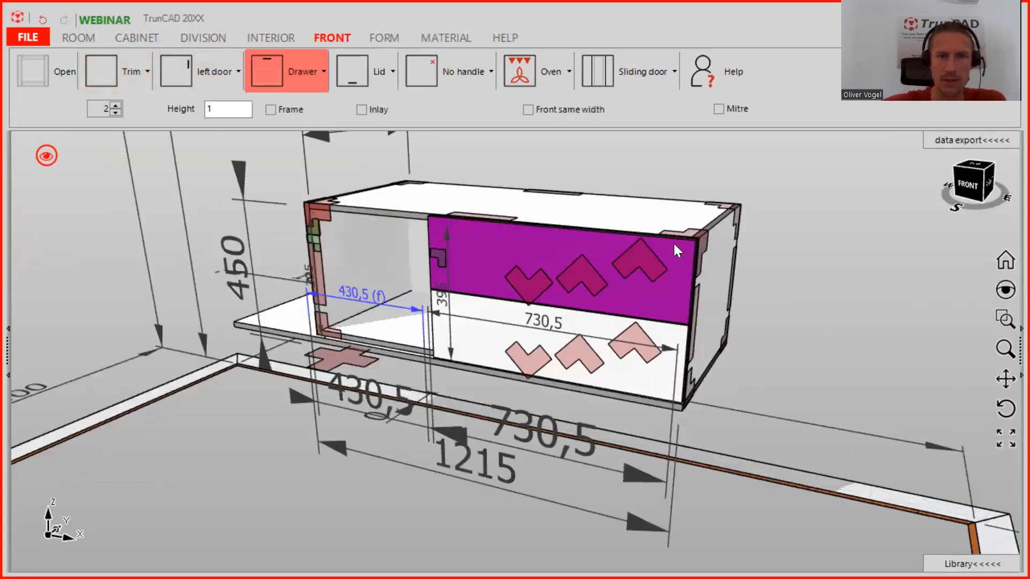
pyautogui.scroll(-2, 674, 245)
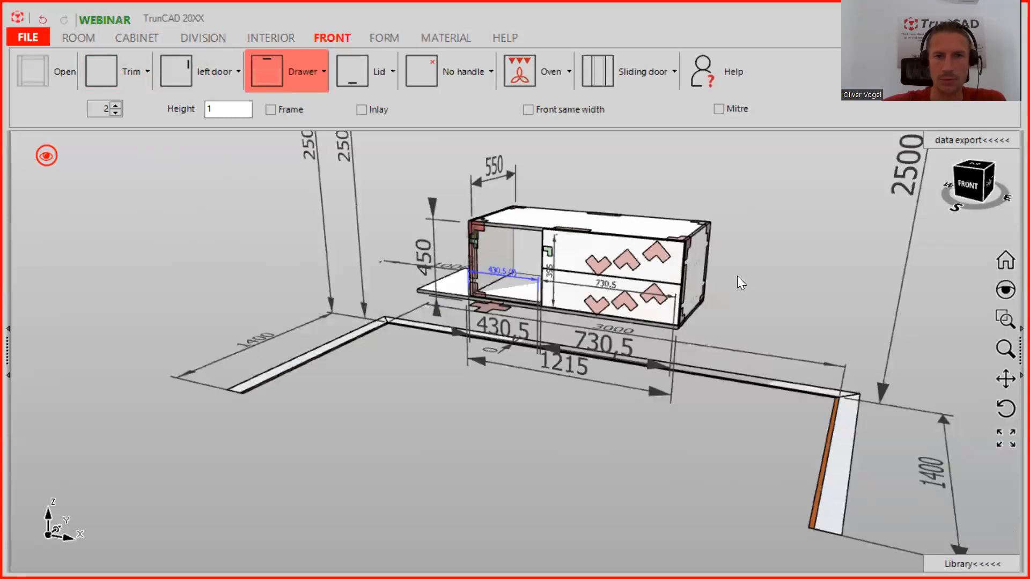
pyautogui.scroll(-2, 741, 275)
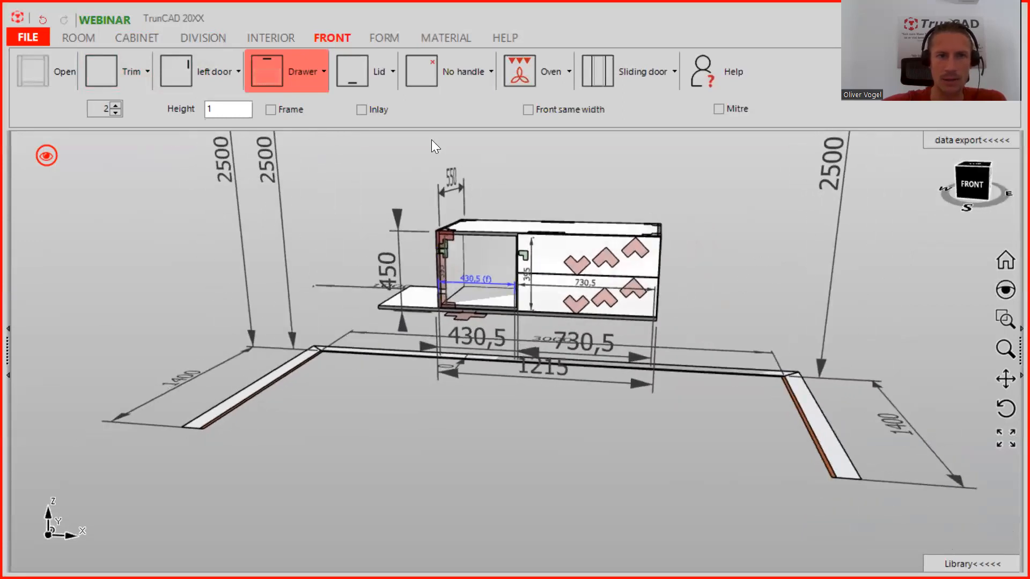
# Replace the low cabinet's missing top trim with a coverpanel.
pyautogui.click(150, 38)
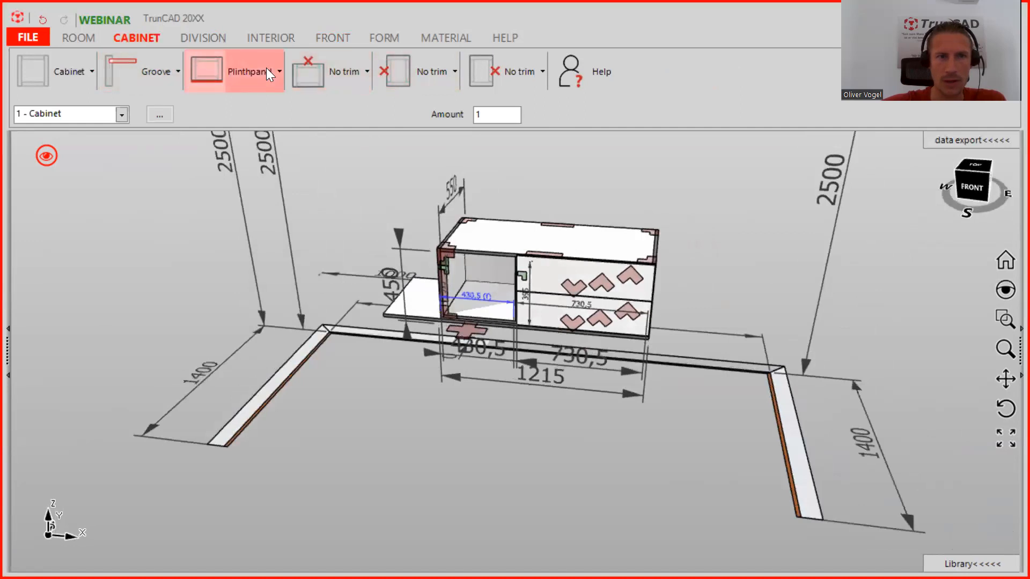
pyautogui.click(266, 68)
pyautogui.click(355, 68)
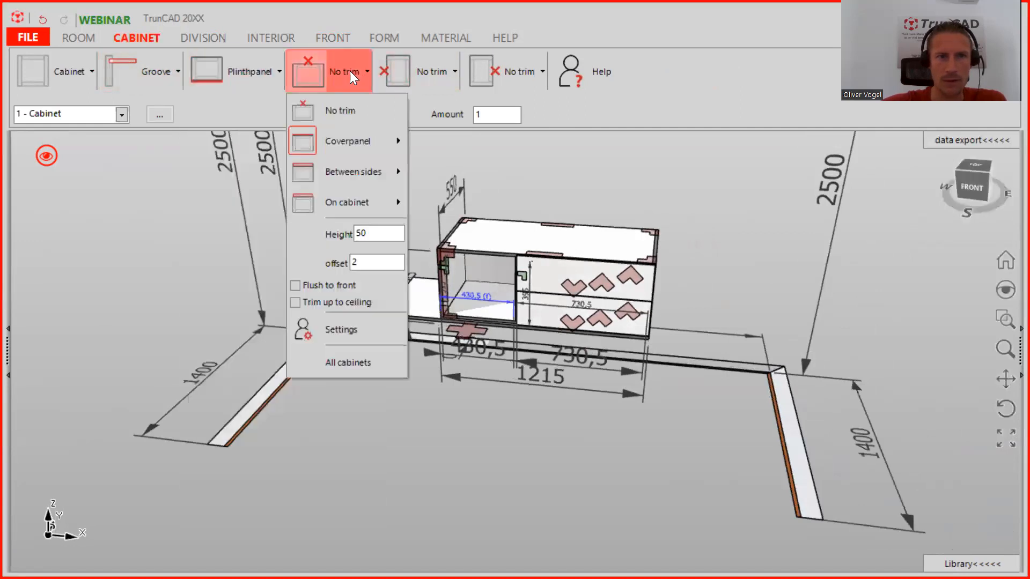
pyautogui.click(358, 140)
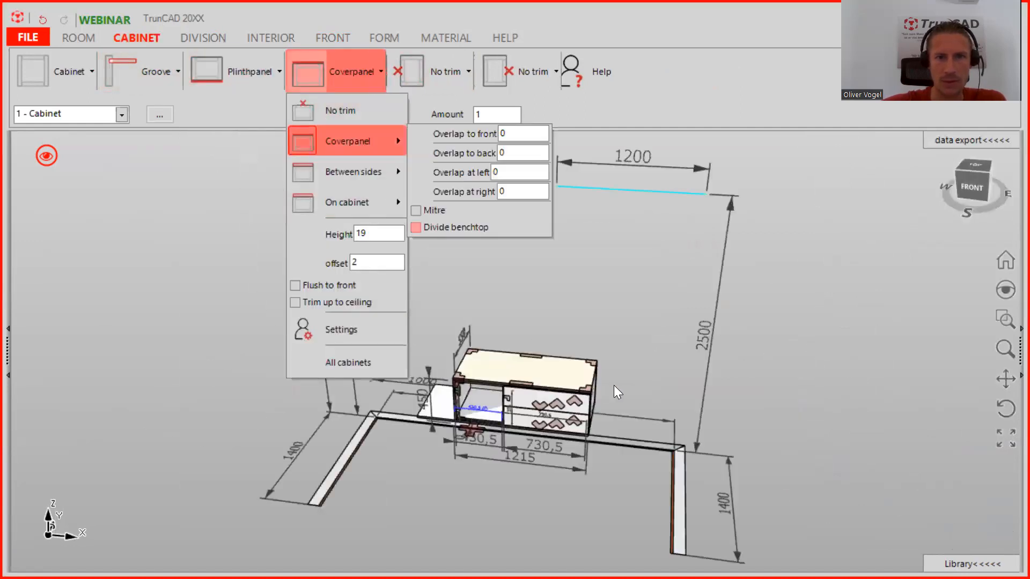
pyautogui.scroll(5, 567, 413)
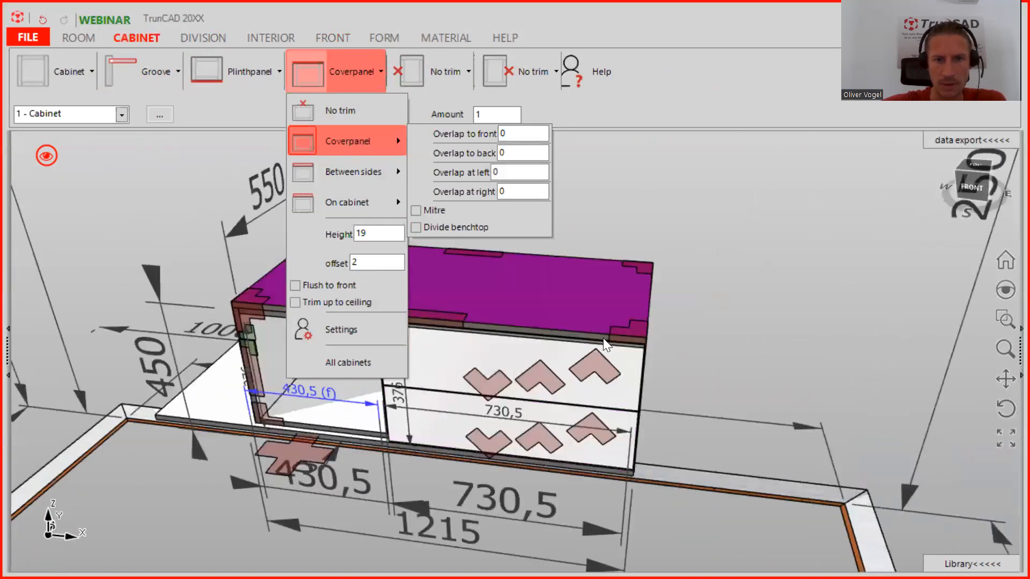
# Set the coverpanel's overlap to the front to 20 mm so it extends over the drawer fronts.
pyautogui.moveTo(658, 346); pyautogui.dragTo(553, 340, button='middle')
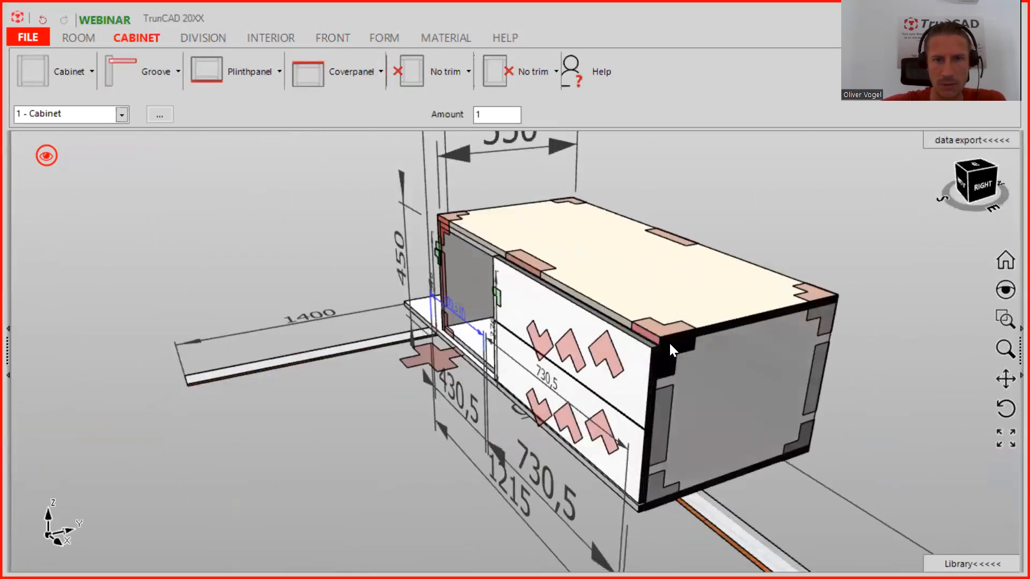
pyautogui.scroll(3, 662, 343)
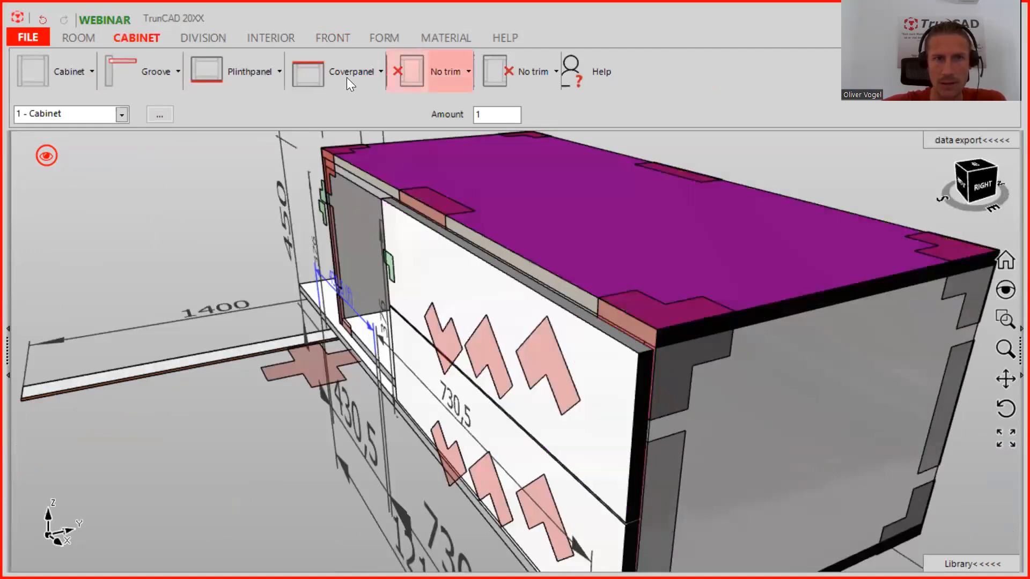
pyautogui.click(351, 80)
pyautogui.moveTo(356, 142)
pyautogui.click(523, 134)
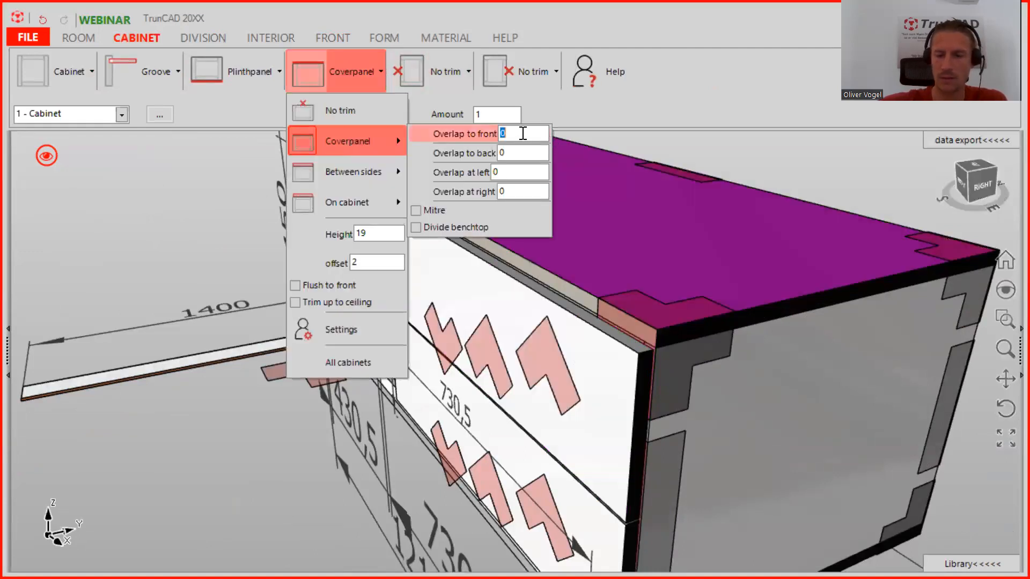
pyautogui.write('20')
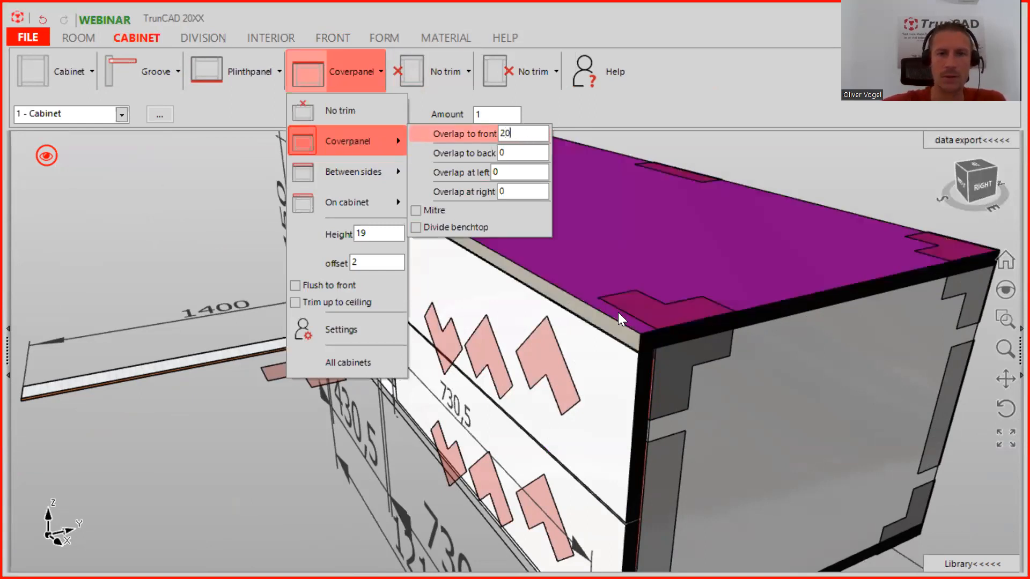
pyautogui.scroll(-2, 618, 312)
pyautogui.moveTo(618, 312); pyautogui.dragTo(561, 278, button='middle')
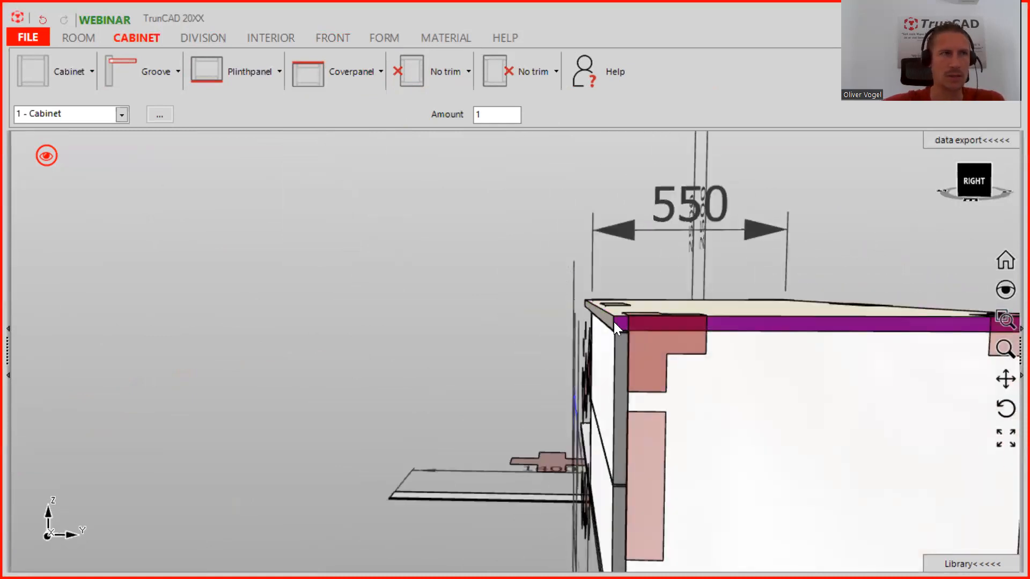
pyautogui.scroll(-4, 614, 318)
pyautogui.moveTo(615, 319); pyautogui.dragTo(637, 295, button='middle')
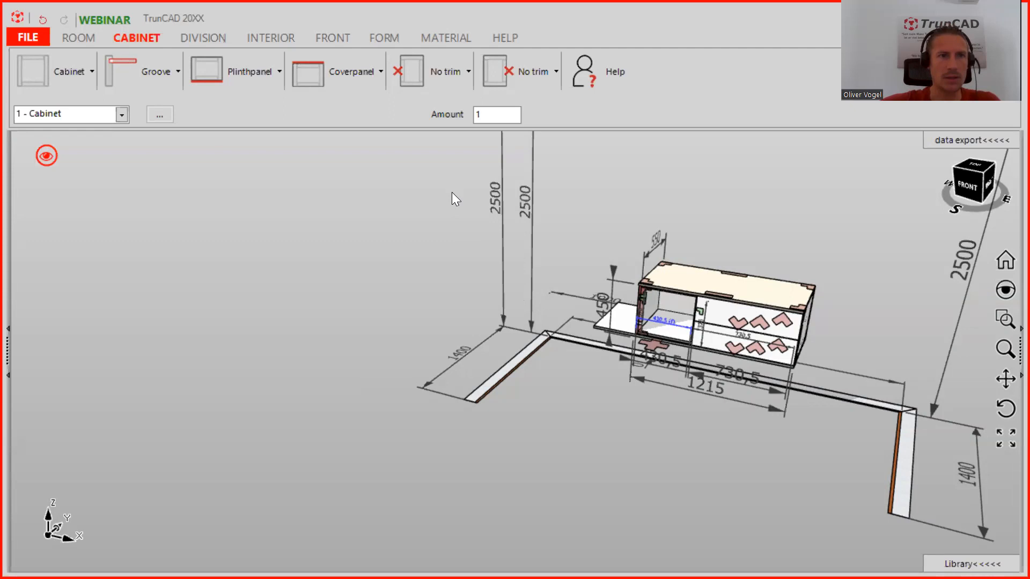
# Set the next cabinet's dimensions to 565 mm width, 2100 mm height and 44 mm depth.
pyautogui.moveTo(585, 267); pyautogui.dragTo(657, 261, button='middle')
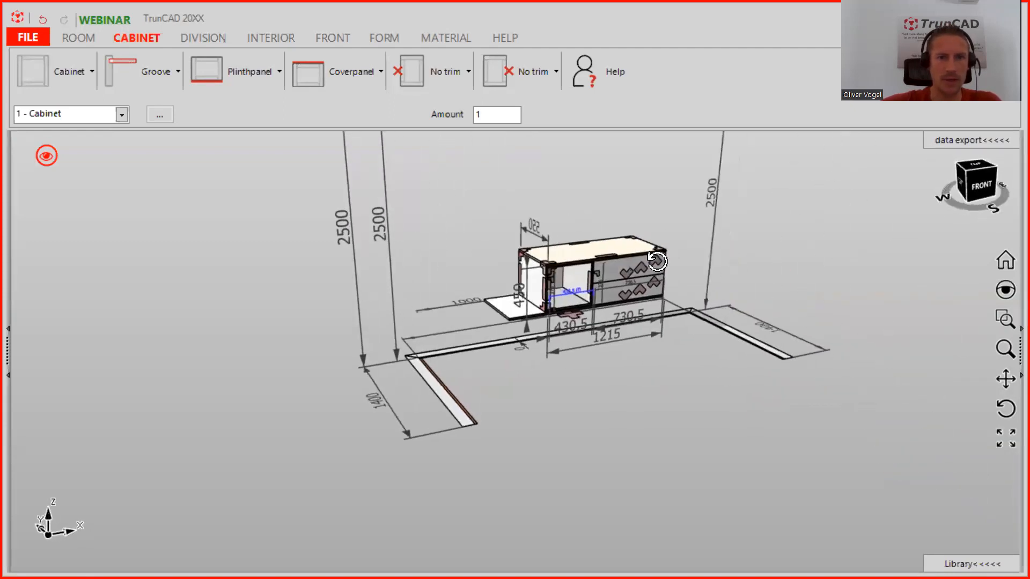
pyautogui.click(88, 74)
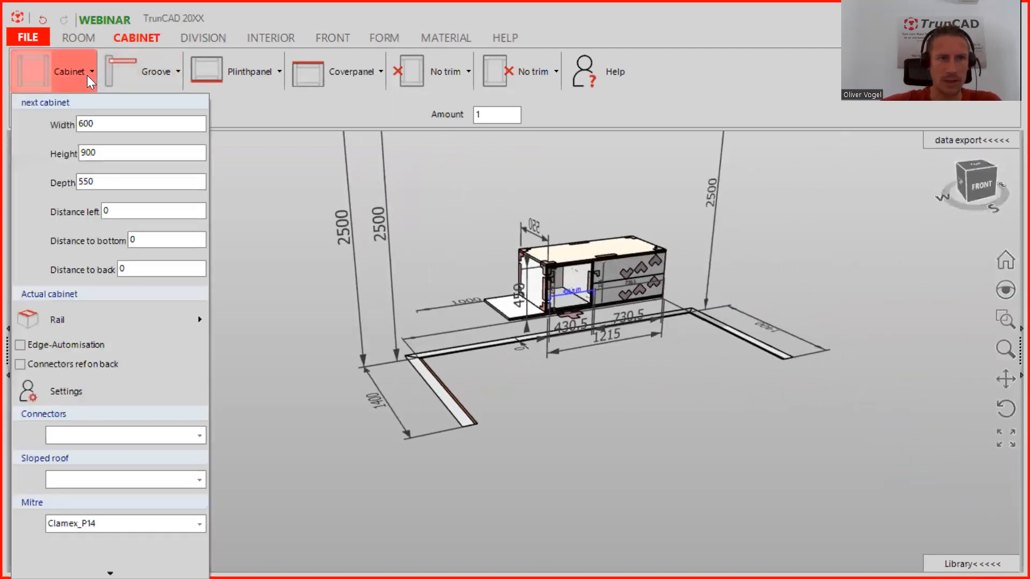
pyautogui.doubleClick(110, 121)
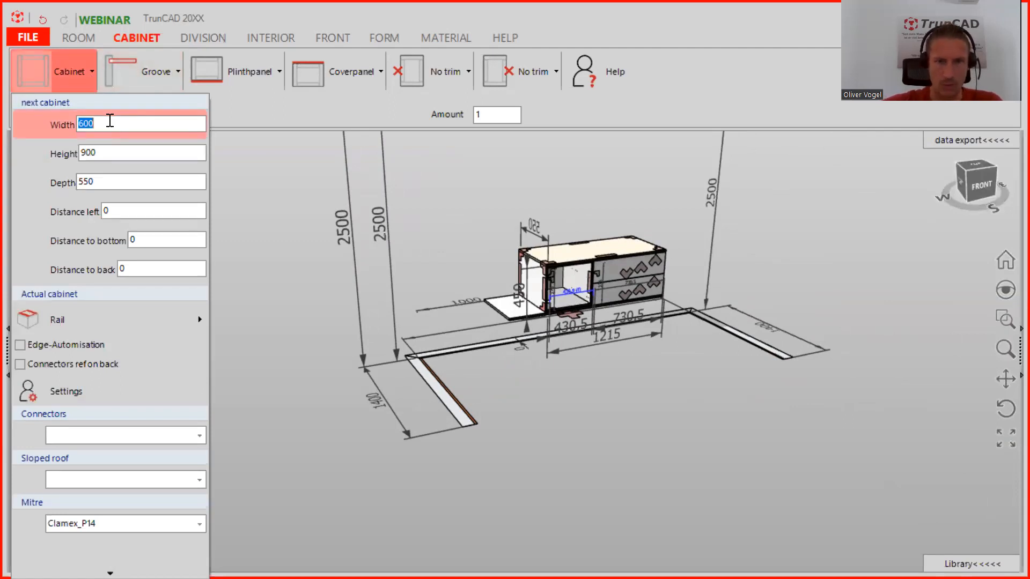
pyautogui.write('5')
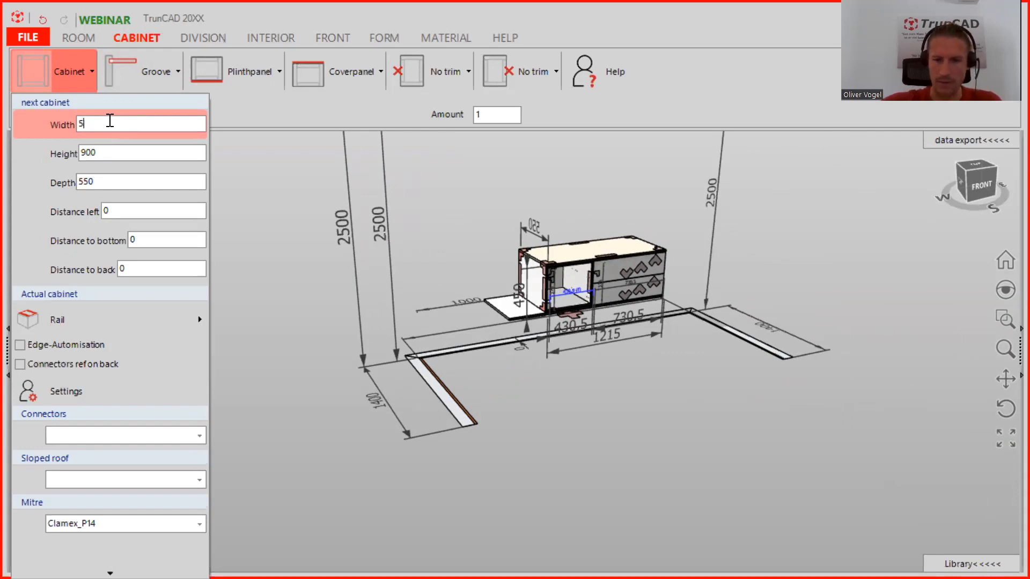
pyautogui.write('65')
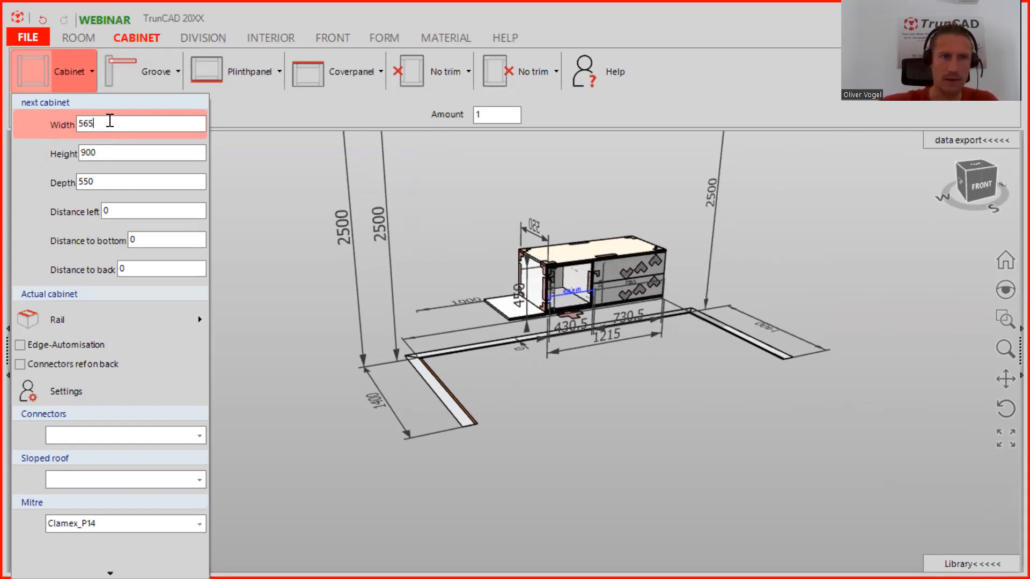
pyautogui.doubleClick(153, 155)
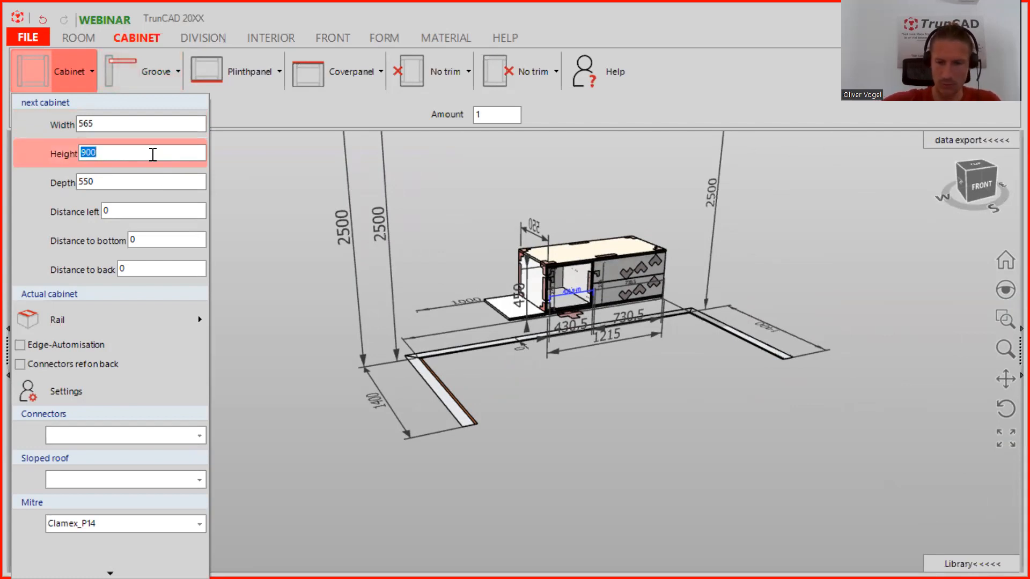
pyautogui.write('2100')
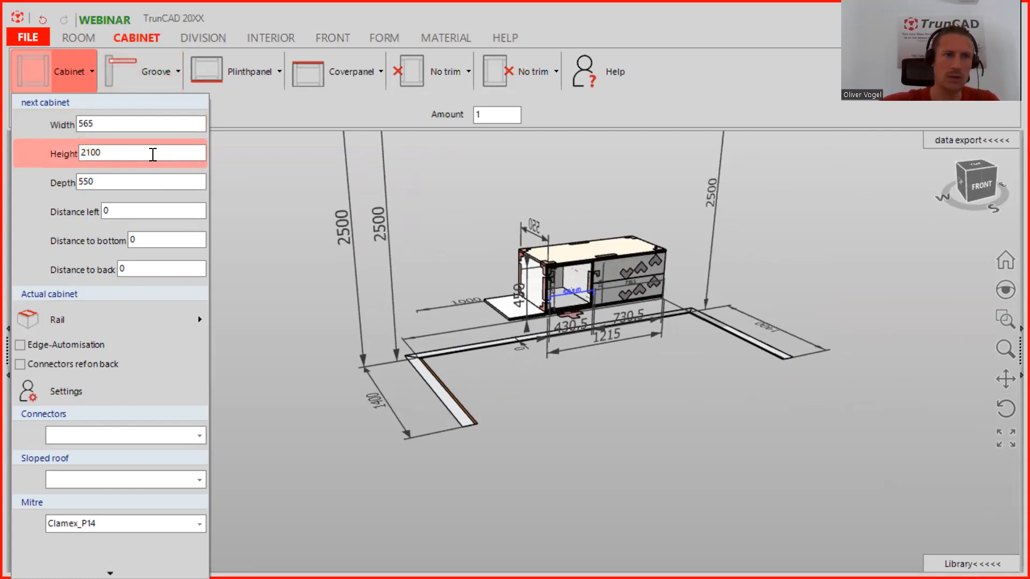
pyautogui.doubleClick(112, 182)
pyautogui.write('44')
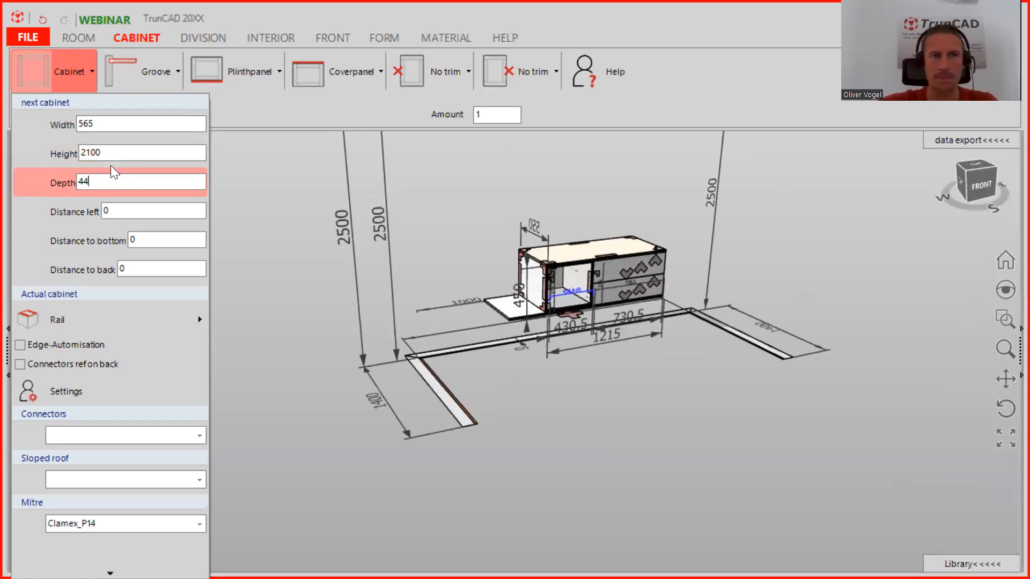
# Place the new tall cabinet beside the low cabinet, docked to the rear lower corner of its left side.
pyautogui.scroll(2, 489, 283)
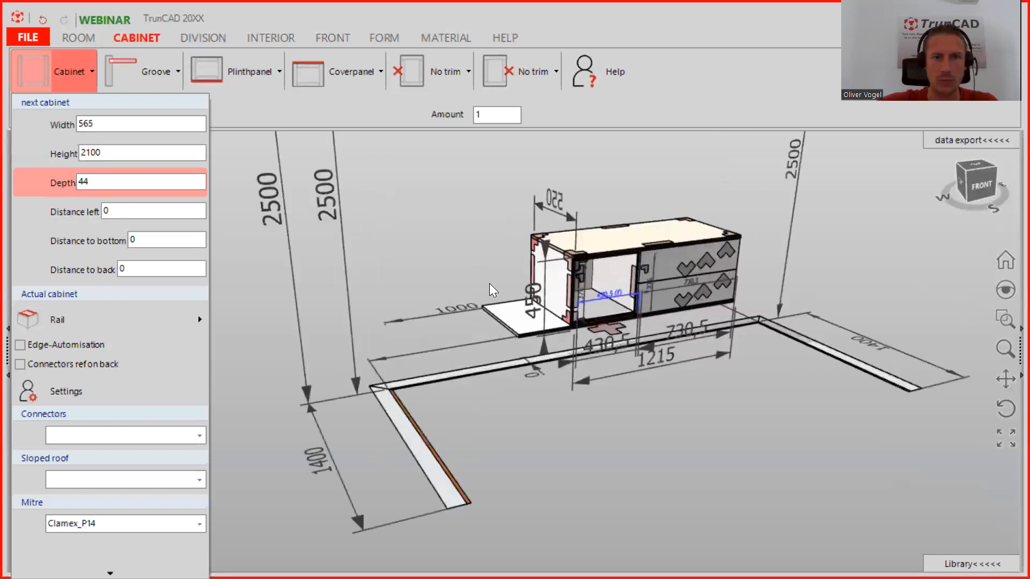
pyautogui.scroll(3, 489, 284)
pyautogui.moveTo(491, 284); pyautogui.dragTo(545, 304, button='middle')
pyautogui.scroll(4, 546, 303)
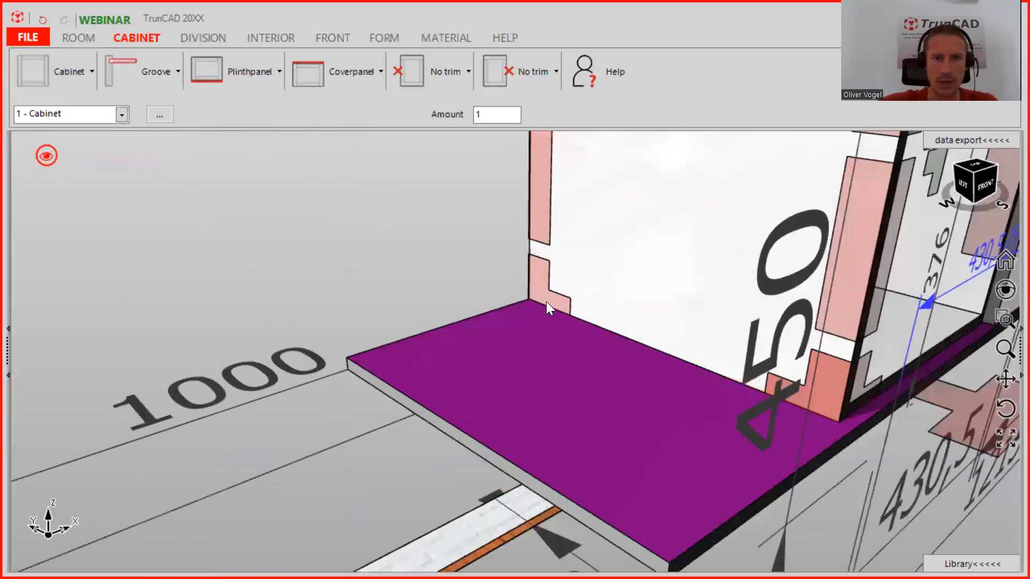
pyautogui.scroll(2, 543, 284)
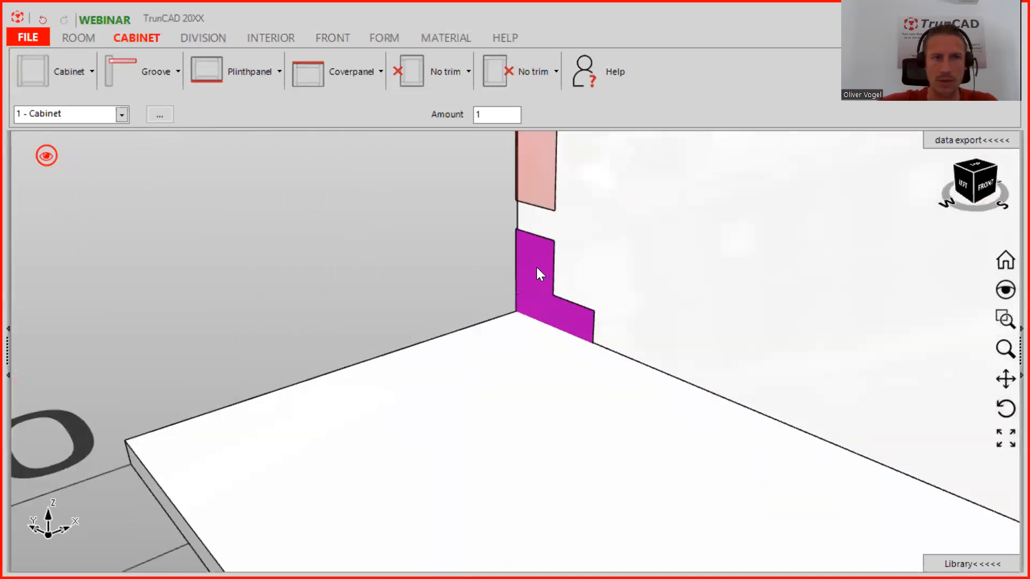
pyautogui.moveTo(39, 72); pyautogui.dragTo(533, 281)
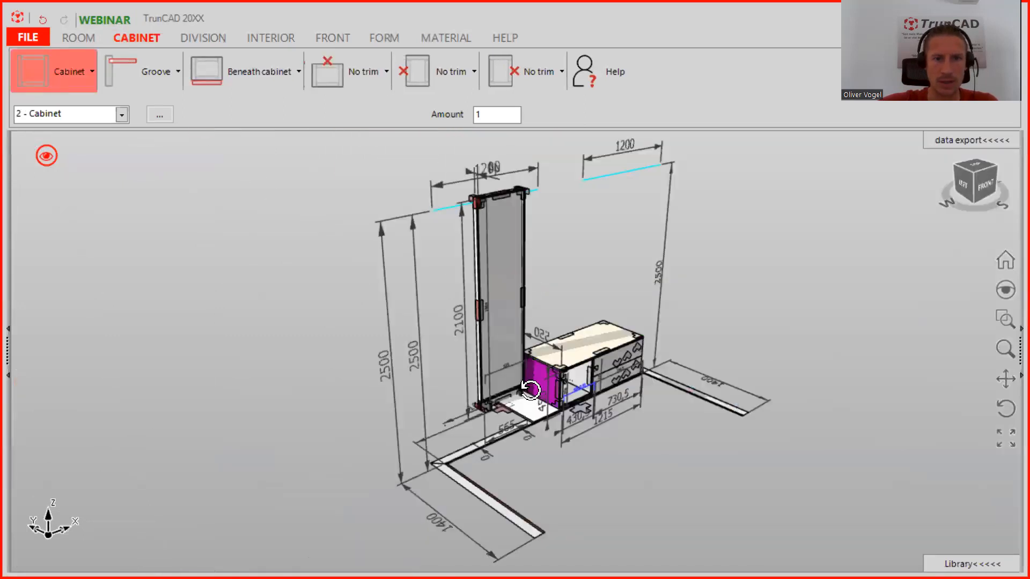
pyautogui.moveTo(530, 390); pyautogui.dragTo(496, 377, button='middle')
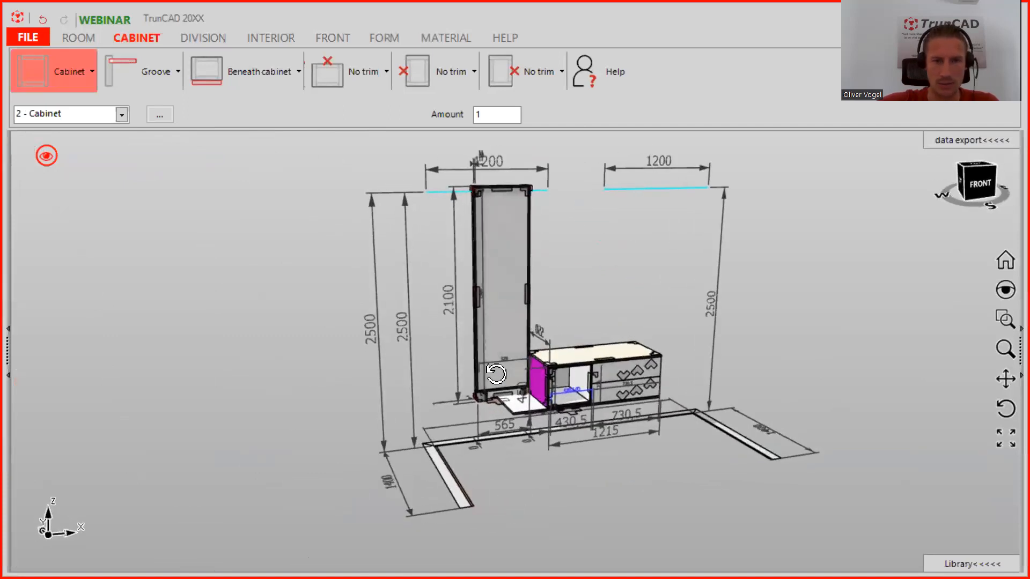
# Give the tall cabinet a flat back with a distance to side of 0 mm.
pyautogui.click(168, 75)
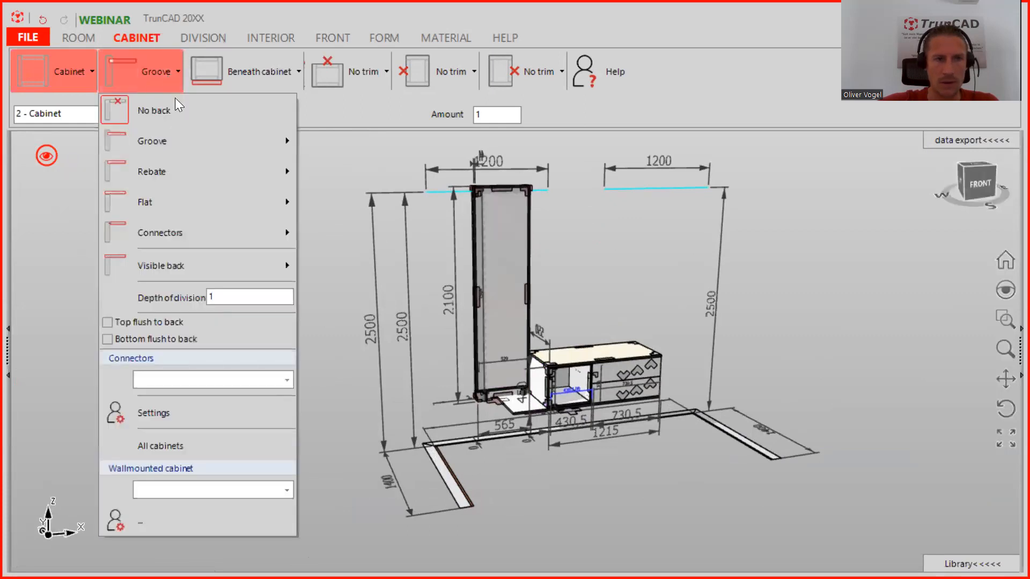
pyautogui.moveTo(184, 204)
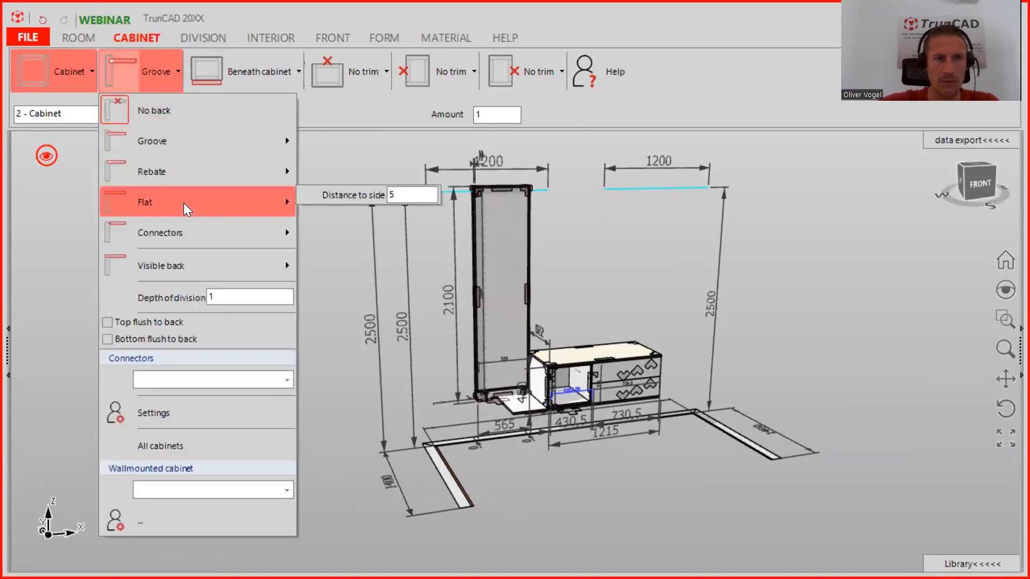
pyautogui.click(184, 203)
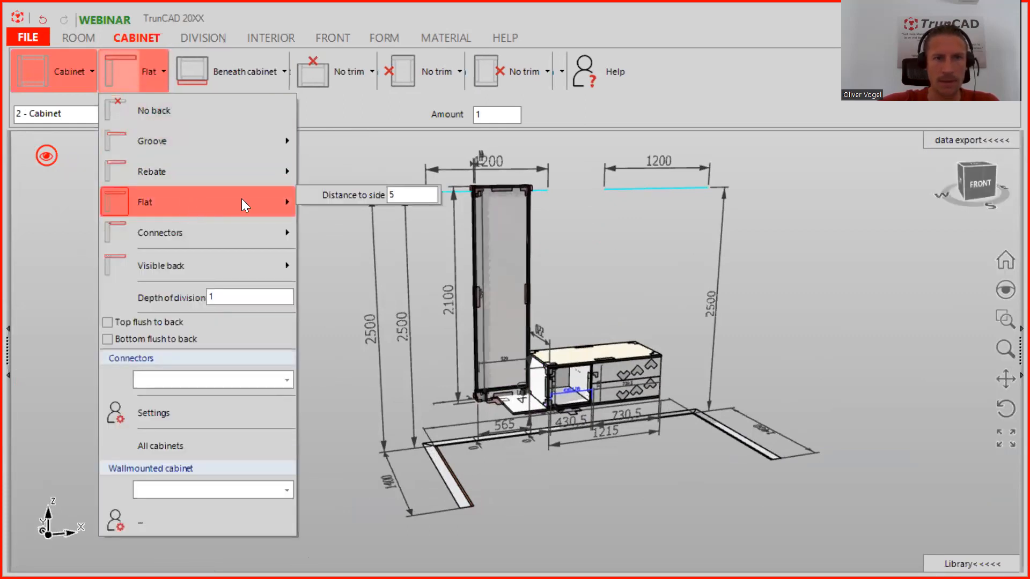
pyautogui.doubleClick(395, 195)
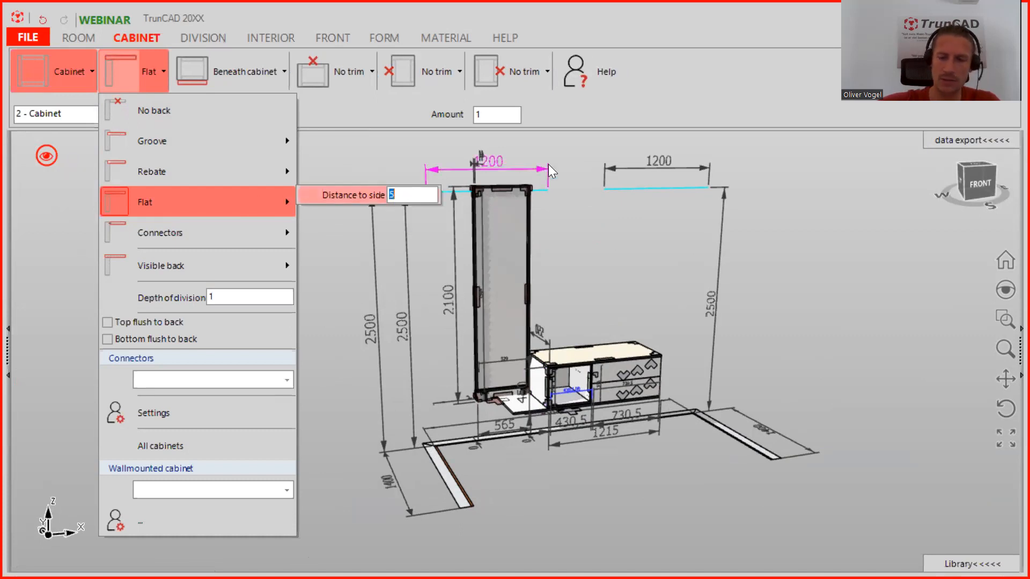
pyautogui.write('0')
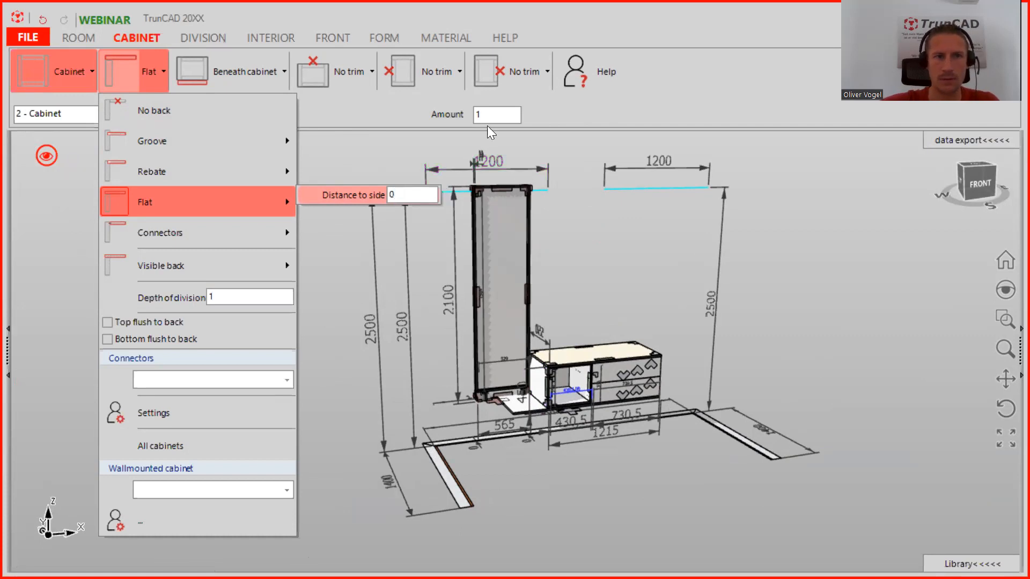
# Turn off the plinth legs and set the tall cabinet to no plinth.
pyautogui.click(257, 79)
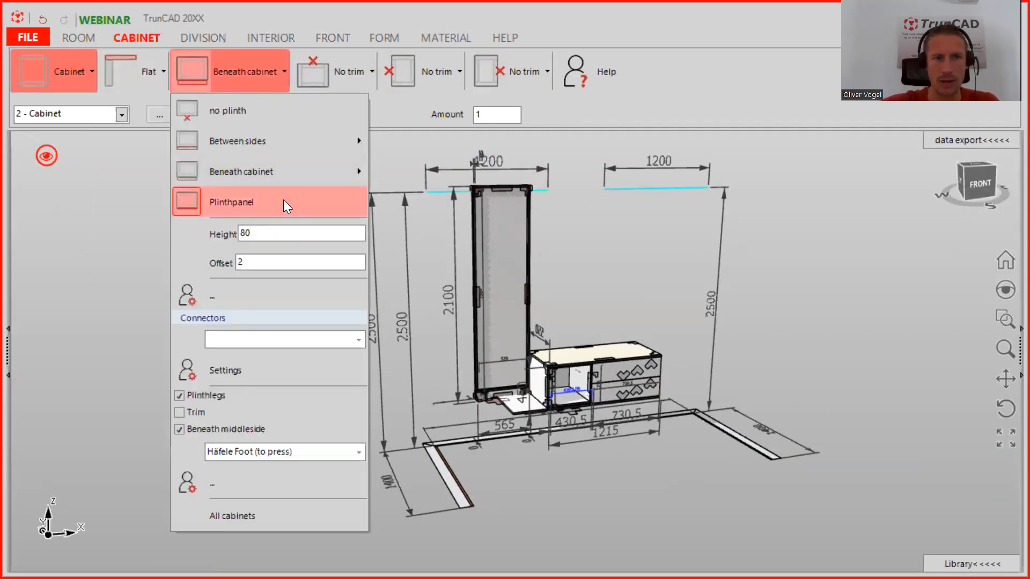
pyautogui.click(180, 396)
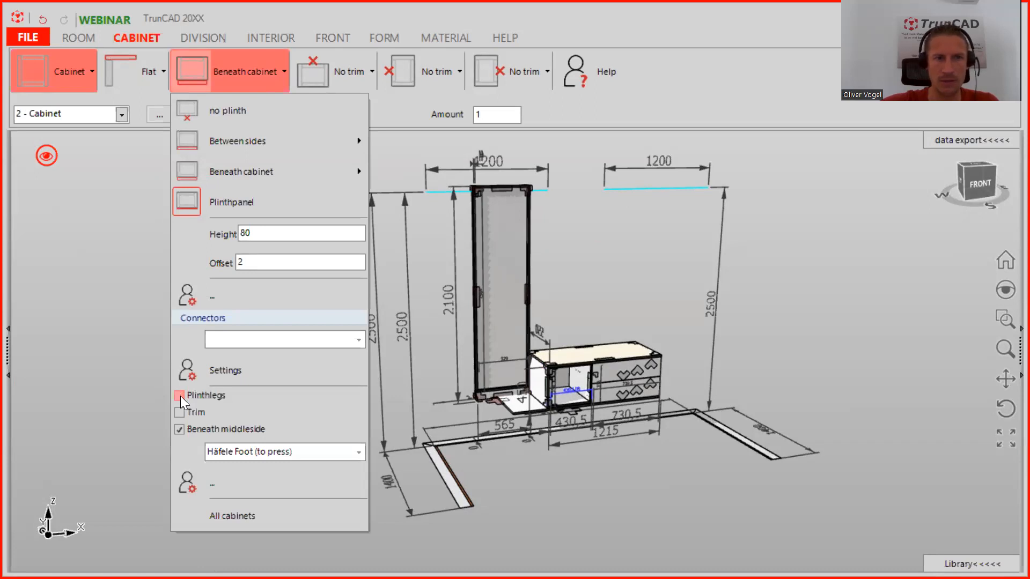
pyautogui.click(239, 113)
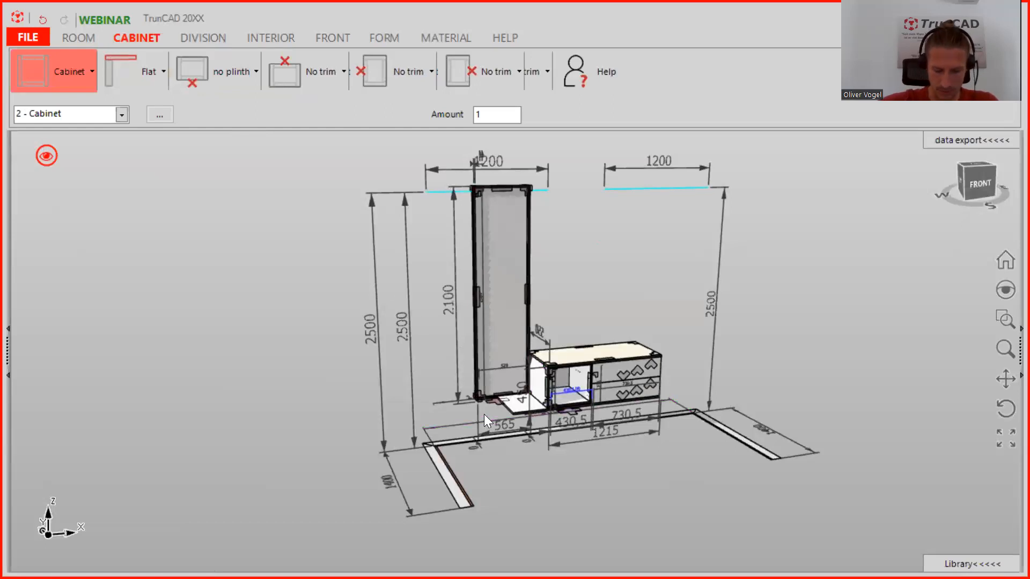
# Lower the tall cabinet by setting its distance to bottom to -275 mm.
pyautogui.scroll(6, 473, 401)
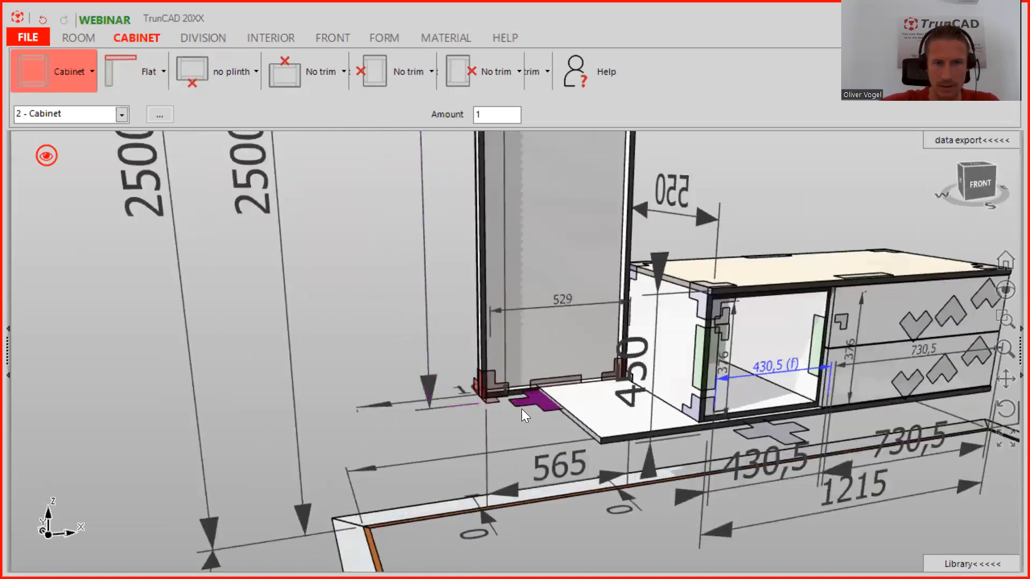
pyautogui.moveTo(535, 393)
pyautogui.mouseDown(button='middle')
pyautogui.moveTo(547, 379)
pyautogui.moveTo(504, 414)
pyautogui.moveTo(515, 424)
pyautogui.moveTo(555, 421)
pyautogui.moveTo(536, 407)
pyautogui.mouseUp(button='middle')
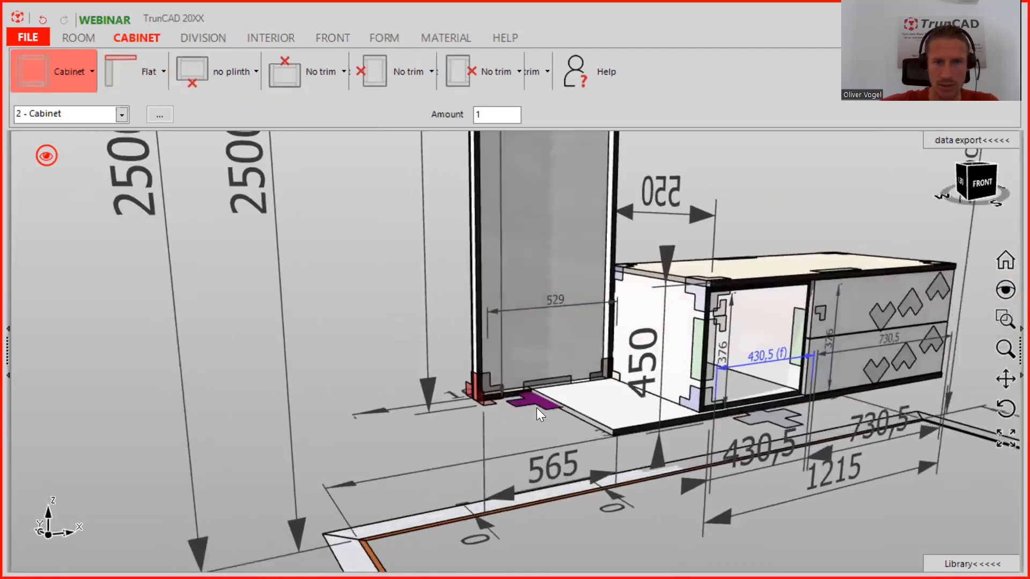
pyautogui.scroll(3, 536, 408)
pyautogui.scroll(3, 550, 406)
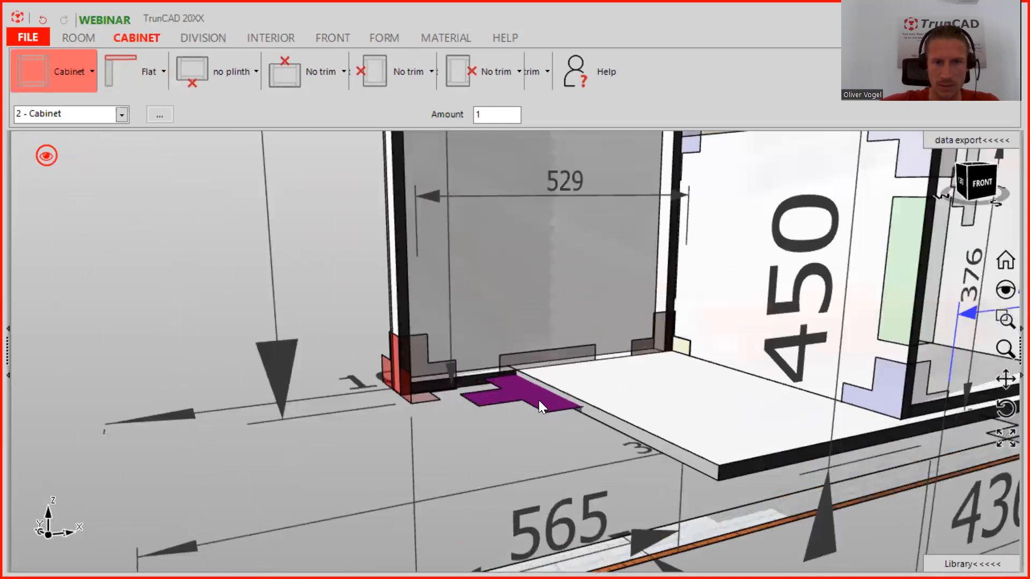
pyautogui.rightClick(539, 400)
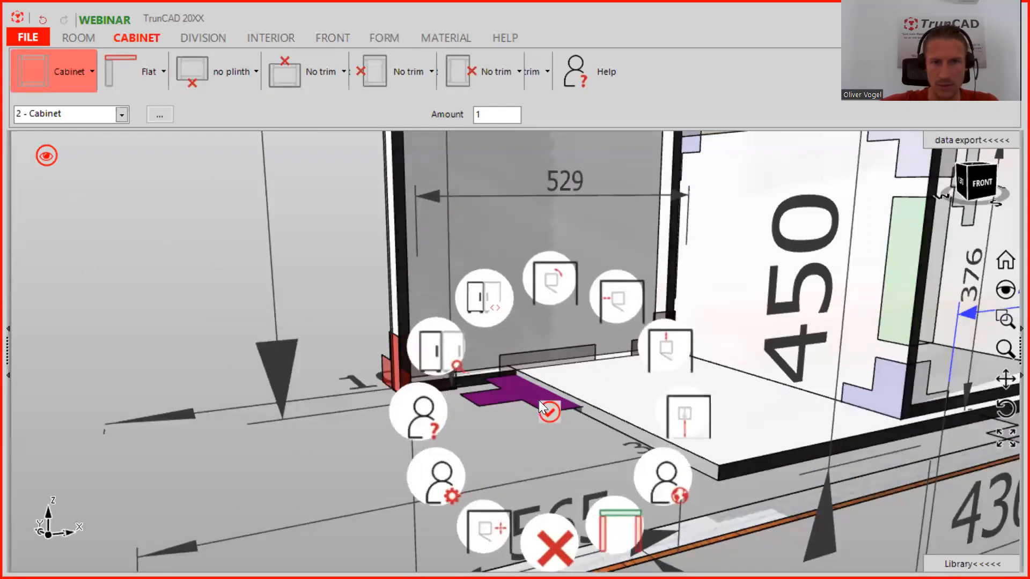
pyautogui.click(685, 408)
pyautogui.write('-')
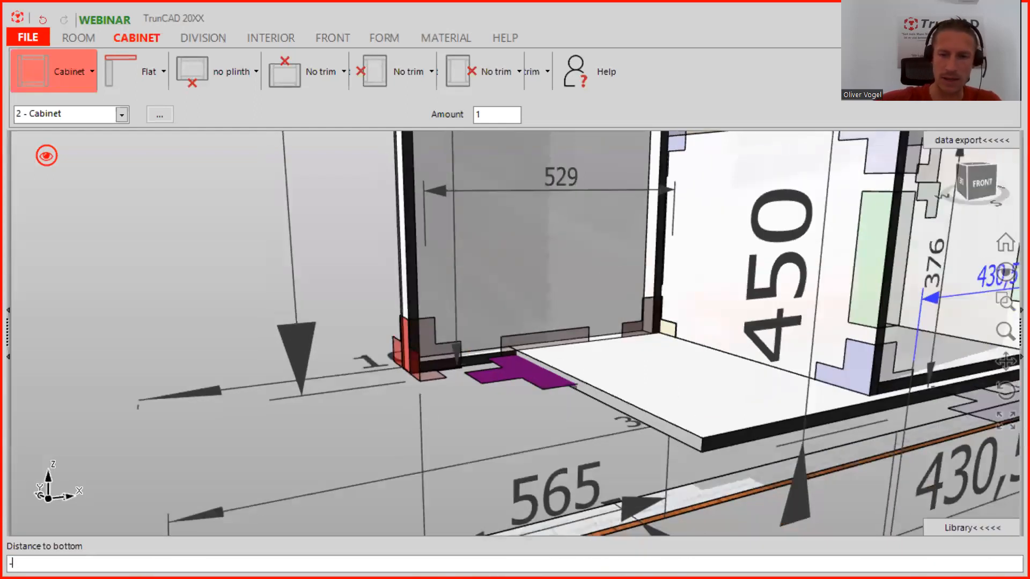
pyautogui.write('2')
pyautogui.write('70')
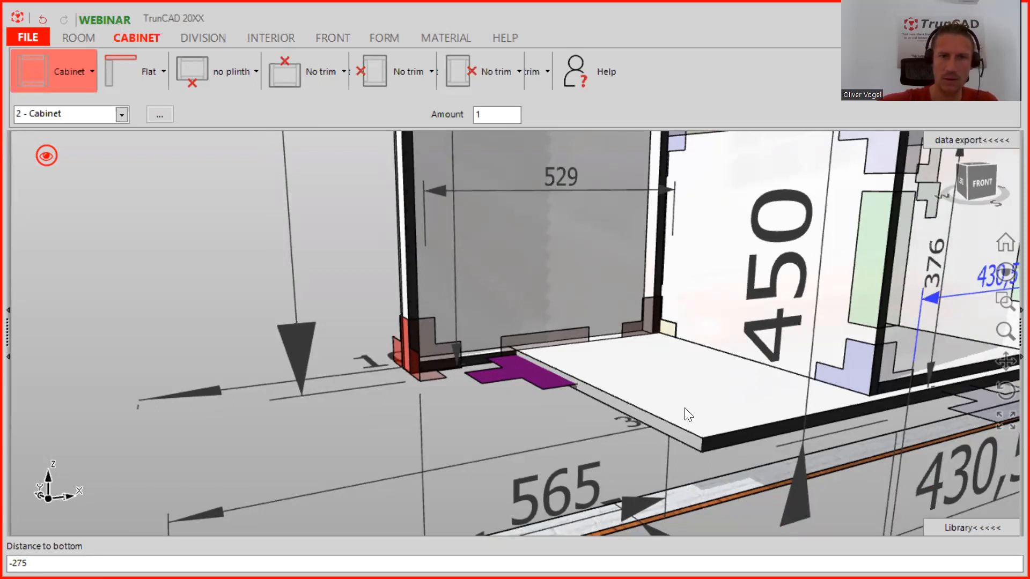
pyautogui.press('Return')
# Remove the bottom panel of the tall cabinet.
pyautogui.moveTo(677, 483)
pyautogui.mouseDown(button='middle')
pyautogui.moveTo(656, 440)
pyautogui.moveTo(710, 427)
pyautogui.moveTo(677, 471)
pyautogui.mouseUp(button='middle')
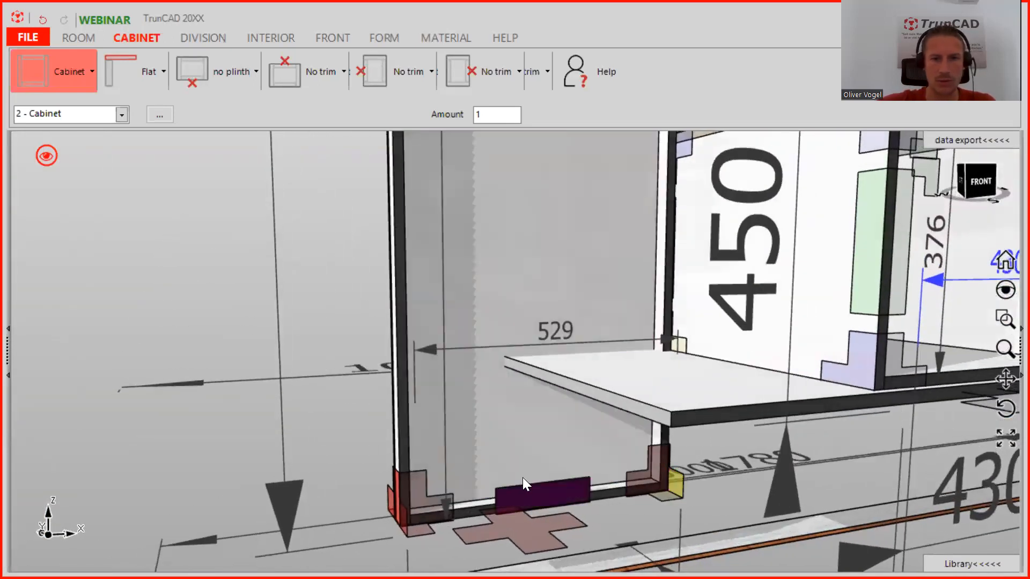
pyautogui.scroll(2, 575, 491)
pyautogui.moveTo(575, 490); pyautogui.dragTo(465, 370, button='middle')
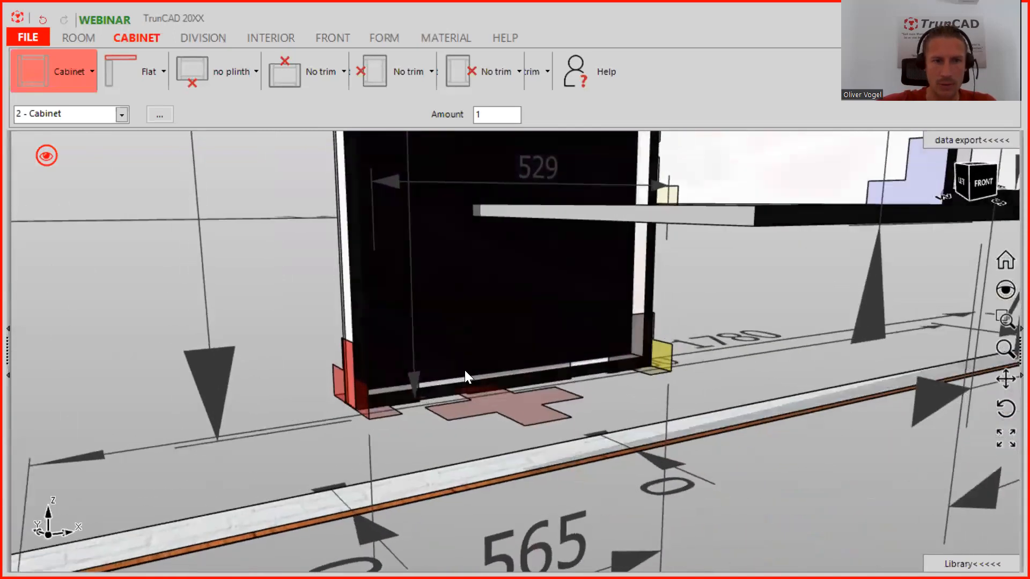
pyautogui.moveTo(381, 395); pyautogui.dragTo(390, 388, button='middle')
pyautogui.scroll(2, 391, 386)
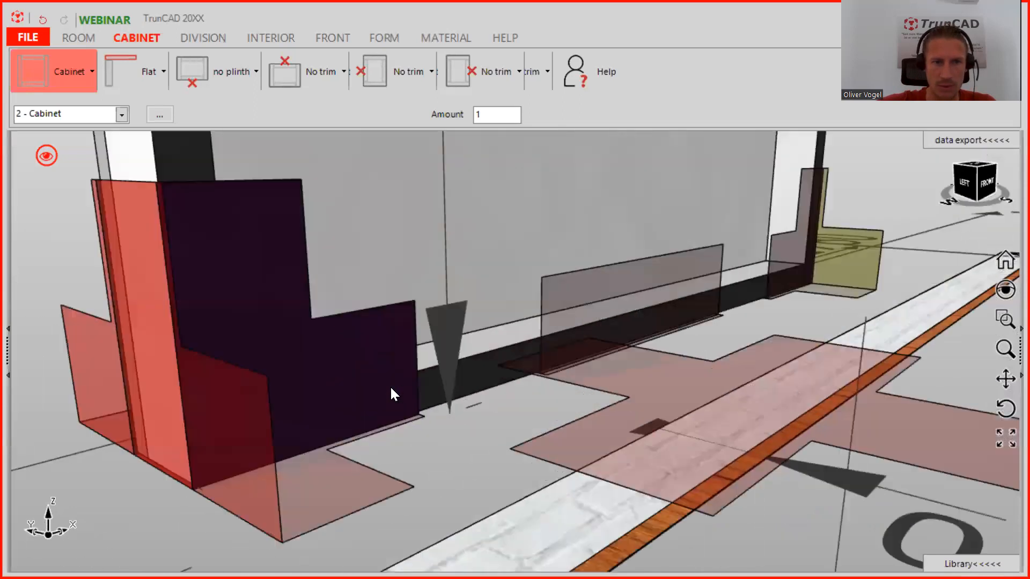
pyautogui.scroll(-1, 239, 355)
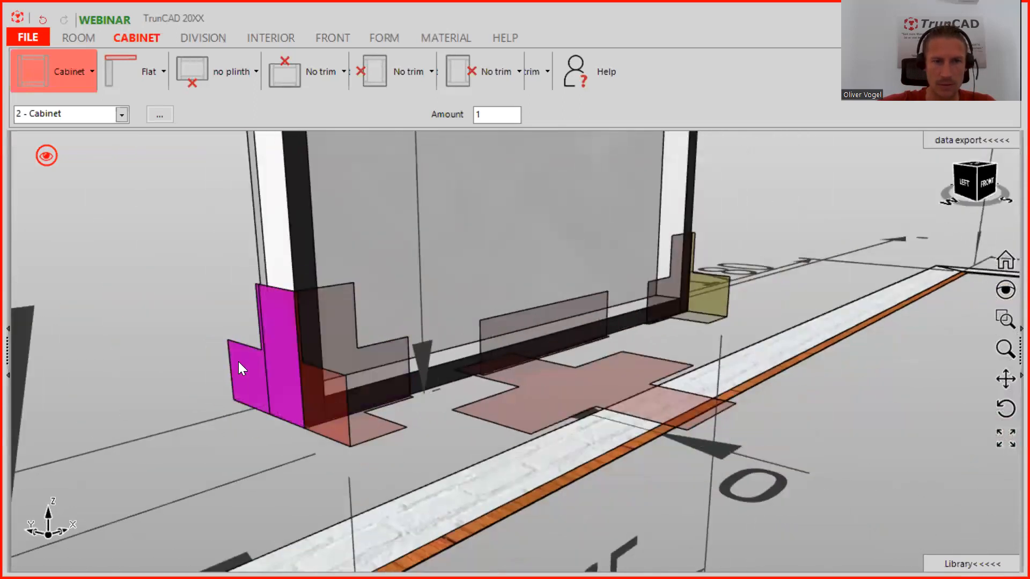
pyautogui.click(238, 361)
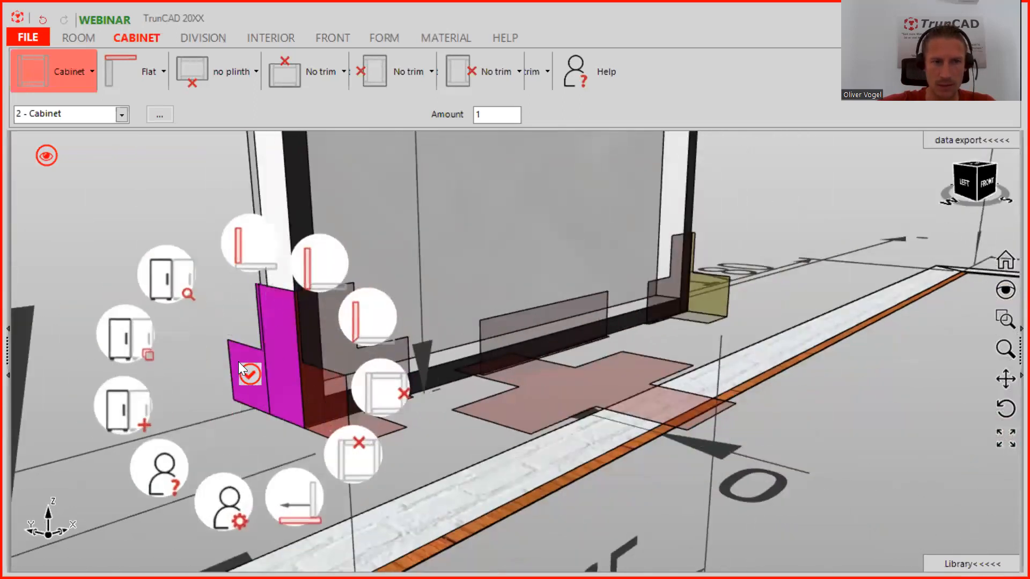
pyautogui.click(358, 462)
# Remove the top panel of the tall cabinet.
pyautogui.scroll(5, 426, 348)
pyautogui.moveTo(395, 292); pyautogui.dragTo(381, 490, button='middle')
pyautogui.moveTo(382, 383); pyautogui.dragTo(380, 551, button='middle')
pyautogui.scroll(1, 350, 447)
pyautogui.moveTo(338, 441); pyautogui.dragTo(373, 439, button='middle')
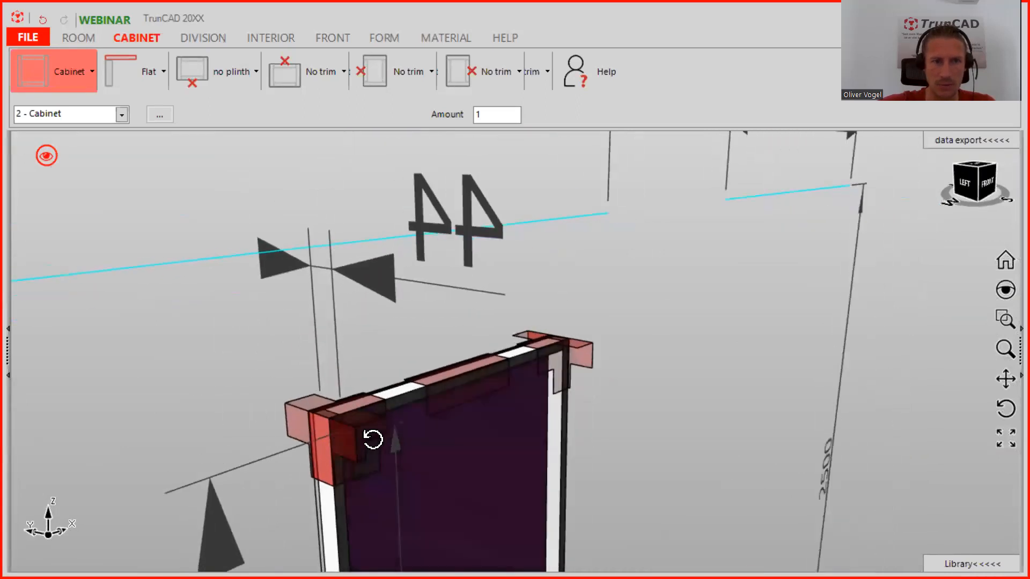
pyautogui.click(296, 414)
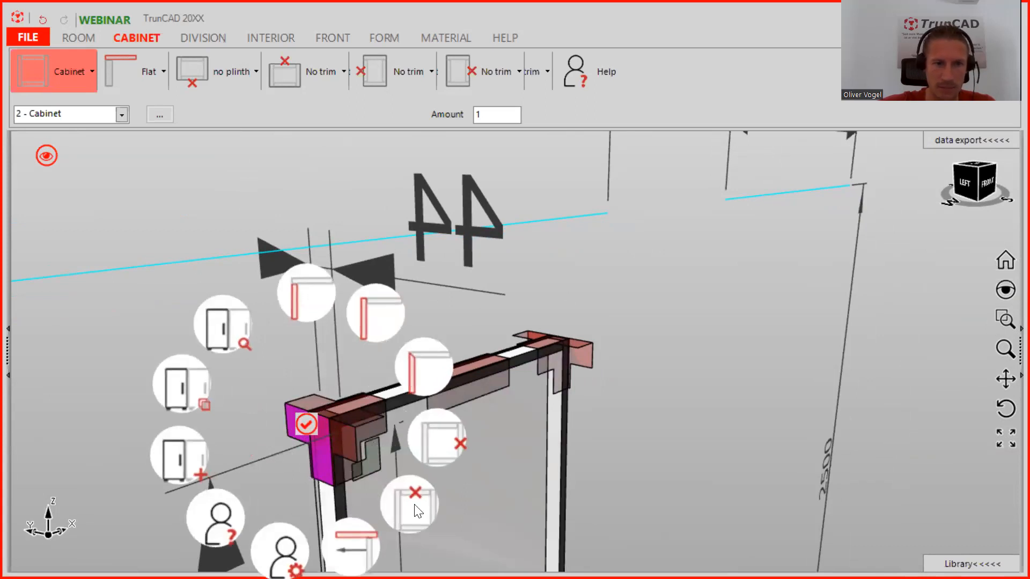
pyautogui.click(418, 509)
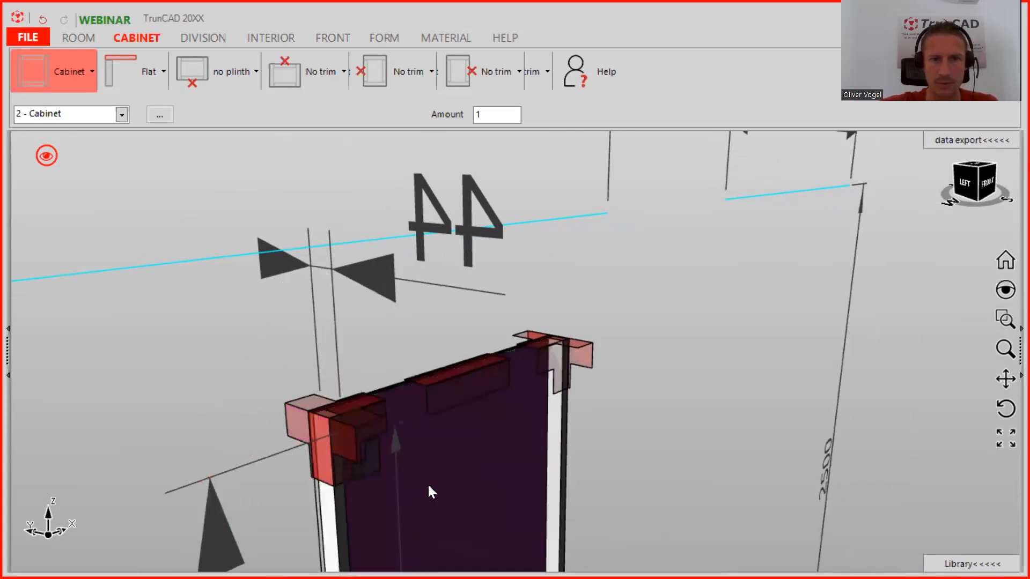
# Divide the tall cabinet with 11 single vertical divisions to form the slats.
pyautogui.moveTo(560, 436); pyautogui.dragTo(471, 423, button='middle')
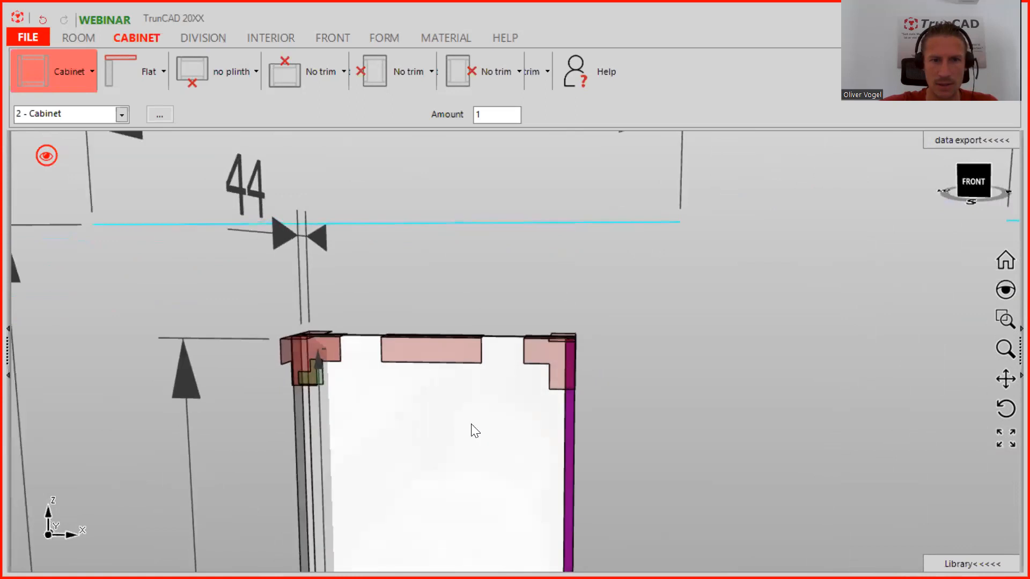
pyautogui.moveTo(568, 350); pyautogui.dragTo(535, 354, button='middle')
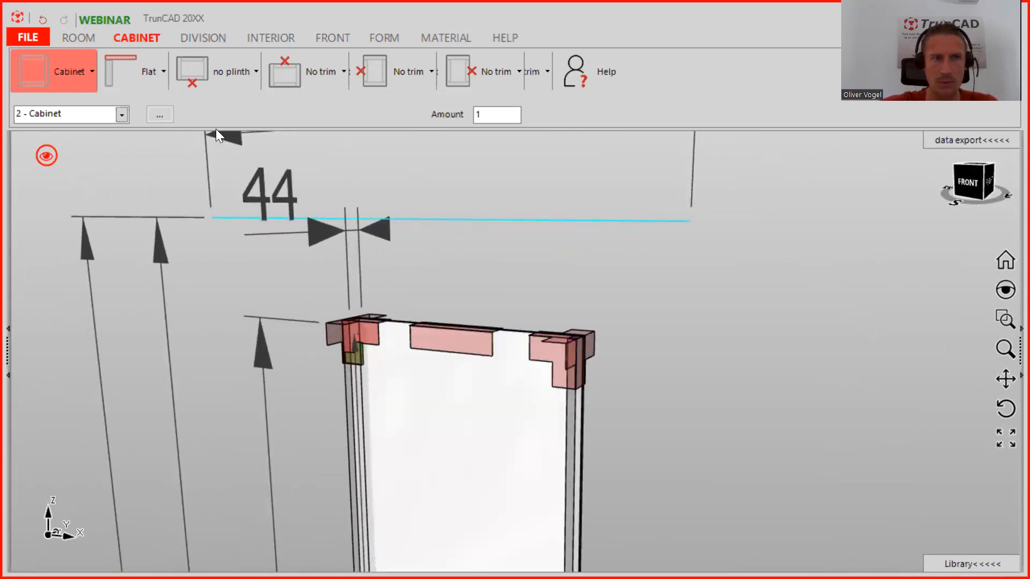
pyautogui.click(207, 38)
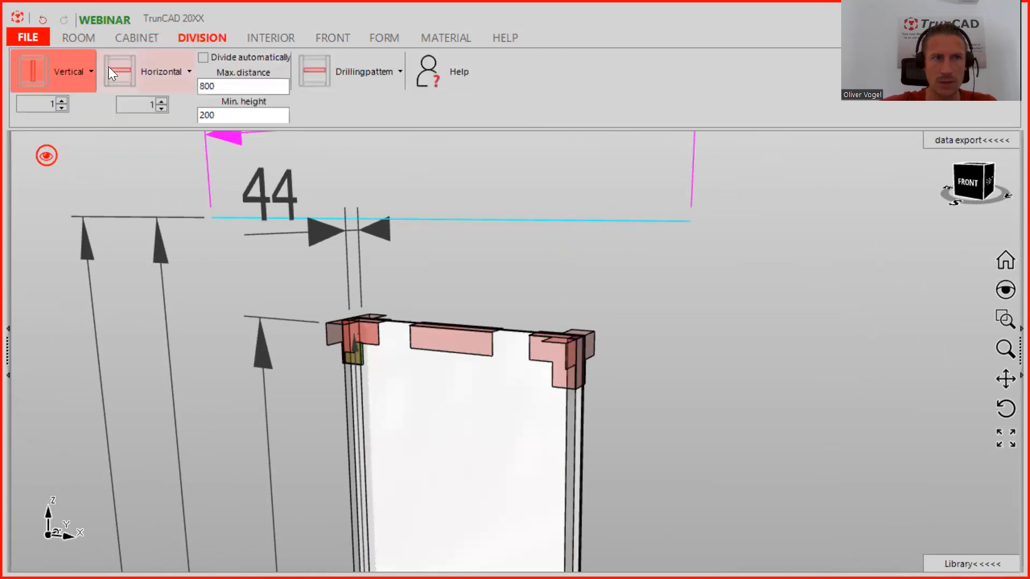
pyautogui.click(63, 100)
pyautogui.click(63, 100)
pyautogui.moveTo(37, 67); pyautogui.dragTo(433, 388)
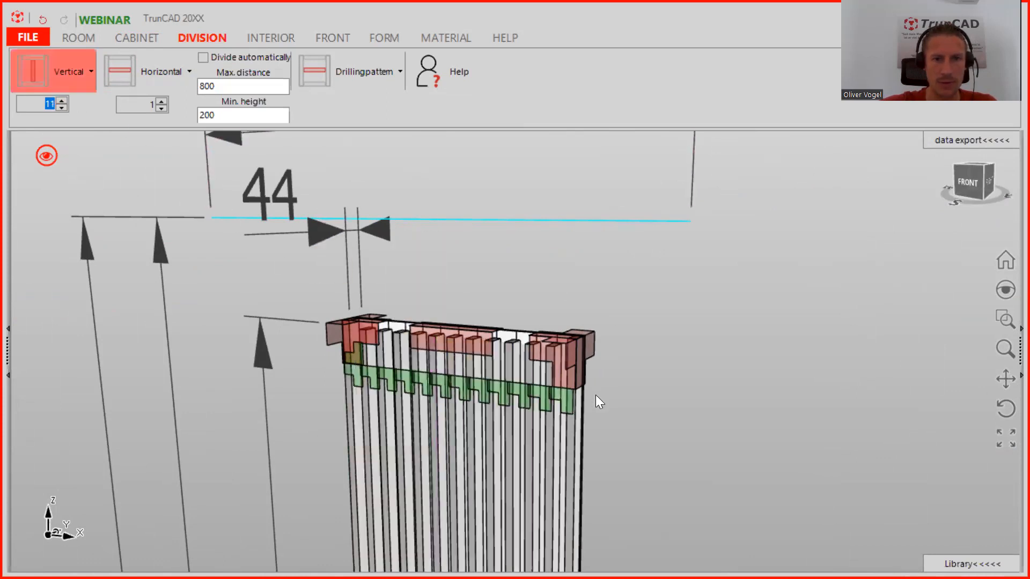
# Make the vertical divisions of the tall cabinet pass through the bottom and the top.
pyautogui.moveTo(614, 395)
pyautogui.mouseDown(button='middle')
pyautogui.moveTo(669, 386)
pyautogui.moveTo(624, 385)
pyautogui.mouseUp(button='middle')
pyautogui.scroll(6, 550, 339)
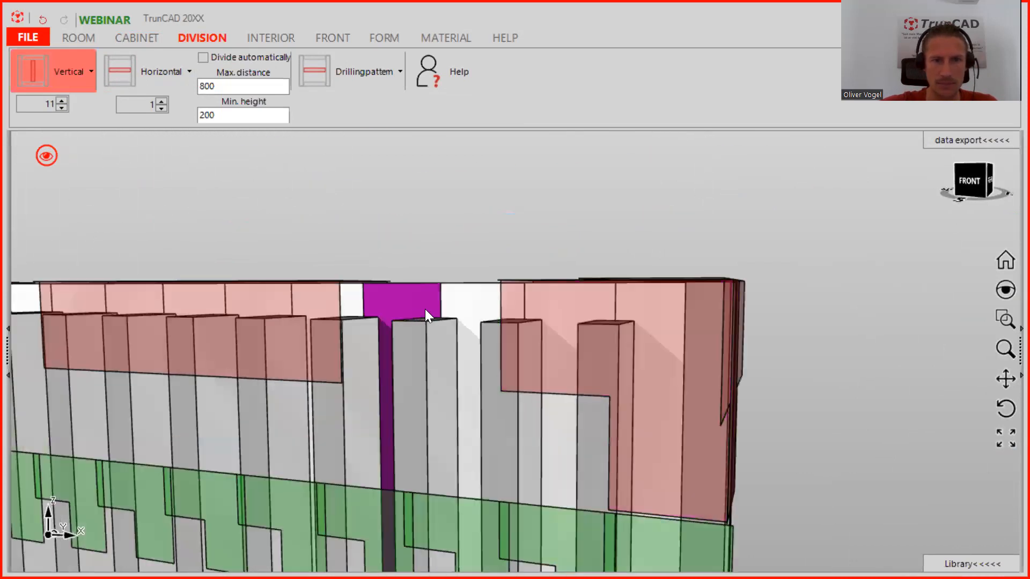
pyautogui.click(69, 62)
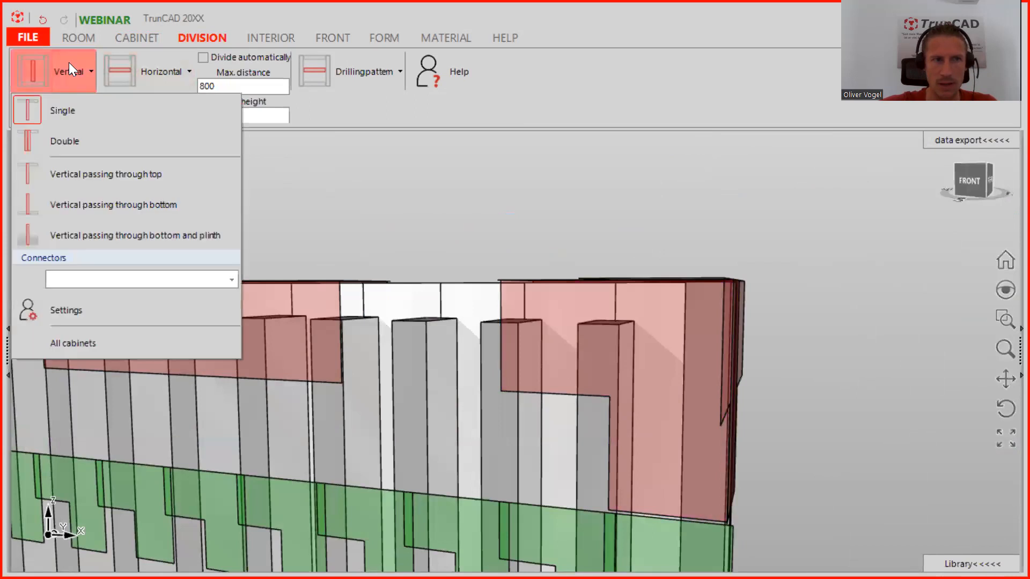
pyautogui.click(77, 202)
pyautogui.click(81, 174)
# Set the depth of division for the tall cabinet's flat back to 0.
pyautogui.moveTo(518, 263); pyautogui.dragTo(650, 467, button='middle')
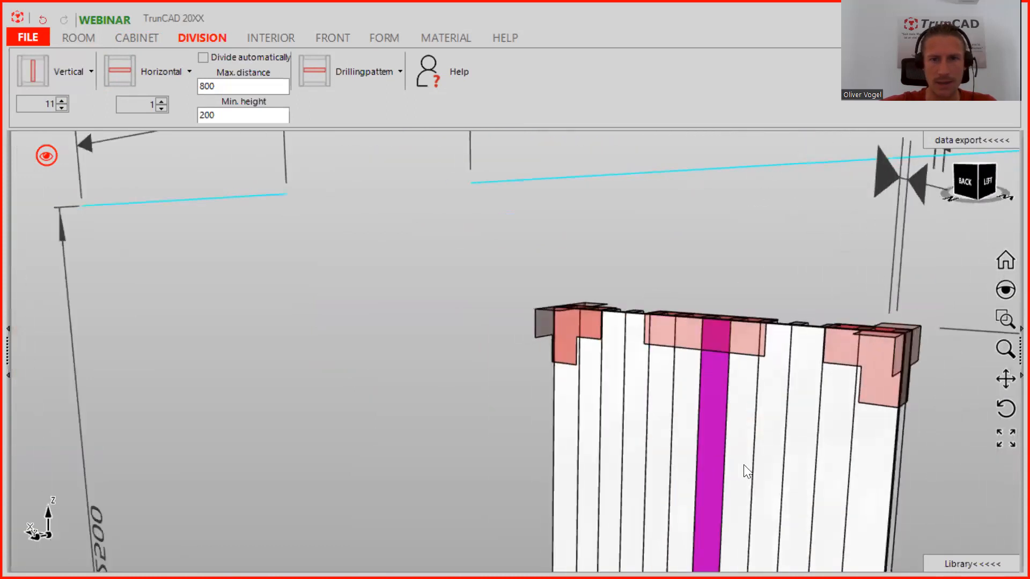
pyautogui.click(137, 39)
pyautogui.click(147, 69)
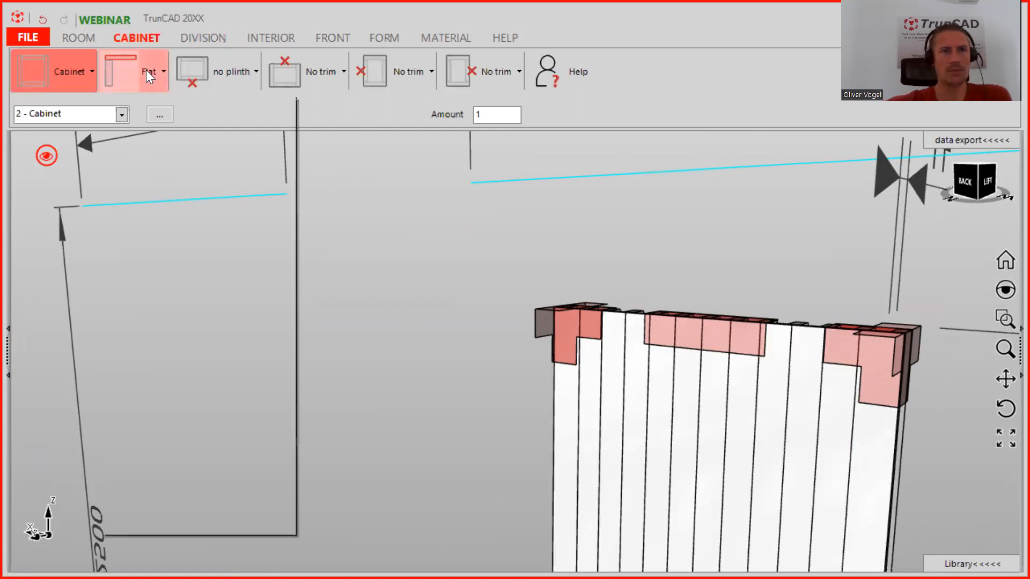
pyautogui.moveTo(146, 244)
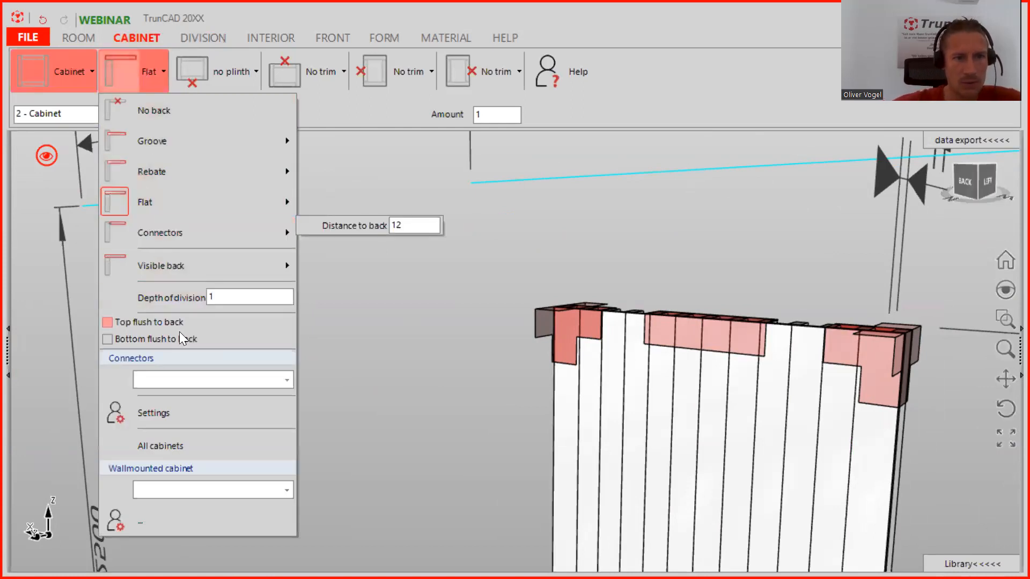
pyautogui.click(223, 301)
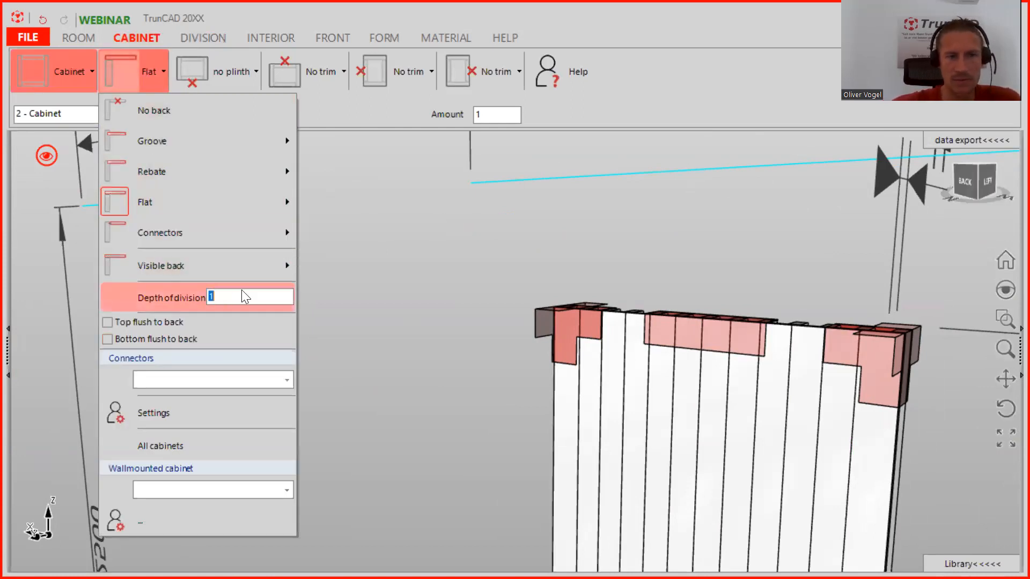
pyautogui.write('0')
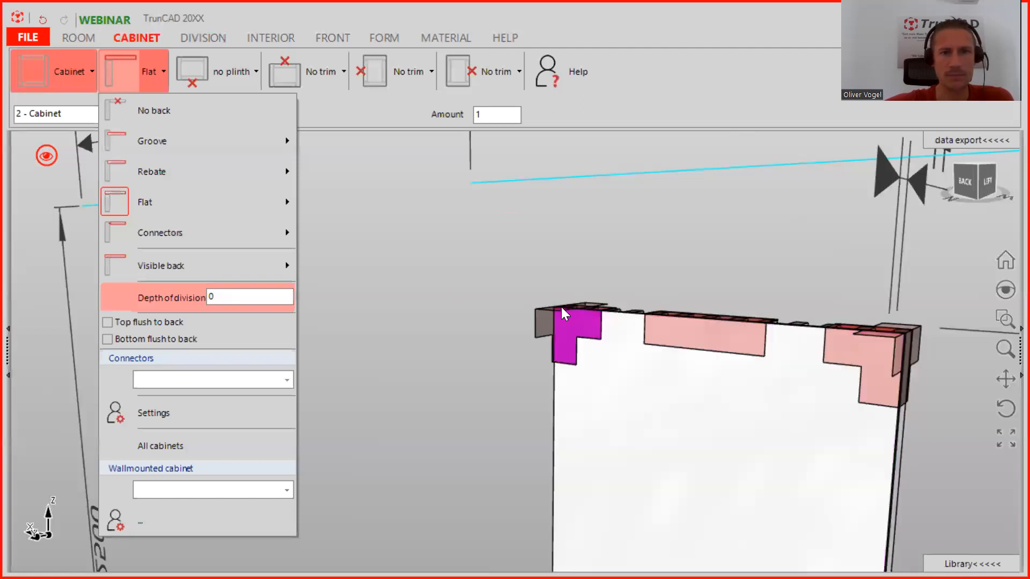
# Filter the materials by 25 mm thickness and clear the name filter.
pyautogui.scroll(-3, 559, 305)
pyautogui.moveTo(501, 305); pyautogui.dragTo(828, 328, button='middle')
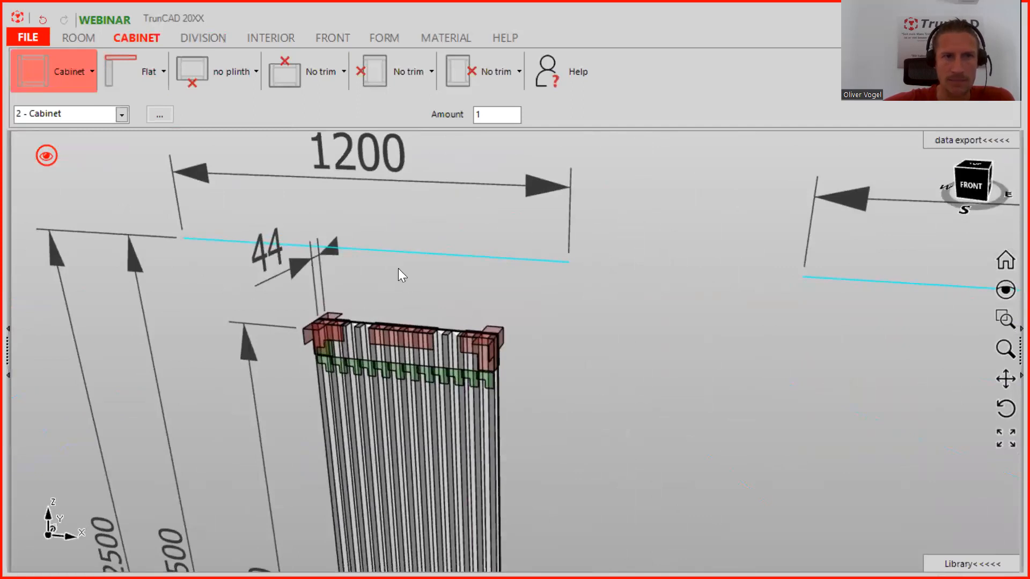
pyautogui.scroll(5, 448, 346)
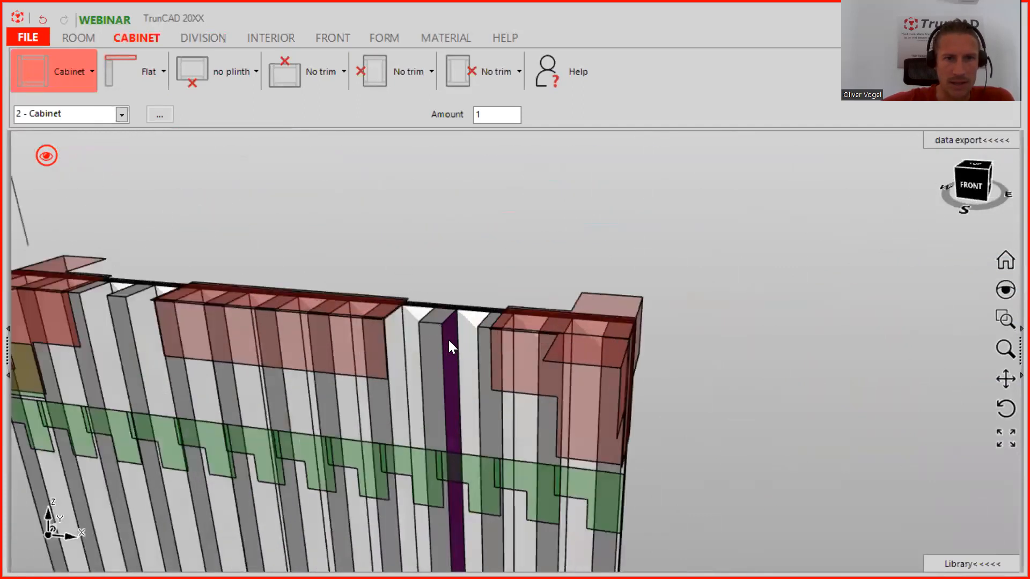
pyautogui.moveTo(463, 324)
pyautogui.mouseDown(button='middle')
pyautogui.moveTo(499, 317)
pyautogui.moveTo(453, 316)
pyautogui.mouseUp(button='middle')
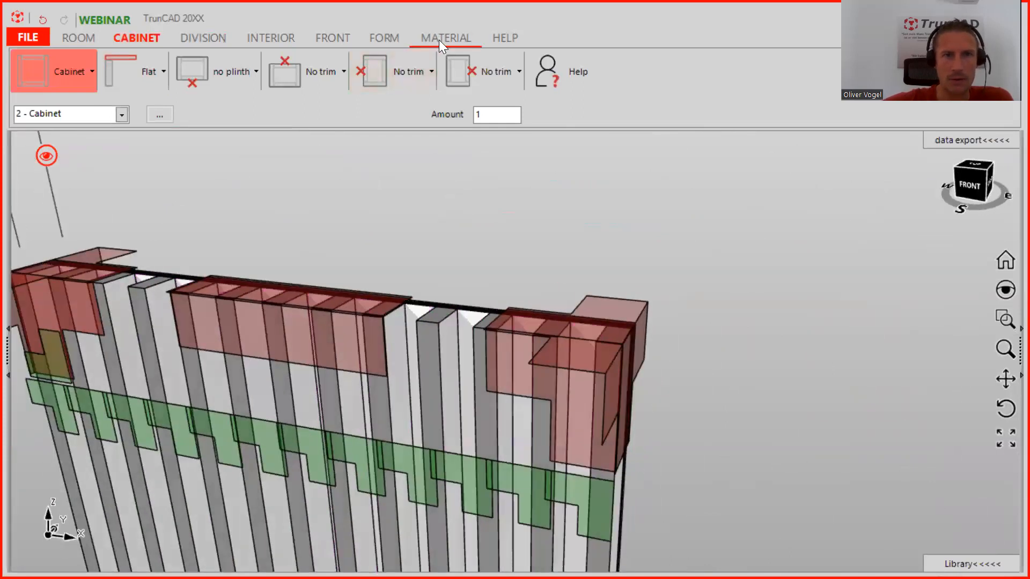
pyautogui.click(440, 40)
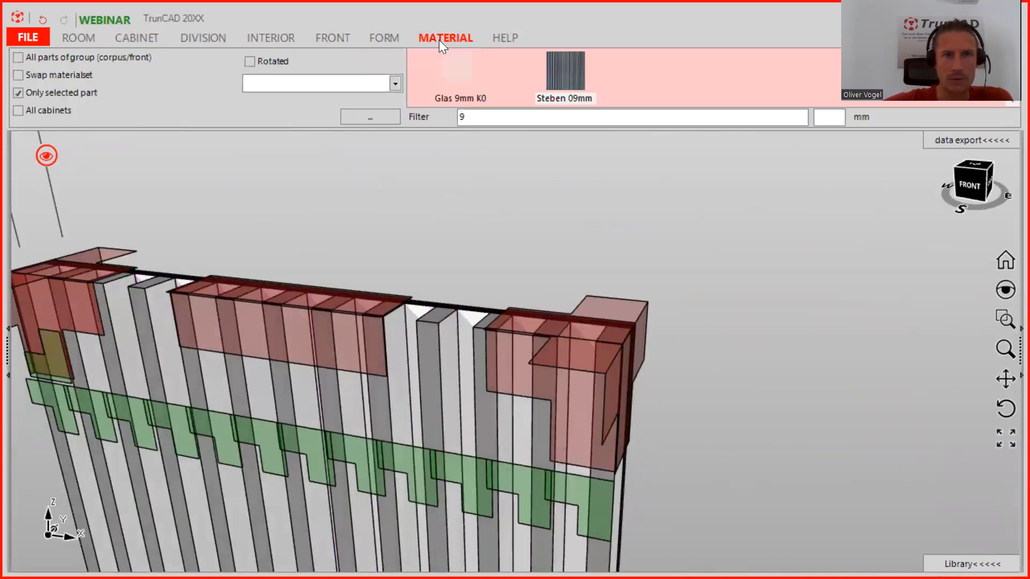
pyautogui.click(829, 118)
pyautogui.write('25')
pyautogui.click(783, 120)
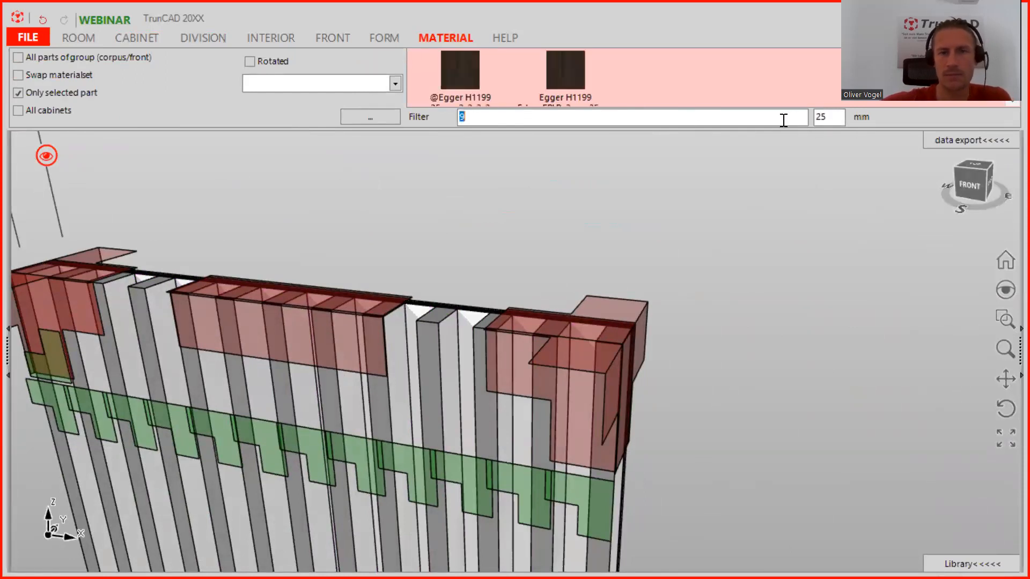
pyautogui.press('BackSpace')
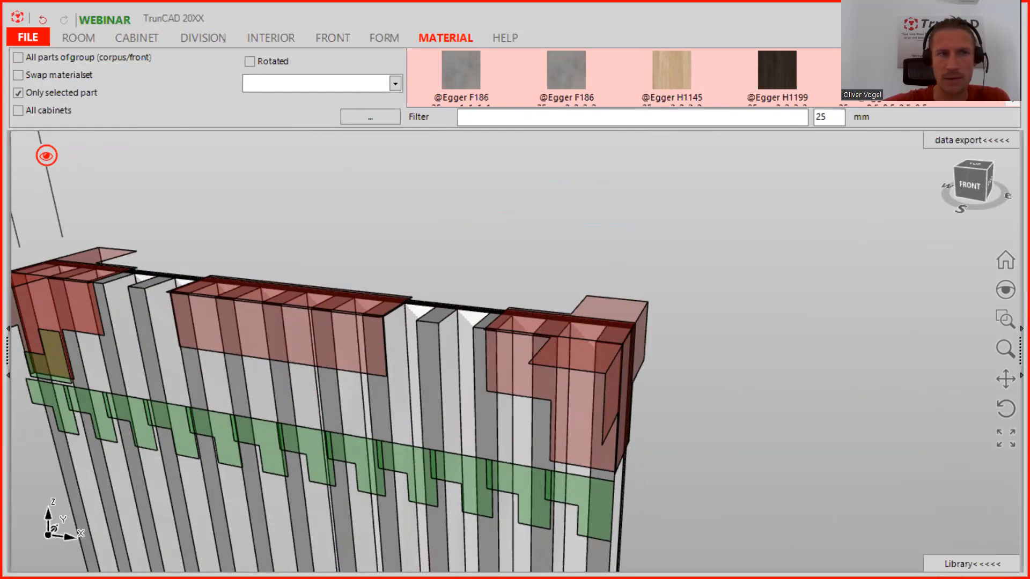
pyautogui.click(18, 94)
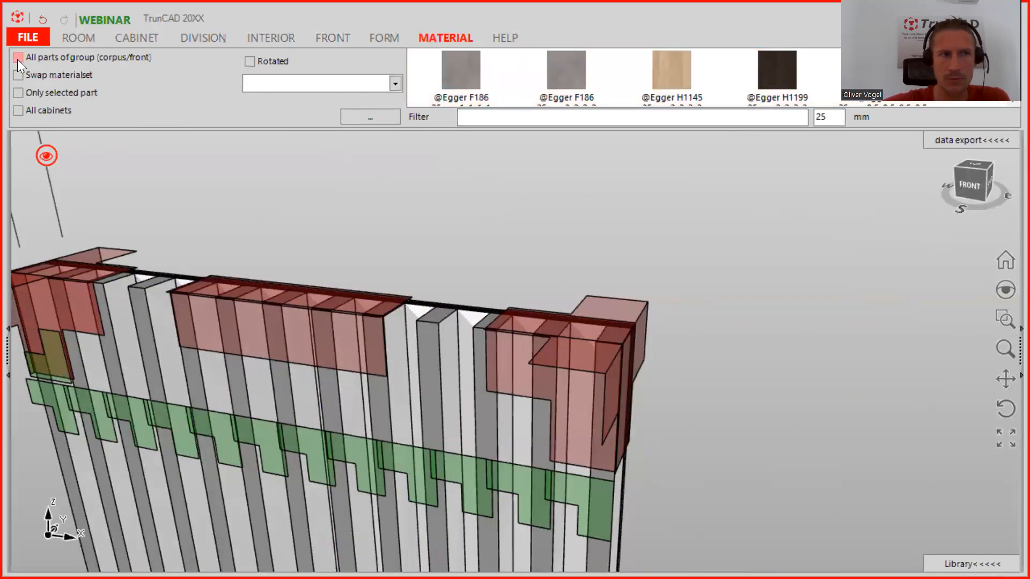
pyautogui.moveTo(730, 313); pyautogui.dragTo(702, 359, button='middle')
pyautogui.moveTo(675, 73); pyautogui.dragTo(672, 381)
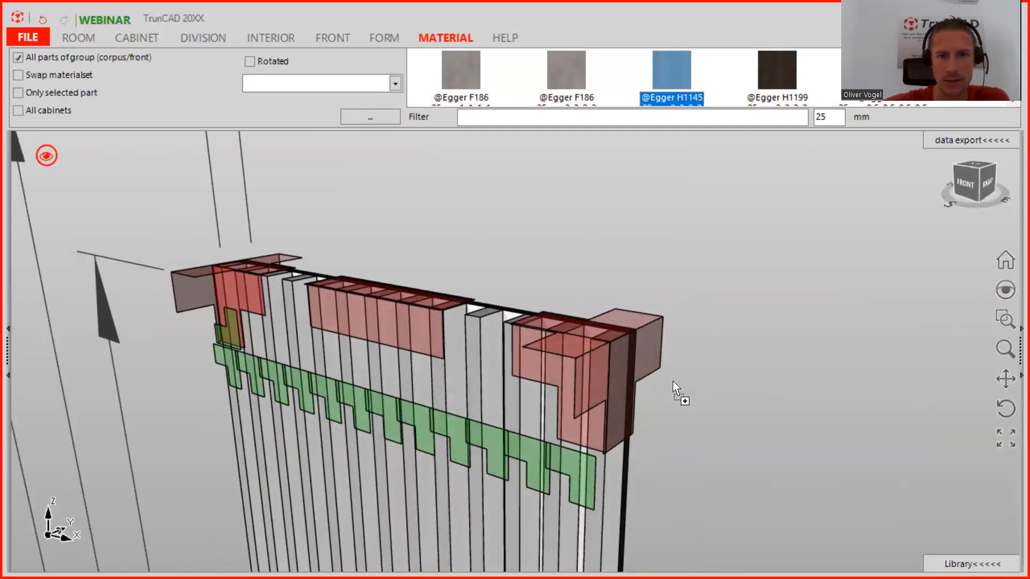
pyautogui.moveTo(629, 465); pyautogui.dragTo(616, 472)
pyautogui.moveTo(575, 327); pyautogui.dragTo(622, 329, button='middle')
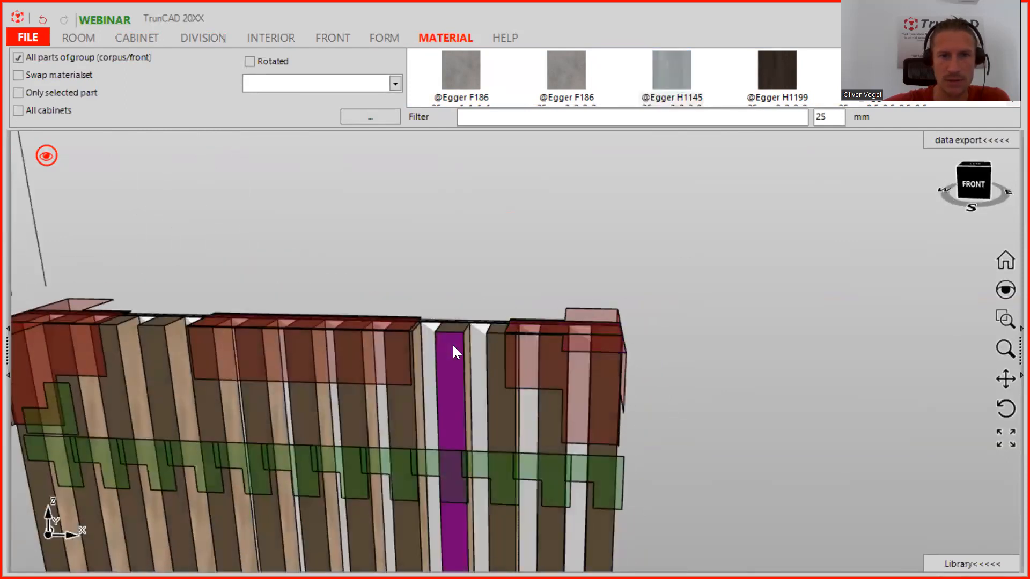
pyautogui.moveTo(454, 350); pyautogui.dragTo(440, 375, button='middle')
pyautogui.scroll(4, 449, 319)
pyautogui.moveTo(503, 348); pyautogui.dragTo(313, 333, button='middle')
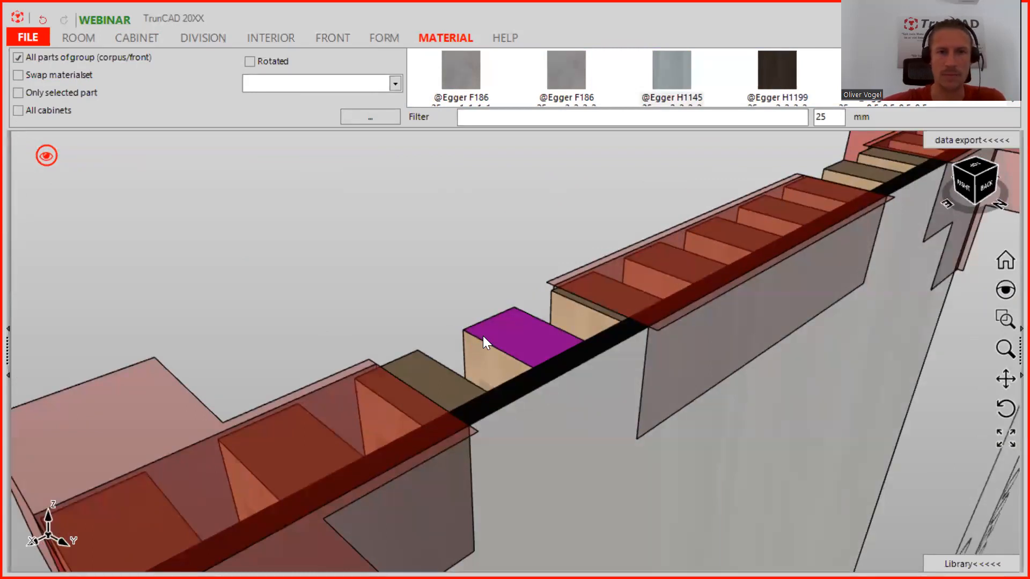
# Start a distance measurement from the rear corner of the low cabinet's cover panel beside the slatted cabinet.
pyautogui.scroll(-3, 483, 332)
pyautogui.scroll(-2, 484, 331)
pyautogui.moveTo(484, 332); pyautogui.dragTo(616, 329, button='middle')
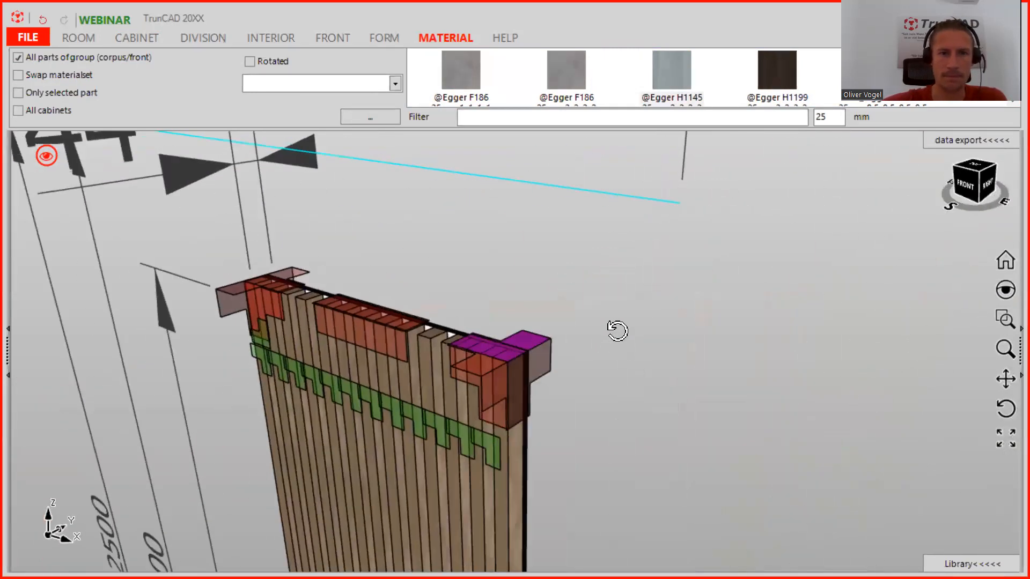
pyautogui.scroll(-4, 606, 346)
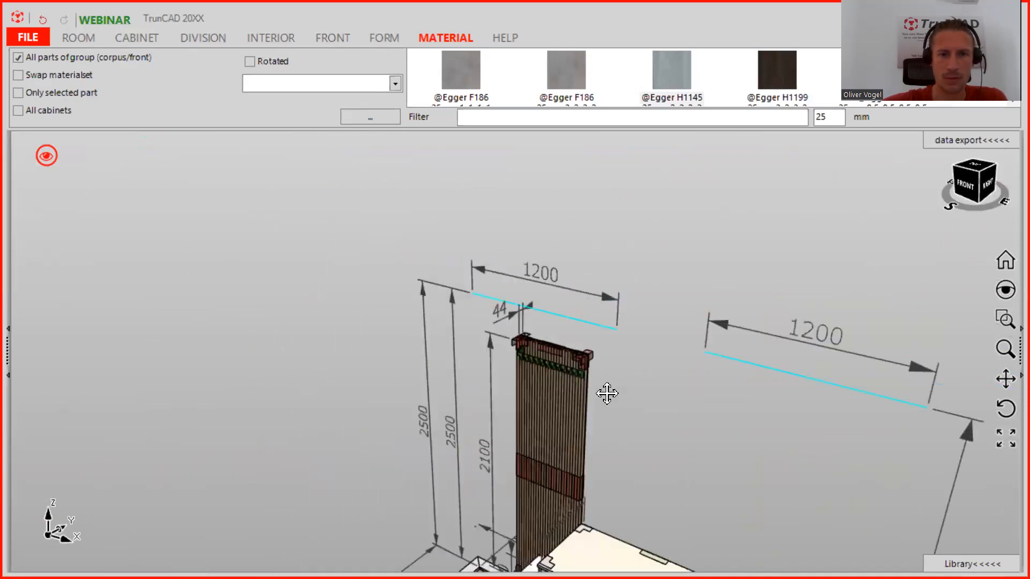
pyautogui.scroll(1, 590, 402)
pyautogui.moveTo(526, 425); pyautogui.dragTo(558, 429, button='middle')
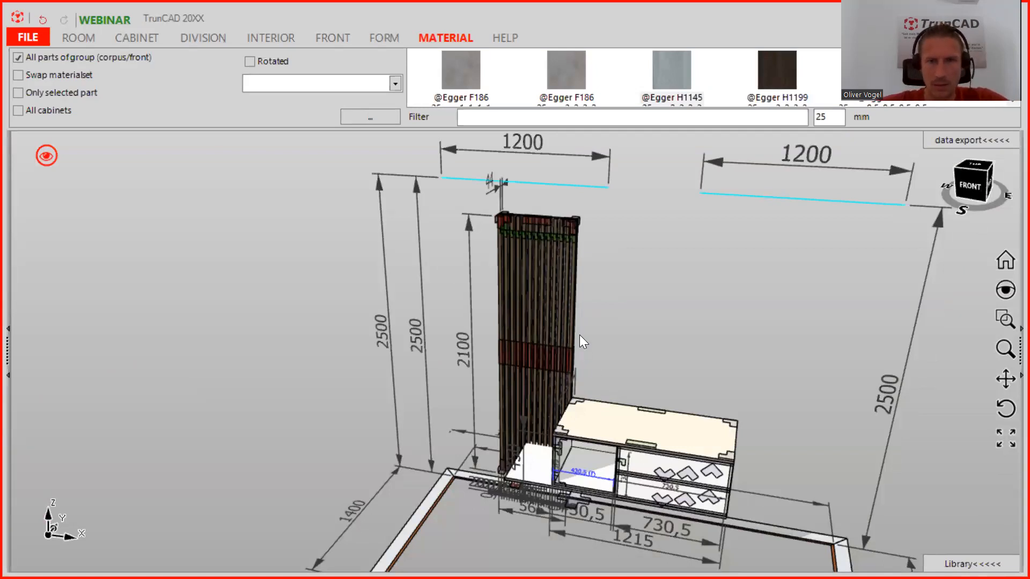
pyautogui.scroll(5, 591, 381)
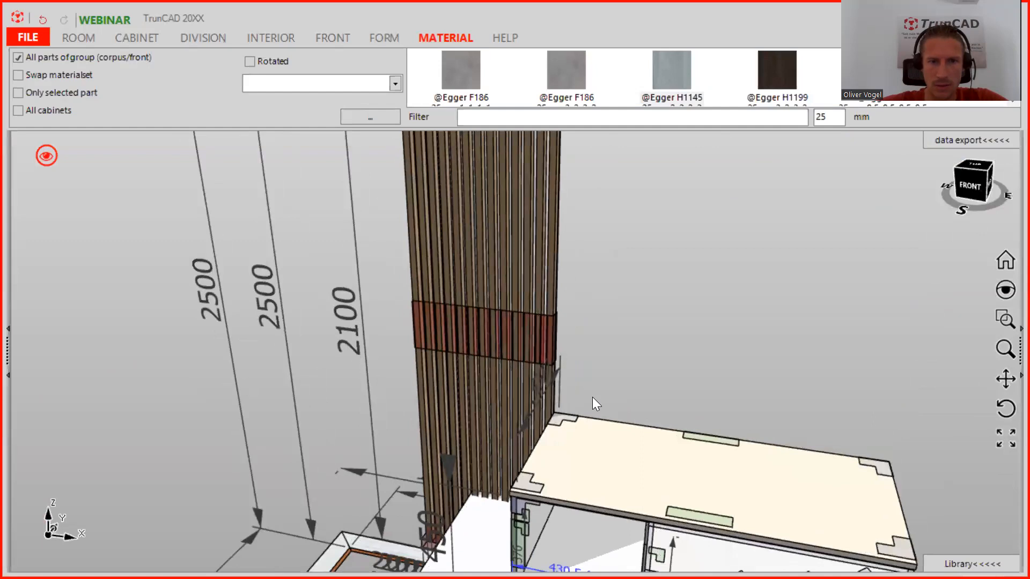
pyautogui.scroll(2, 587, 403)
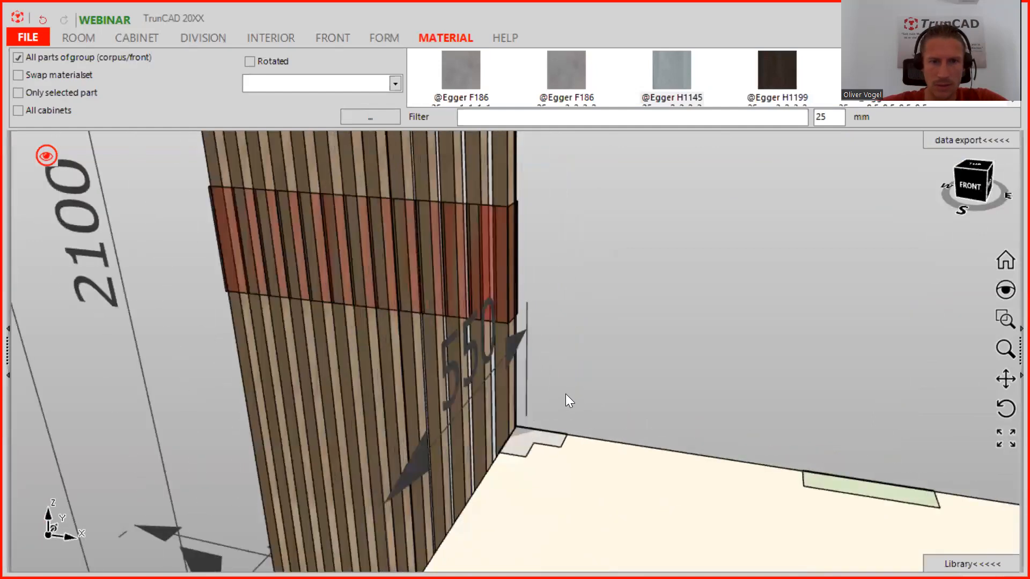
pyautogui.rightClick(531, 435)
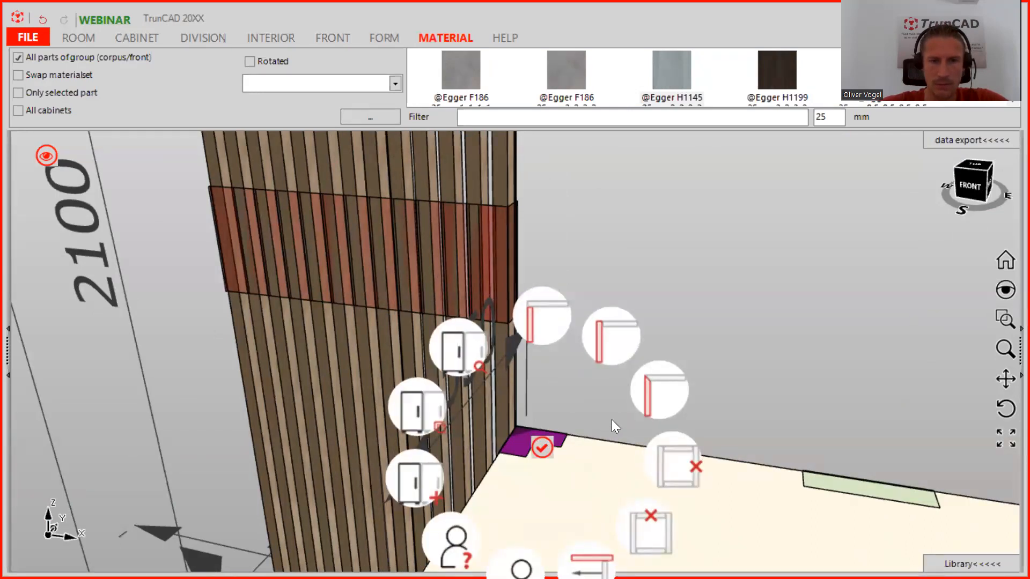
pyautogui.click(845, 323)
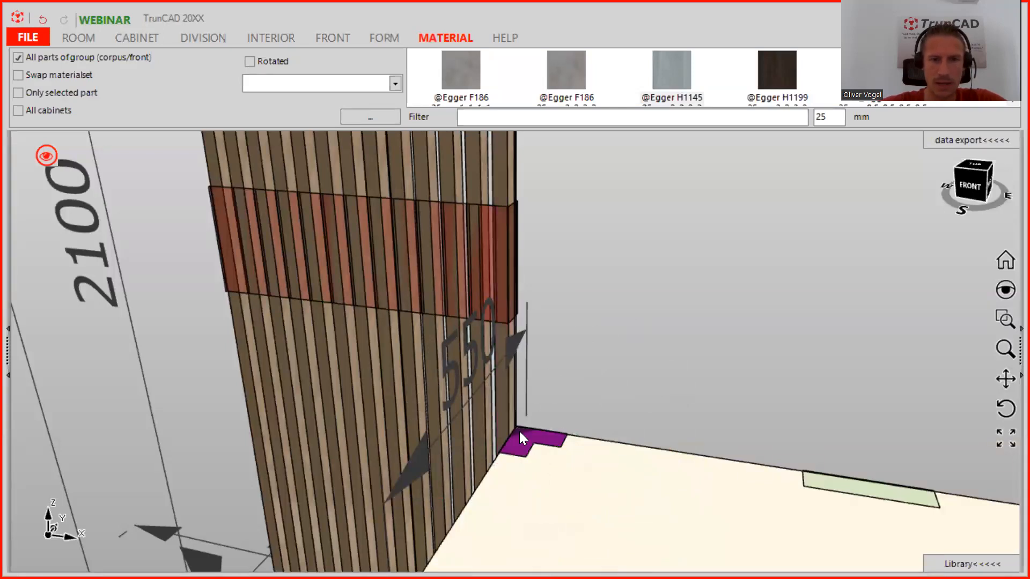
pyautogui.scroll(4, 519, 430)
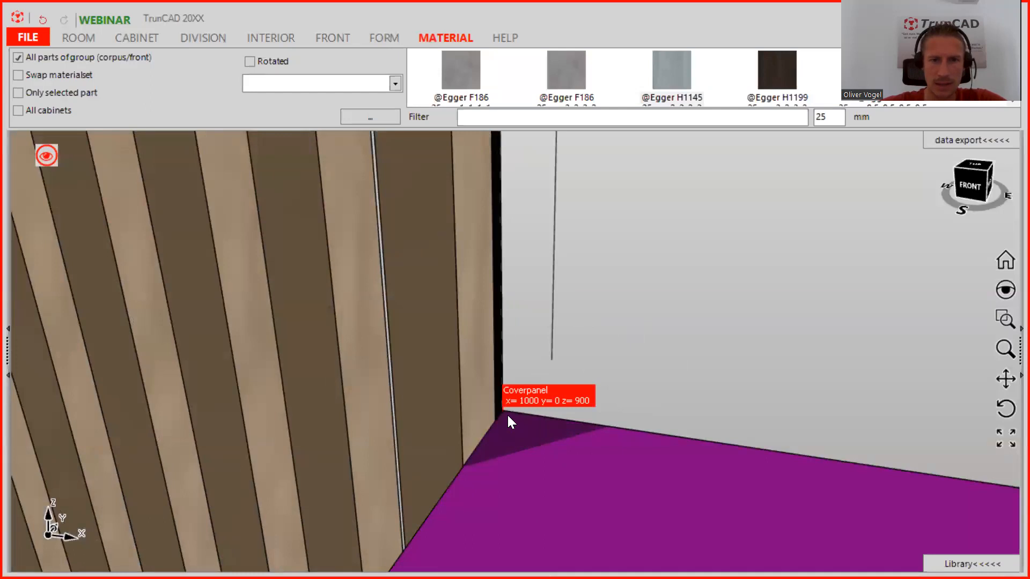
pyautogui.scroll(1, 507, 414)
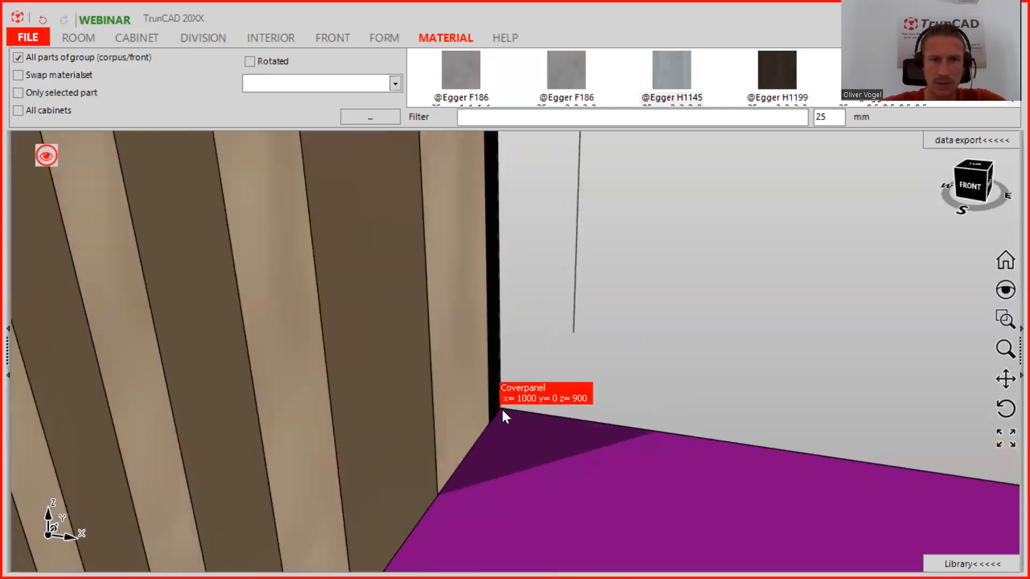
pyautogui.scroll(-5, 503, 413)
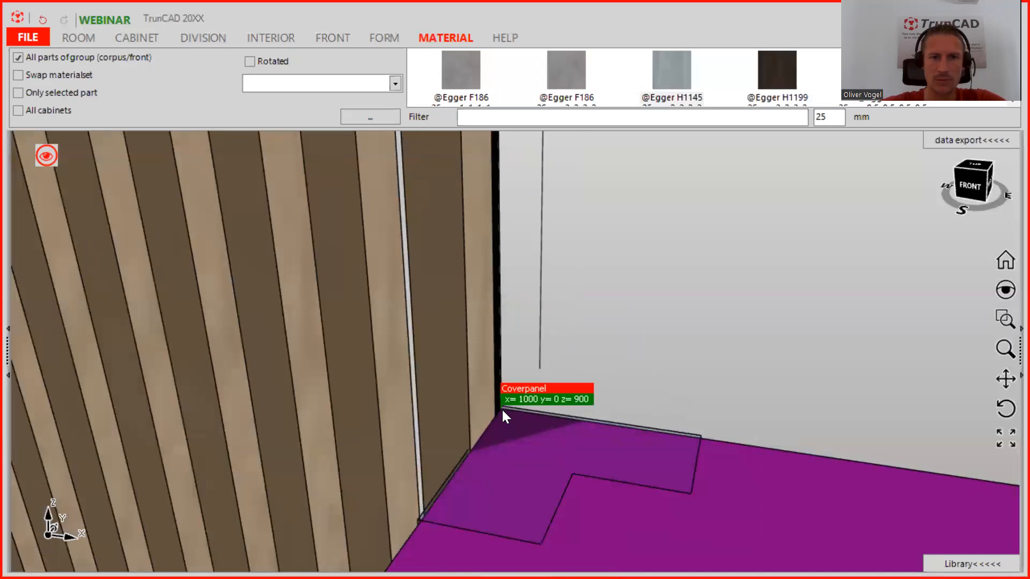
# Measure up to the upper rear corner of the slatted cabinet's right side and close the result.
pyautogui.scroll(-3, 503, 409)
pyautogui.moveTo(616, 271); pyautogui.dragTo(604, 431, button='middle')
pyautogui.scroll(8, 481, 279)
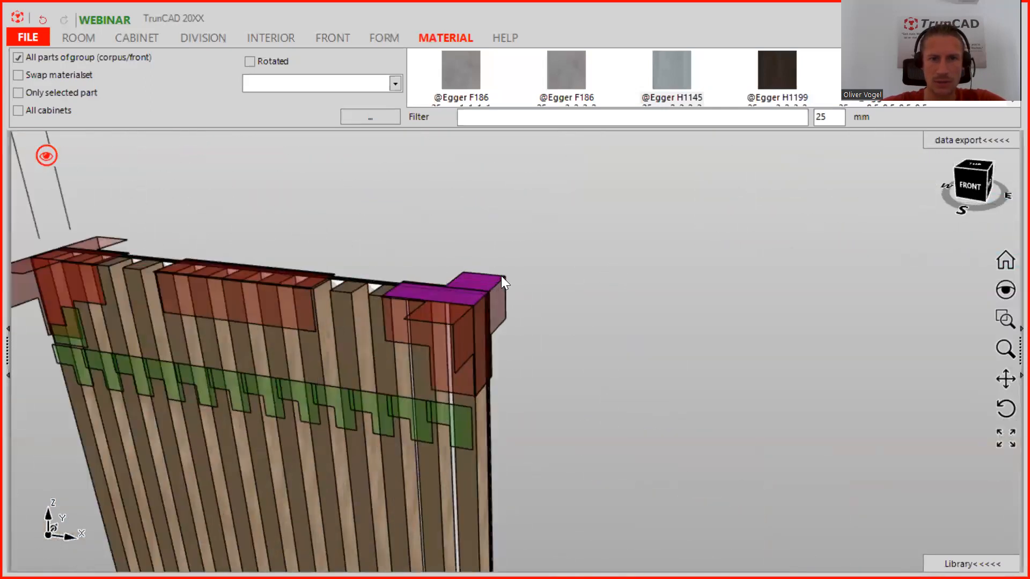
pyautogui.scroll(-2, 486, 296)
pyautogui.click(477, 391)
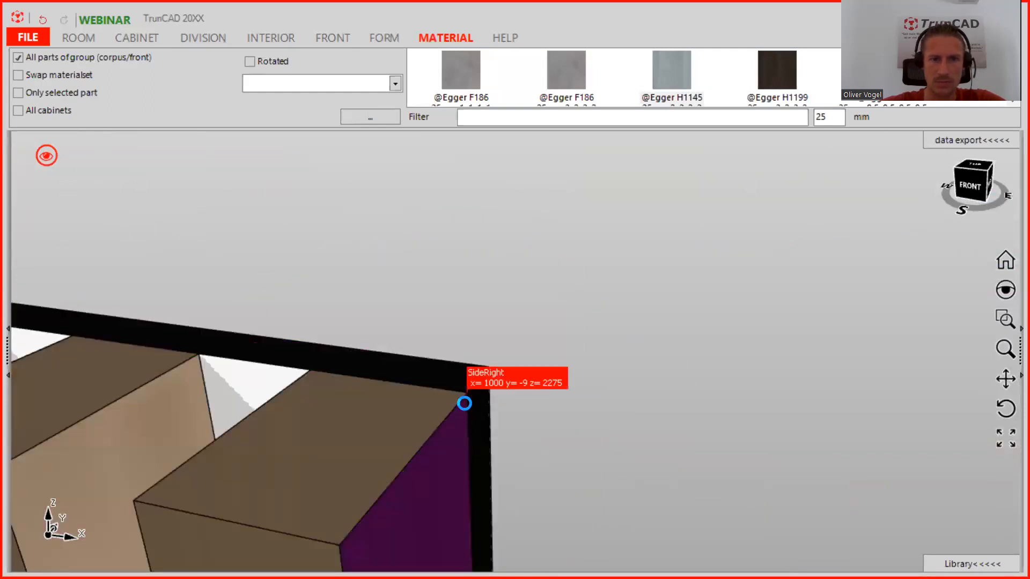
pyautogui.click(465, 402)
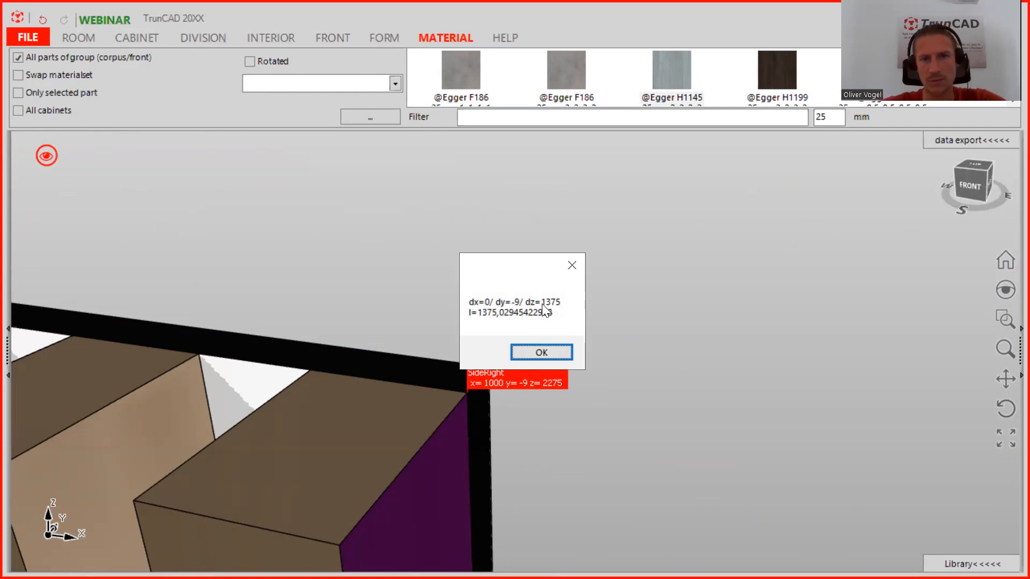
pyautogui.click(555, 352)
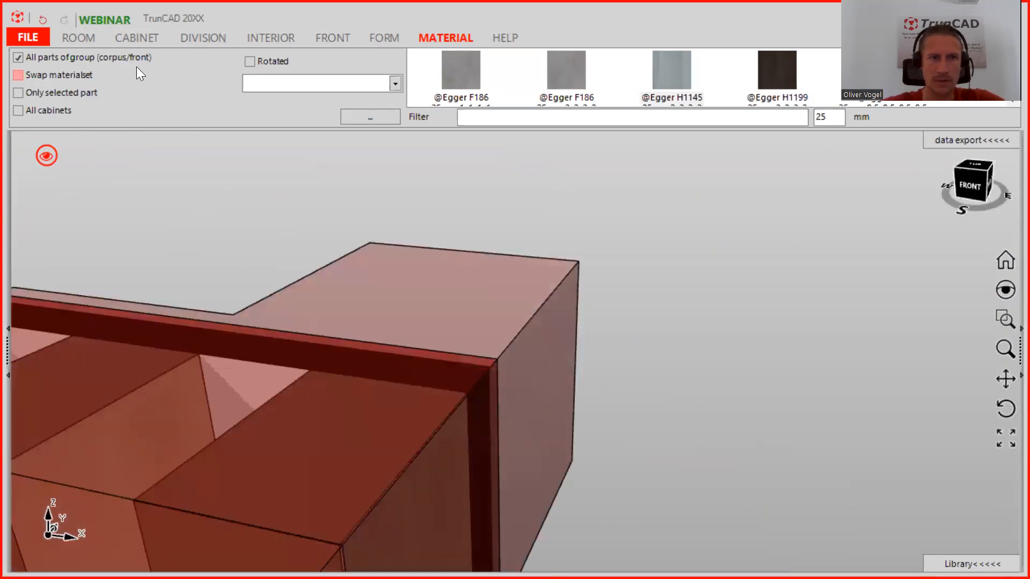
# Set the next cabinet's dimensions to 430 width, 1375 height and 300 depth.
pyautogui.click(135, 37)
pyautogui.click(66, 72)
pyautogui.click(112, 126)
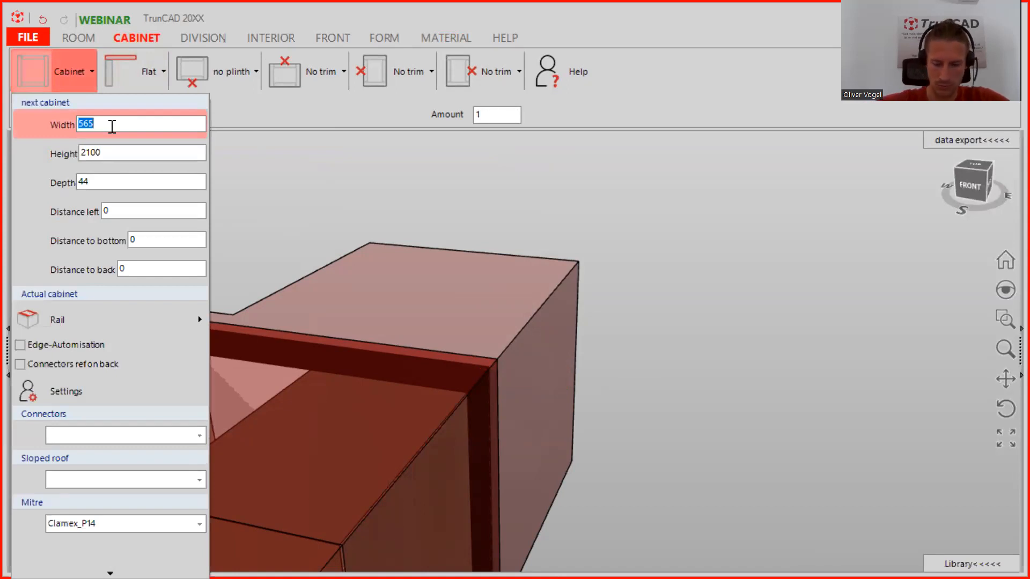
pyautogui.write('1375')
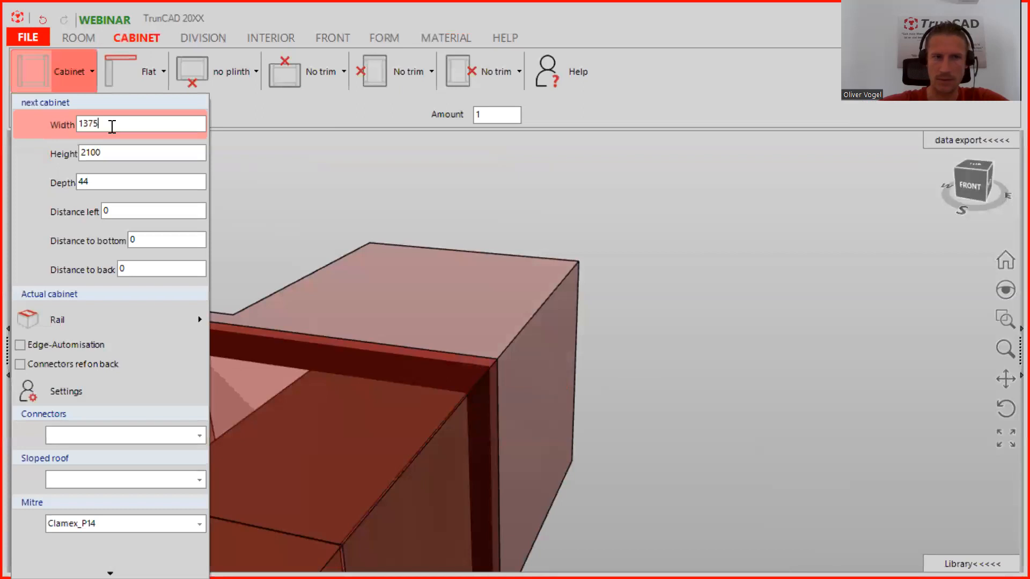
pyautogui.click(80, 122)
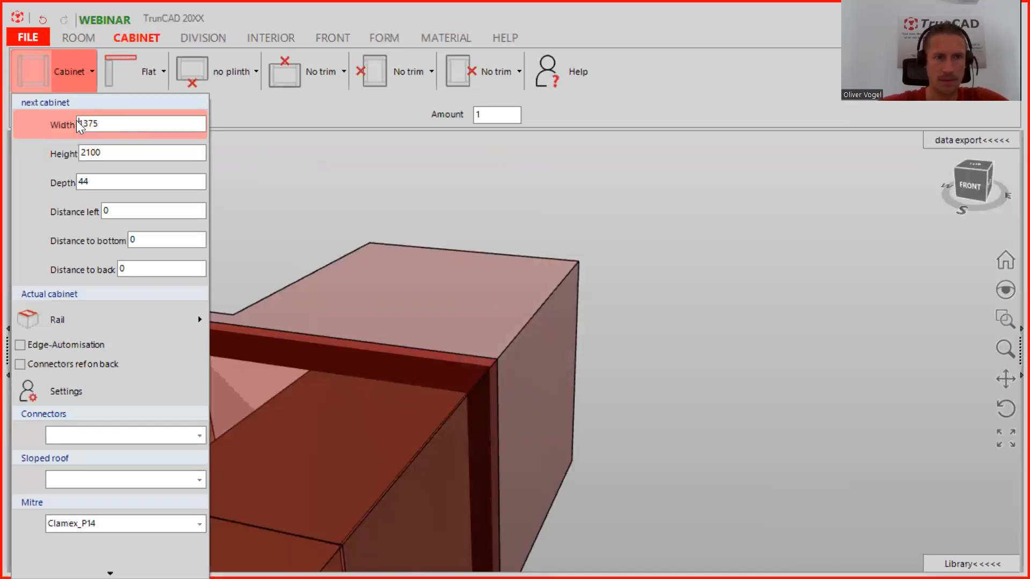
pyautogui.click(117, 152)
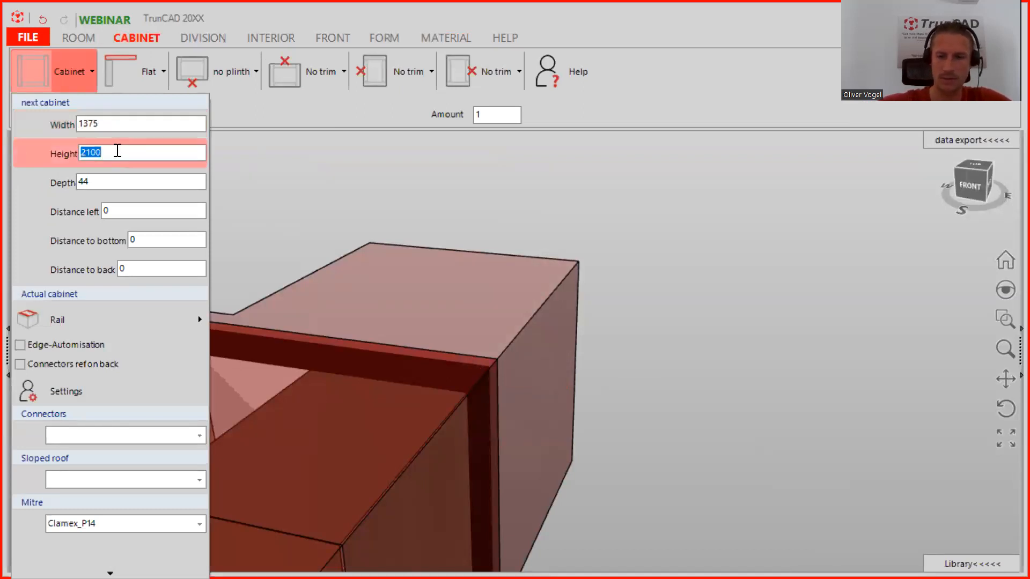
pyautogui.write('1375')
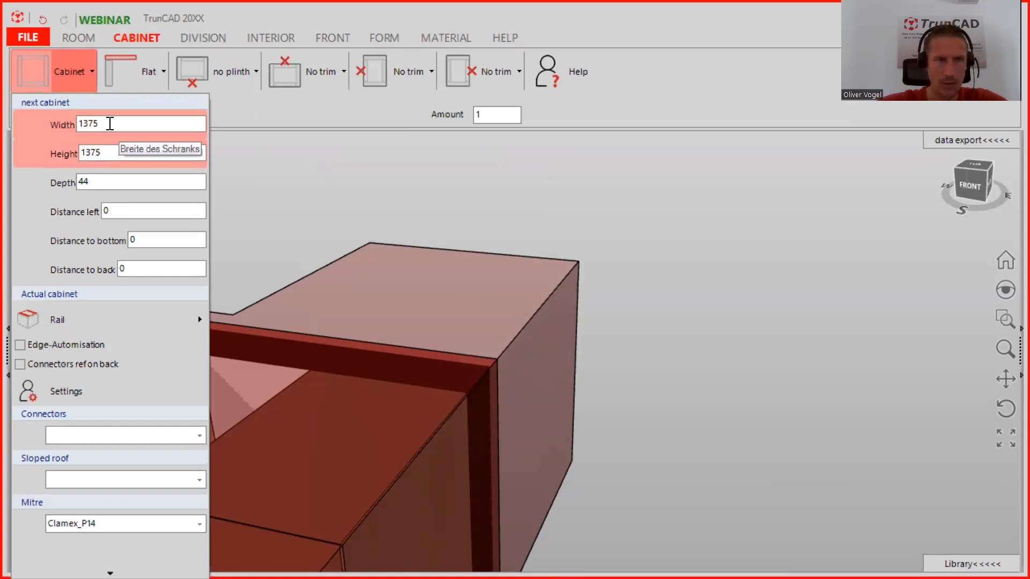
pyautogui.doubleClick(110, 124)
pyautogui.write('43')
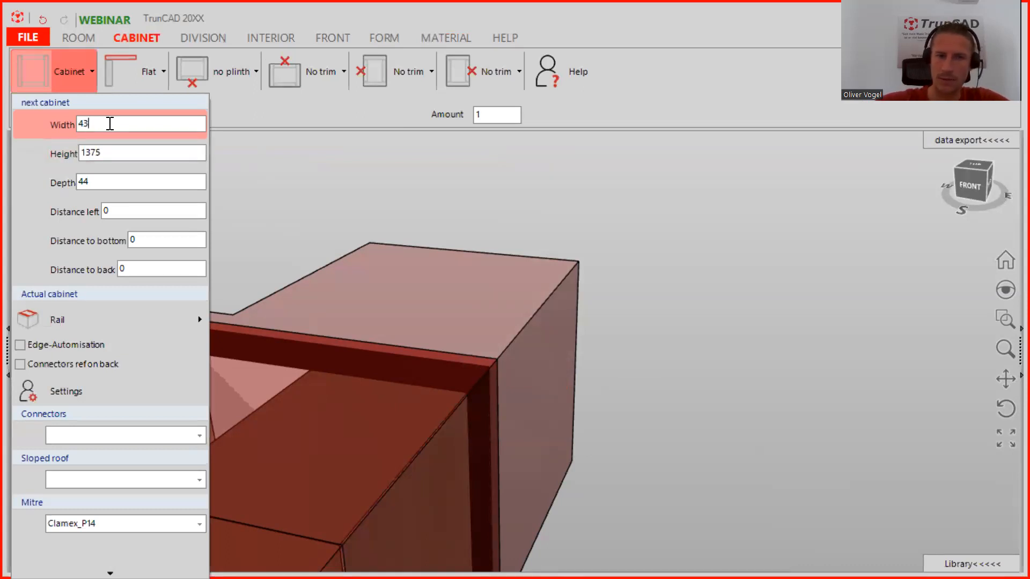
pyautogui.write('0')
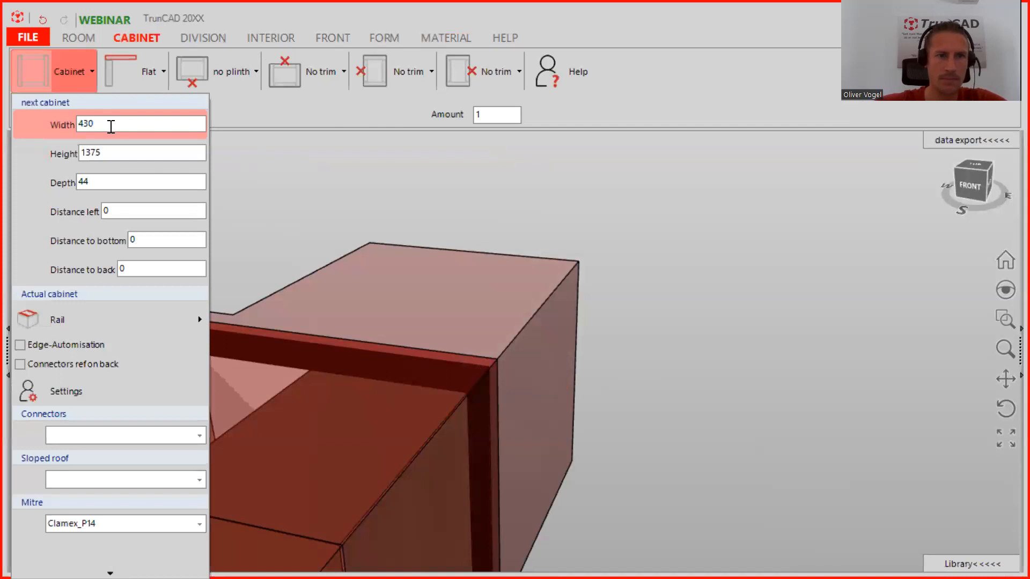
pyautogui.doubleClick(104, 182)
pyautogui.write('300')
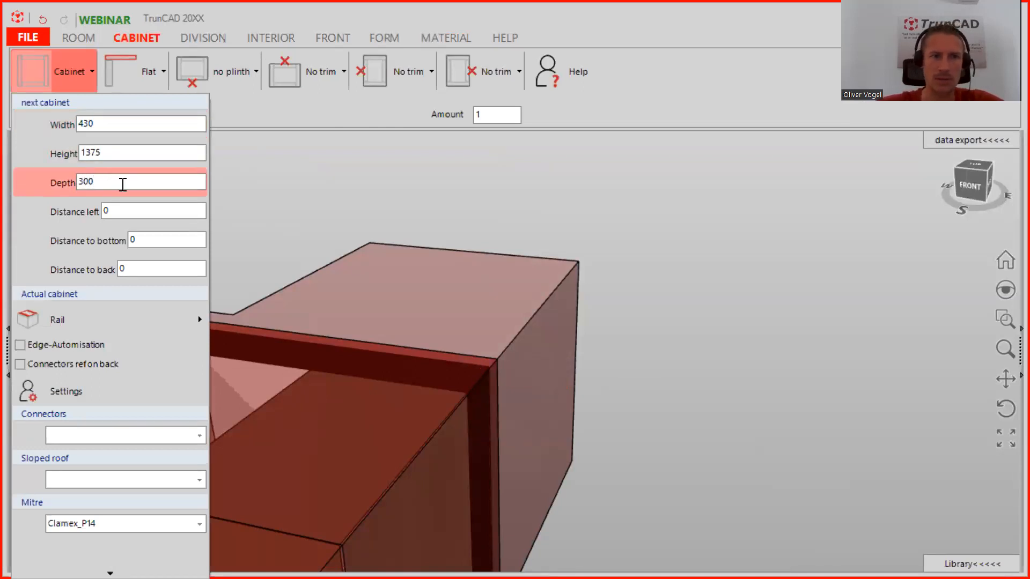
pyautogui.press('Return')
# Place the new cabinet on the low drawer cabinet's cover panel, directly beside the slatted cabinet.
pyautogui.moveTo(673, 329); pyautogui.dragTo(602, 349, button='middle')
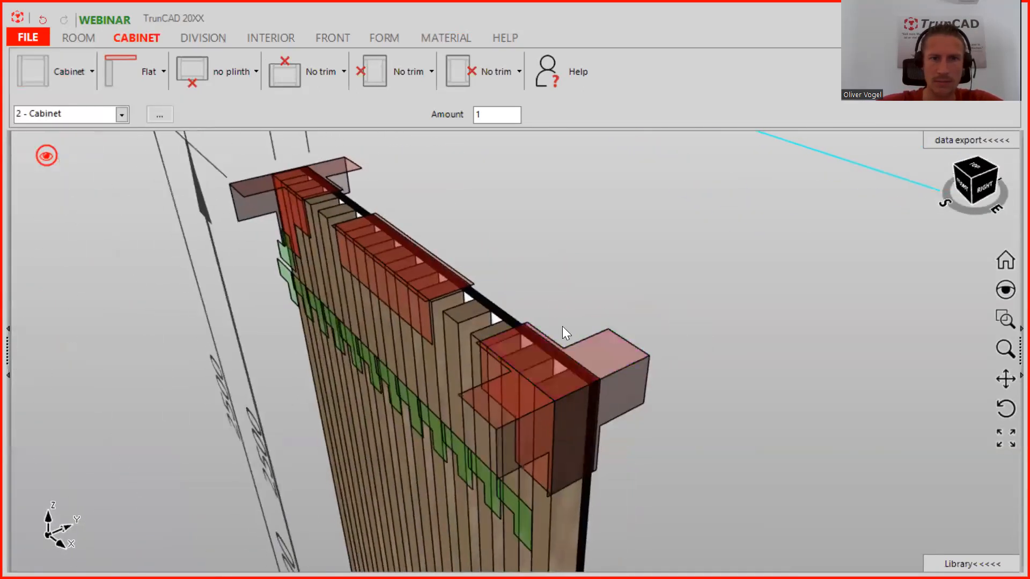
pyautogui.scroll(-5, 594, 384)
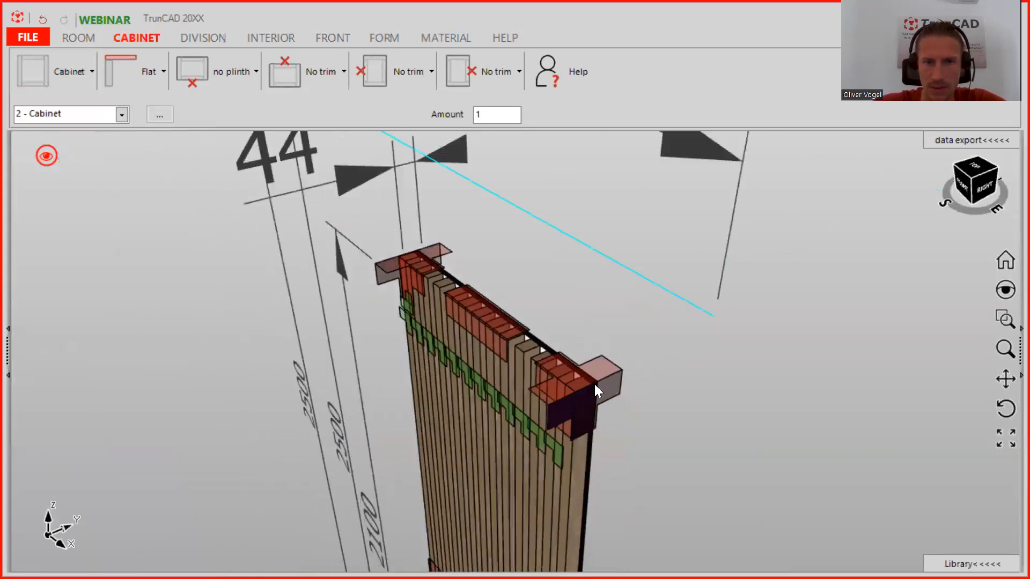
pyautogui.moveTo(601, 489); pyautogui.dragTo(609, 458, button='middle')
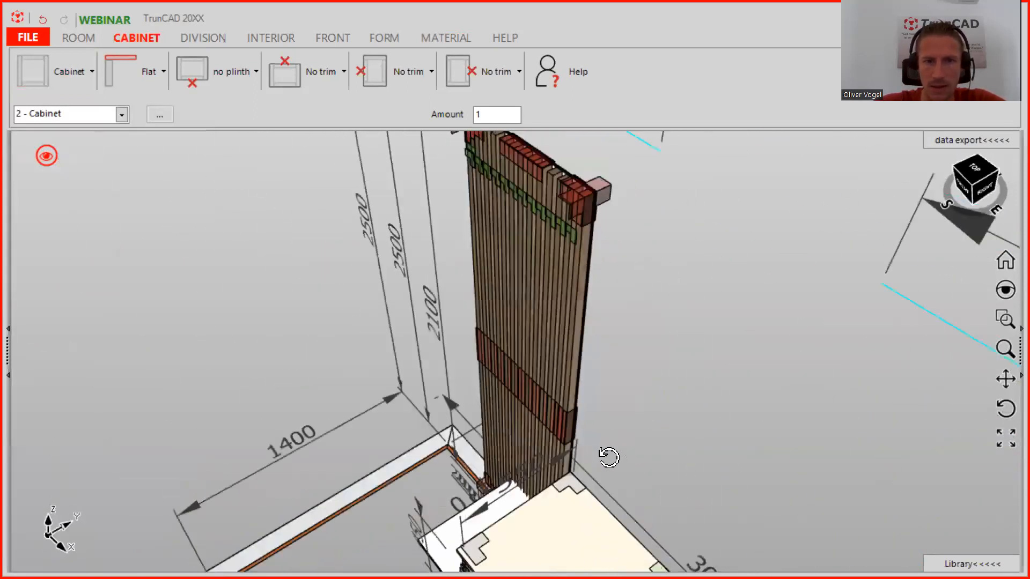
pyautogui.moveTo(126, 127); pyautogui.dragTo(570, 490)
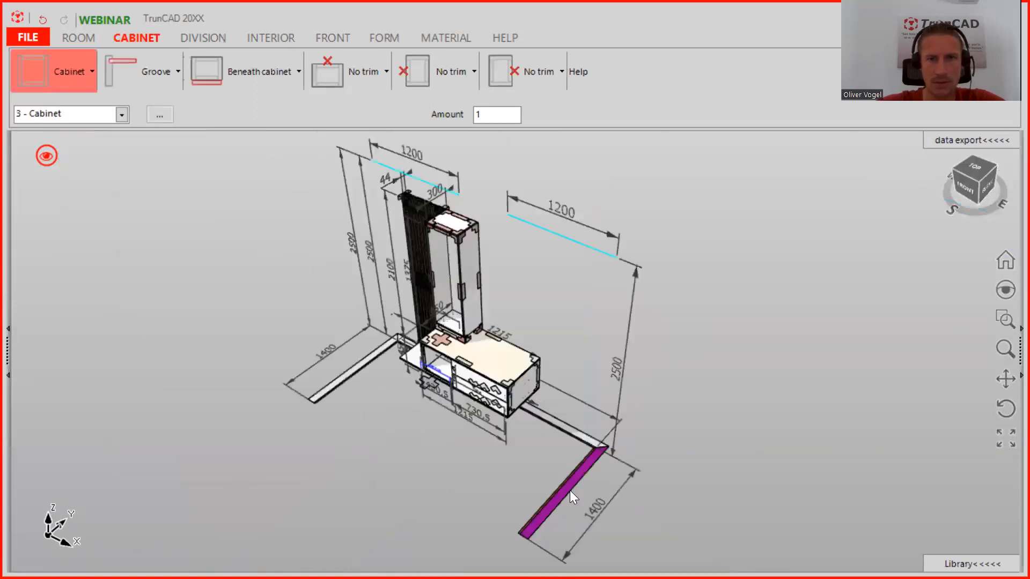
# Try a distance to back of -300 for the new upper cabinet.
pyautogui.moveTo(445, 308)
pyautogui.mouseDown(button='middle')
pyautogui.moveTo(492, 292)
pyautogui.moveTo(443, 307)
pyautogui.mouseUp(button='middle')
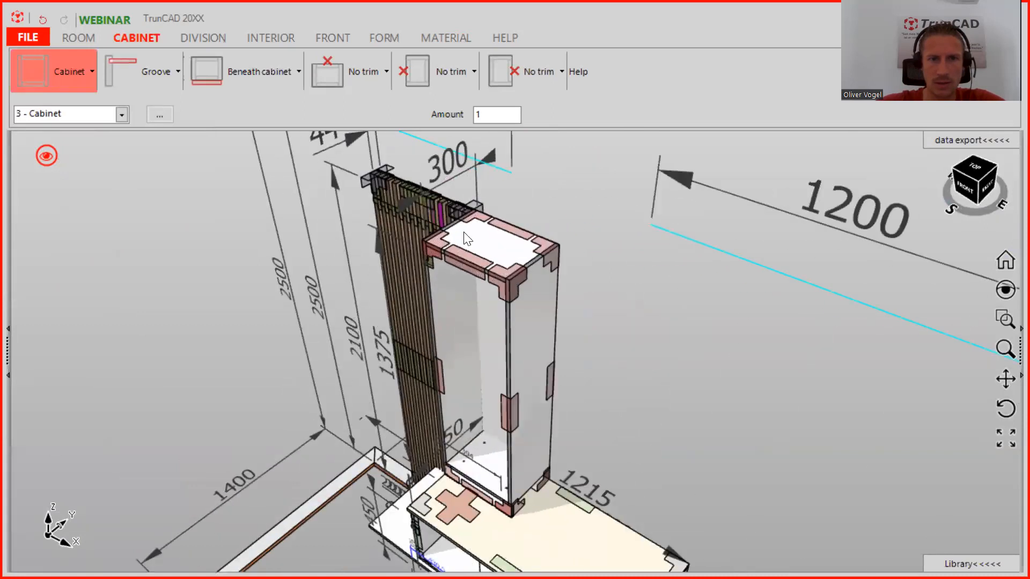
pyautogui.scroll(-2, 464, 453)
pyautogui.keyDown('ctrl'); pyautogui.moveTo(467, 452); pyautogui.dragTo(515, 354, button='middle'); pyautogui.keyUp('ctrl')
pyautogui.click(492, 390)
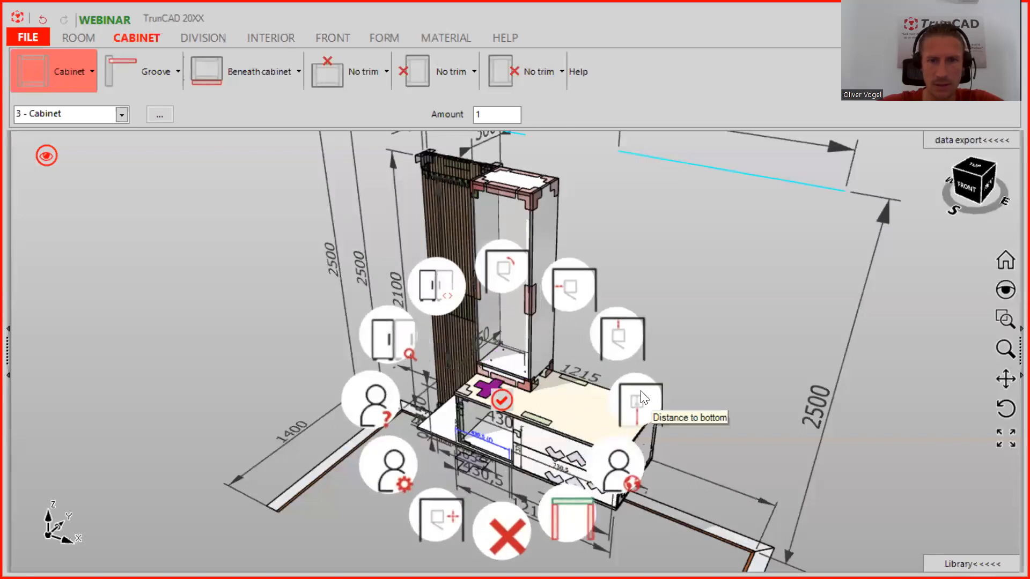
pyautogui.click(624, 337)
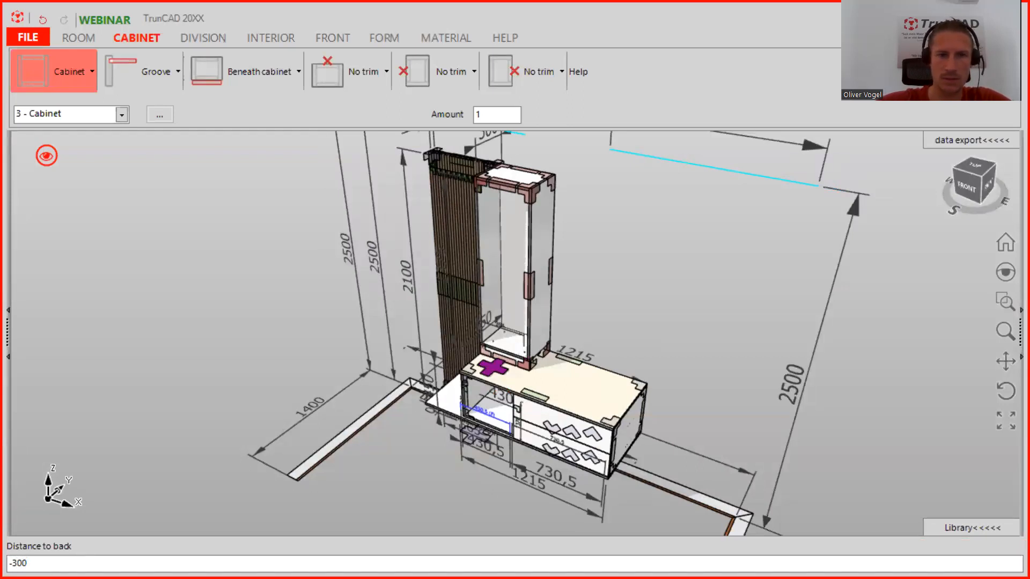
pyautogui.press('Return')
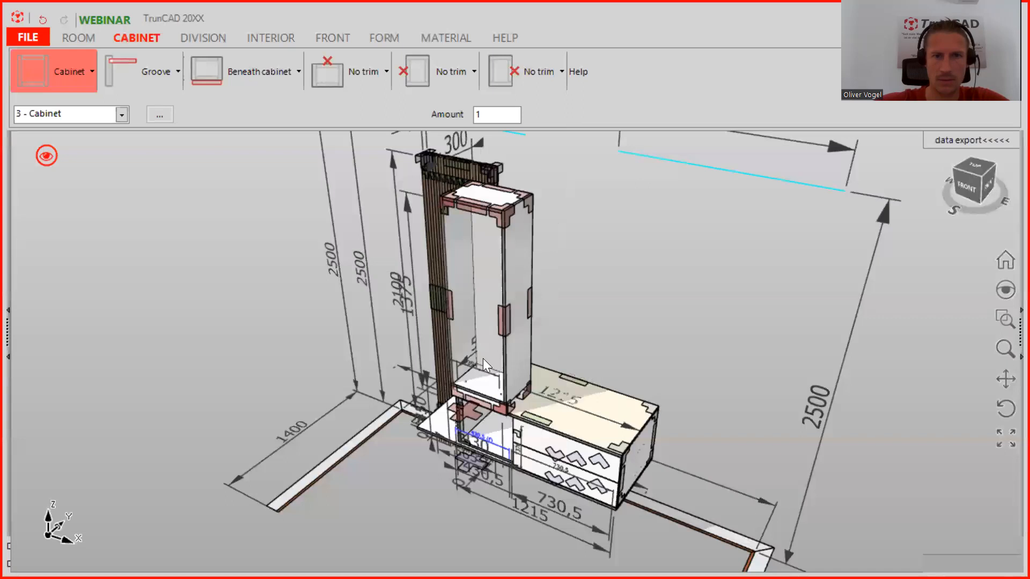
# Set the upper cabinet's distance to back to 300.
pyautogui.rightClick(480, 425)
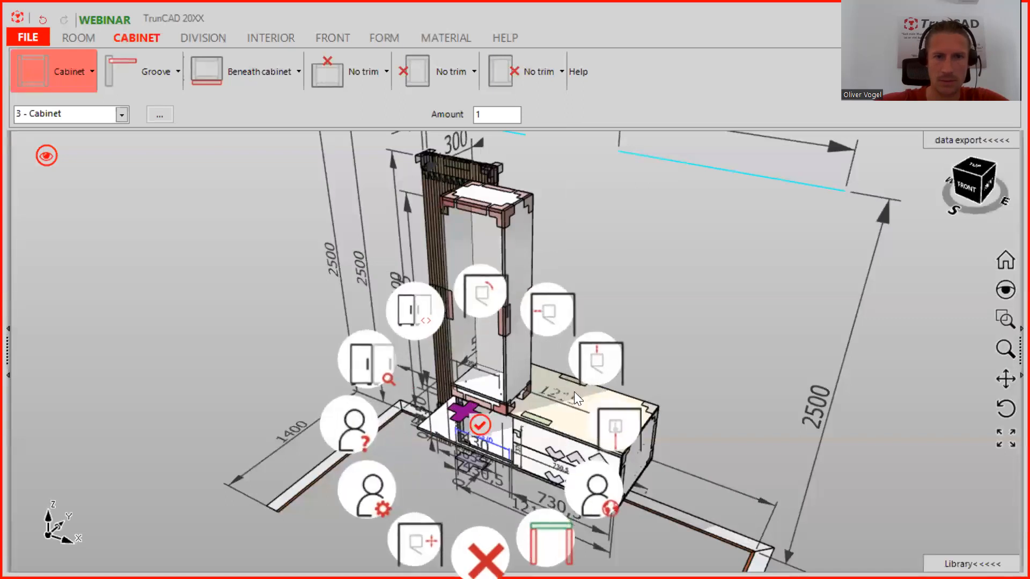
pyautogui.click(590, 355)
pyautogui.write('300')
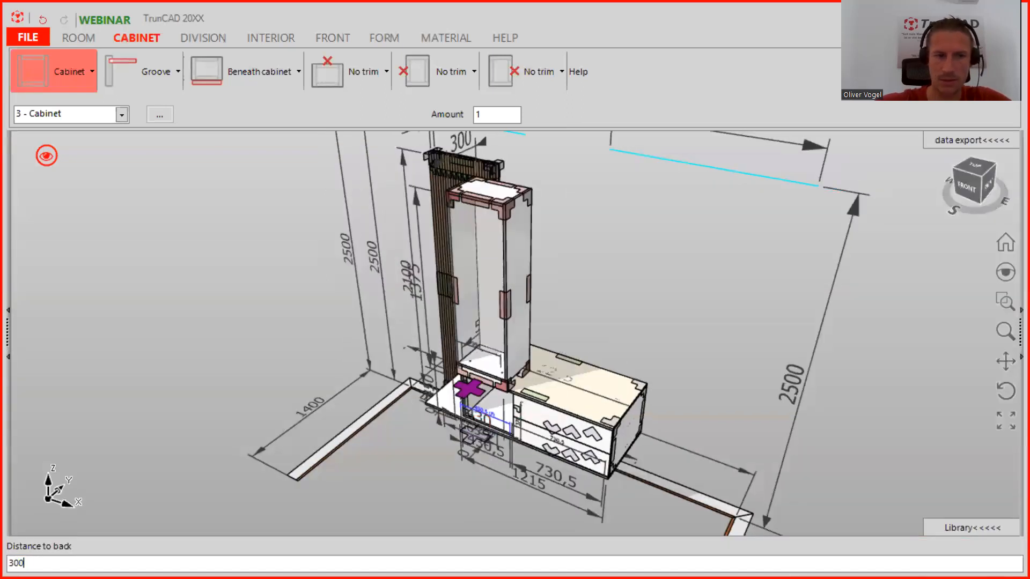
pyautogui.press('Return')
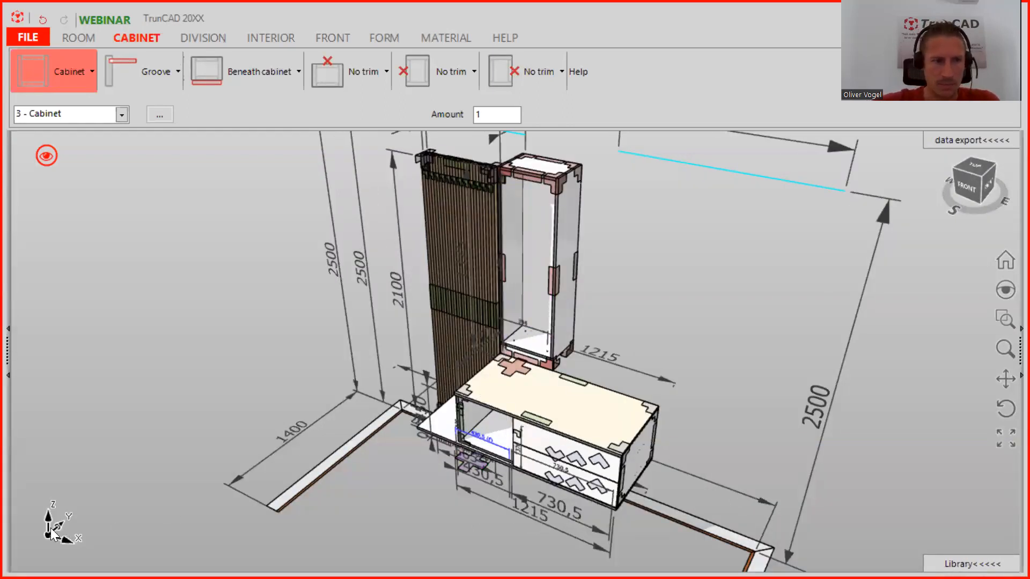
pyautogui.scroll(2, 51, 534)
pyautogui.scroll(-3, 56, 530)
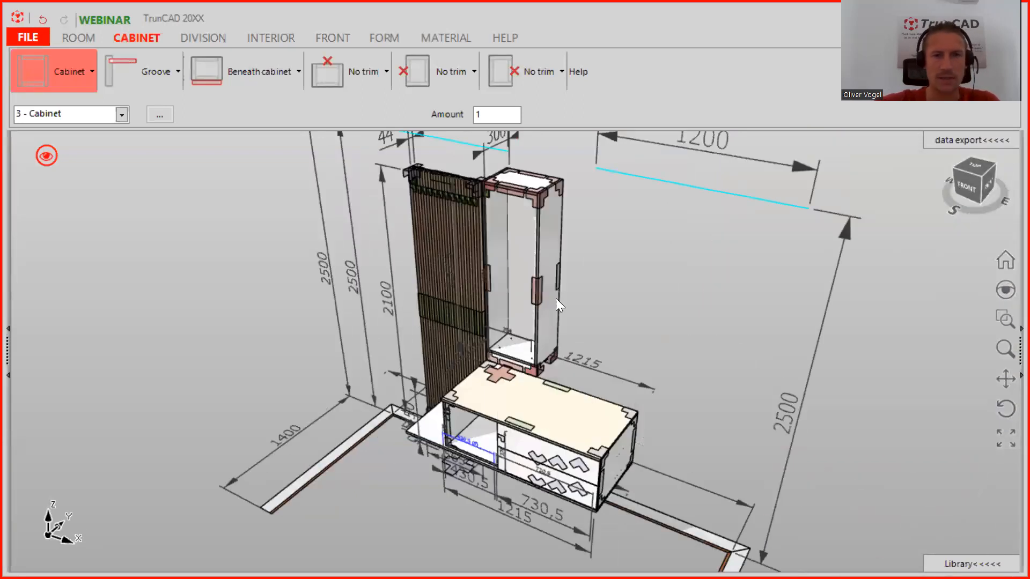
pyautogui.scroll(2, 531, 280)
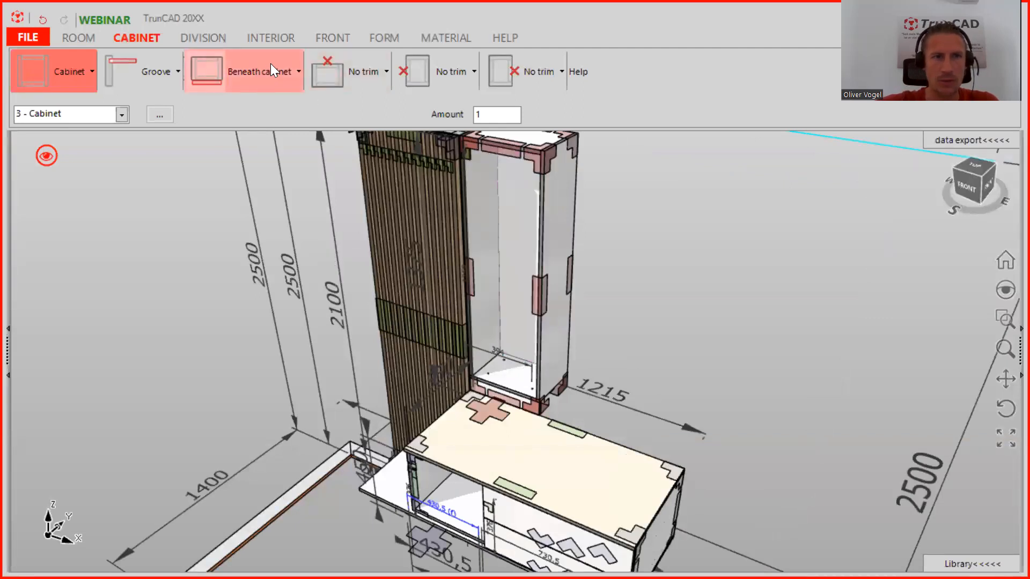
pyautogui.click(171, 70)
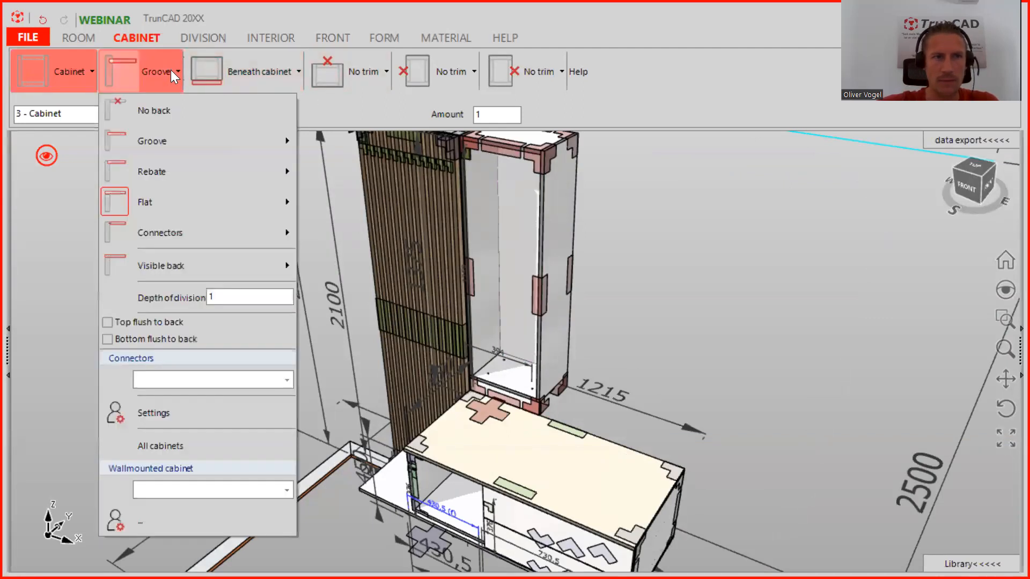
pyautogui.click(172, 103)
pyautogui.click(269, 73)
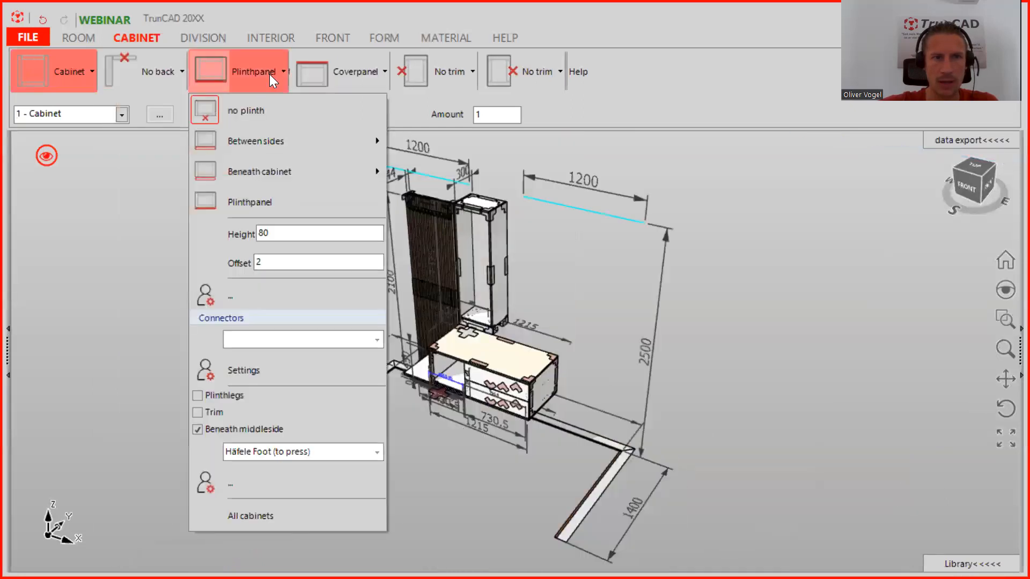
pyautogui.click(526, 233)
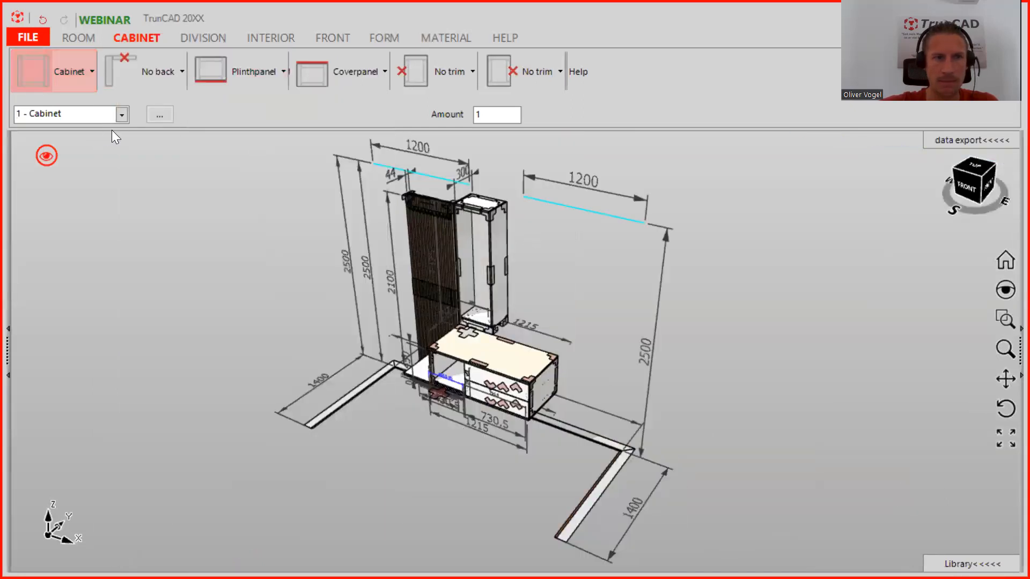
# Select 3 - Cabinet and set its back to No back.
pyautogui.click(118, 115)
pyautogui.click(80, 158)
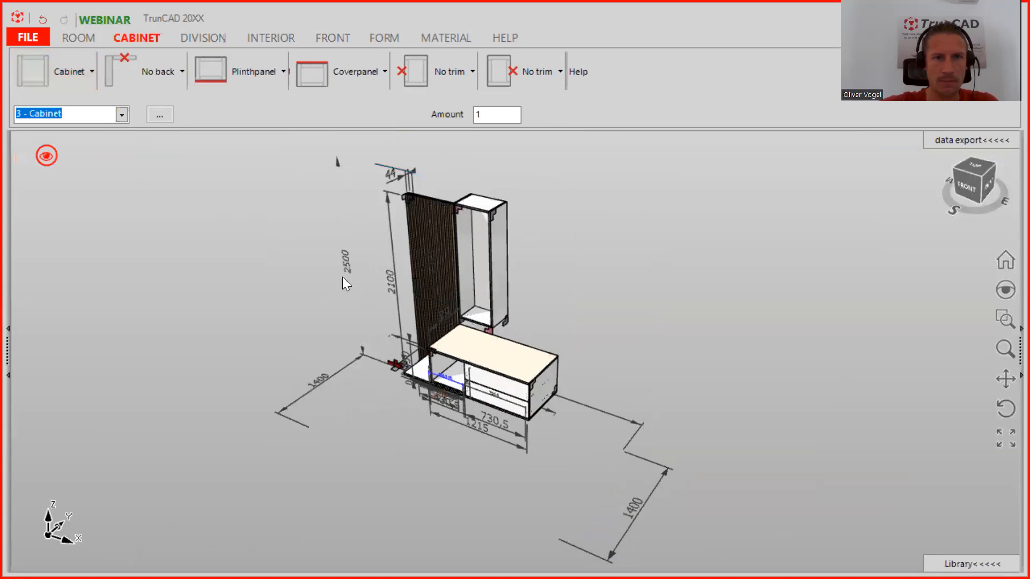
pyautogui.scroll(4, 478, 317)
pyautogui.moveTo(482, 312); pyautogui.dragTo(456, 268, button='middle')
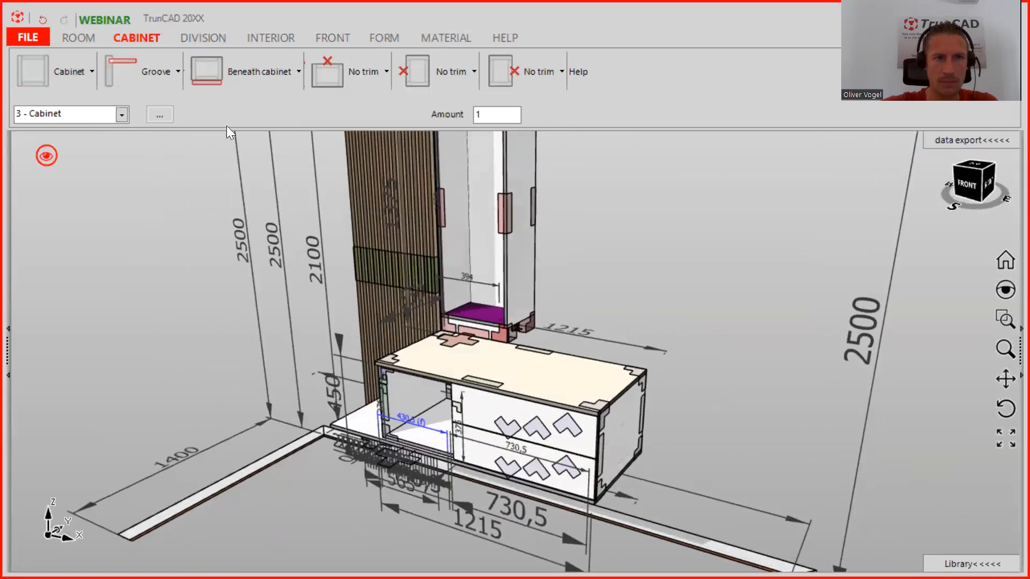
pyautogui.click(163, 78)
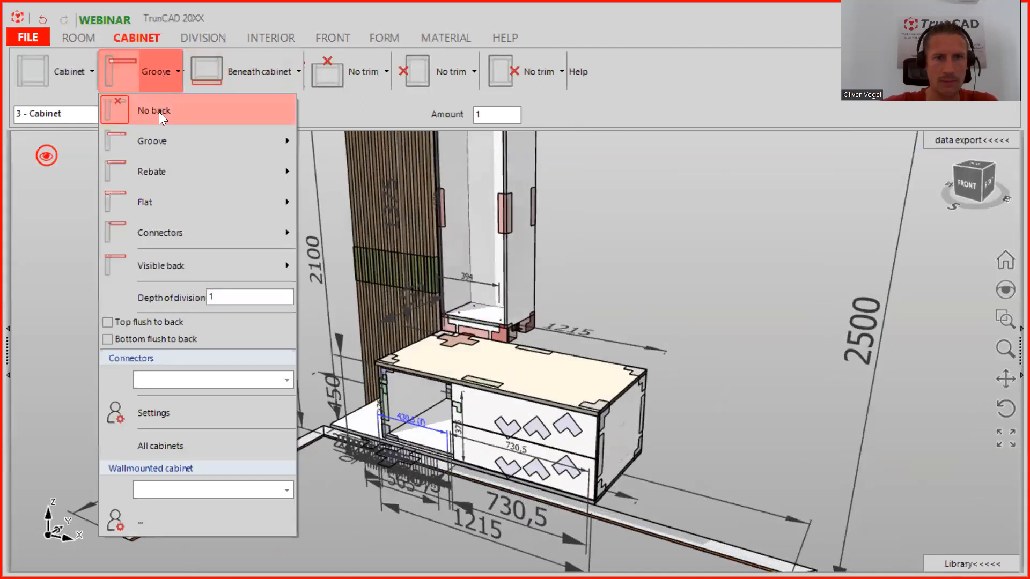
pyautogui.click(159, 112)
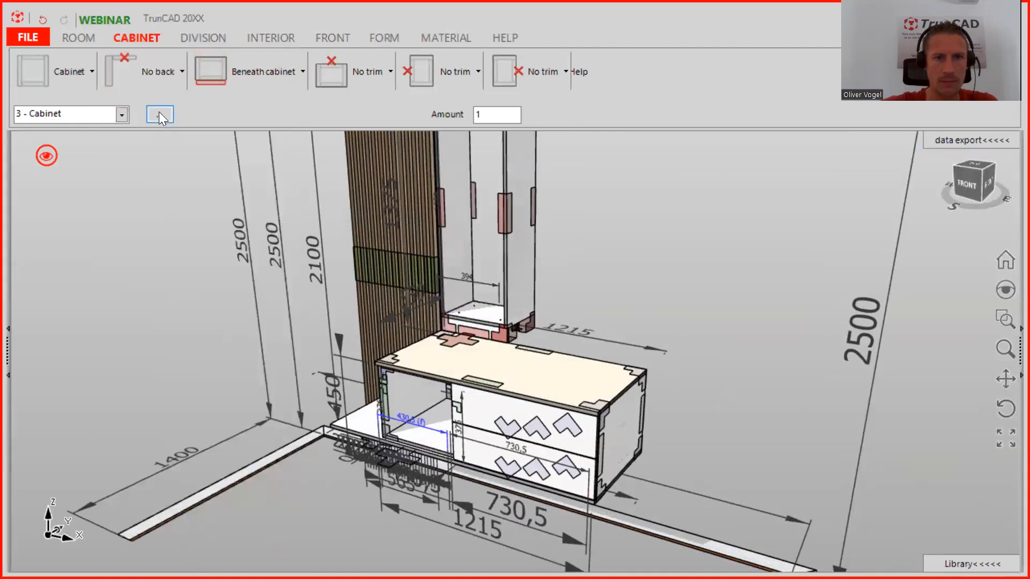
# Turn off the plinth legs and set the plinth type to no plinth for the upper cabinet.
pyautogui.click(271, 76)
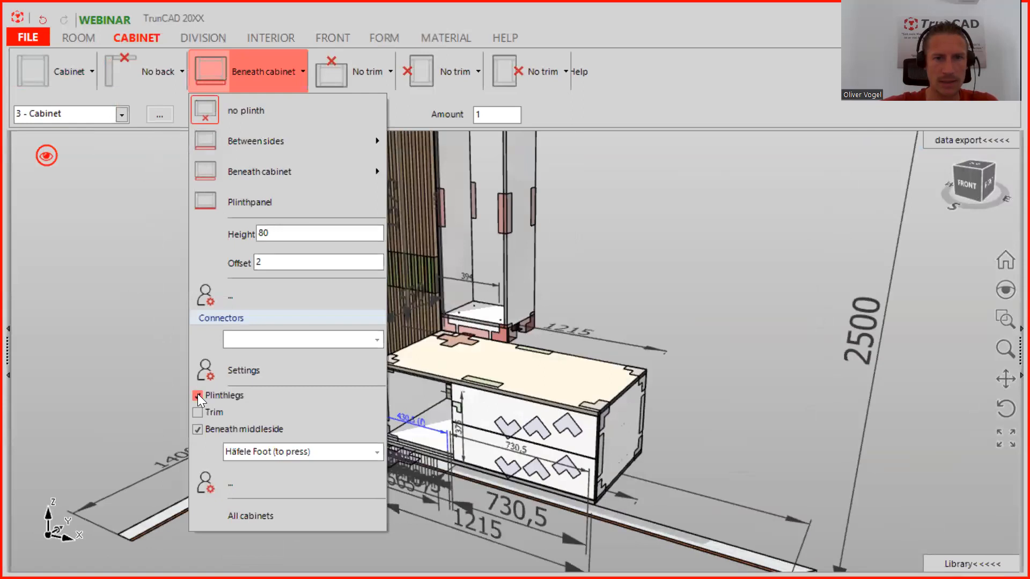
pyautogui.click(197, 395)
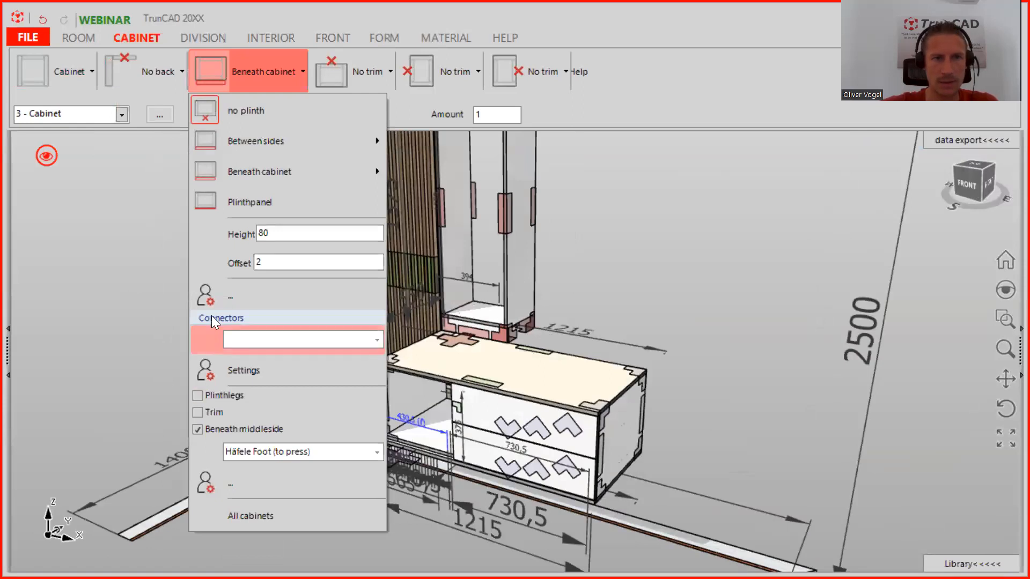
pyautogui.click(259, 111)
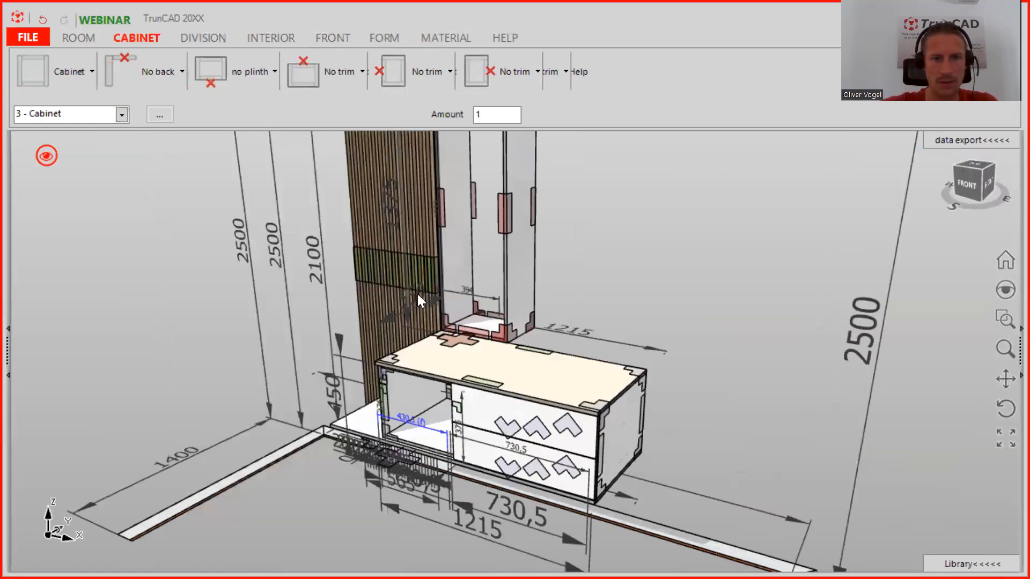
# Set the number of fronts for the upper cabinet to 1.
pyautogui.scroll(2, 482, 327)
pyautogui.scroll(-2, 589, 306)
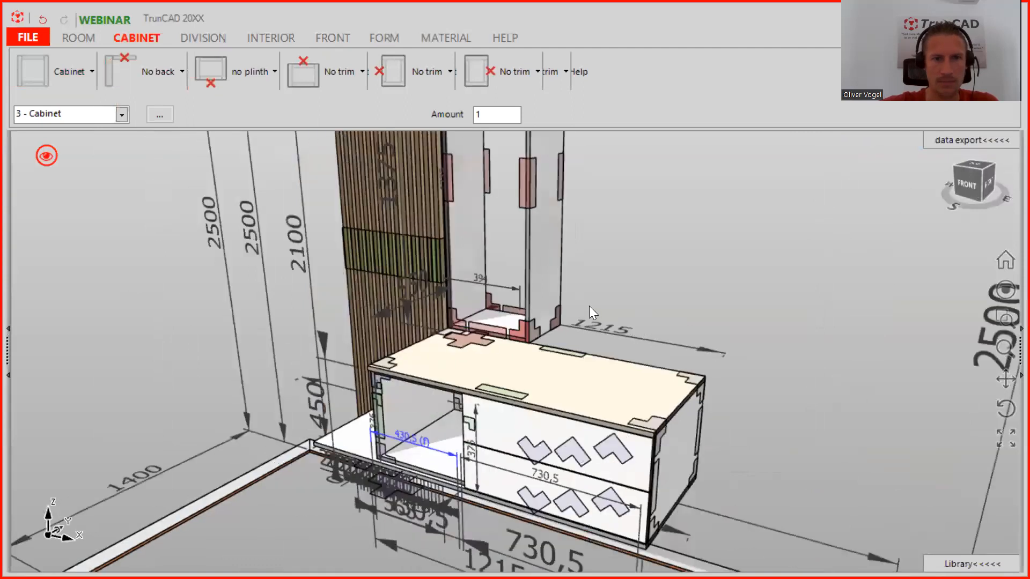
pyautogui.moveTo(593, 285); pyautogui.dragTo(579, 452, button='middle')
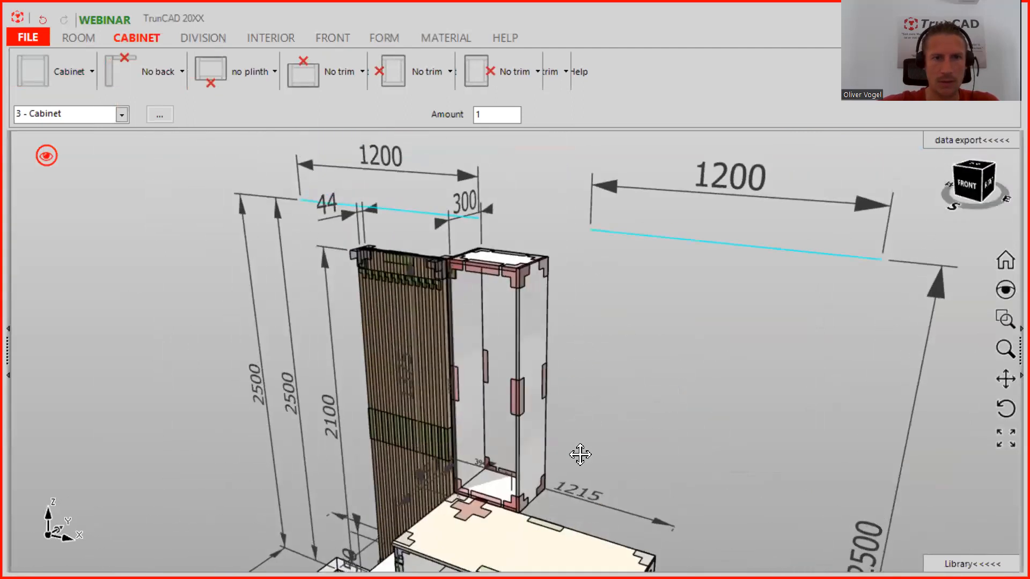
pyautogui.click(333, 37)
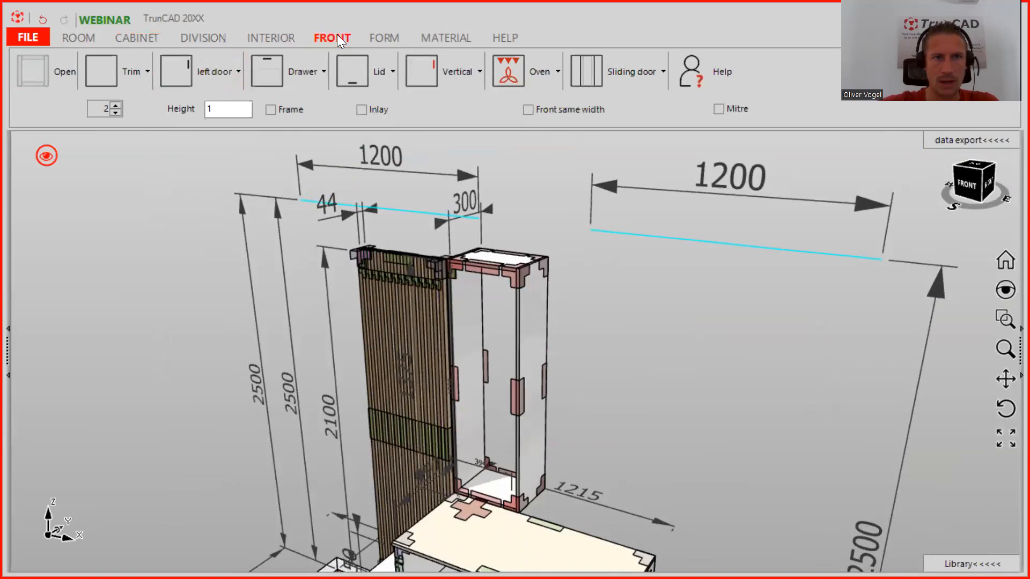
pyautogui.click(116, 113)
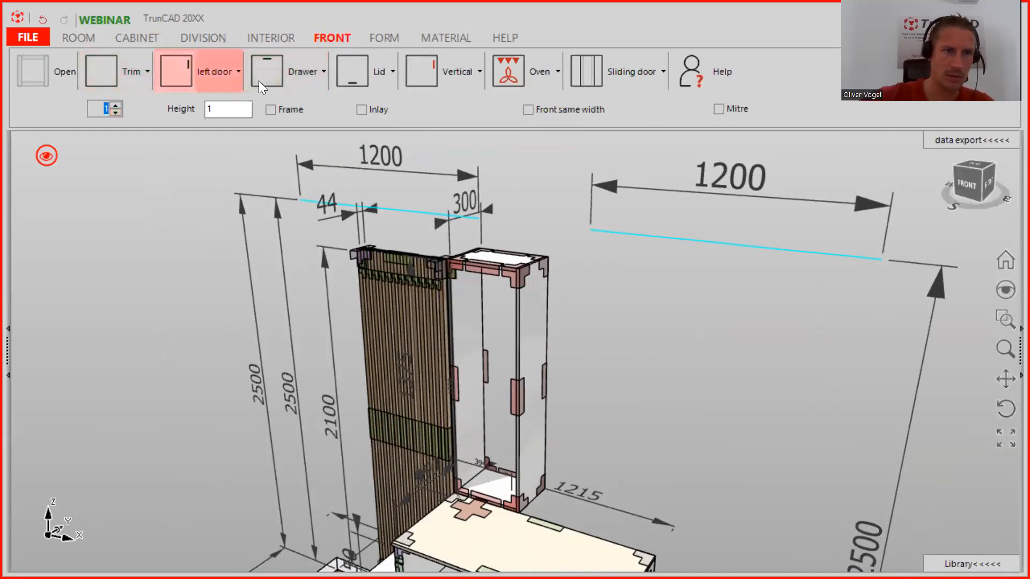
# Add a left door to the upper cabinet's front with a distance to bottom of 1.
pyautogui.click(228, 72)
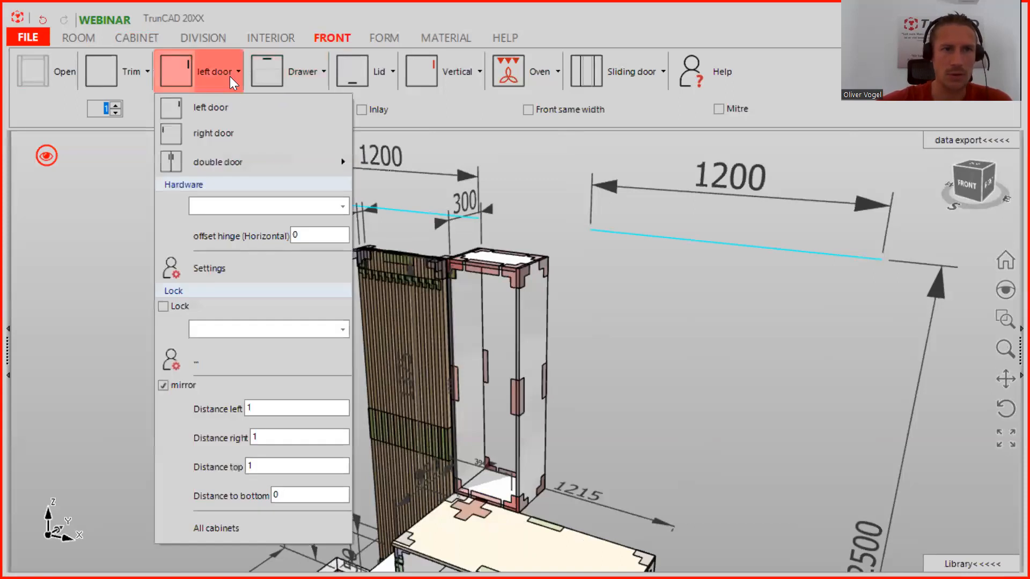
pyautogui.click(343, 332)
pyautogui.click(342, 332)
pyautogui.click(342, 207)
pyautogui.click(342, 206)
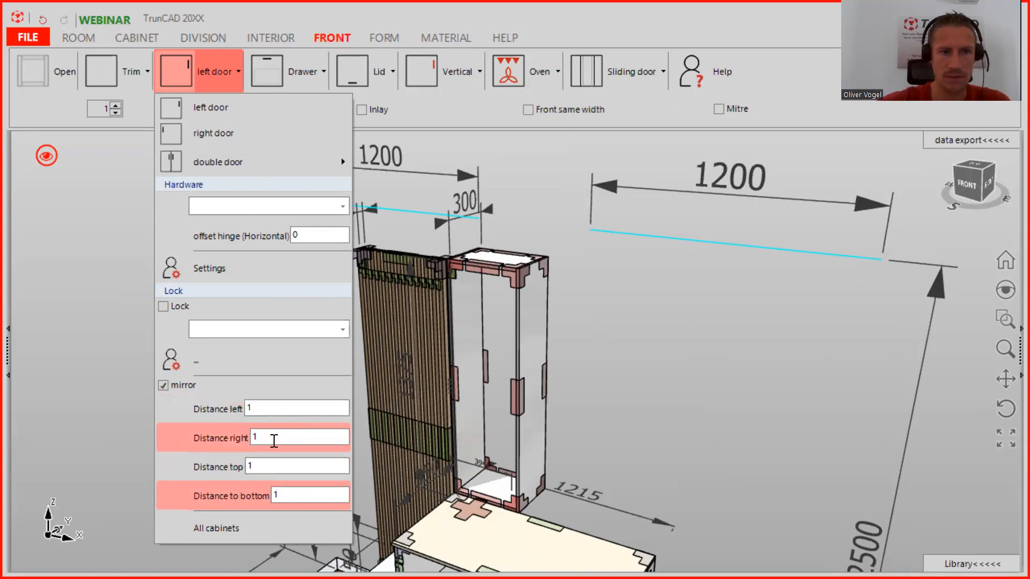
pyautogui.click(198, 108)
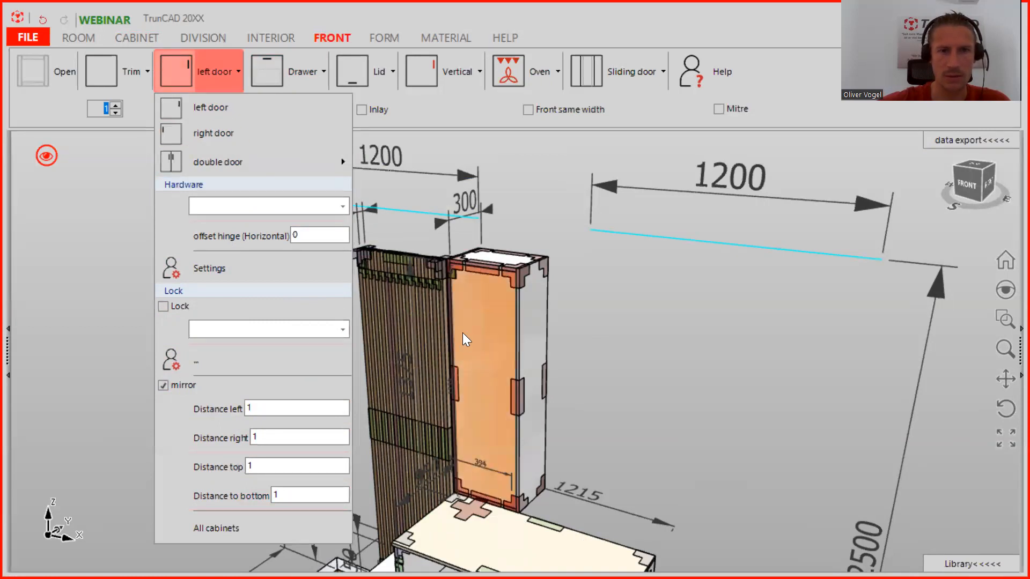
pyautogui.click(464, 335)
# Delete the upper cabinet's right side panel and its top panel.
pyautogui.scroll(2, 480, 289)
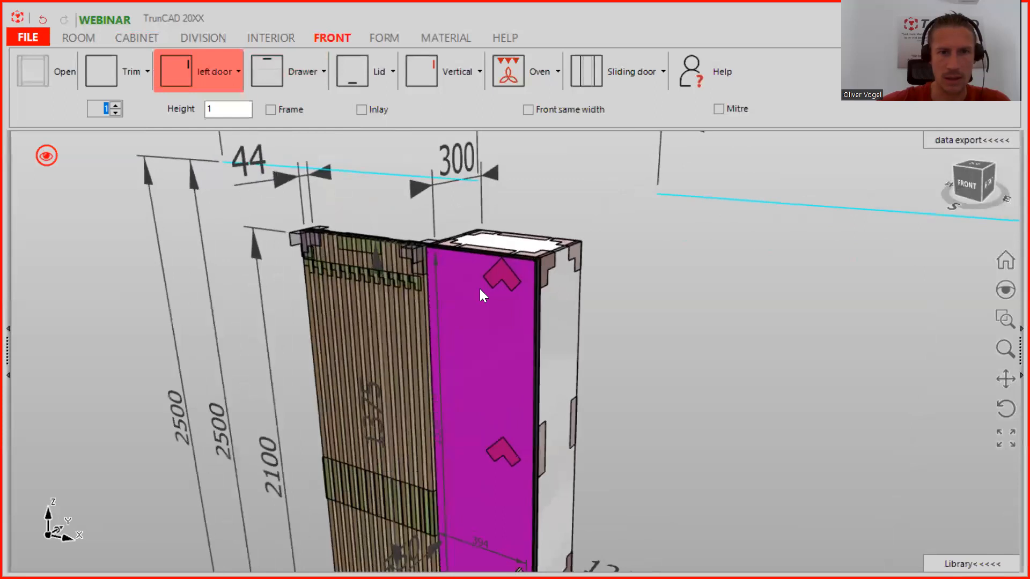
pyautogui.moveTo(478, 313)
pyautogui.mouseDown(button='middle')
pyautogui.moveTo(566, 298)
pyautogui.moveTo(510, 343)
pyautogui.moveTo(465, 320)
pyautogui.mouseUp(button='middle')
pyautogui.scroll(3, 555, 255)
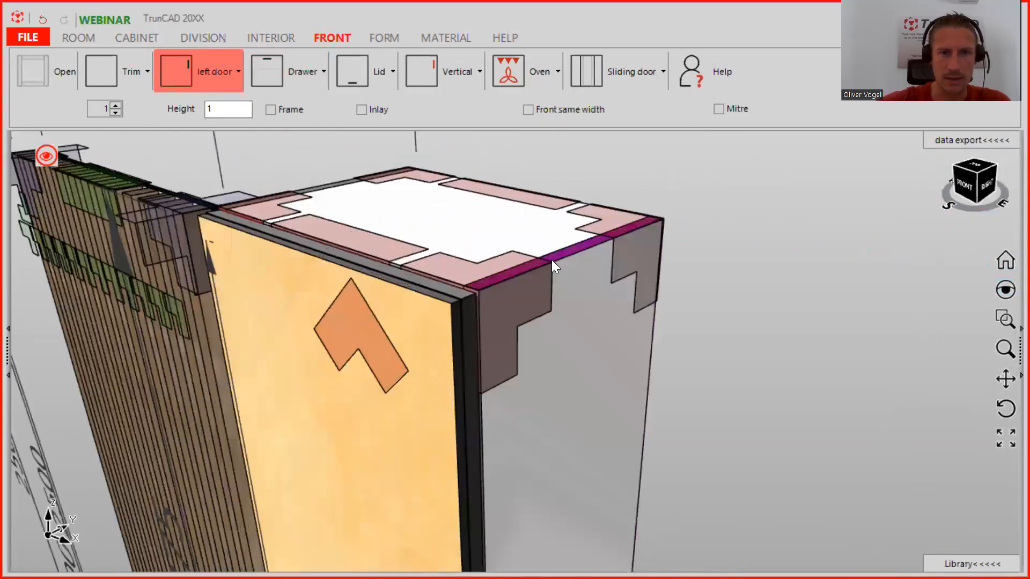
pyautogui.rightClick(511, 294)
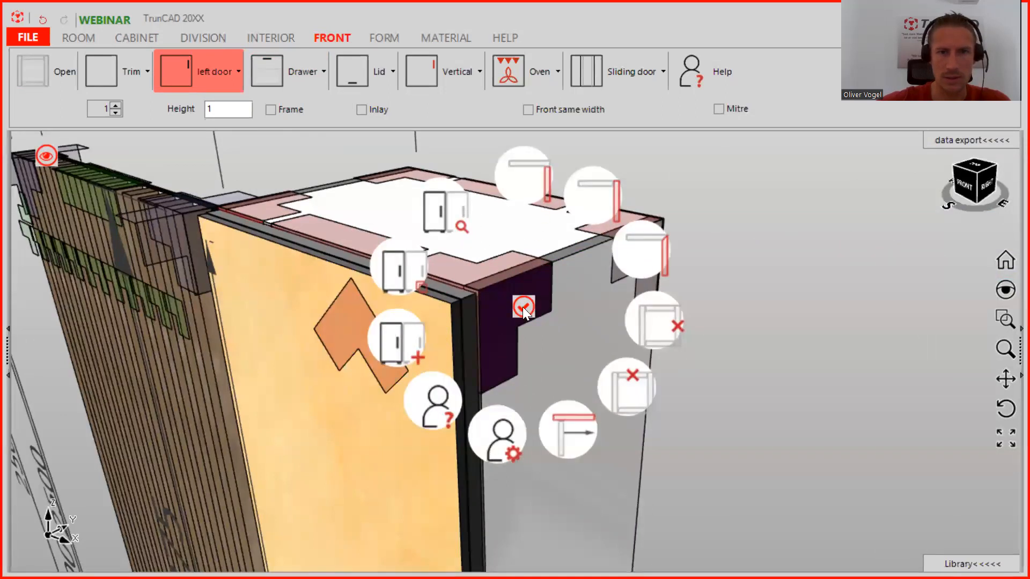
pyautogui.click(523, 307)
pyautogui.rightClick(477, 278)
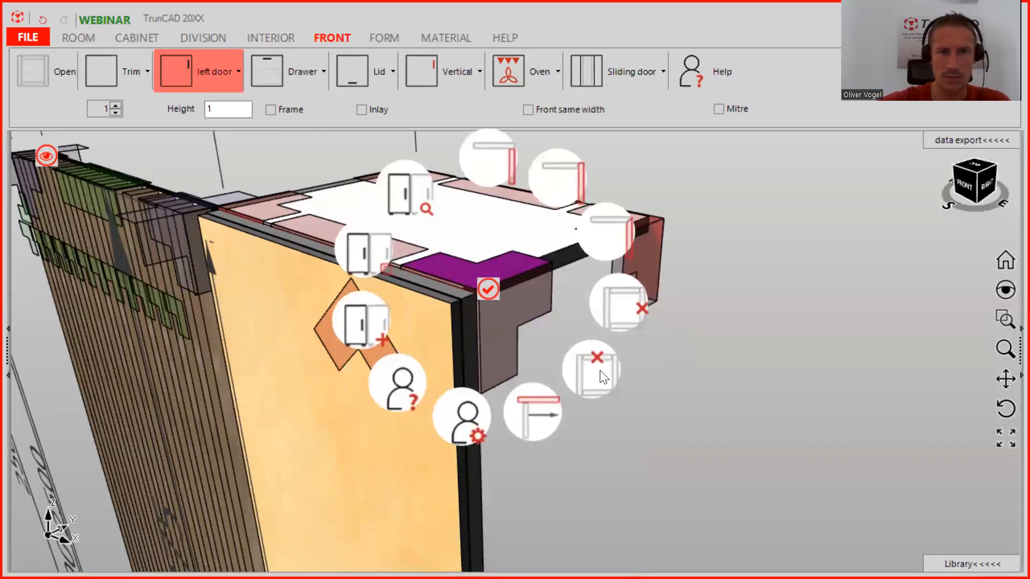
pyautogui.click(584, 369)
# Delete the upper cabinet's left side panel and its bottom panel, keeping the door.
pyautogui.scroll(-2, 492, 380)
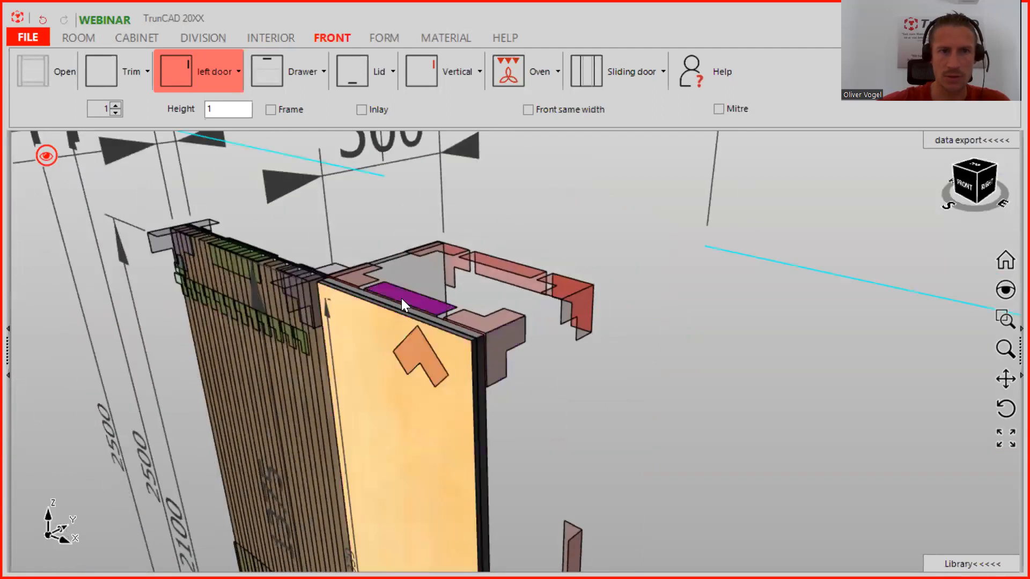
pyautogui.rightClick(368, 276)
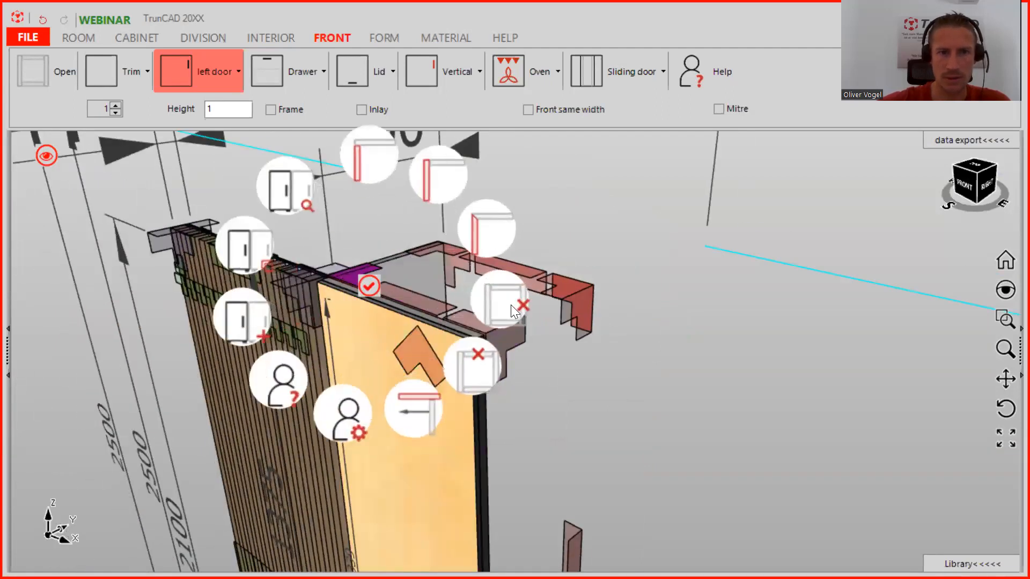
pyautogui.moveTo(637, 439); pyautogui.dragTo(591, 452, button='middle')
pyautogui.scroll(-3, 671, 469)
pyautogui.moveTo(670, 469); pyautogui.dragTo(305, 387, button='middle')
pyautogui.scroll(3, 365, 374)
pyautogui.scroll(2, 364, 373)
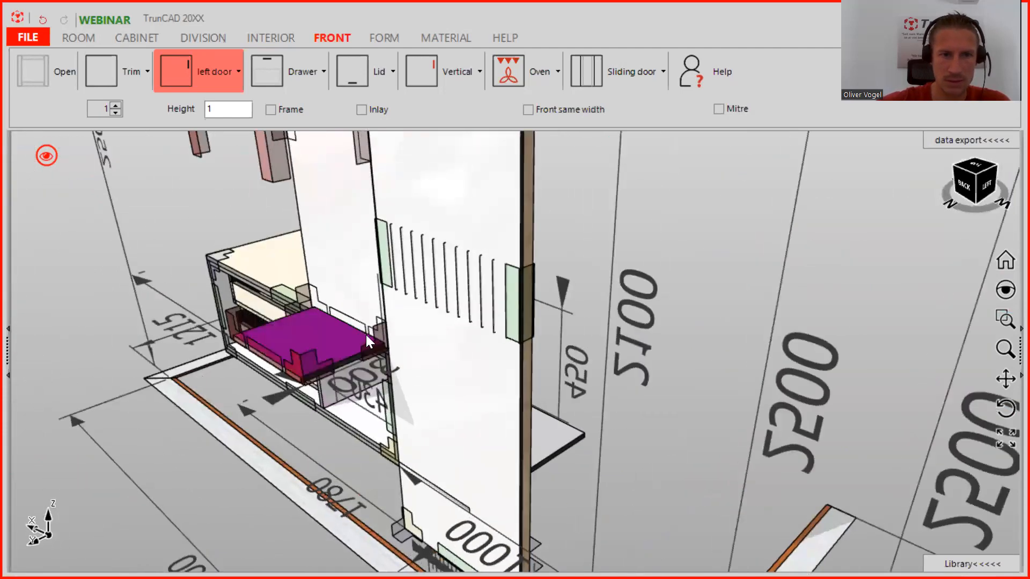
pyautogui.rightClick(377, 335)
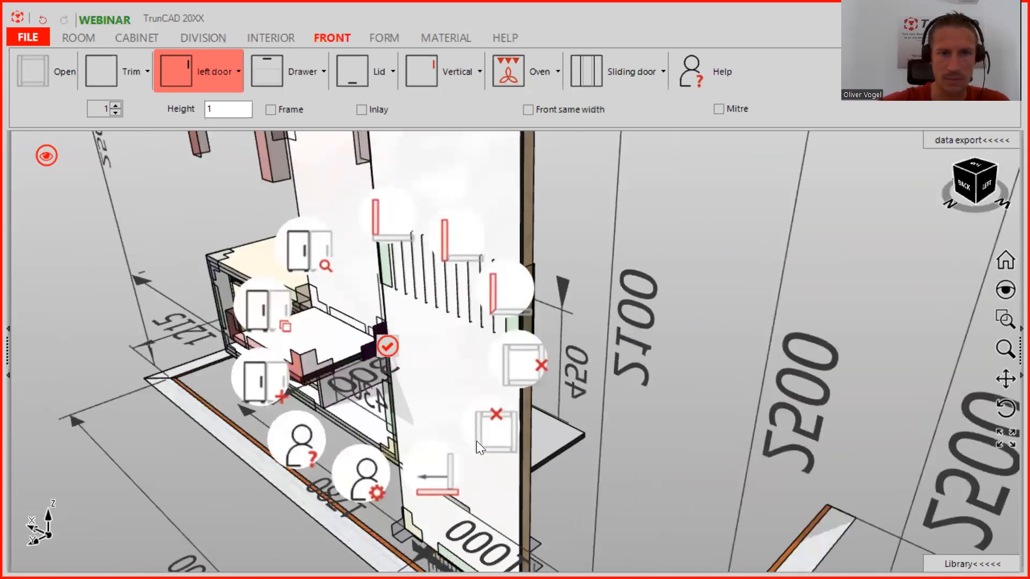
pyautogui.click(68, 369)
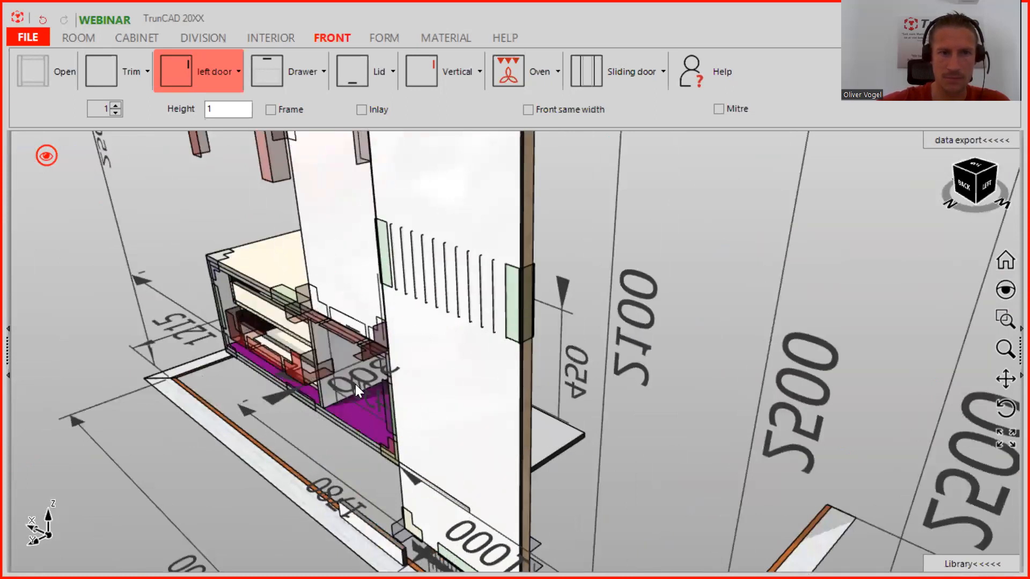
# Clear the material thickness filter, filter the materials by "gl" and apply Glas 10mm K0 to the upper cabinet's door.
pyautogui.scroll(-3, 353, 321)
pyautogui.moveTo(353, 322); pyautogui.dragTo(671, 358, button='middle')
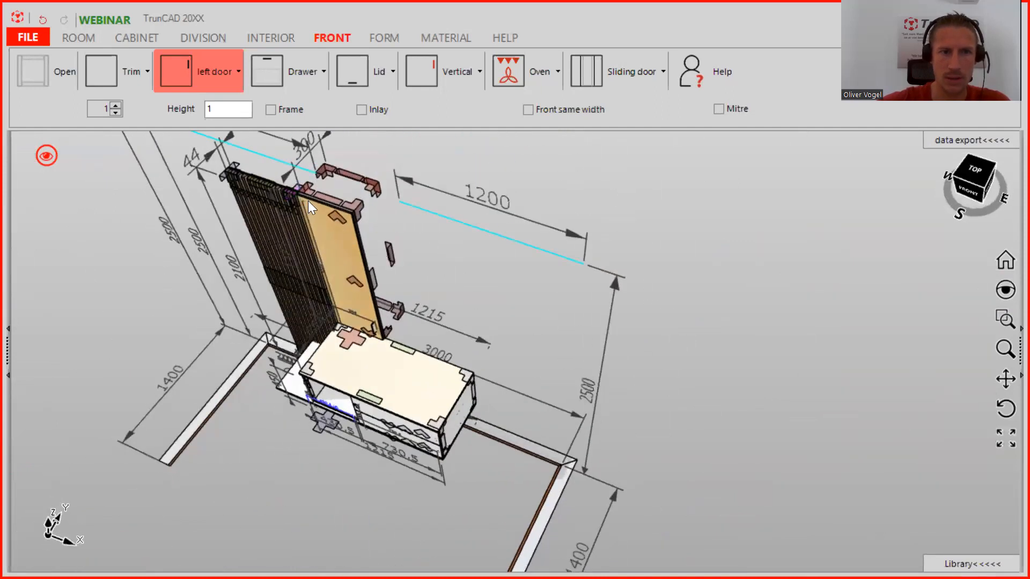
pyautogui.moveTo(328, 334); pyautogui.dragTo(340, 294, button='middle')
pyautogui.click(437, 39)
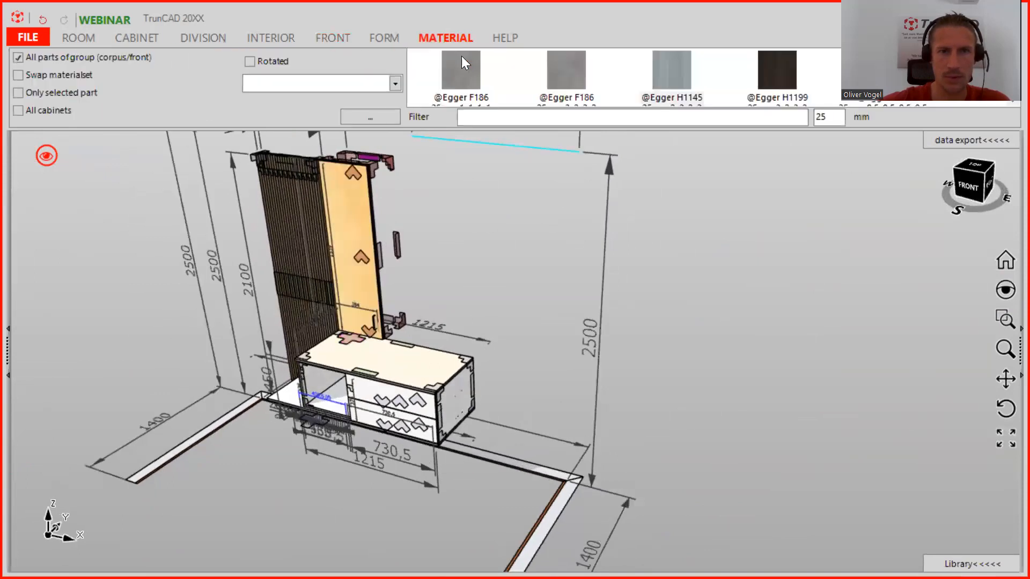
pyautogui.doubleClick(824, 116)
pyautogui.press('BackSpace')
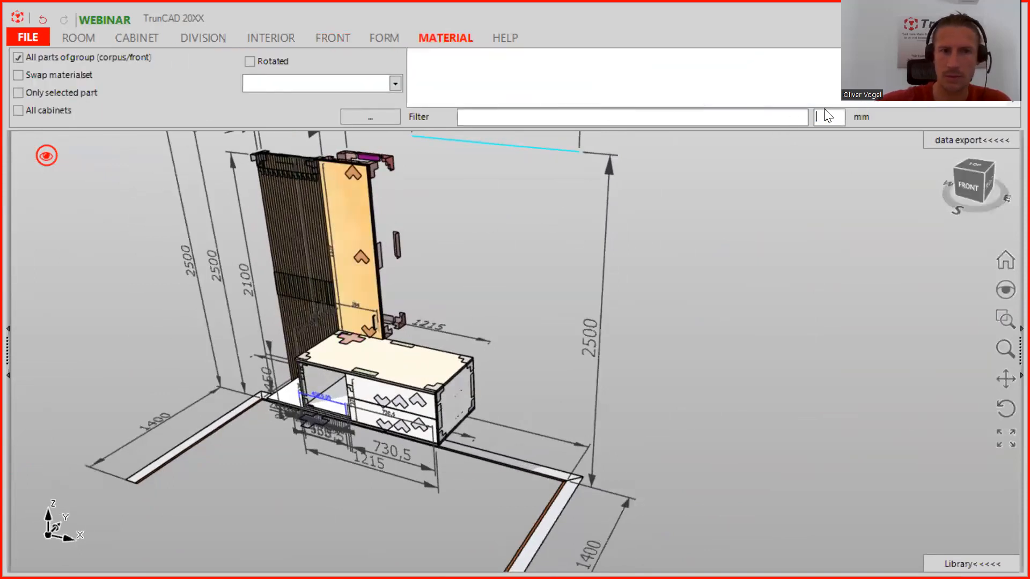
pyautogui.click(802, 114)
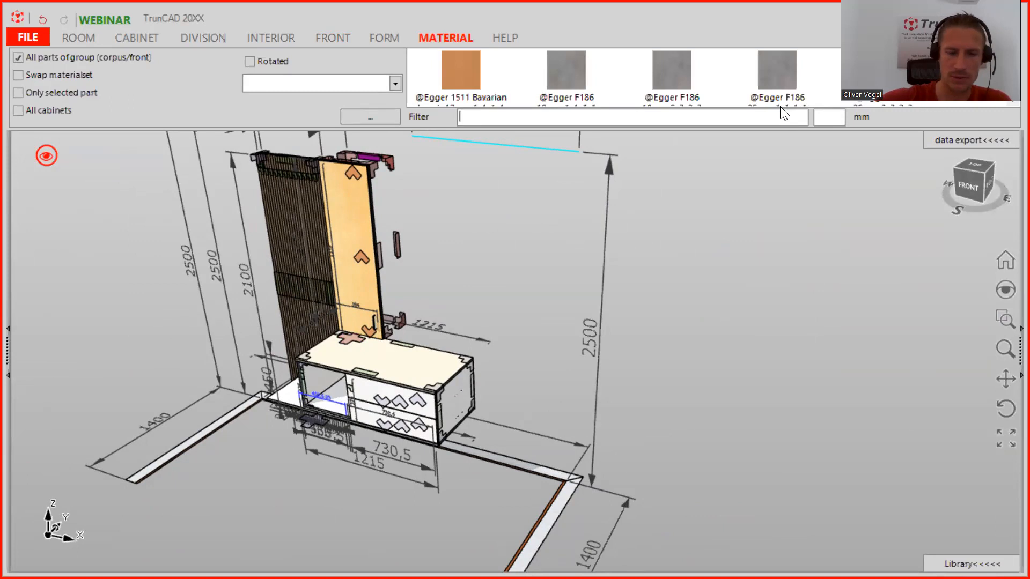
pyautogui.write('gl')
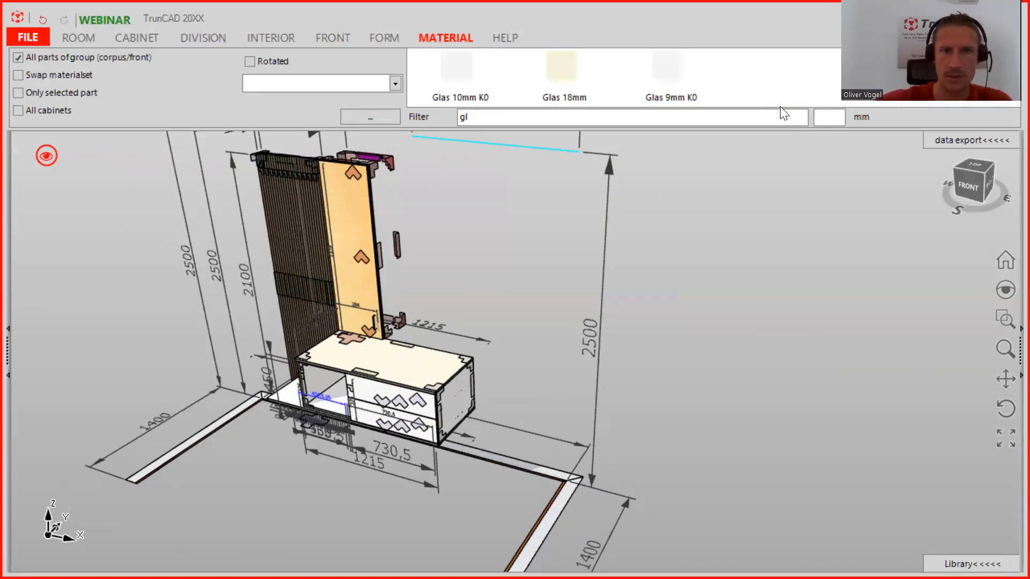
pyautogui.moveTo(469, 72); pyautogui.dragTo(340, 232)
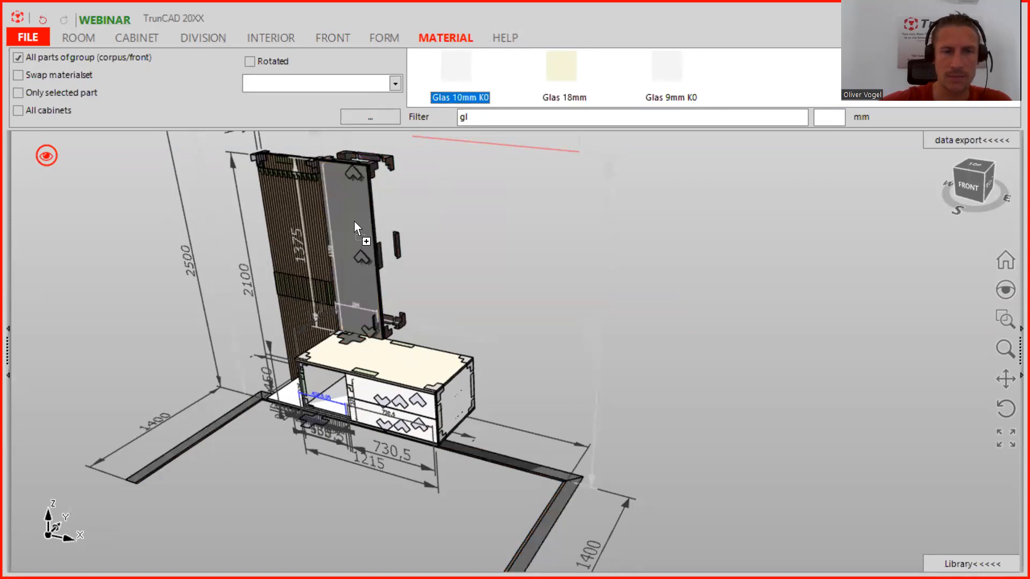
pyautogui.moveTo(394, 237); pyautogui.dragTo(397, 234)
# Set the distance of rails to floor to -1 in the upper cabinet's plinth settings and save them.
pyautogui.moveTo(390, 223); pyautogui.dragTo(429, 218, button='middle')
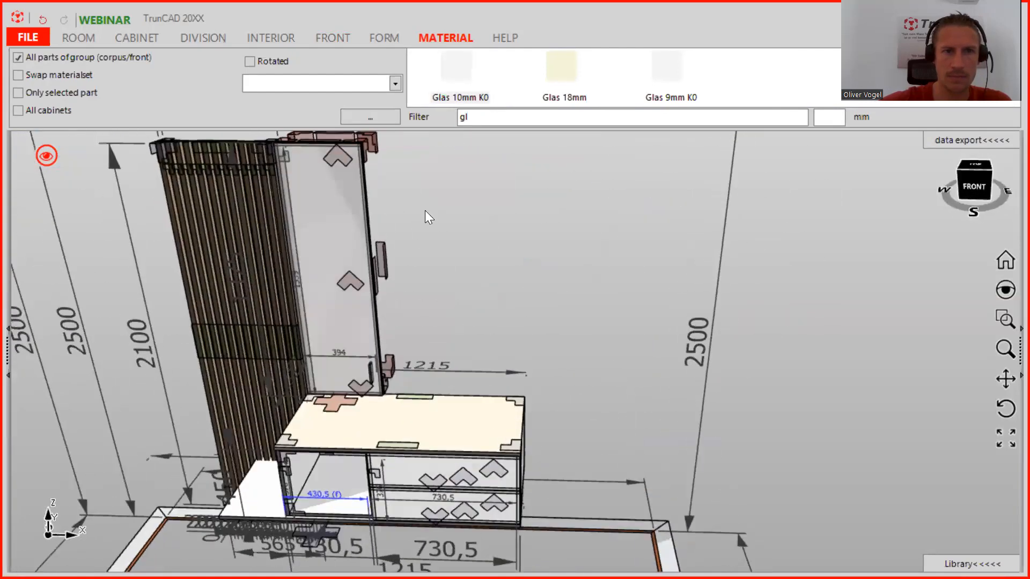
pyautogui.moveTo(399, 270); pyautogui.dragTo(414, 249, button='middle')
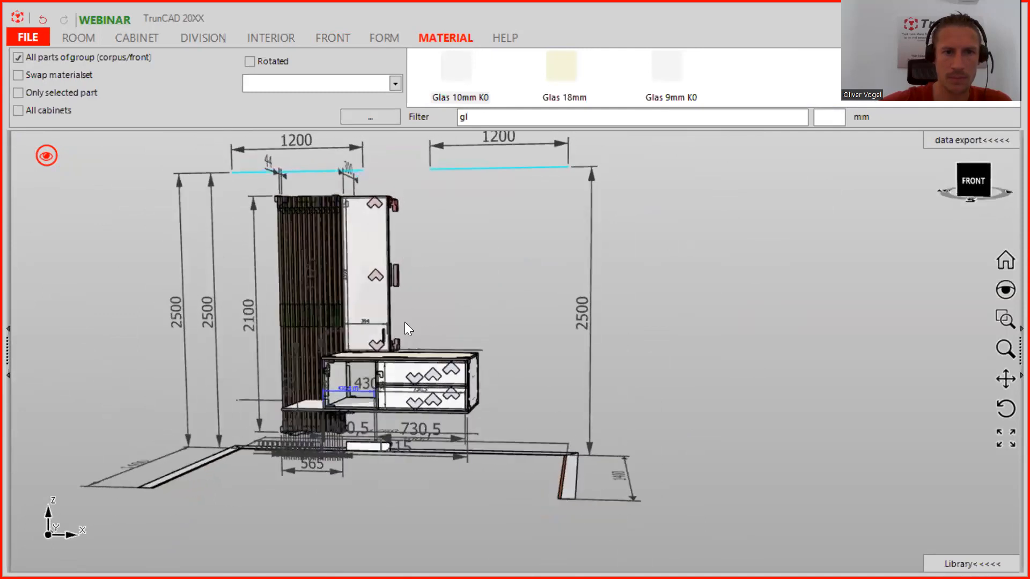
pyautogui.moveTo(430, 315)
pyautogui.mouseDown(button='middle')
pyautogui.moveTo(476, 305)
pyautogui.moveTo(448, 315)
pyautogui.moveTo(418, 306)
pyautogui.mouseUp(button='middle')
pyautogui.click(377, 443)
pyautogui.scroll(5, 377, 443)
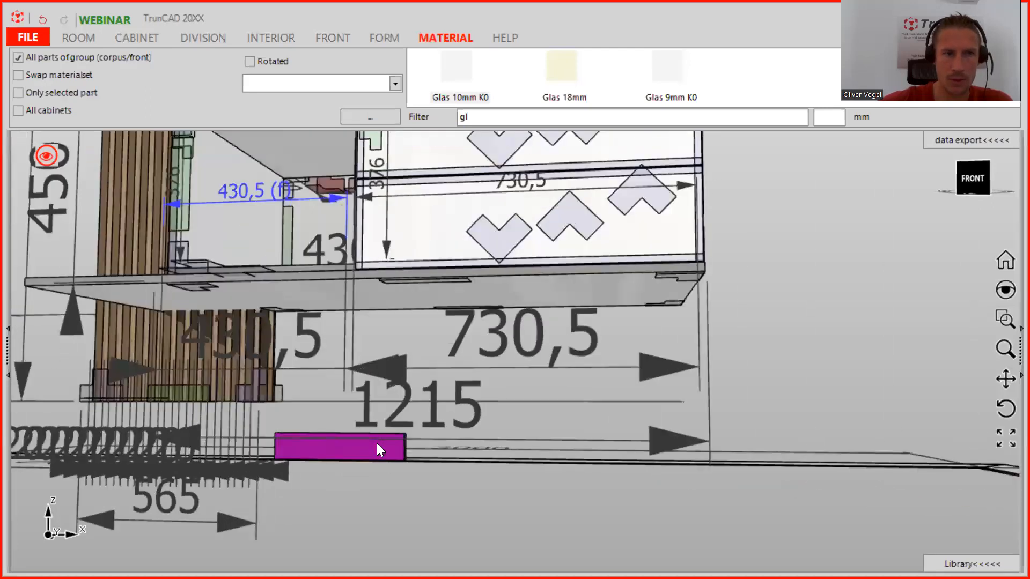
pyautogui.scroll(-5, 377, 443)
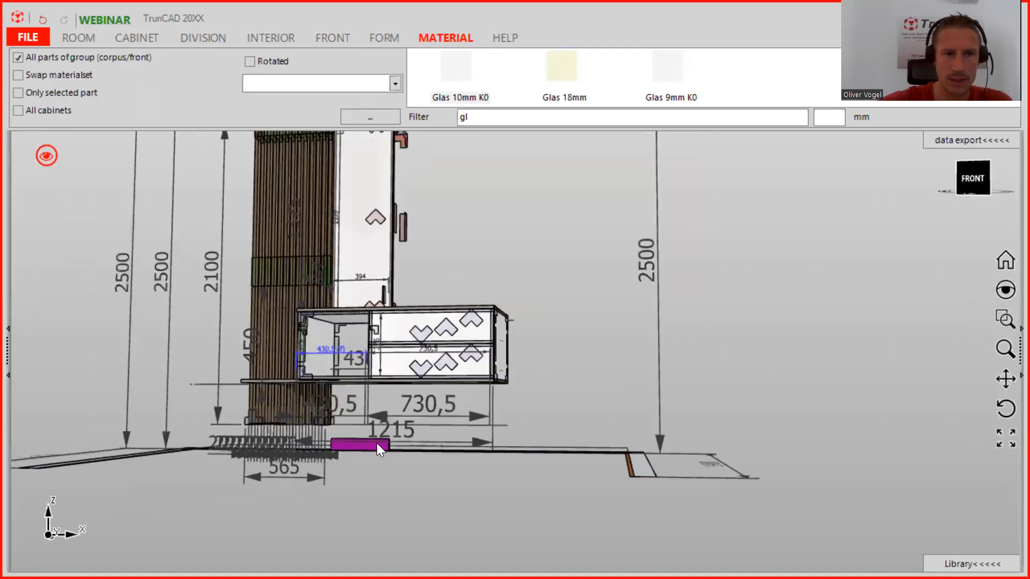
pyautogui.click(145, 39)
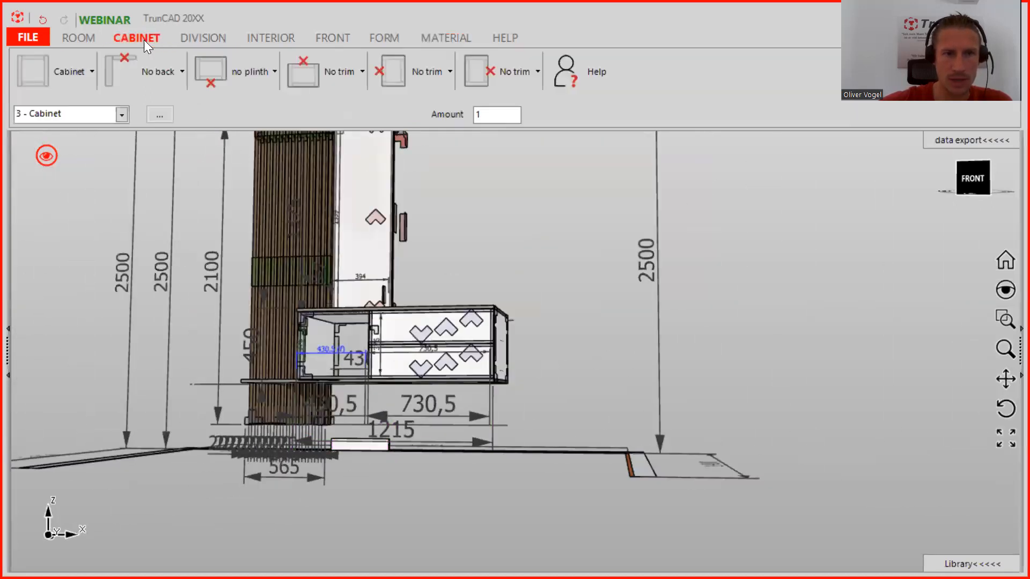
pyautogui.click(252, 67)
pyautogui.click(248, 293)
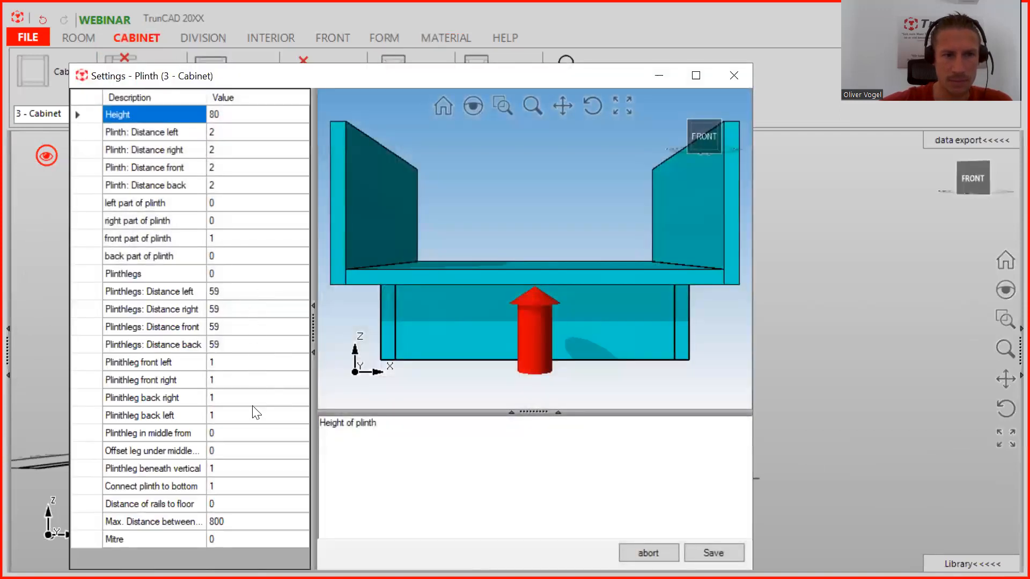
pyautogui.click(229, 505)
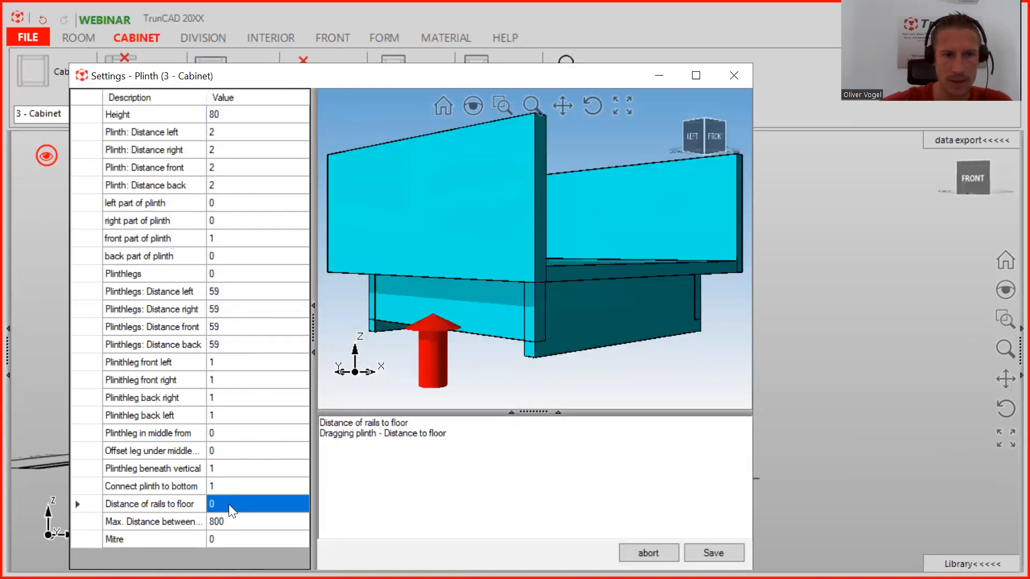
pyautogui.write('-')
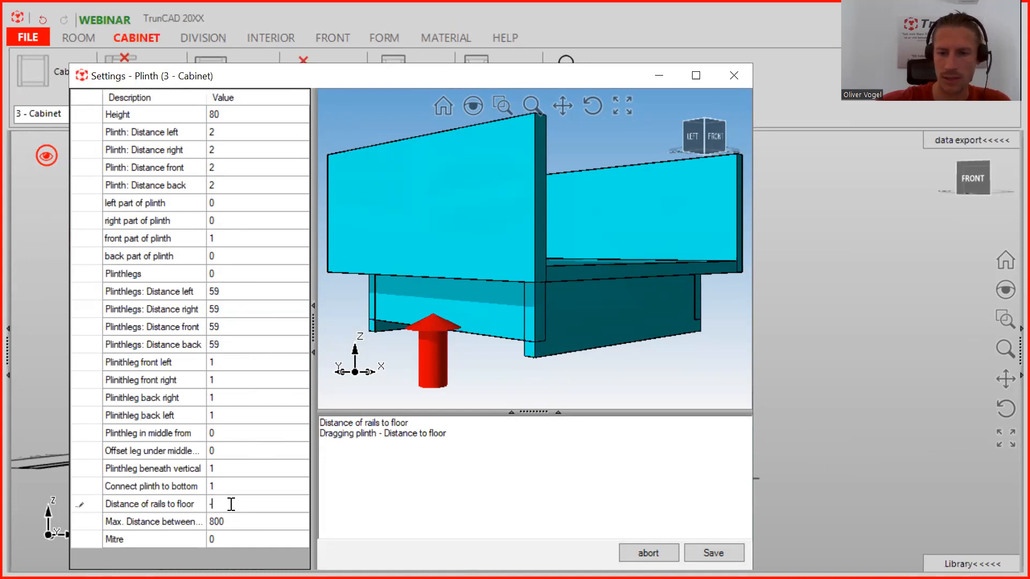
pyautogui.write('1')
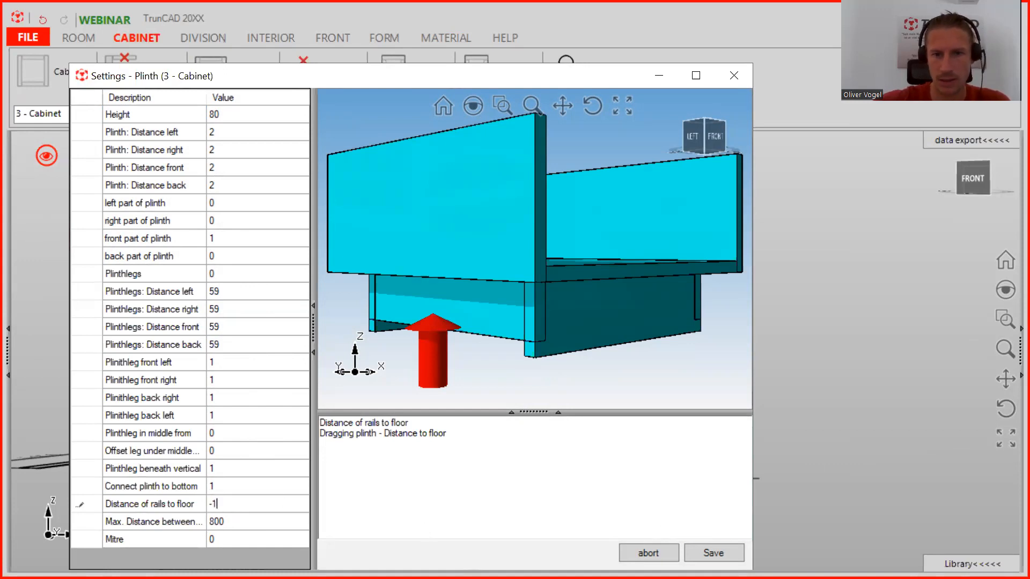
pyautogui.click(713, 553)
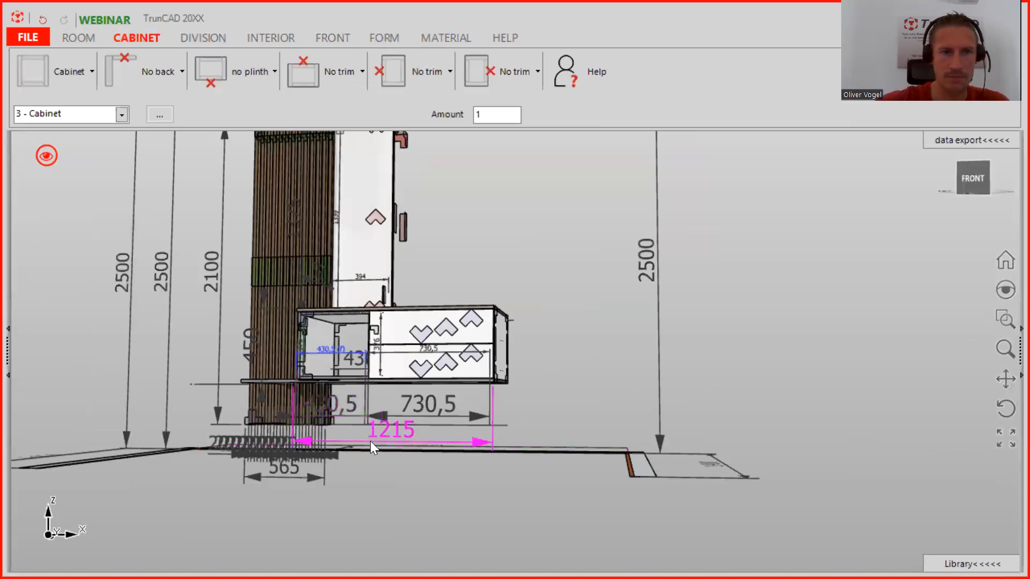
# Set the front handle option to No handle and apply it to all cabinets.
pyautogui.moveTo(369, 443); pyautogui.dragTo(324, 465, button='middle')
pyautogui.scroll(3, 393, 230)
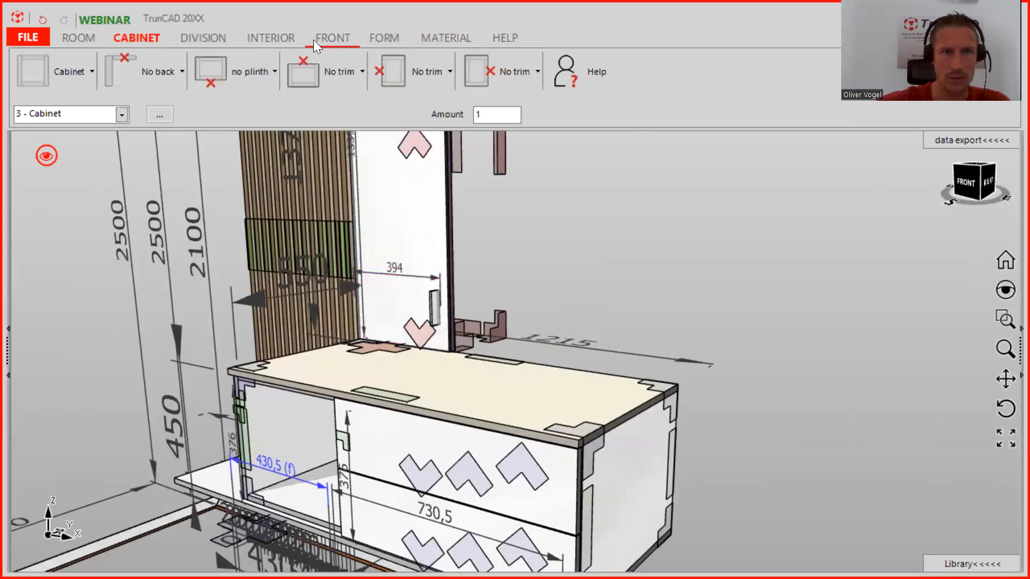
pyautogui.click(334, 38)
pyautogui.click(471, 67)
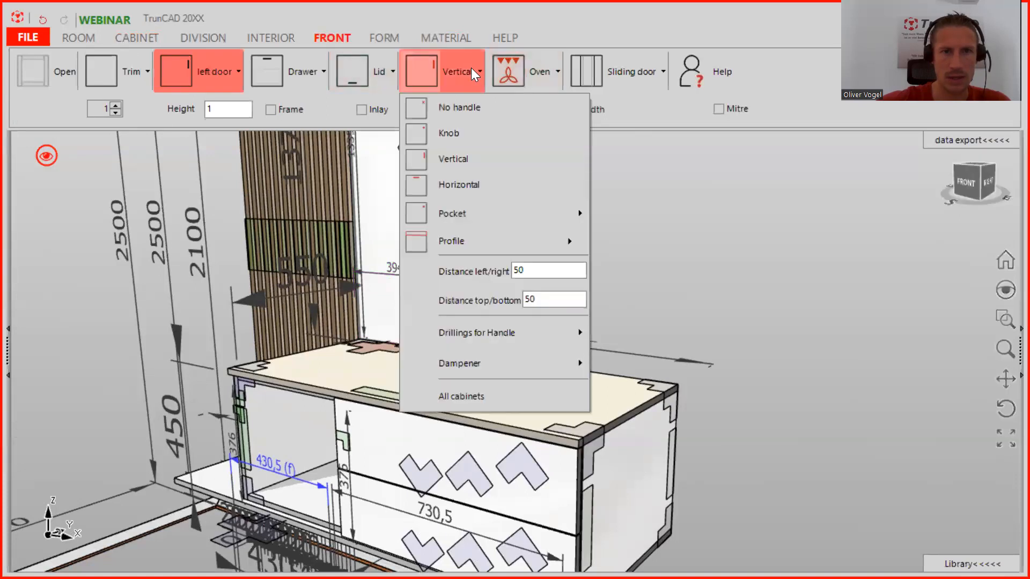
pyautogui.click(473, 110)
pyautogui.scroll(3, 492, 289)
pyautogui.moveTo(510, 270); pyautogui.dragTo(524, 306, button='middle')
pyautogui.moveTo(606, 214); pyautogui.dragTo(607, 192, button='middle')
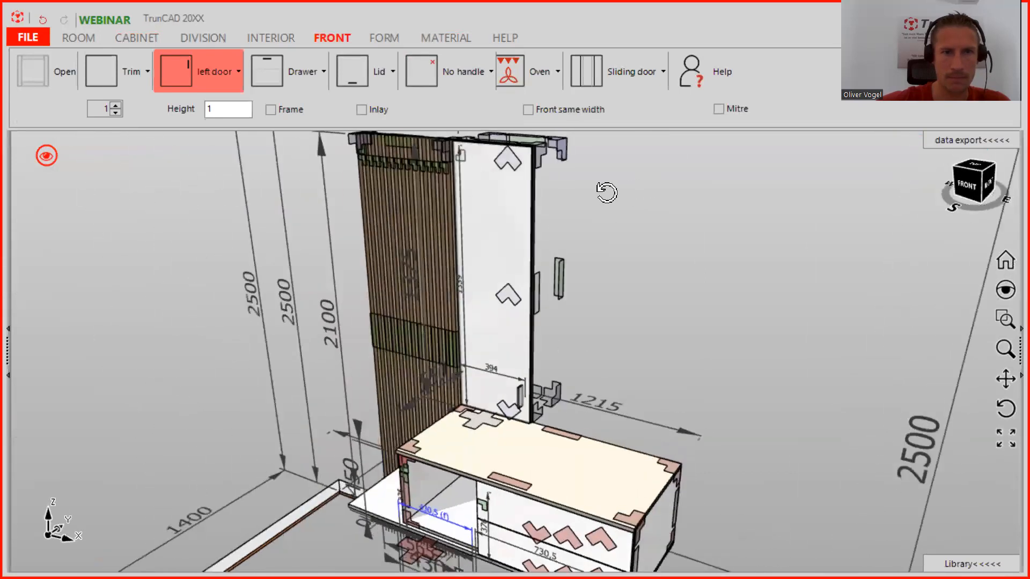
pyautogui.click(455, 63)
pyautogui.click(487, 394)
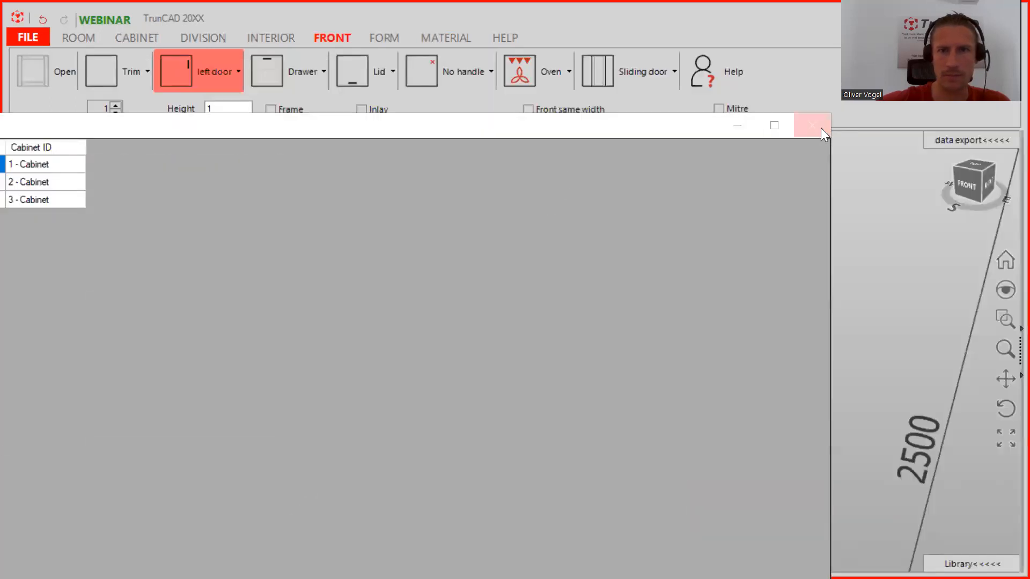
pyautogui.click(820, 127)
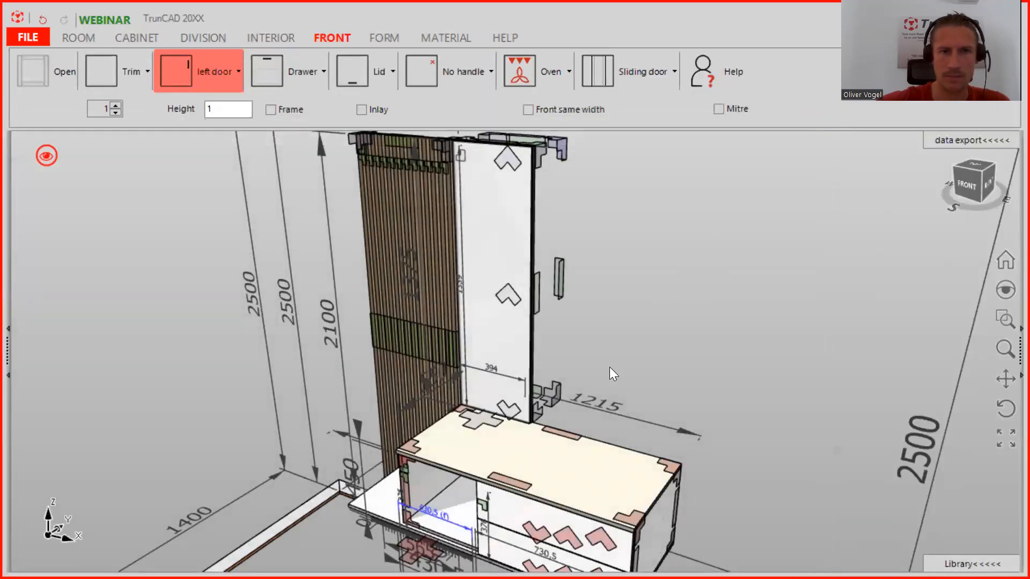
# Examine the slatted wall paneling, the glass panel and the drawer cabinet from several angles.
pyautogui.scroll(-3, 609, 366)
pyautogui.moveTo(618, 366); pyautogui.dragTo(684, 339, button='middle')
pyautogui.moveTo(700, 342); pyautogui.dragTo(637, 370)
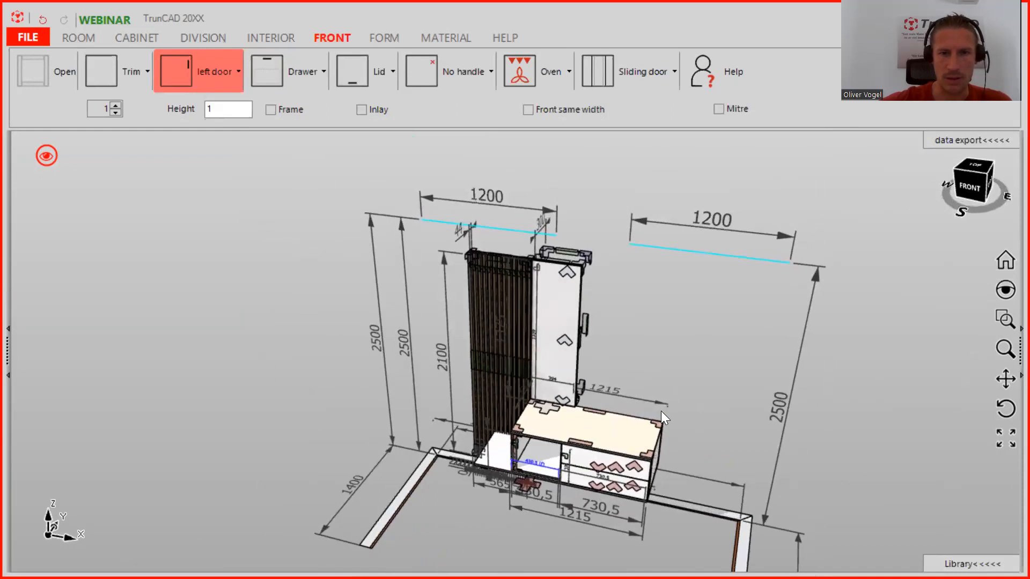
pyautogui.scroll(3, 630, 399)
pyautogui.scroll(-2, 625, 385)
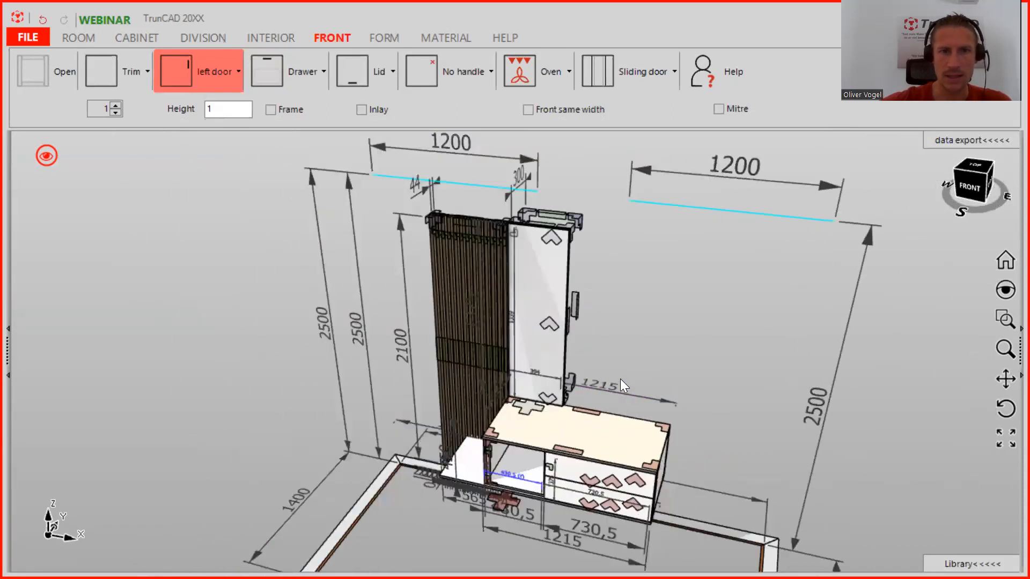
pyautogui.moveTo(582, 258); pyautogui.dragTo(563, 351)
pyautogui.scroll(3, 448, 265)
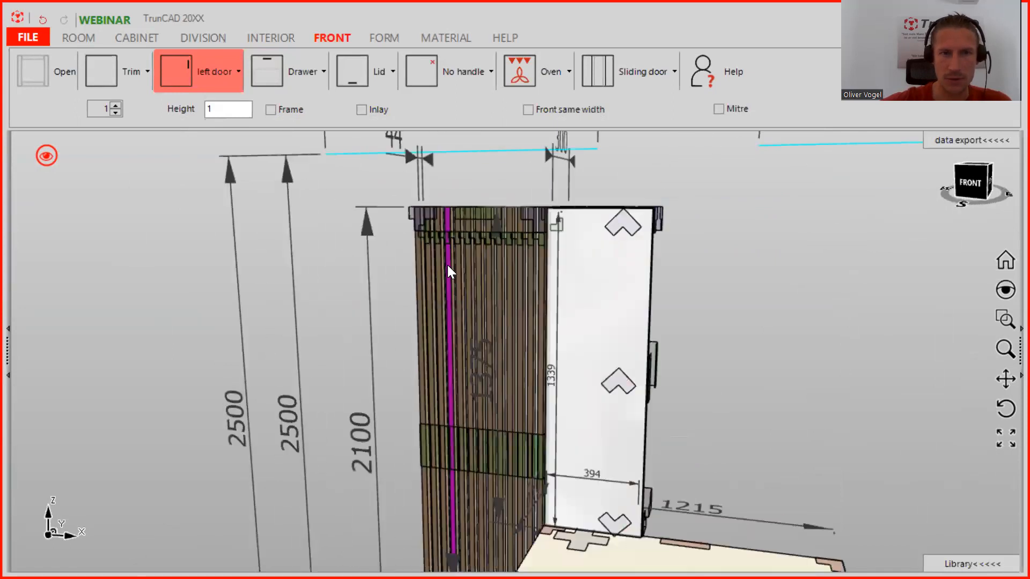
pyautogui.scroll(-4, 447, 264)
pyautogui.moveTo(462, 275); pyautogui.dragTo(735, 285)
pyautogui.moveTo(607, 342); pyautogui.dragTo(295, 356)
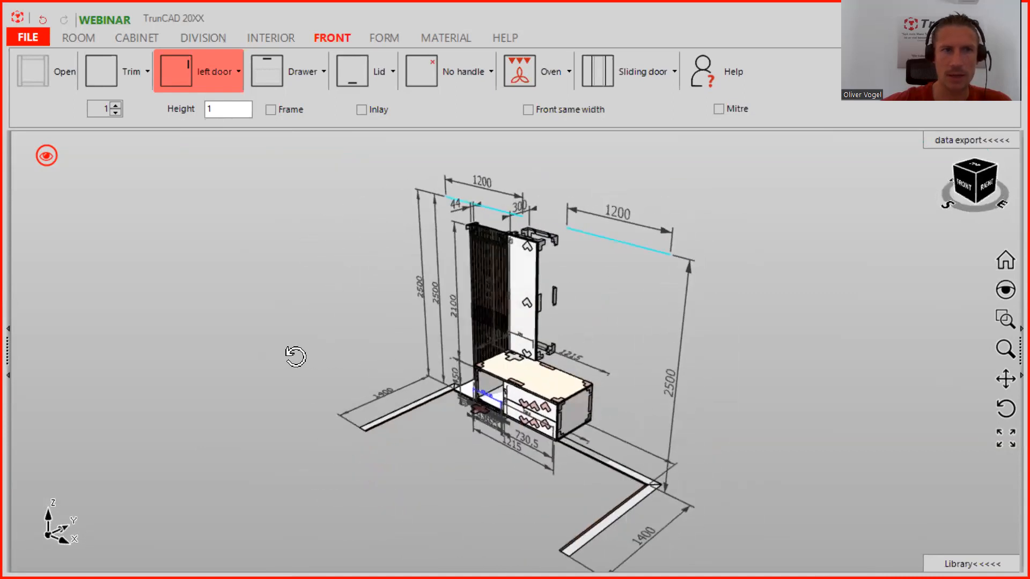
pyautogui.moveTo(464, 285); pyautogui.dragTo(496, 295)
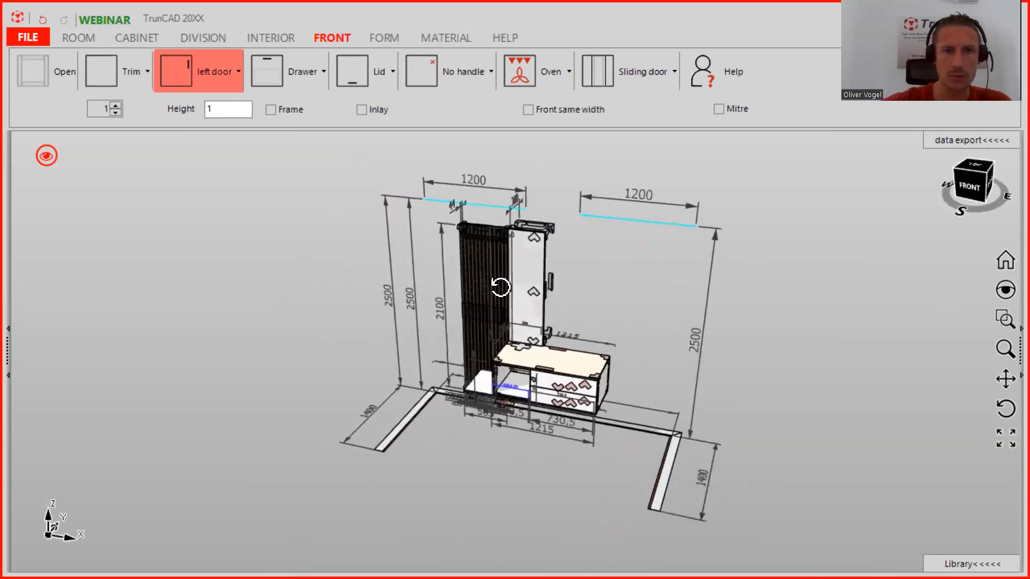
pyautogui.scroll(3, 501, 281)
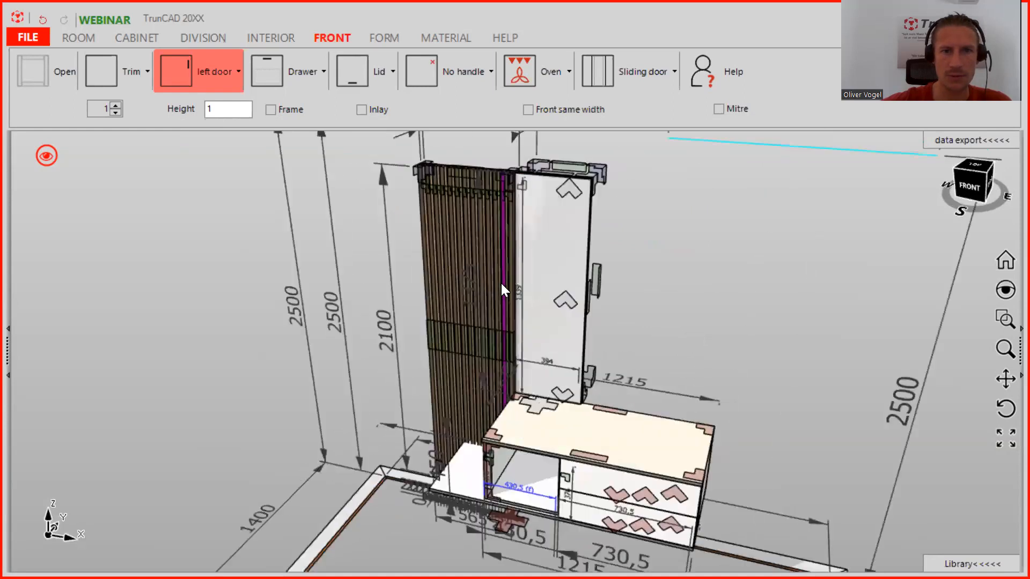
# Make the slatted wall panel the active cabinet and place a copy of it at the glass panel's lower rear connector, above the low cabinet.
pyautogui.click(384, 181)
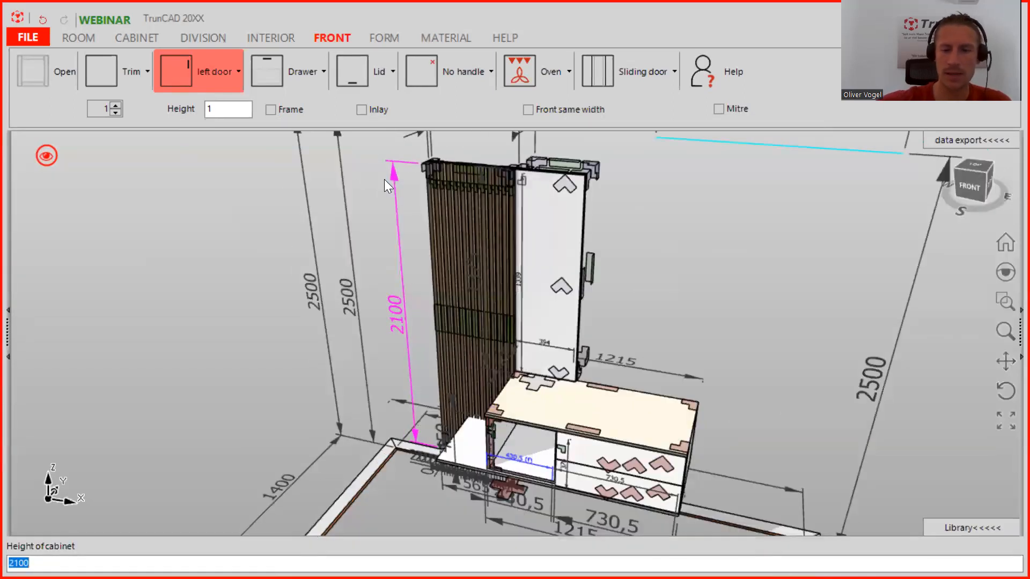
pyautogui.press('Return')
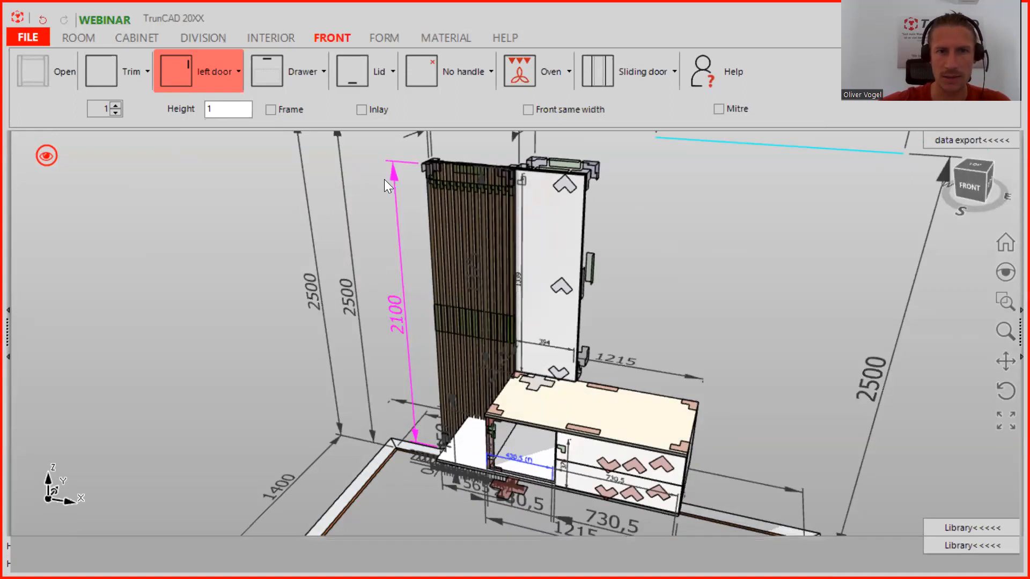
pyautogui.scroll(4, 446, 245)
pyautogui.moveTo(452, 246)
pyautogui.mouseDown(button='middle')
pyautogui.moveTo(507, 242)
pyautogui.moveTo(451, 239)
pyautogui.mouseUp(button='middle')
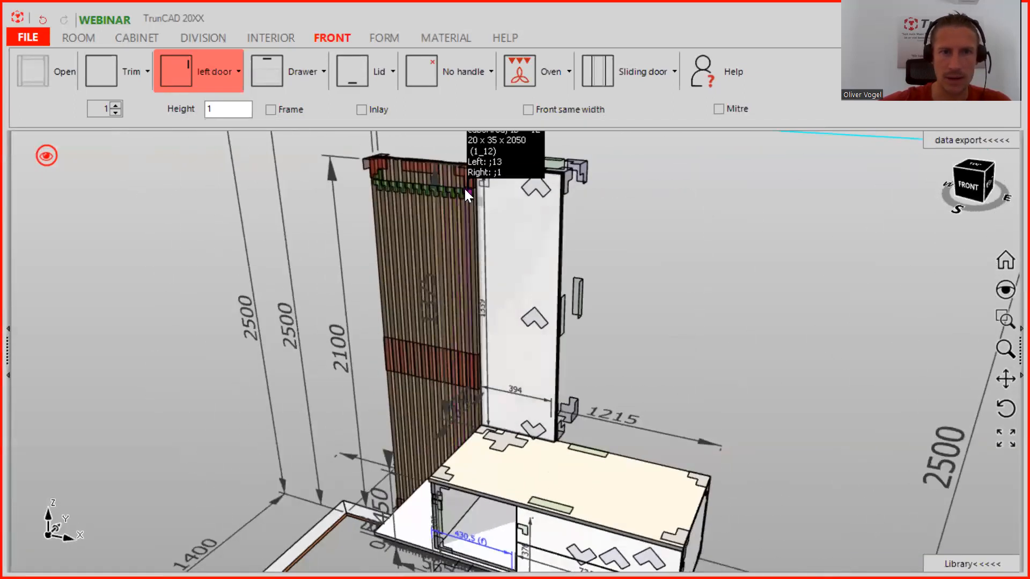
pyautogui.scroll(3, 464, 185)
pyautogui.scroll(-5, 468, 165)
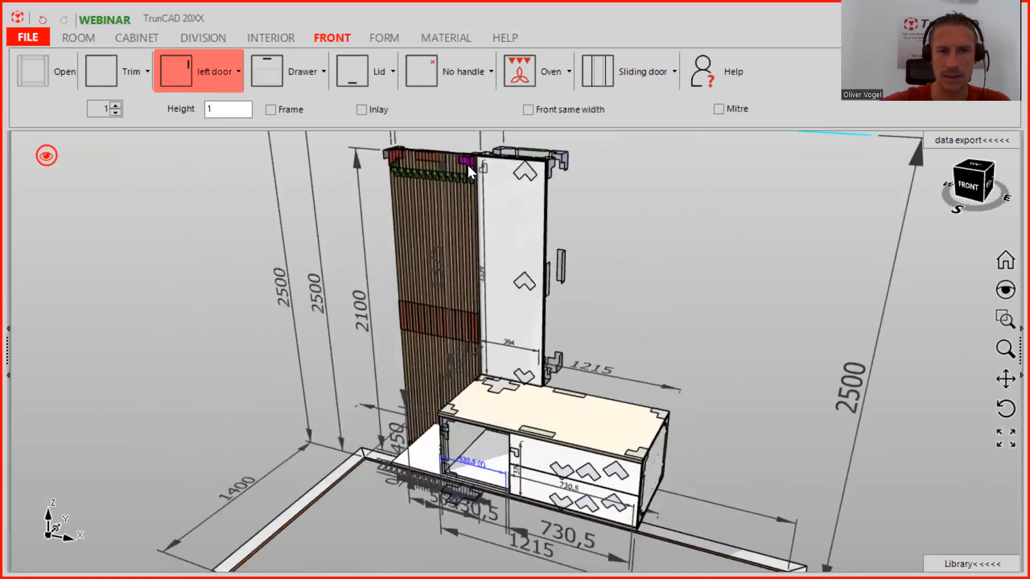
pyautogui.scroll(-1, 472, 182)
pyautogui.moveTo(572, 287); pyautogui.dragTo(529, 290, button='middle')
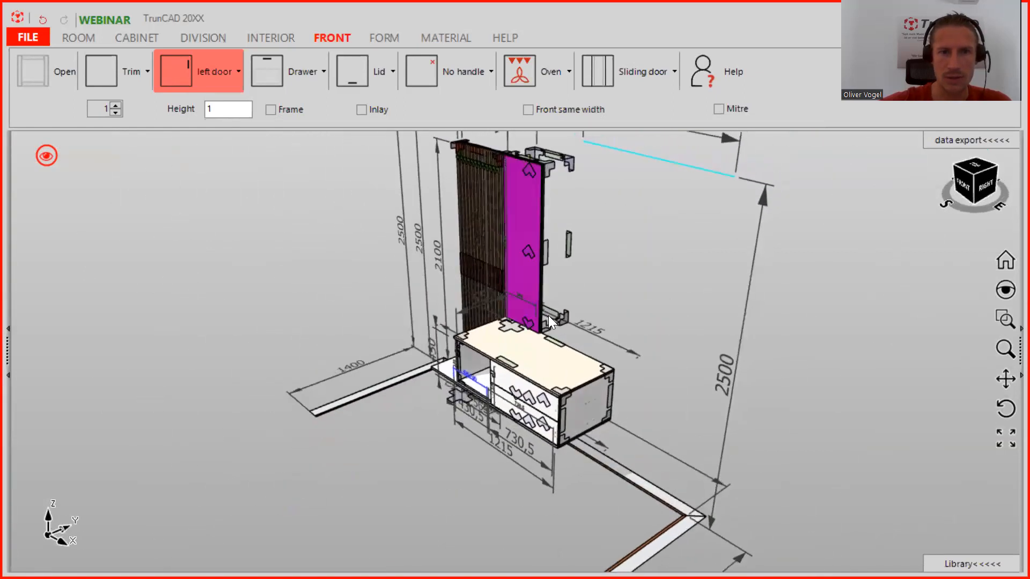
pyautogui.scroll(4, 549, 315)
pyautogui.scroll(2, 549, 329)
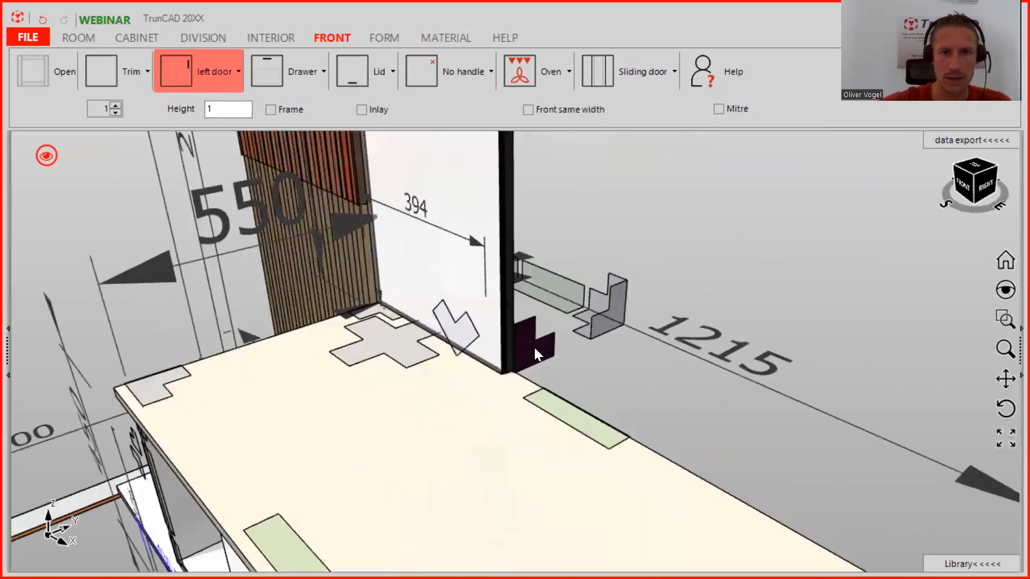
pyautogui.rightClick(528, 348)
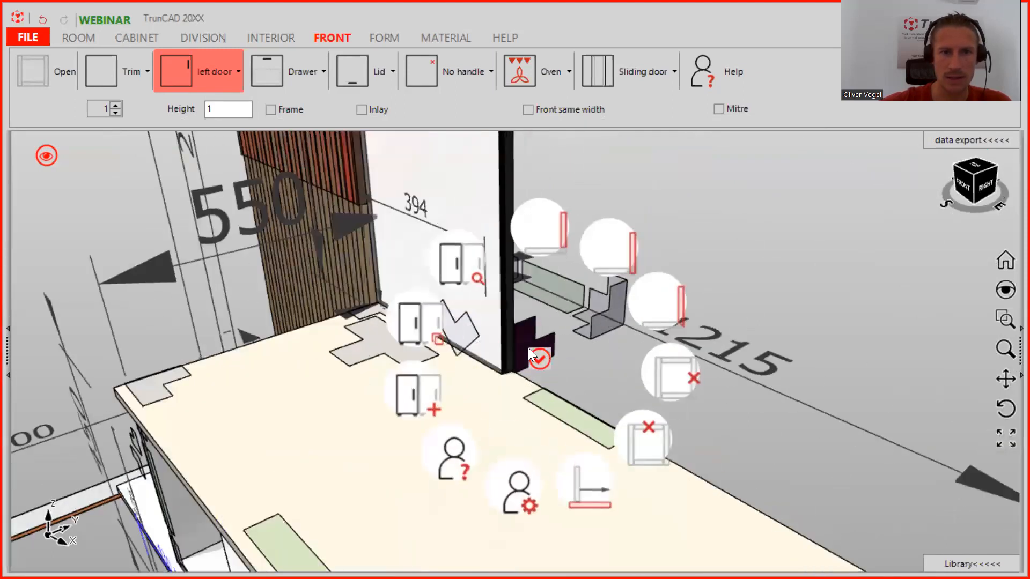
pyautogui.click(417, 324)
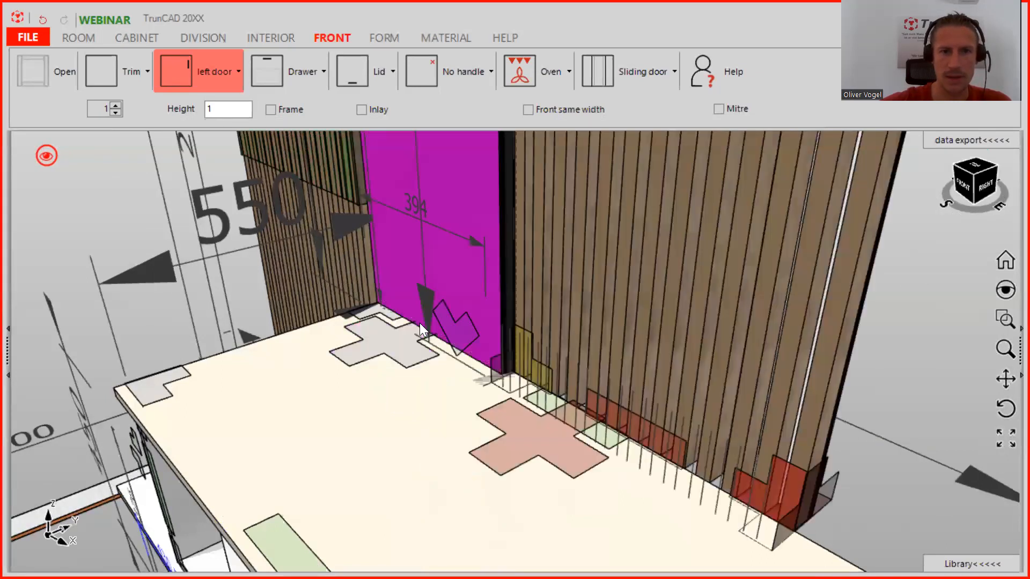
# Measure the distance from the copied slatted panel's top corner to the glass panel's adjacent top corner.
pyautogui.scroll(-3, 420, 323)
pyautogui.scroll(-5, 419, 323)
pyautogui.moveTo(423, 322); pyautogui.dragTo(472, 302, button='middle')
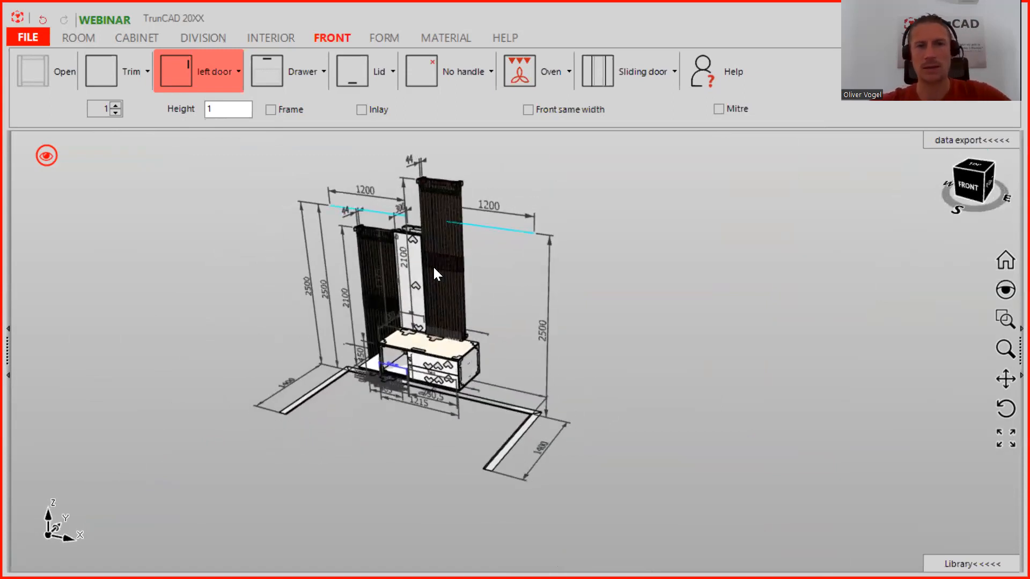
pyautogui.scroll(6, 430, 181)
pyautogui.moveTo(425, 198); pyautogui.dragTo(493, 201, button='middle')
pyautogui.scroll(3, 387, 171)
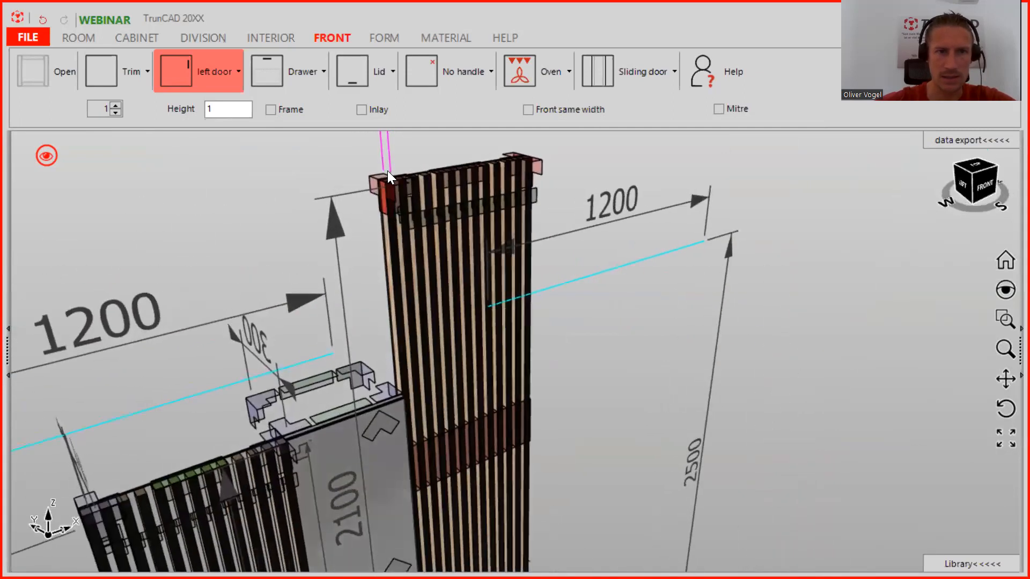
pyautogui.scroll(2, 386, 174)
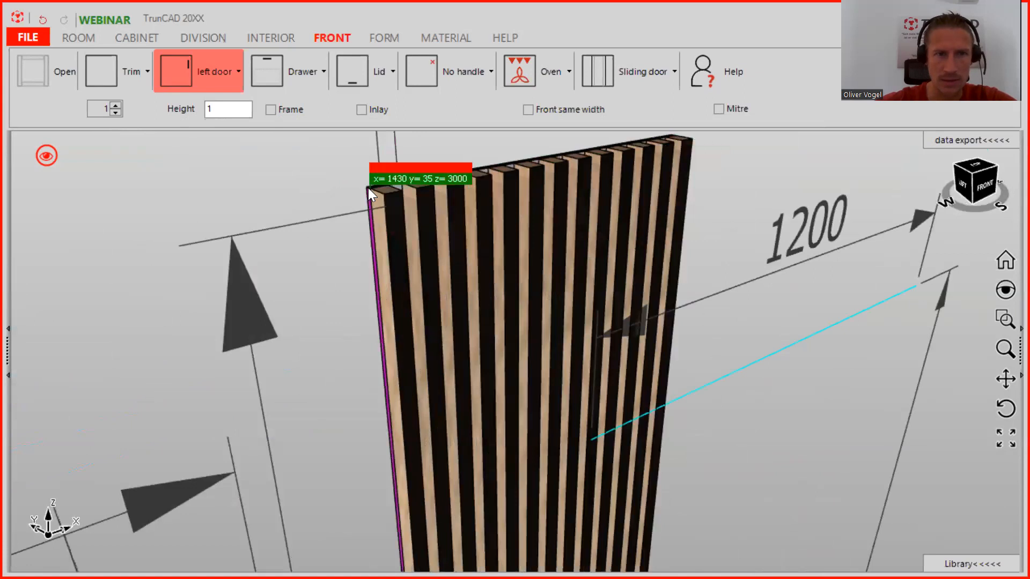
pyautogui.scroll(-1, 368, 189)
pyautogui.scroll(-3, 368, 188)
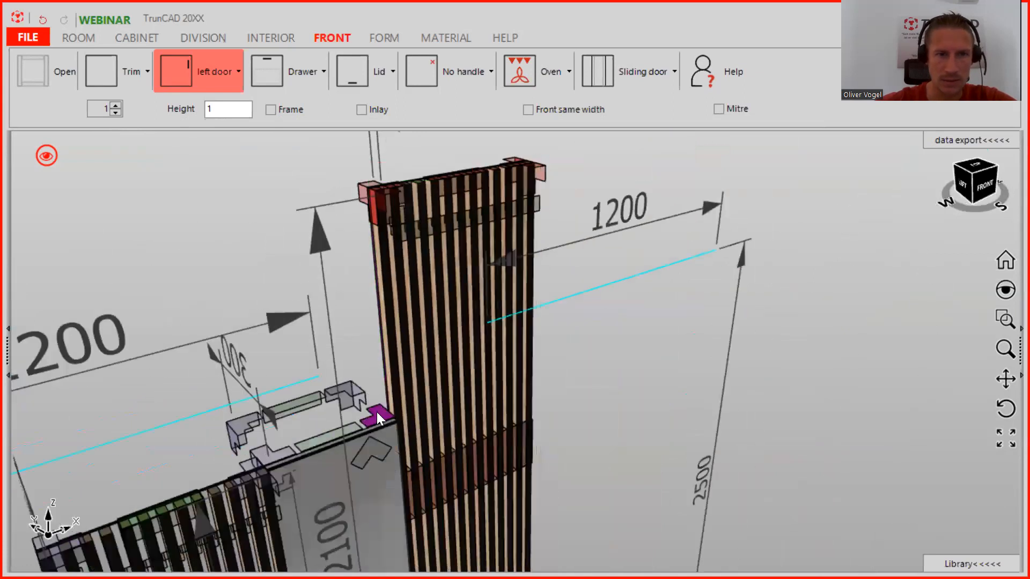
pyautogui.scroll(3, 377, 412)
pyautogui.scroll(1, 438, 438)
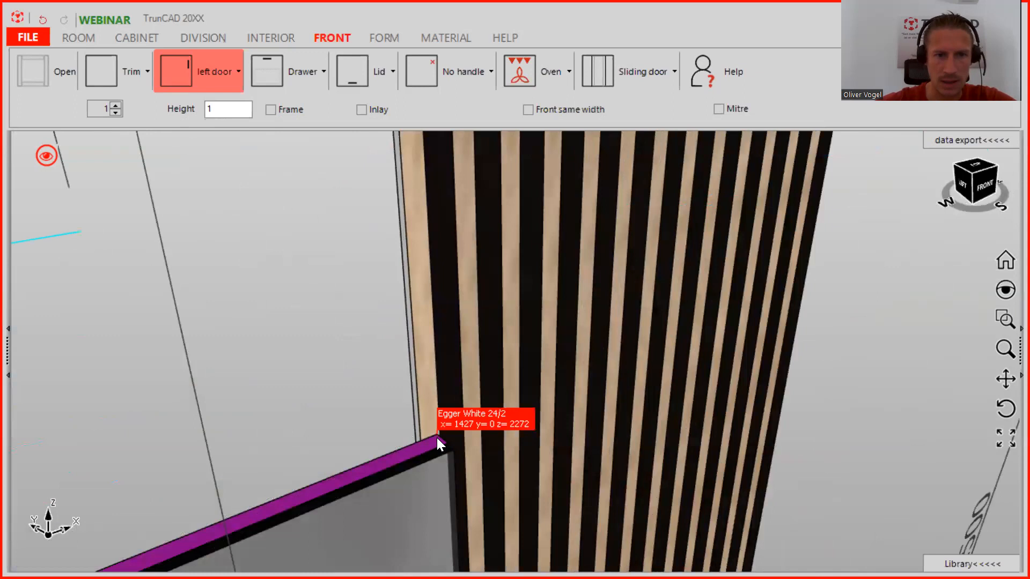
pyautogui.click(437, 438)
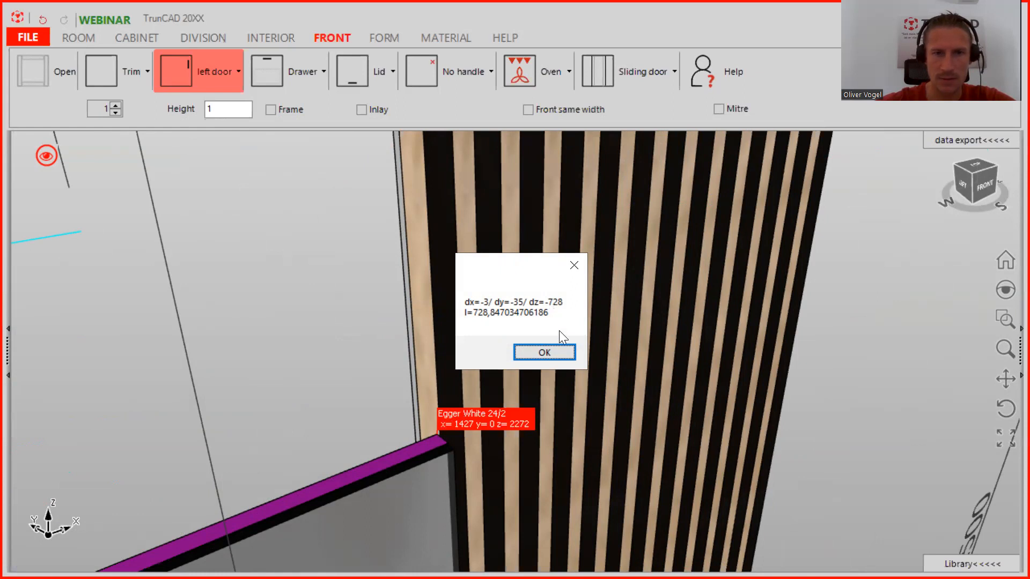
# Set the height of the copied slatted panel above the low cabinet to =2100-728.
pyautogui.click(553, 351)
pyautogui.scroll(-5, 330, 241)
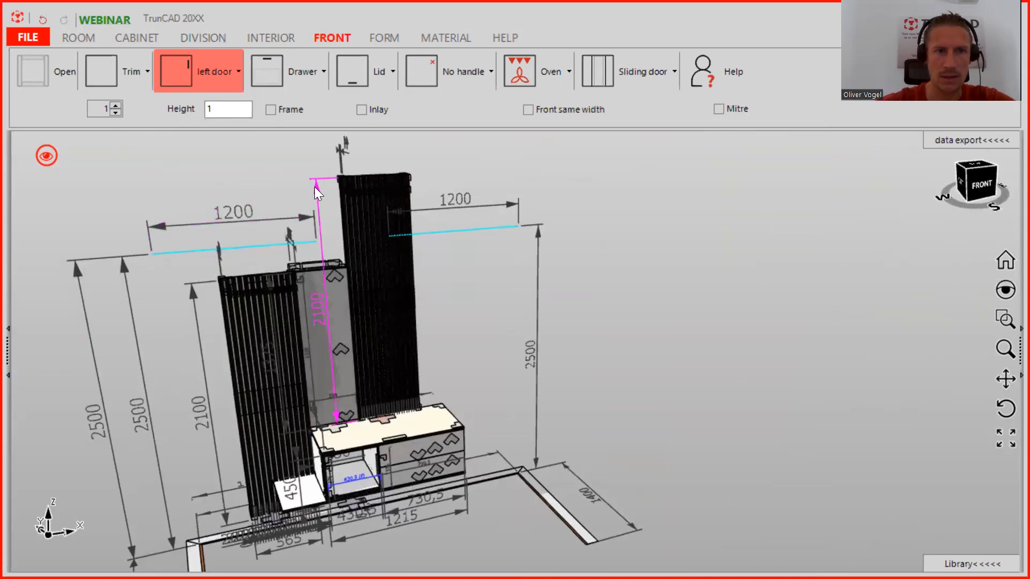
pyautogui.click(315, 187)
pyautogui.press('Left')
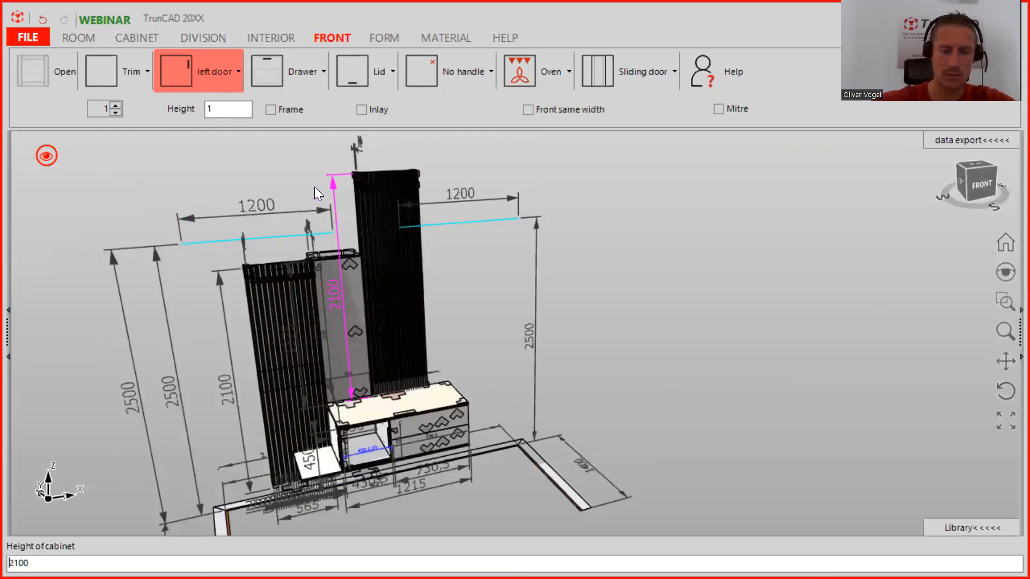
pyautogui.write('=2100')
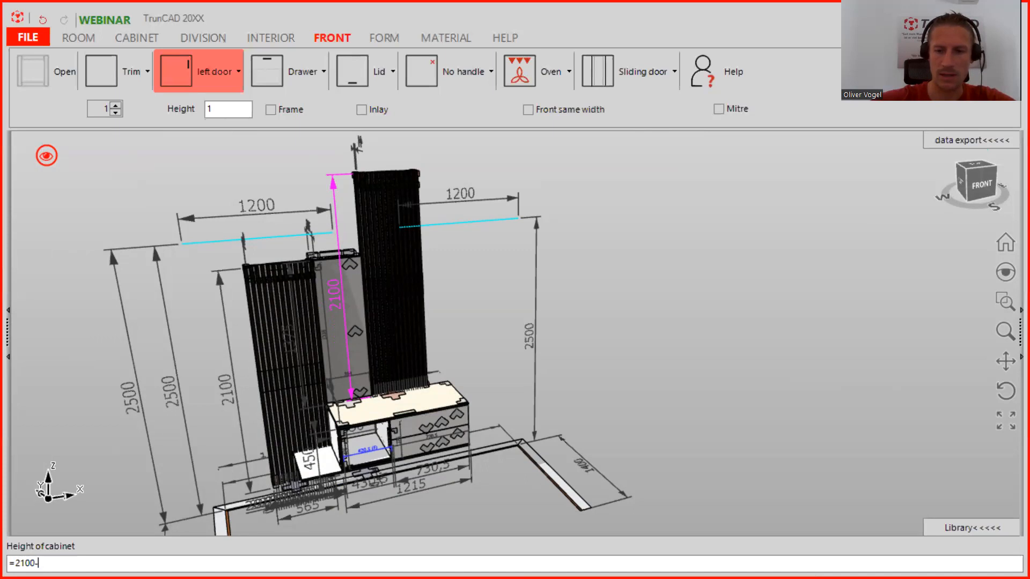
pyautogui.write('-728')
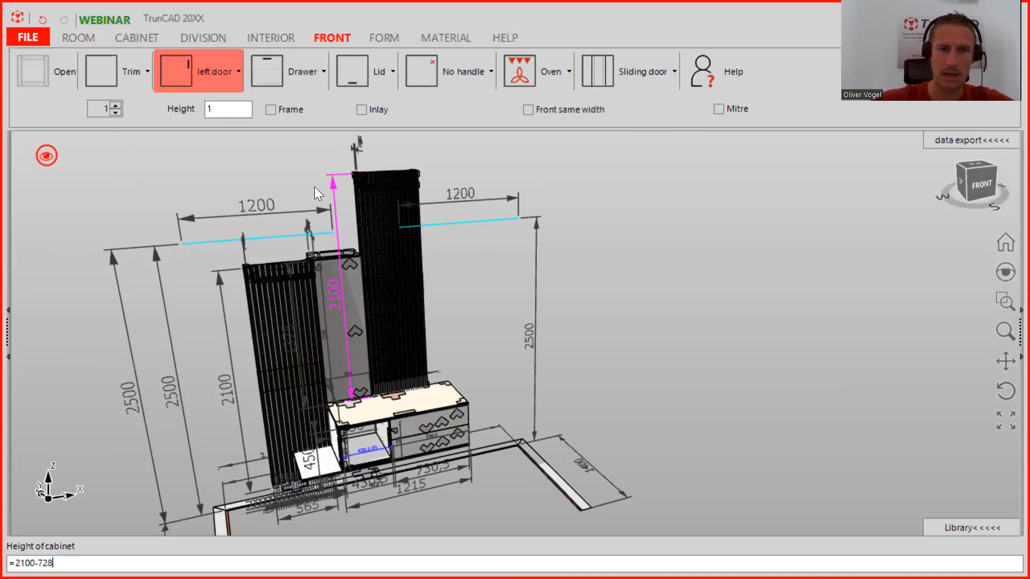
pyautogui.press('Return')
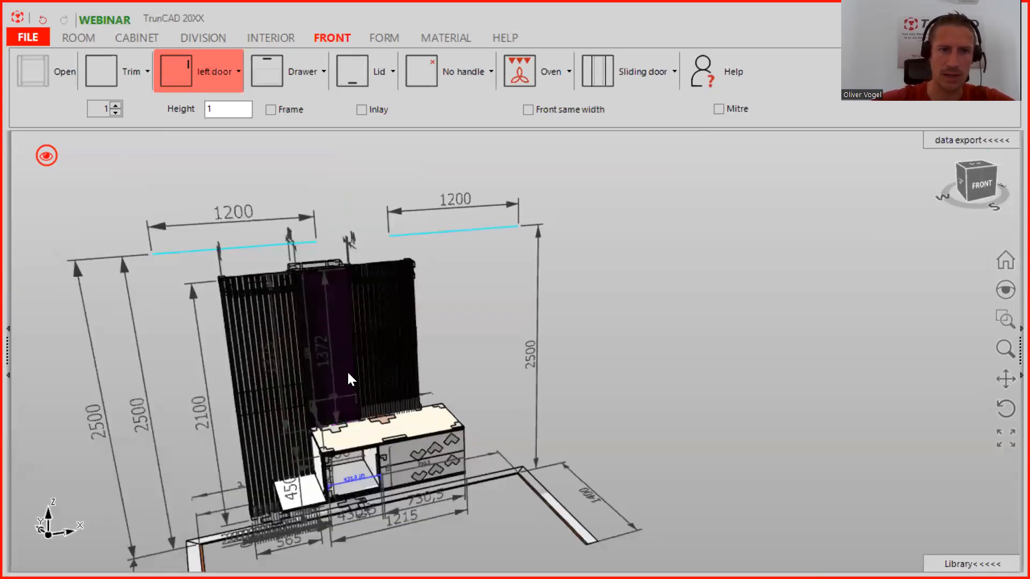
# Measure the gap between the shortened slatted panel and the rear outer corner of the low cabinet's cover panel.
pyautogui.moveTo(397, 311); pyautogui.dragTo(335, 320)
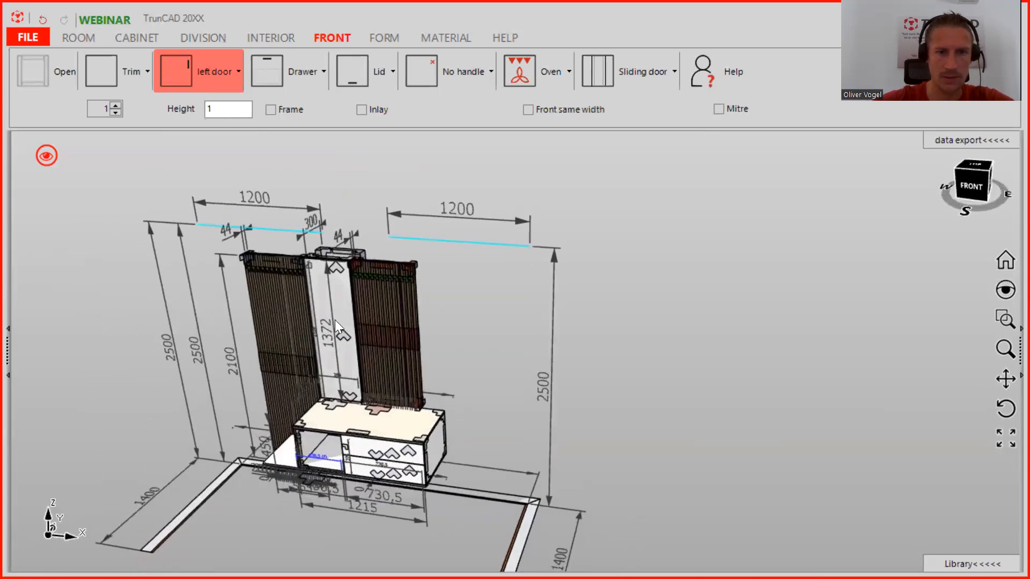
pyautogui.scroll(5, 434, 371)
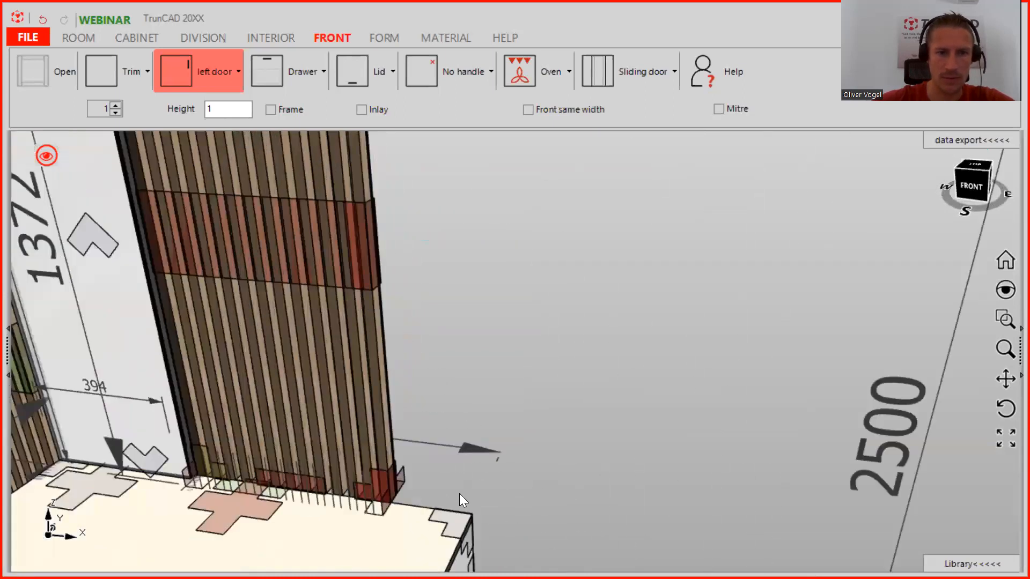
pyautogui.moveTo(475, 496); pyautogui.dragTo(445, 393, button='middle')
pyautogui.scroll(3, 442, 424)
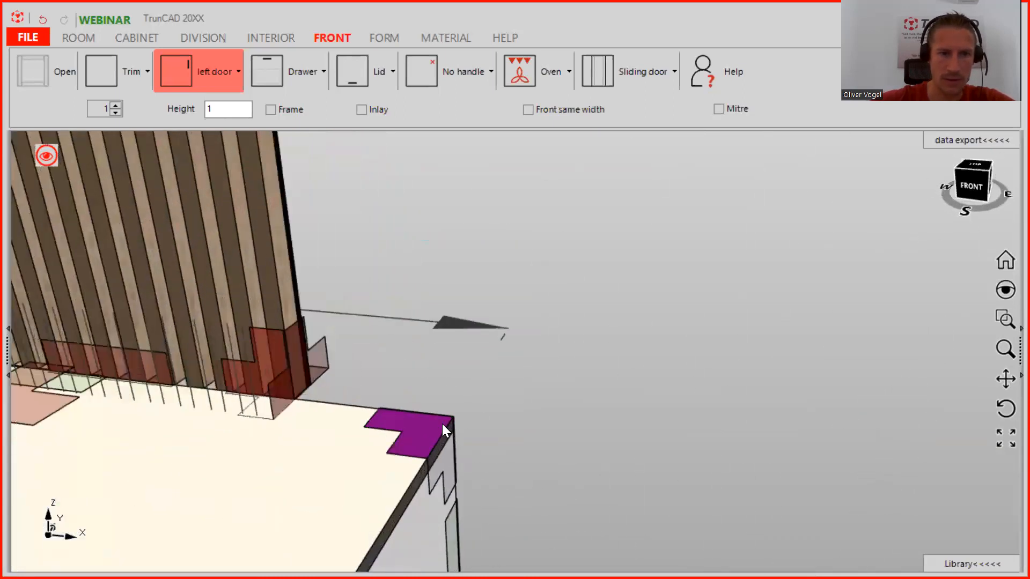
pyautogui.scroll(1, 429, 428)
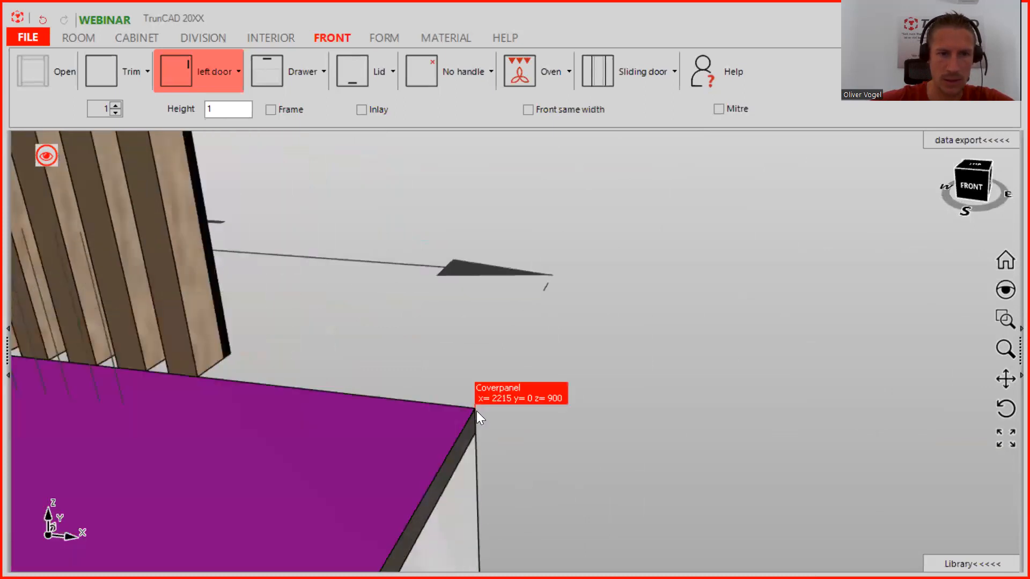
# Measure the distance from the cover panel's rear right corner to the right slat panel's lower outer corner.
pyautogui.click(474, 410)
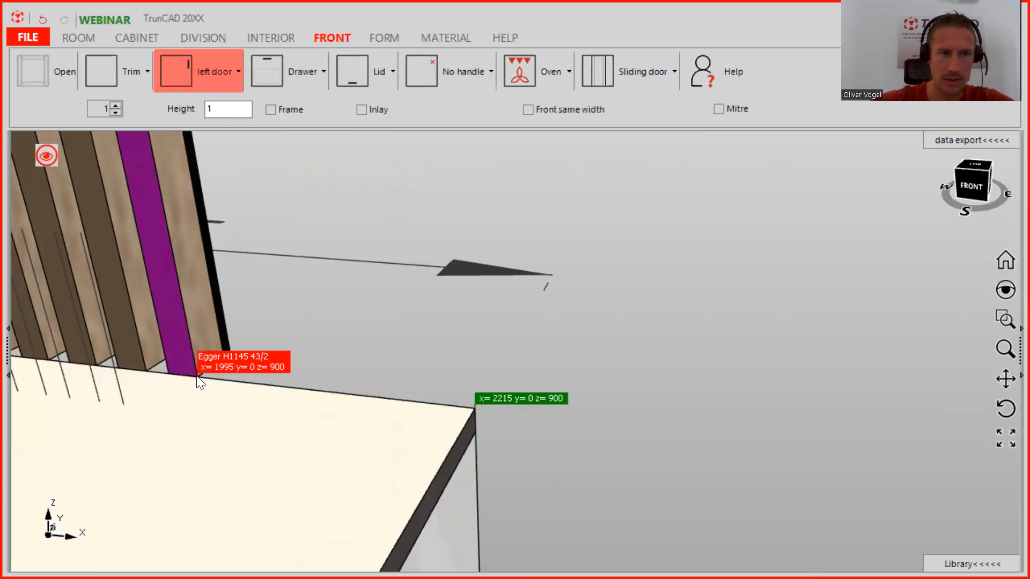
pyautogui.click(200, 377)
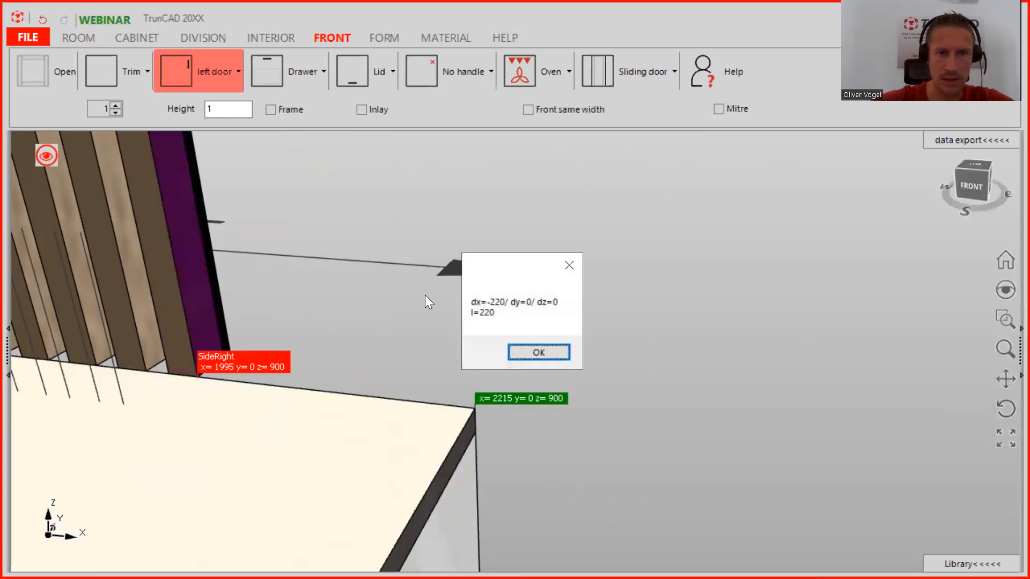
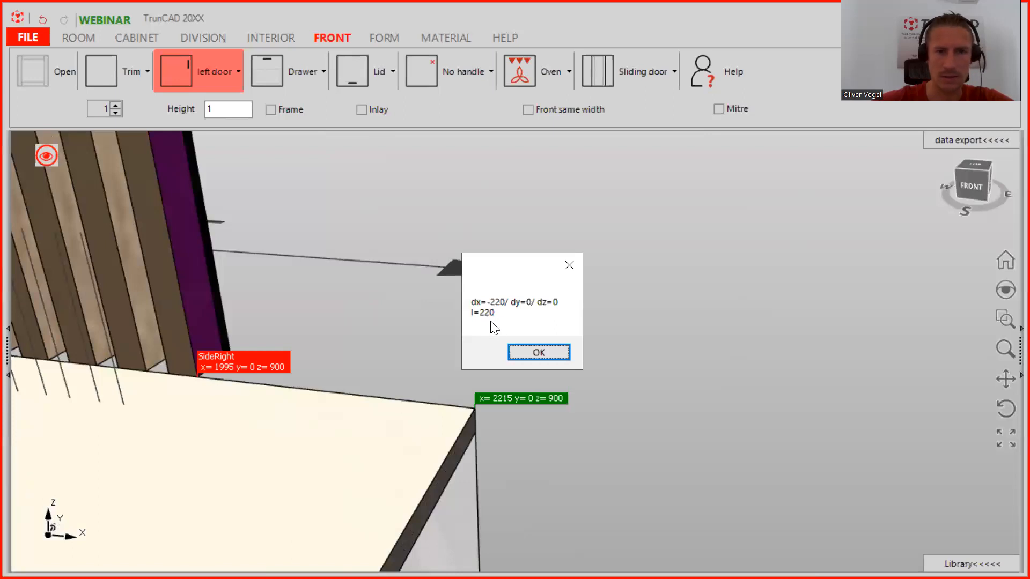
pyautogui.click(534, 354)
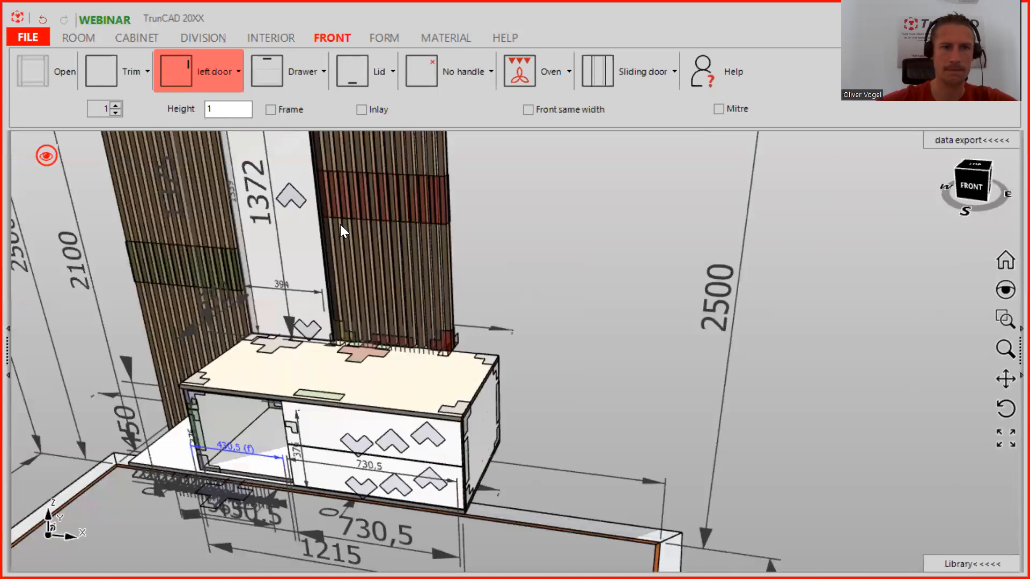
# Isolate the right slat panel and set its cabinet width to =220+565.
pyautogui.moveTo(140, 181); pyautogui.dragTo(372, 278, button='middle')
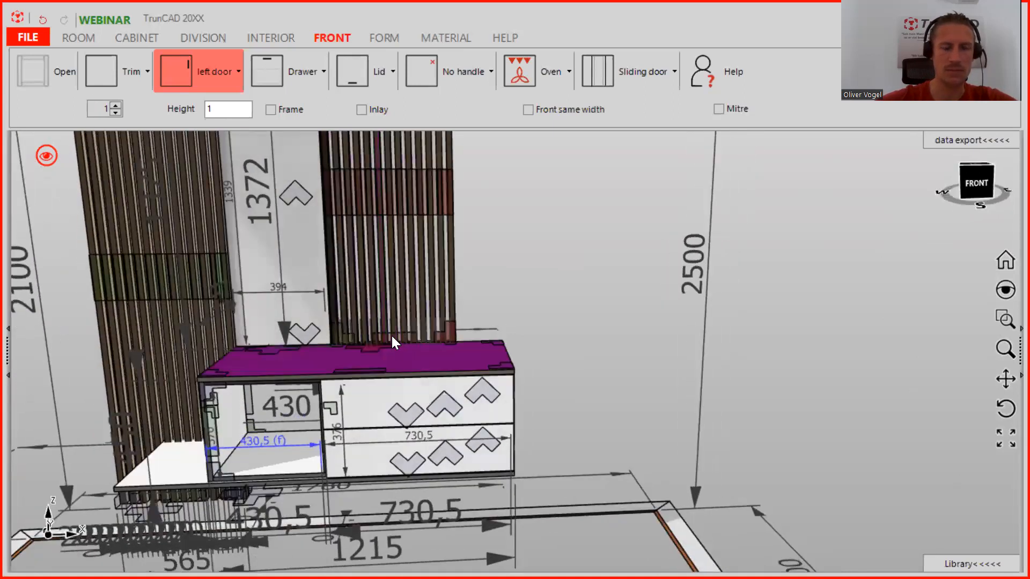
pyautogui.click(51, 155)
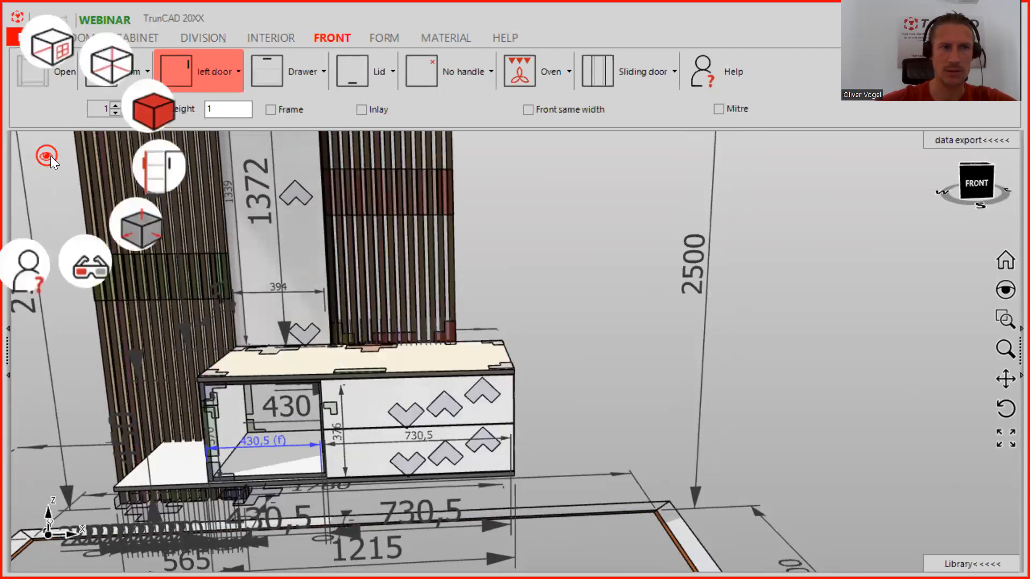
pyautogui.click(50, 38)
pyautogui.click(50, 37)
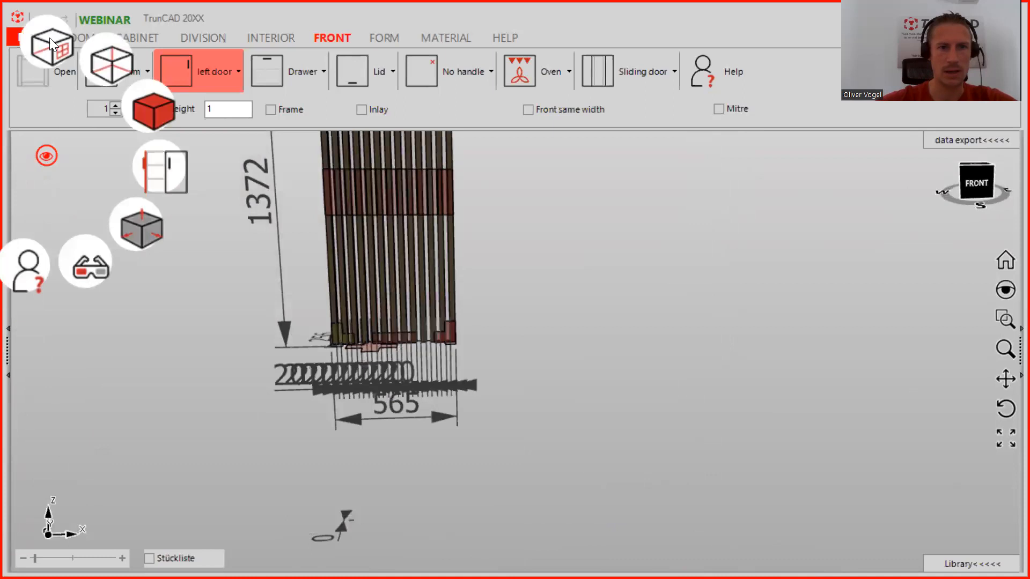
pyautogui.click(442, 419)
pyautogui.press('Left')
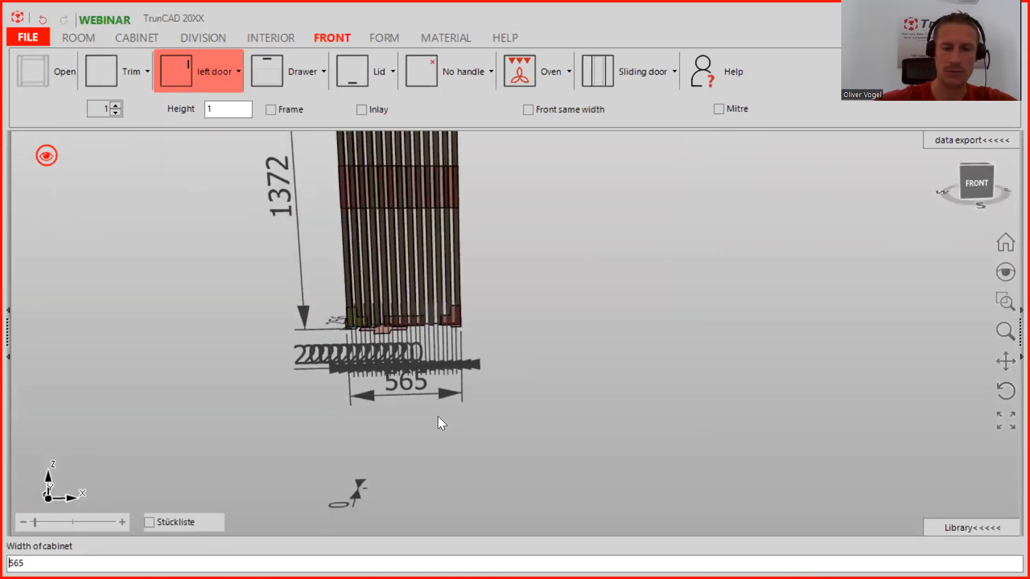
pyautogui.write('=220+')
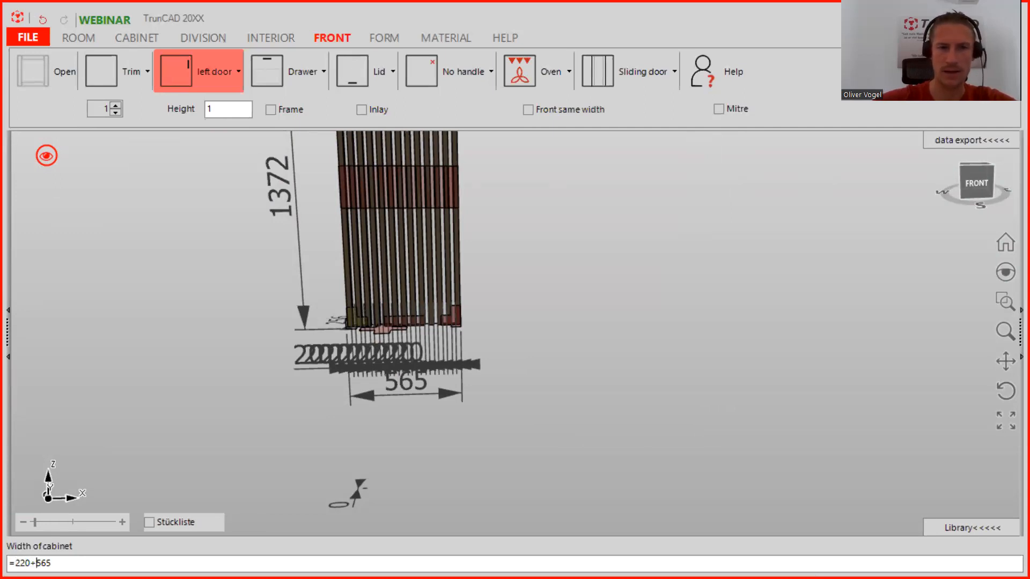
pyautogui.press('Return')
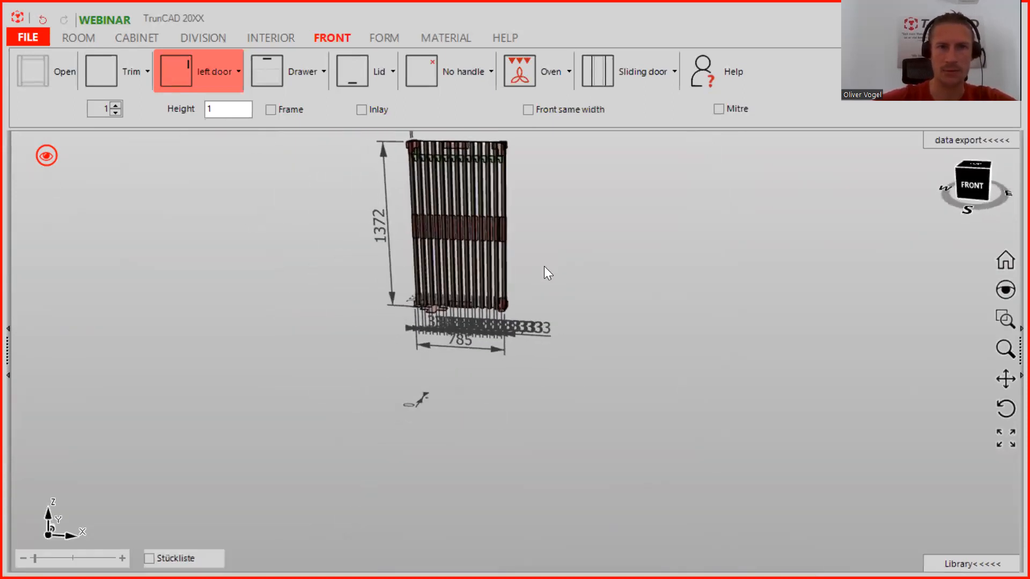
# Add four more vertical slats to the main area of the widened right slat panel.
pyautogui.keyDown('ctrl'); pyautogui.moveTo(552, 239); pyautogui.dragTo(552, 360, button='middle'); pyautogui.keyUp('ctrl')
pyautogui.scroll(4, 525, 279)
pyautogui.moveTo(526, 279)
pyautogui.mouseDown(button='middle')
pyautogui.moveTo(549, 263)
pyautogui.moveTo(528, 278)
pyautogui.mouseUp(button='middle')
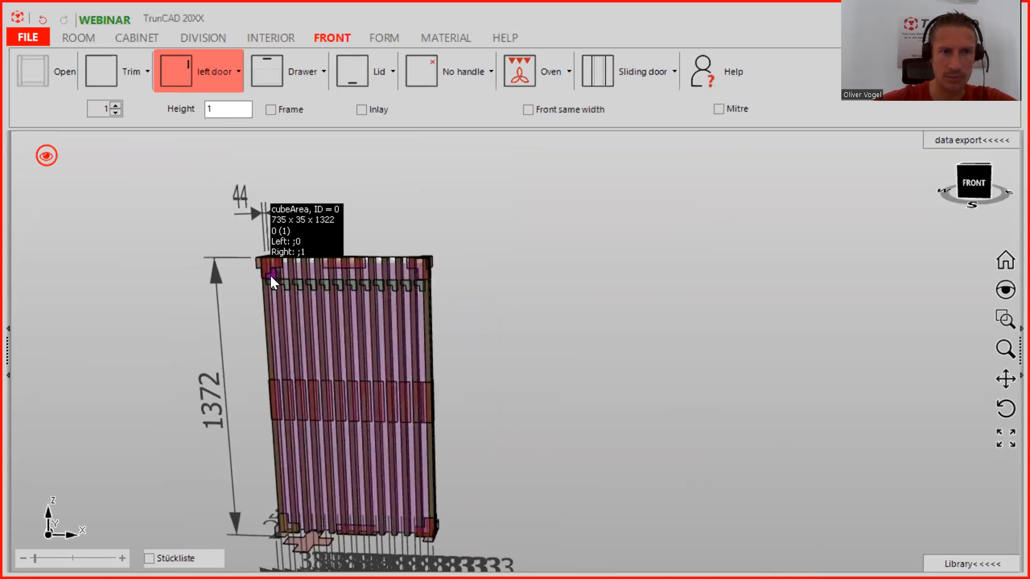
pyautogui.scroll(3, 271, 275)
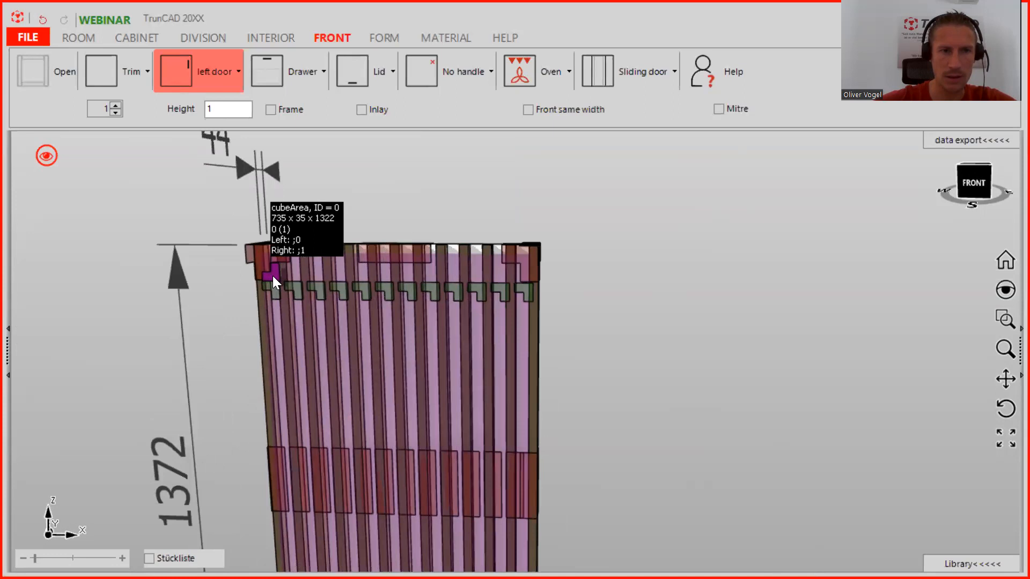
pyautogui.rightClick(273, 275)
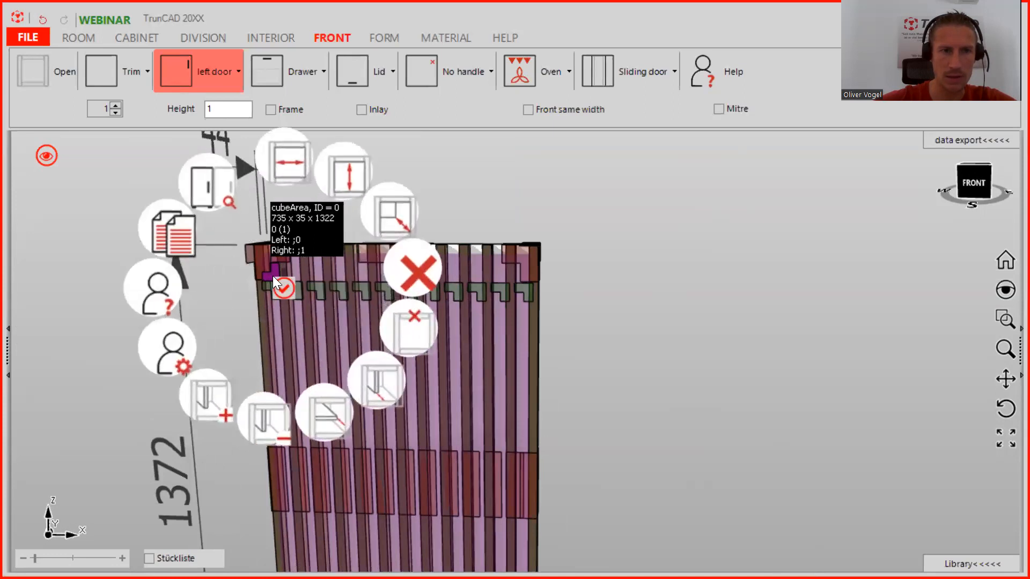
pyautogui.click(205, 398)
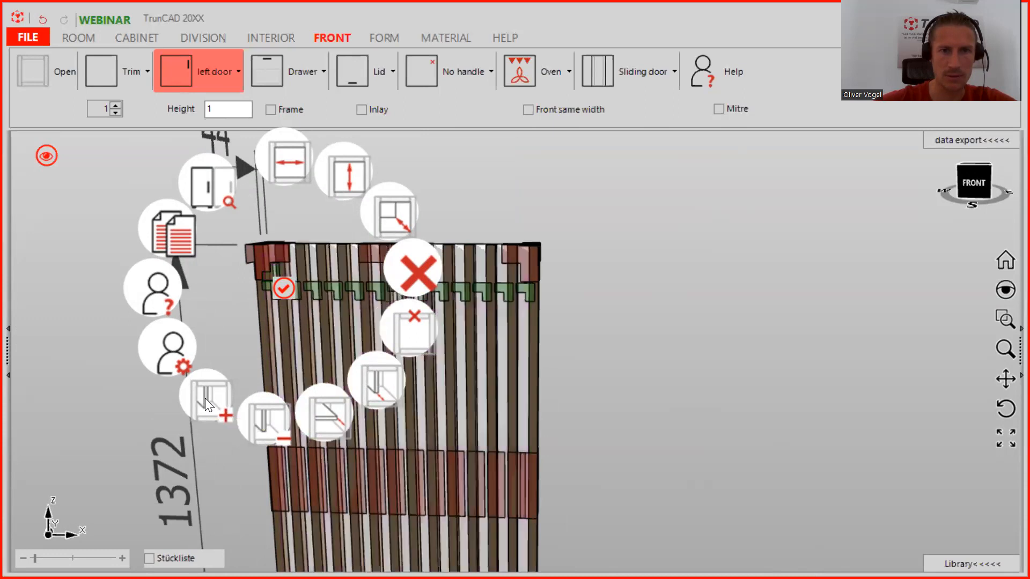
pyautogui.click(205, 398)
pyautogui.click(205, 398)
pyautogui.click(205, 398)
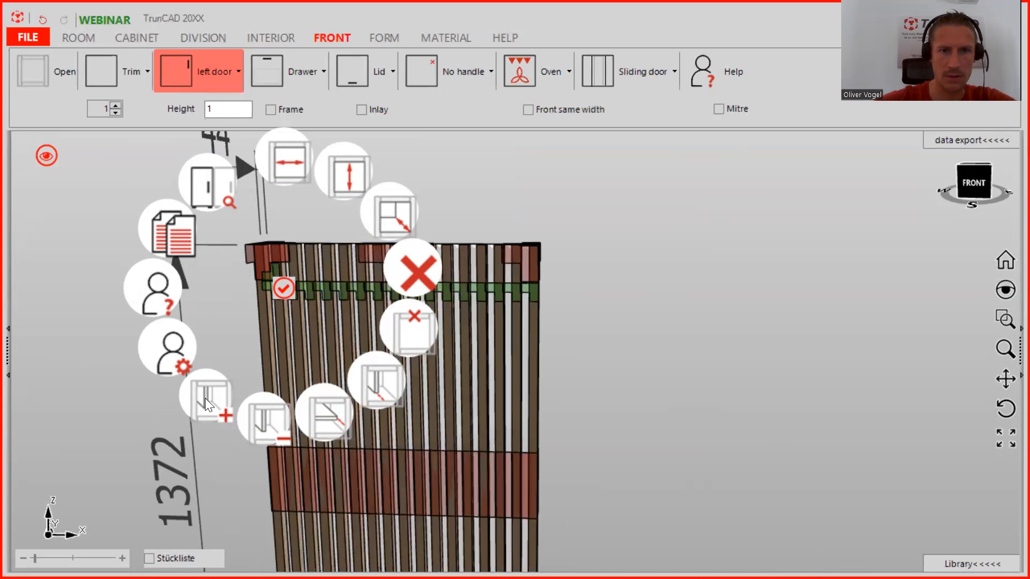
# Display the complete furniture arrangement again and check the widened slat panel's fit above the sideboard.
pyautogui.scroll(-5, 619, 322)
pyautogui.moveTo(686, 330); pyautogui.dragTo(666, 350, button='middle')
pyautogui.click(46, 154)
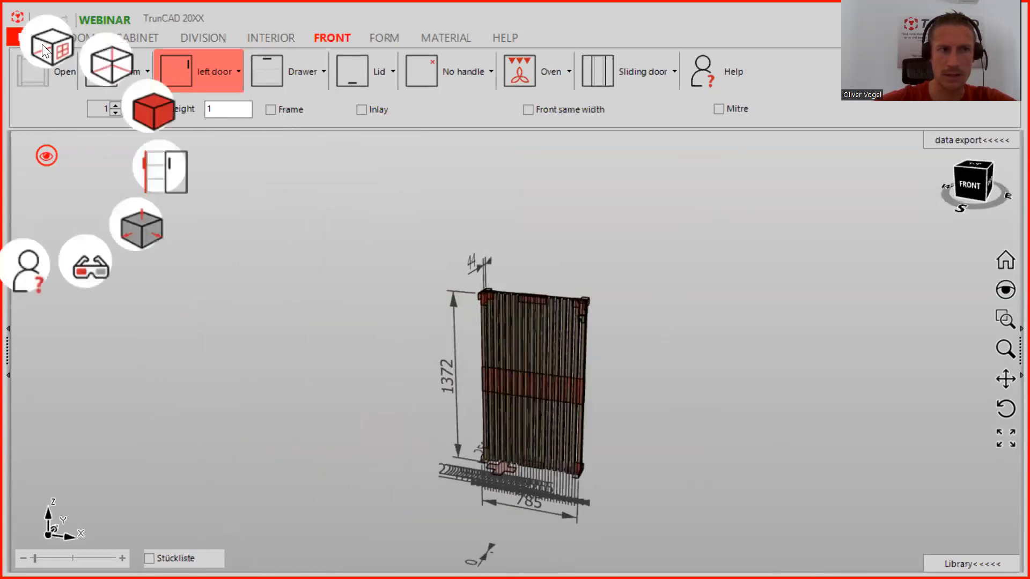
pyautogui.click(44, 43)
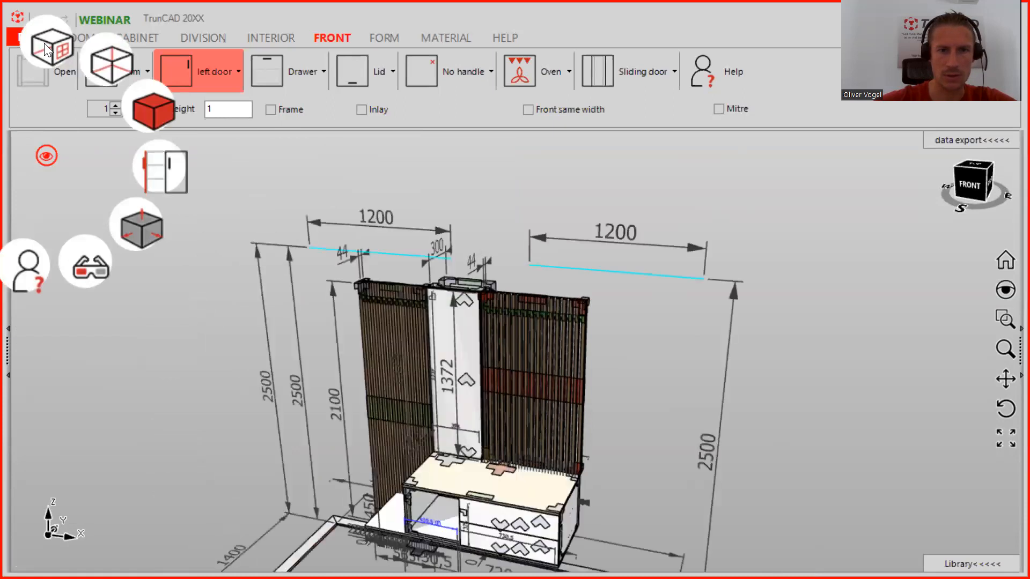
pyautogui.moveTo(462, 376); pyautogui.dragTo(482, 341, button='middle')
pyautogui.moveTo(454, 298); pyautogui.dragTo(498, 321, button='middle')
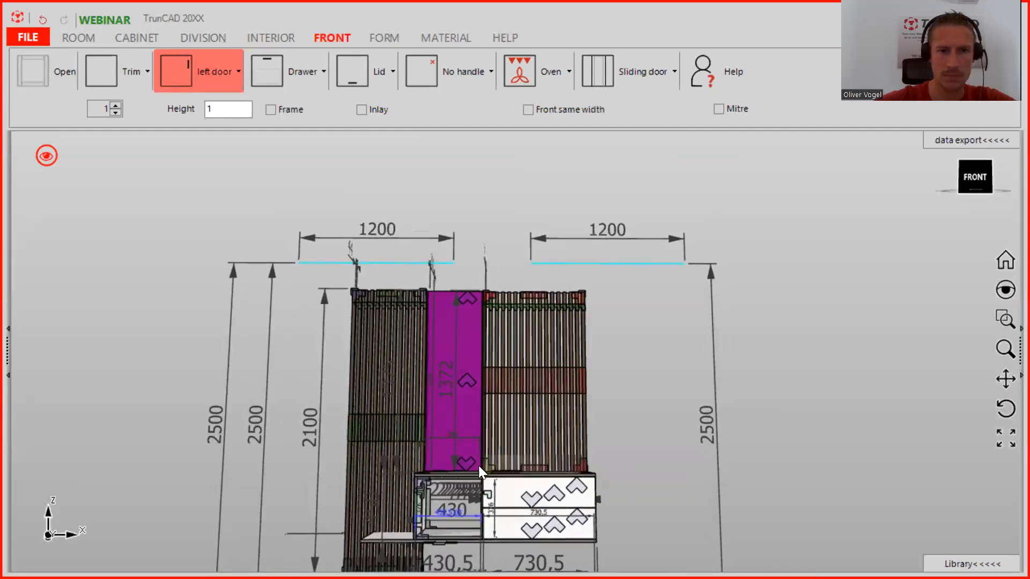
pyautogui.scroll(3, 466, 456)
pyautogui.moveTo(473, 469)
pyautogui.mouseDown(button='middle')
pyautogui.moveTo(493, 475)
pyautogui.moveTo(482, 476)
pyautogui.moveTo(483, 462)
pyautogui.moveTo(478, 485)
pyautogui.mouseUp(button='middle')
pyautogui.scroll(-3, 458, 427)
pyautogui.keyDown('ctrl'); pyautogui.moveTo(461, 381); pyautogui.dragTo(450, 354, button='middle'); pyautogui.keyUp('ctrl')
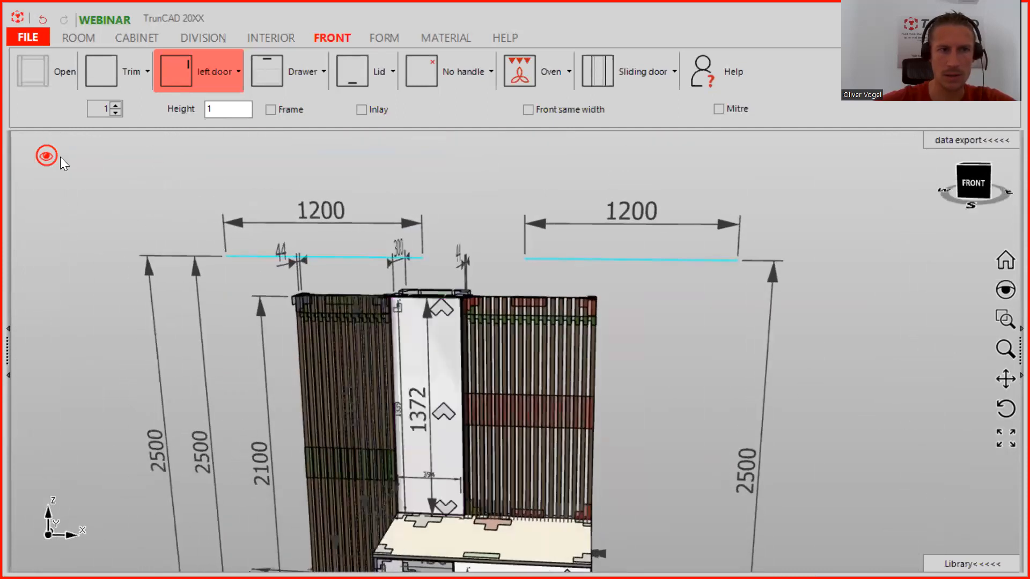
# Hide the dimensions and construction symbols to show the furniture without annotations.
pyautogui.click(54, 152)
pyautogui.click(155, 227)
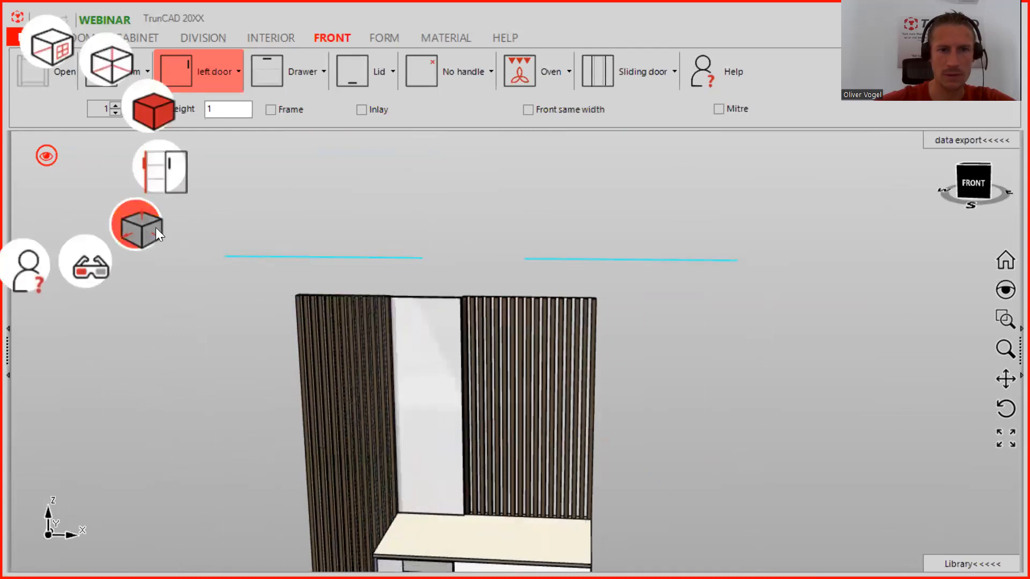
pyautogui.scroll(-2, 523, 409)
pyautogui.moveTo(550, 441); pyautogui.dragTo(526, 420, button='middle')
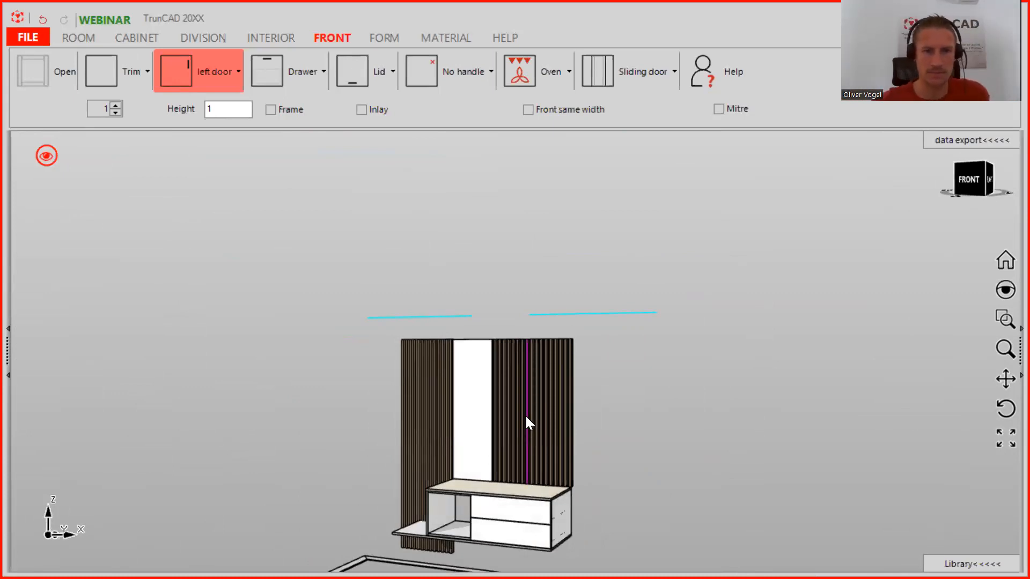
# Filter the material list by 1145 with a thickness of 25 mm.
pyautogui.click(455, 40)
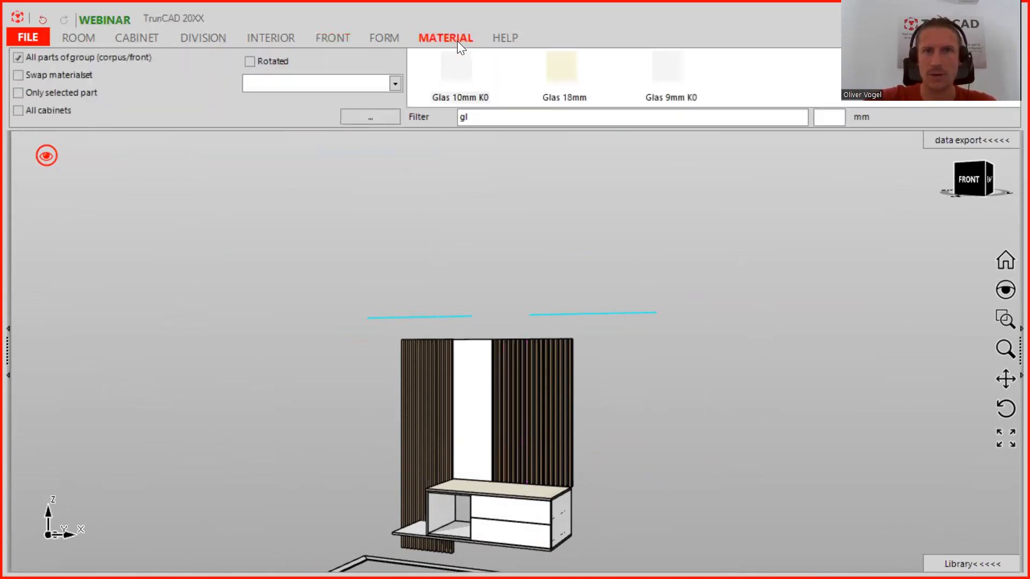
pyautogui.click(492, 118)
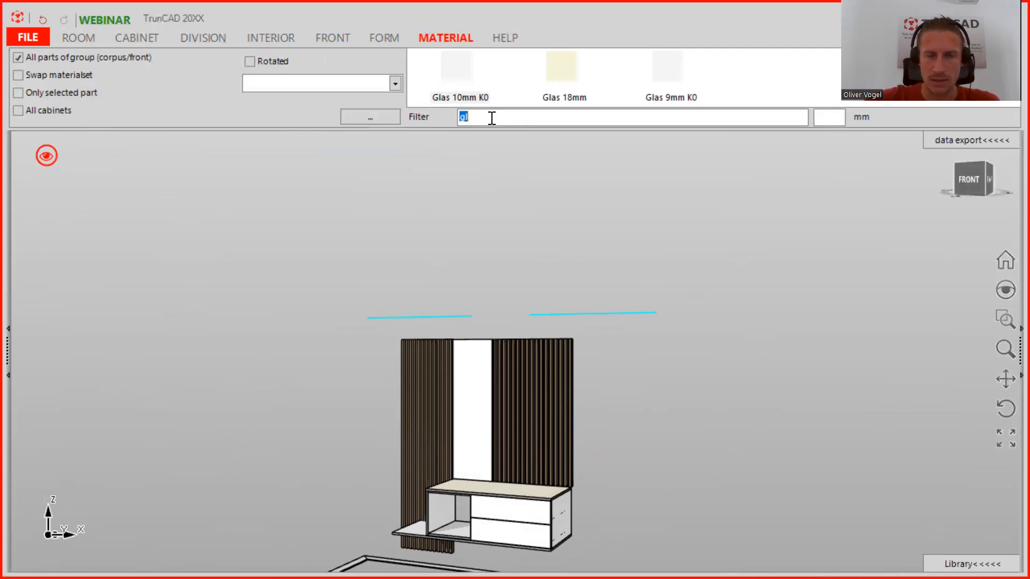
pyautogui.write('11')
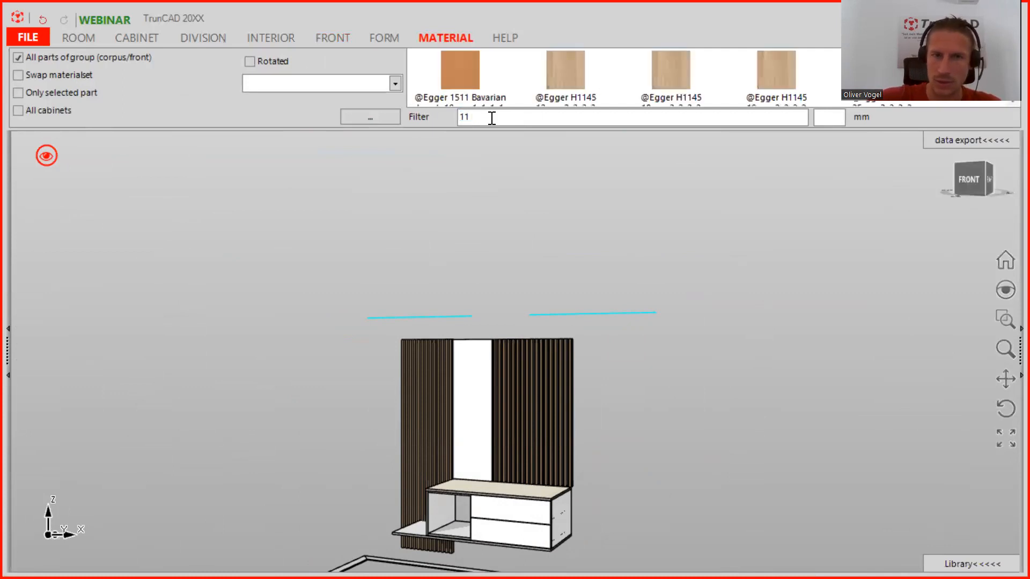
pyautogui.write('45')
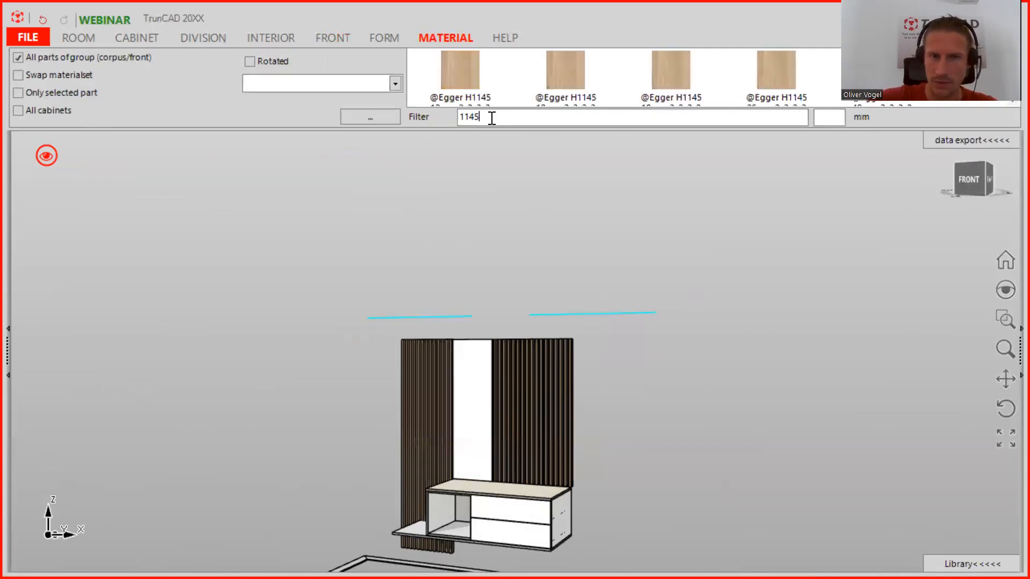
pyautogui.click(828, 120)
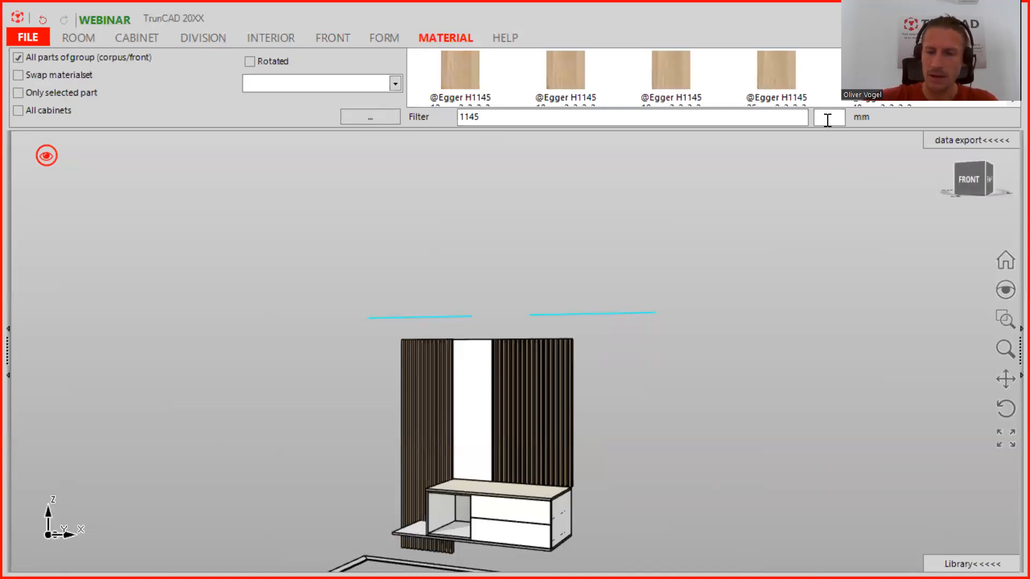
pyautogui.write('25')
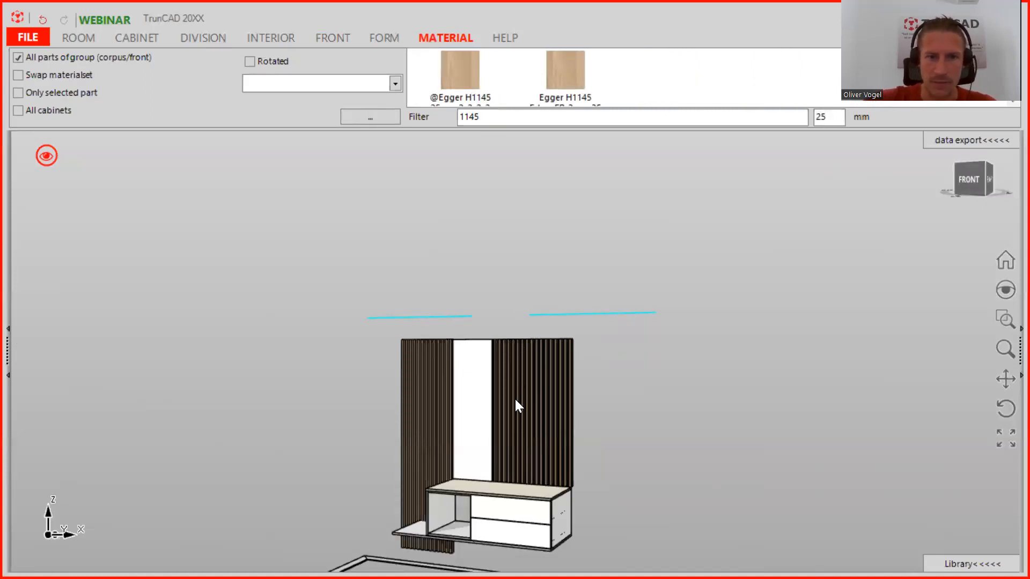
# Turn off material assignment to all parts of the group and apply Egger H1145 Edge_FB_2mm_25 to the sideboard's cover panel.
pyautogui.click(17, 57)
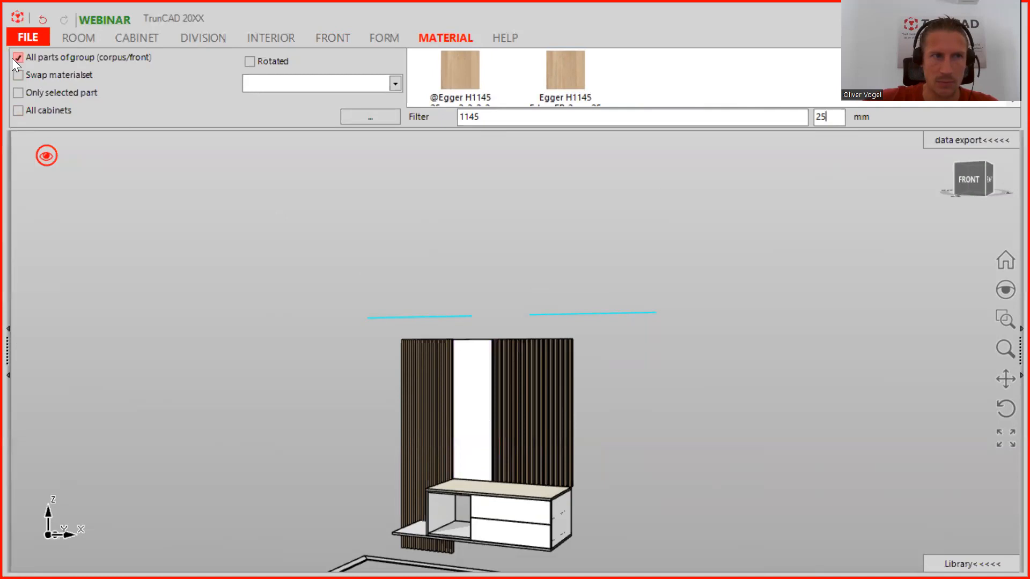
pyautogui.keyDown('ctrl'); pyautogui.moveTo(630, 529); pyautogui.dragTo(656, 454, button='middle'); pyautogui.keyUp('ctrl')
pyautogui.moveTo(655, 454); pyautogui.dragTo(658, 462, button='middle')
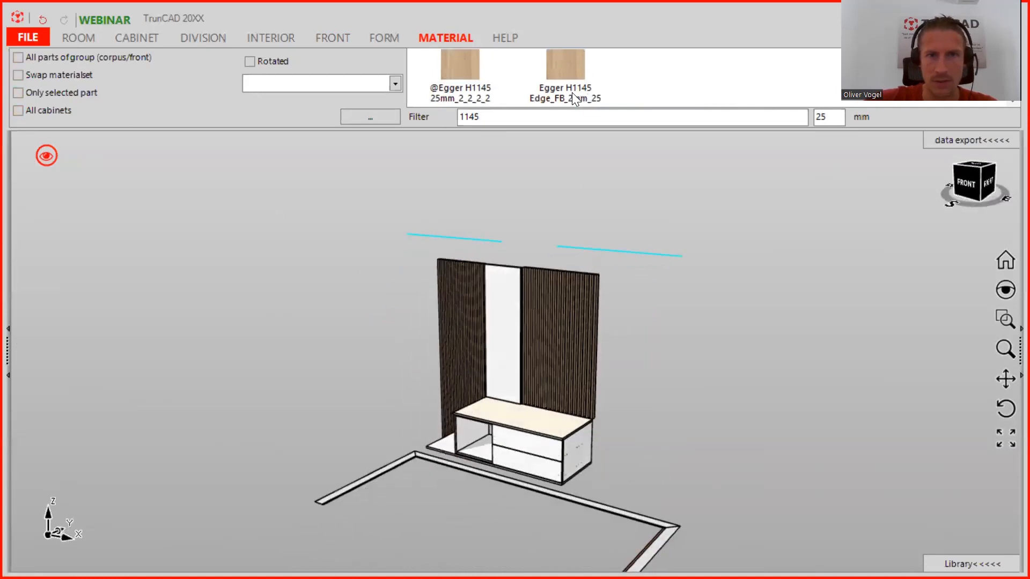
pyautogui.moveTo(561, 79); pyautogui.dragTo(538, 420)
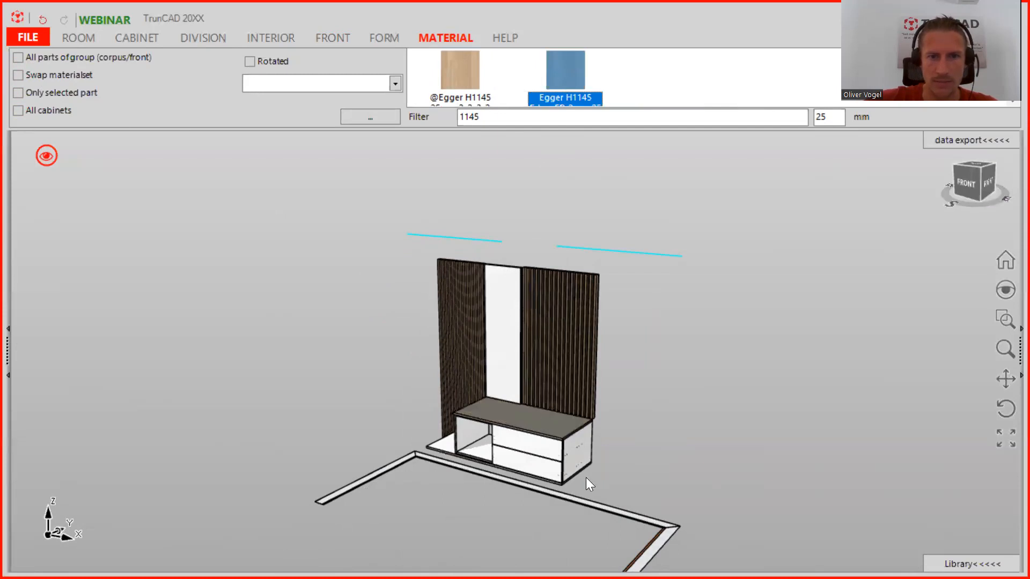
# Apply the same Egger H1145 edged material to the sideboard's projecting bottom panel, limiting the assignment to only the selected part.
pyautogui.scroll(2, 589, 476)
pyautogui.scroll(3, 584, 375)
pyautogui.moveTo(594, 372); pyautogui.dragTo(600, 322, button='middle')
pyautogui.moveTo(565, 73); pyautogui.dragTo(560, 460)
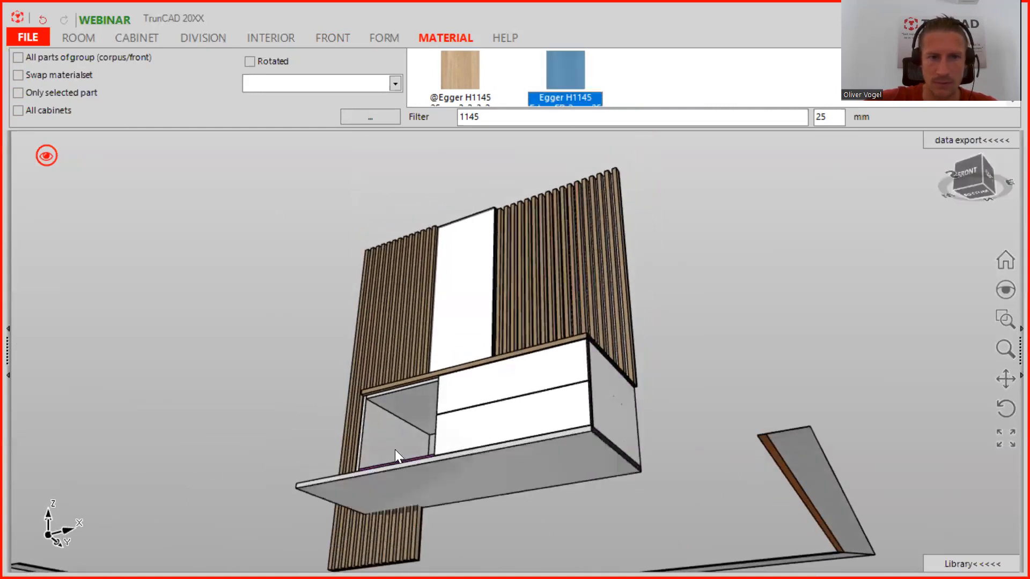
pyautogui.moveTo(667, 267)
pyautogui.mouseDown(button='middle')
pyautogui.moveTo(703, 354)
pyautogui.moveTo(680, 349)
pyautogui.moveTo(669, 256)
pyautogui.mouseUp(button='middle')
pyautogui.moveTo(553, 80); pyautogui.dragTo(521, 468)
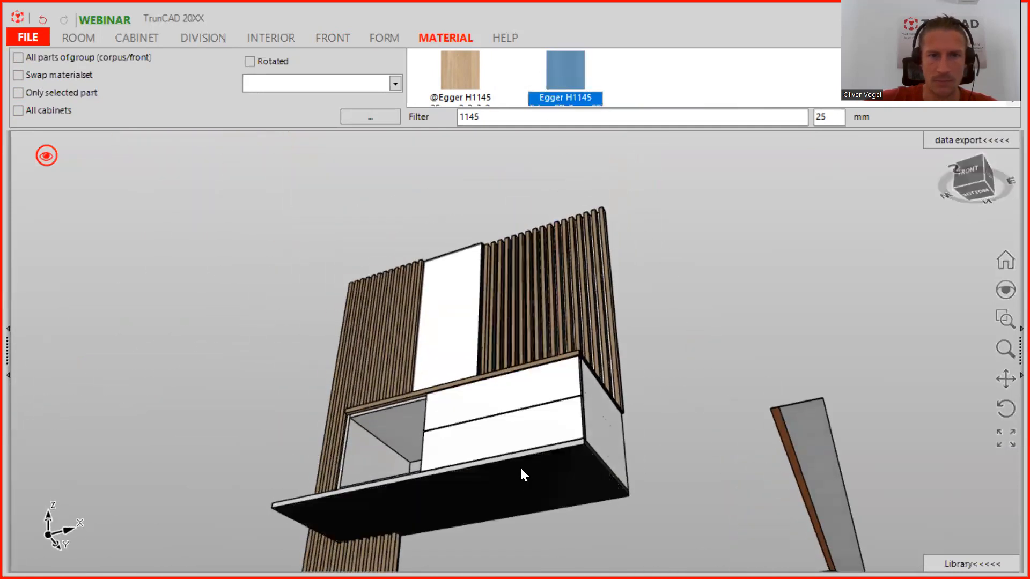
pyautogui.click(18, 93)
pyautogui.moveTo(571, 143); pyautogui.dragTo(520, 499)
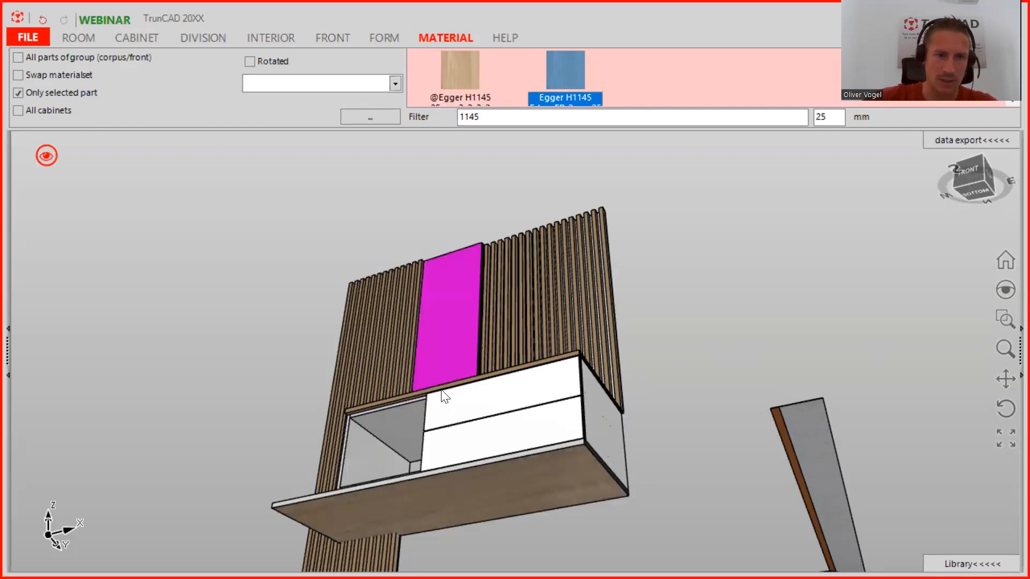
pyautogui.moveTo(230, 425); pyautogui.dragTo(279, 511, button='middle')
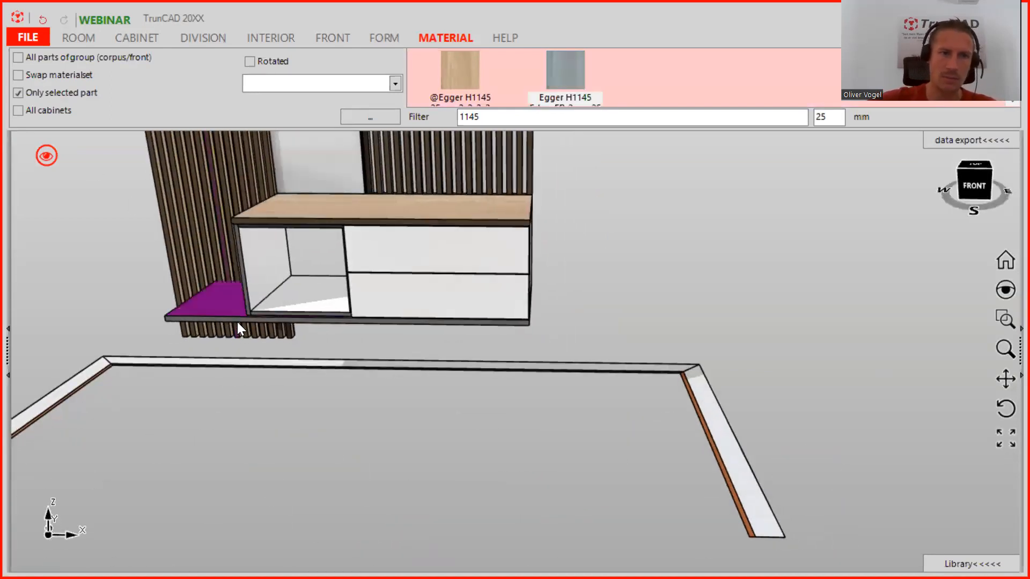
pyautogui.click(213, 295)
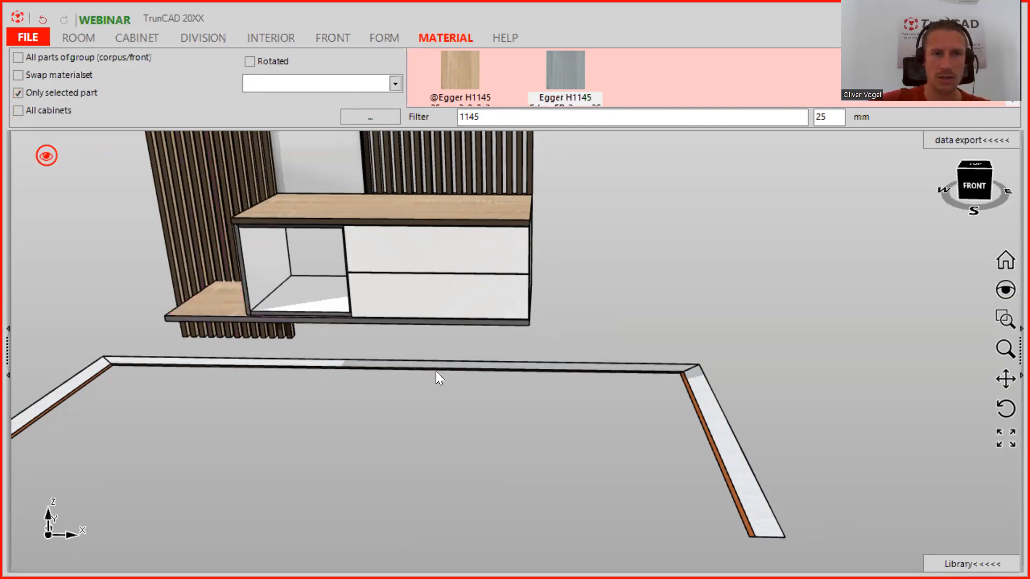
# Filter the materials to 18 mm thickness and apply the edged Egger H1145 material to the sideboard's left side and open compartment's bottom panel.
pyautogui.moveTo(599, 325); pyautogui.dragTo(562, 307, button='middle')
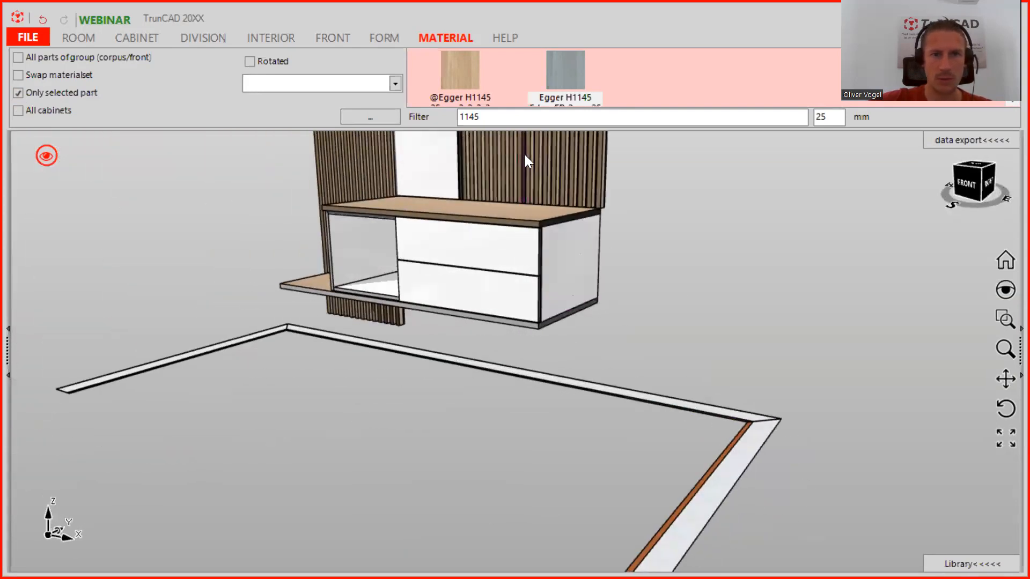
pyautogui.moveTo(483, 198); pyautogui.dragTo(601, 132, button='middle')
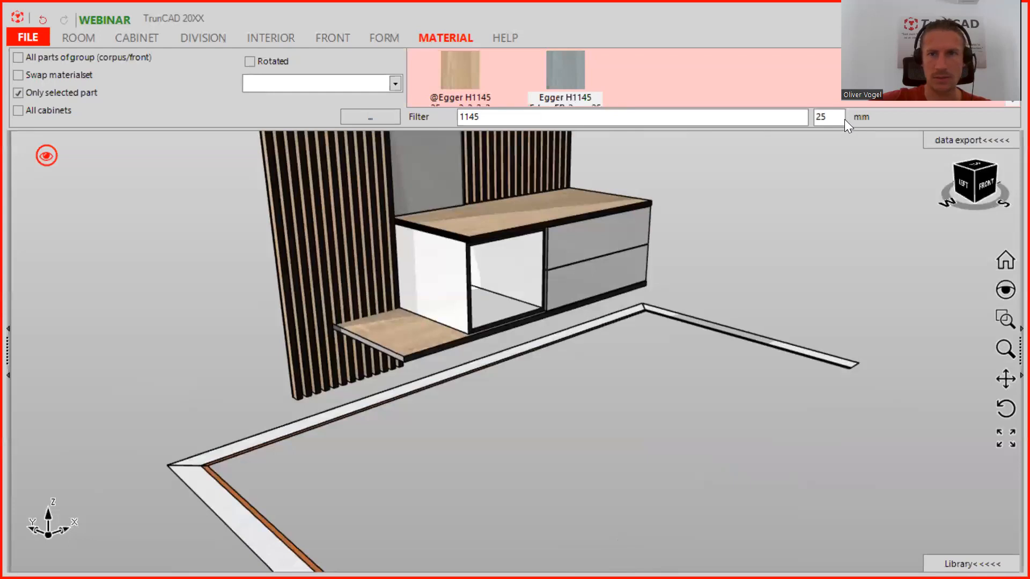
pyautogui.doubleClick(844, 117)
pyautogui.write('18')
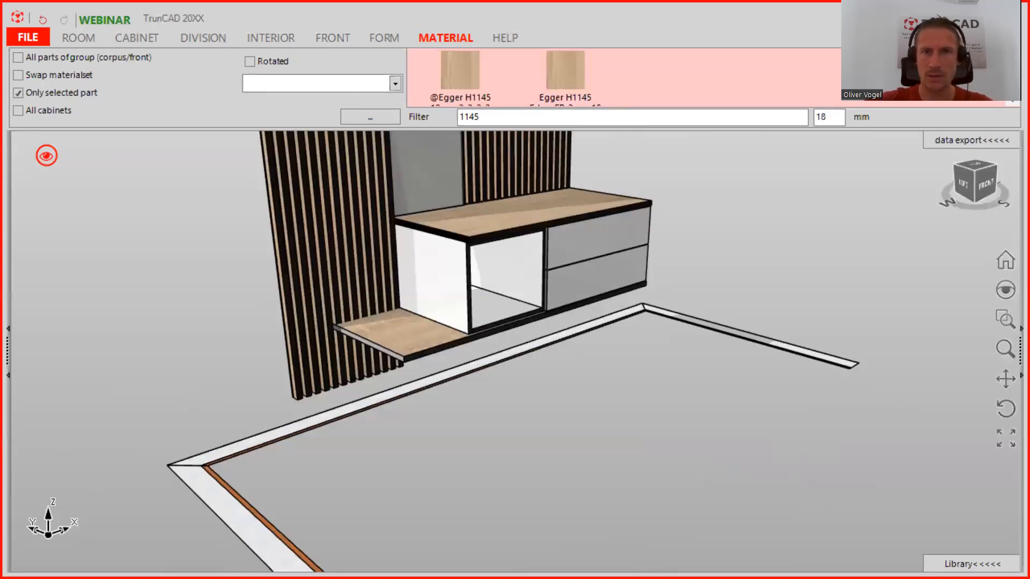
pyautogui.moveTo(564, 72); pyautogui.dragTo(453, 292)
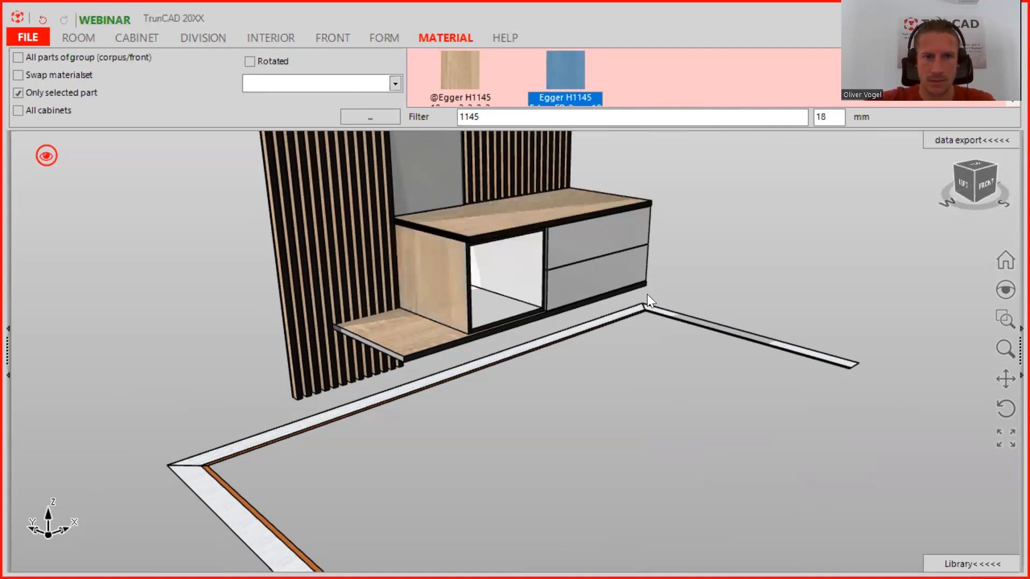
pyautogui.moveTo(679, 249); pyautogui.dragTo(592, 238, button='middle')
pyautogui.moveTo(563, 75); pyautogui.dragTo(547, 316)
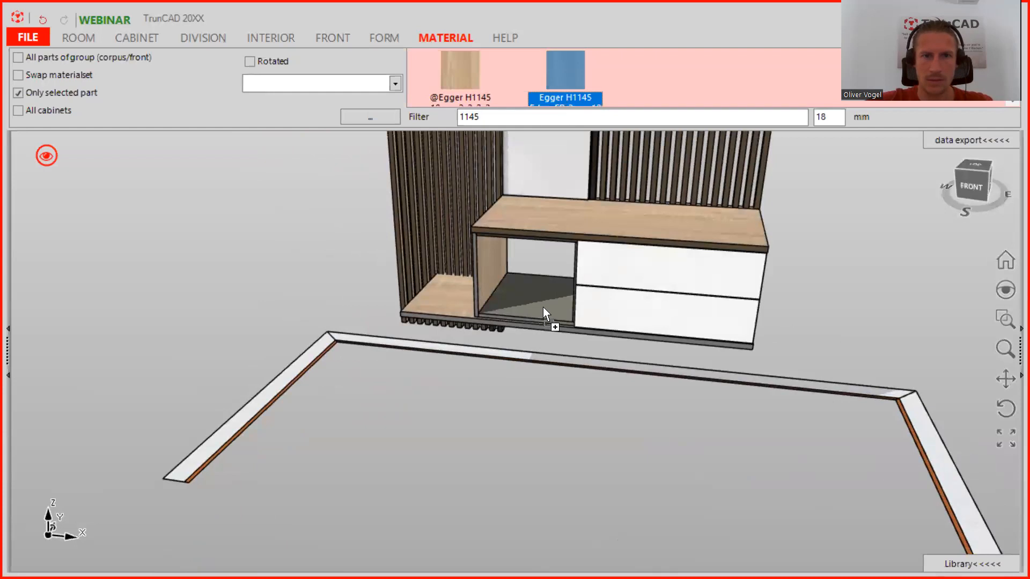
# Examine the depth alignment of the two slat panels and the middle panel from behind and from the front.
pyautogui.moveTo(568, 424); pyautogui.dragTo(475, 211, button='middle')
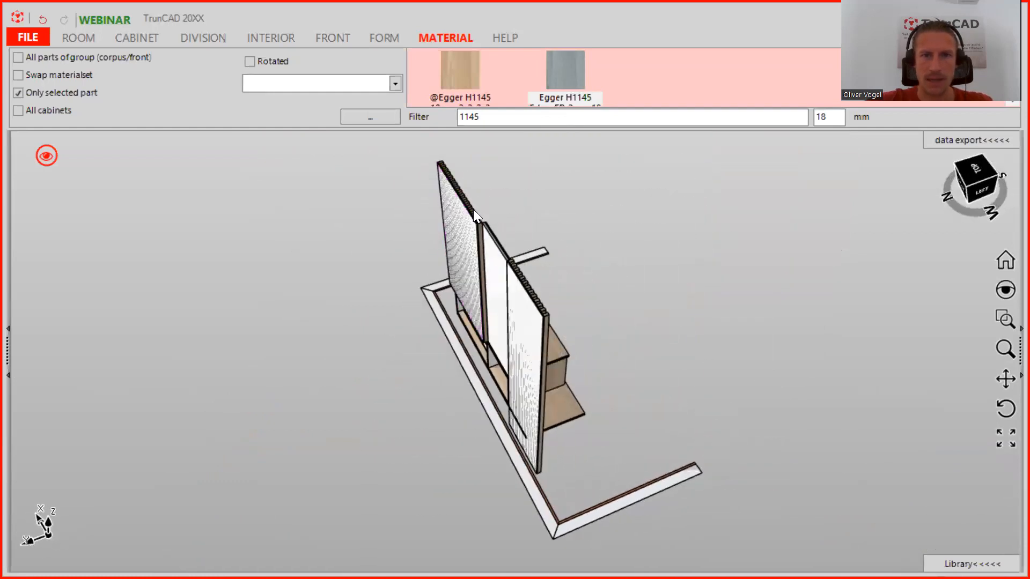
pyautogui.scroll(5, 472, 215)
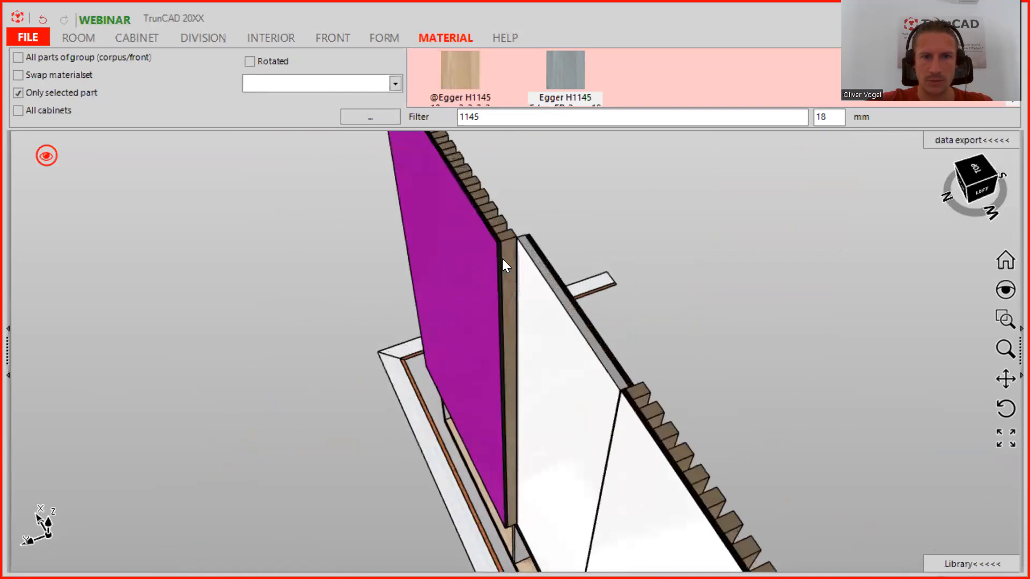
pyautogui.scroll(-1, 510, 254)
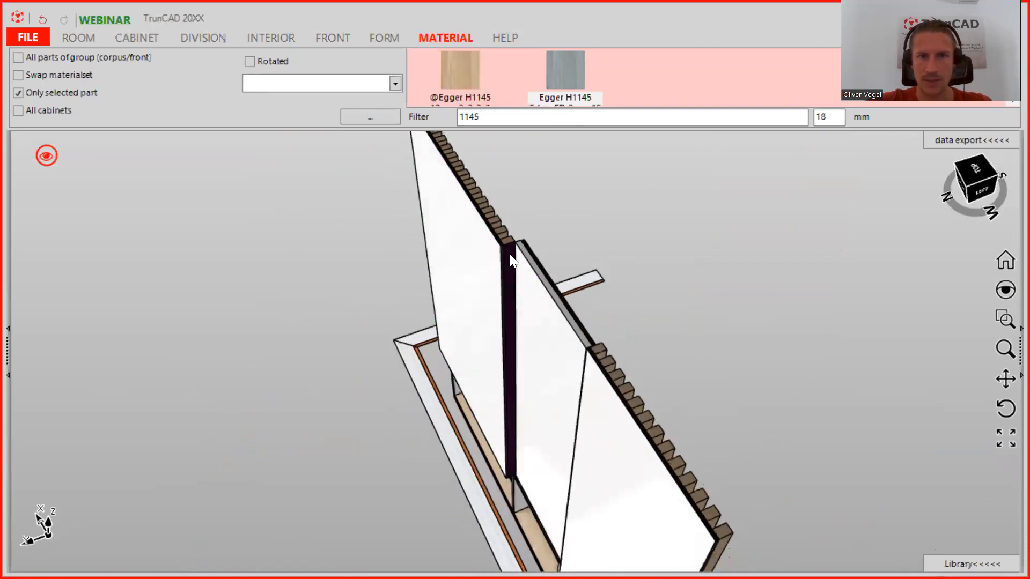
pyautogui.scroll(-3, 510, 254)
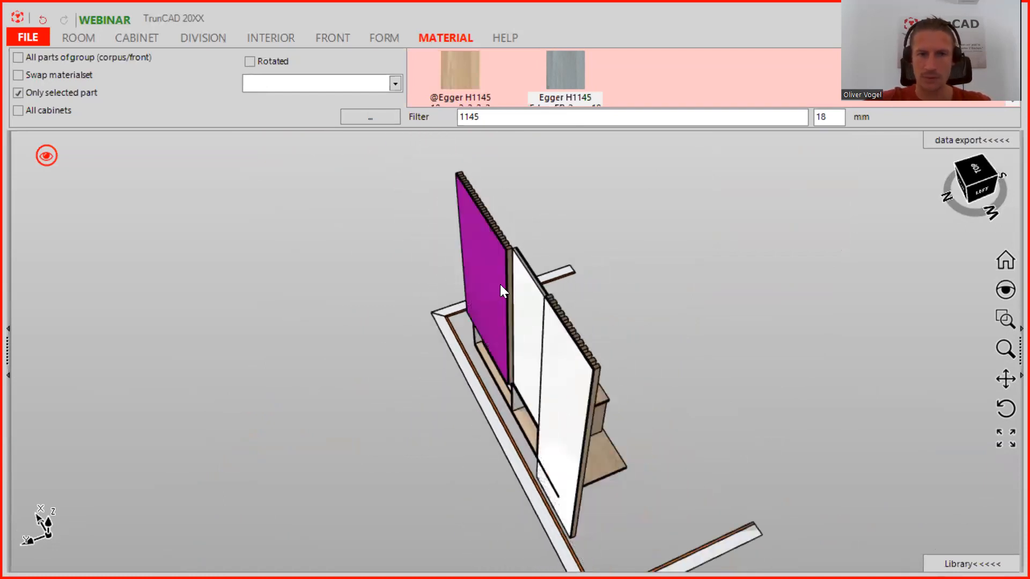
pyautogui.moveTo(575, 274); pyautogui.dragTo(383, 270, button='middle')
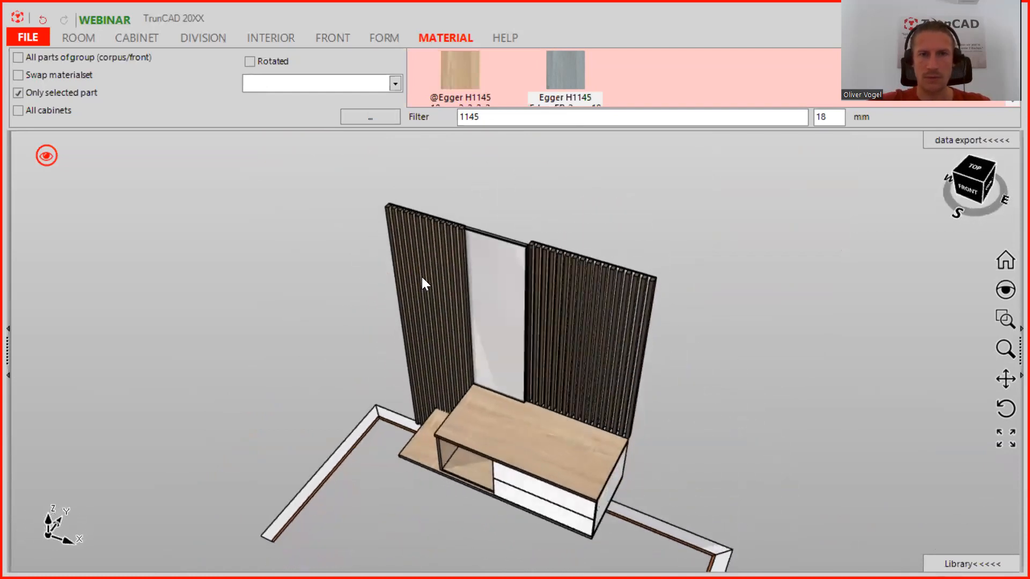
pyautogui.scroll(3, 526, 246)
pyautogui.scroll(-3, 528, 251)
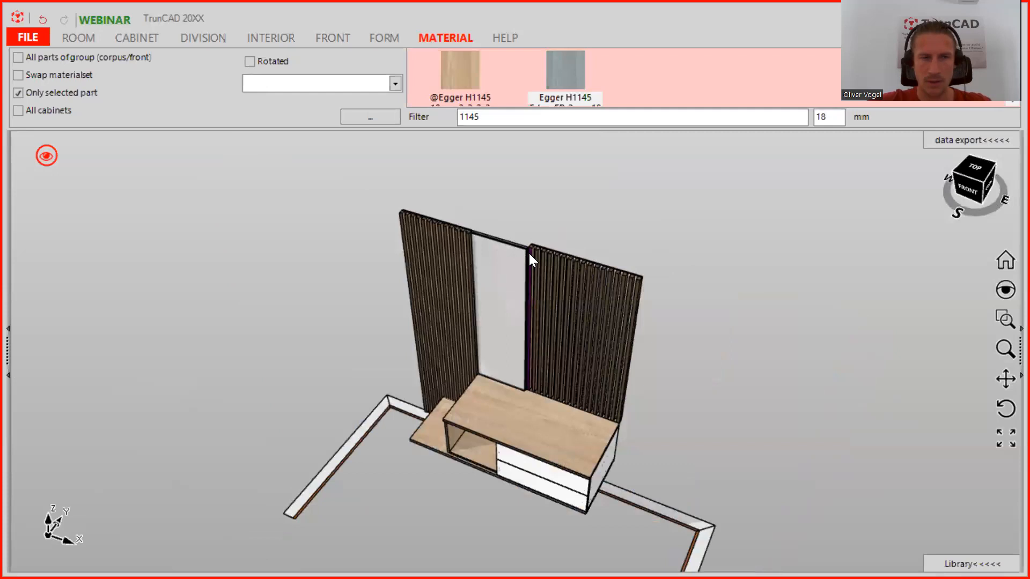
pyautogui.scroll(-3, 529, 254)
# Show the dimensions and construction symbols, and set the right slat panel's distance to back to 44 mm.
pyautogui.click(47, 155)
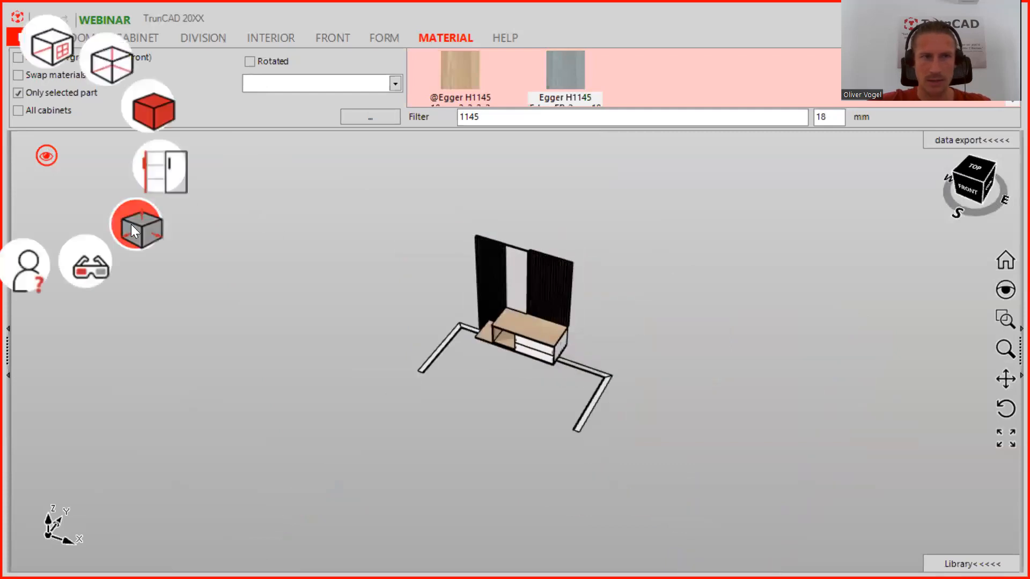
pyautogui.click(137, 225)
pyautogui.scroll(3, 533, 340)
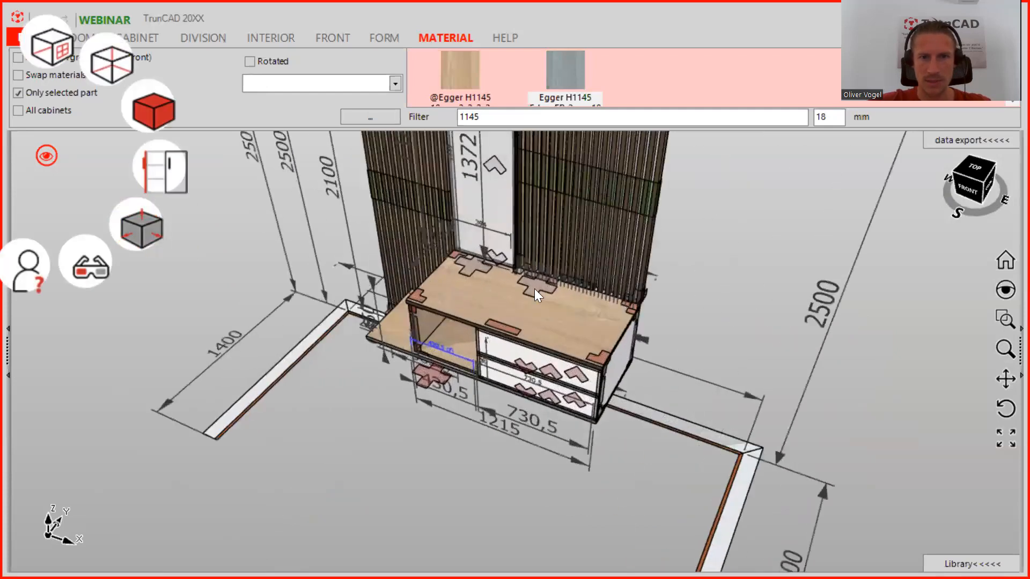
pyautogui.rightClick(538, 285)
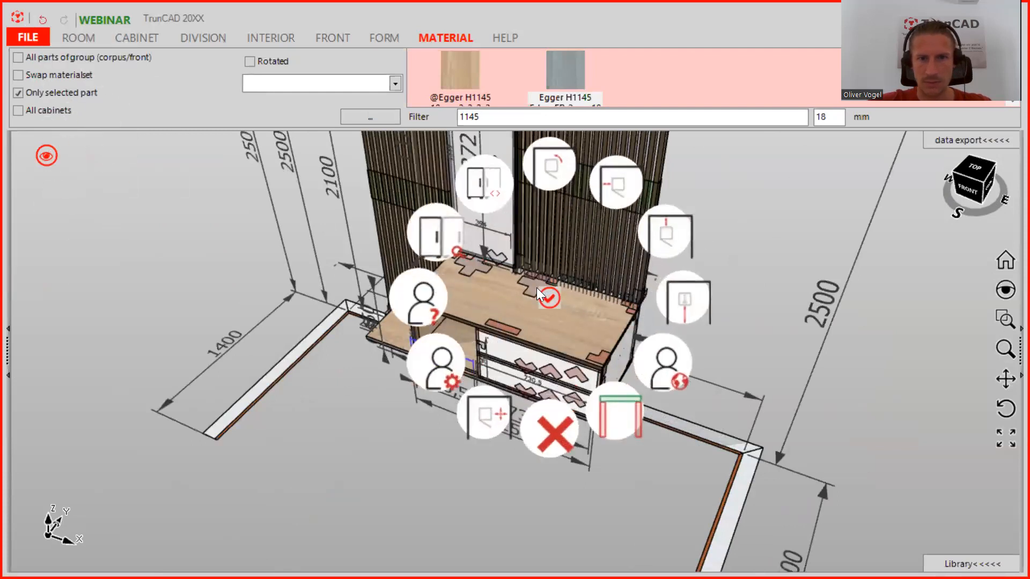
pyautogui.click(665, 236)
pyautogui.write('44')
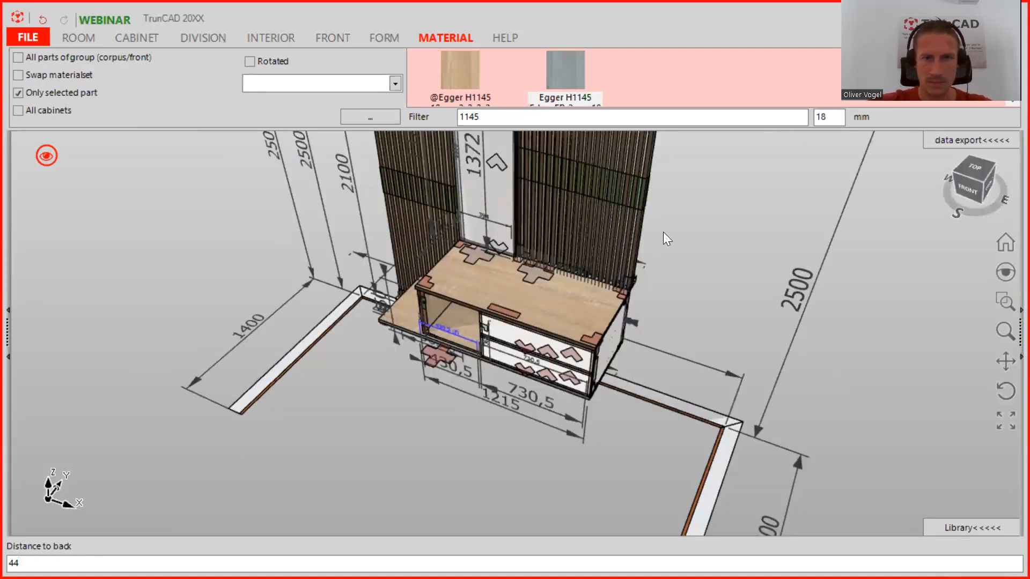
pyautogui.press('Return')
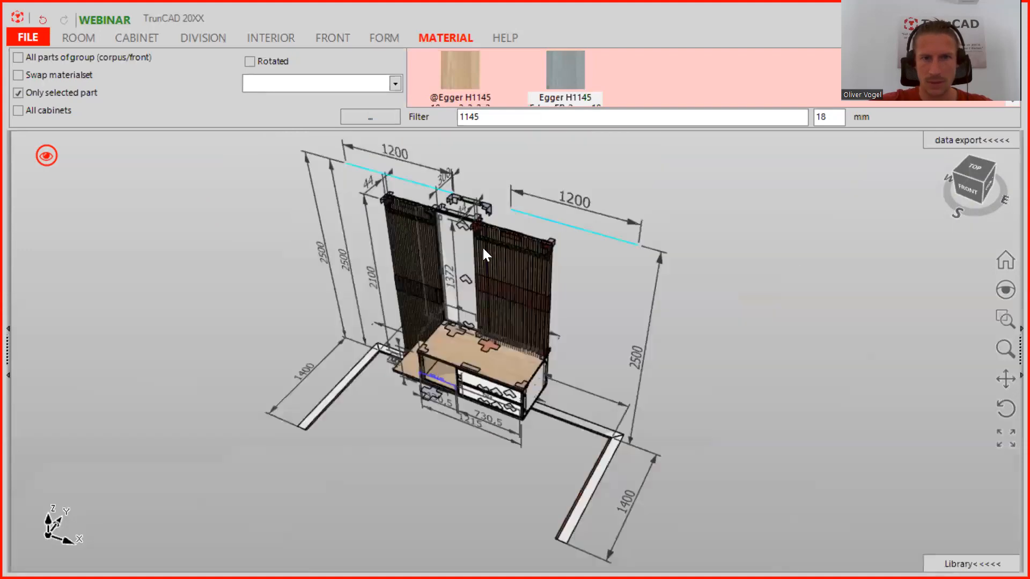
# Examine the upper corners and edges of the white middle front where it meets the neighbouring slat panels.
pyautogui.scroll(3, 463, 230)
pyautogui.moveTo(462, 230); pyautogui.dragTo(531, 209, button='middle')
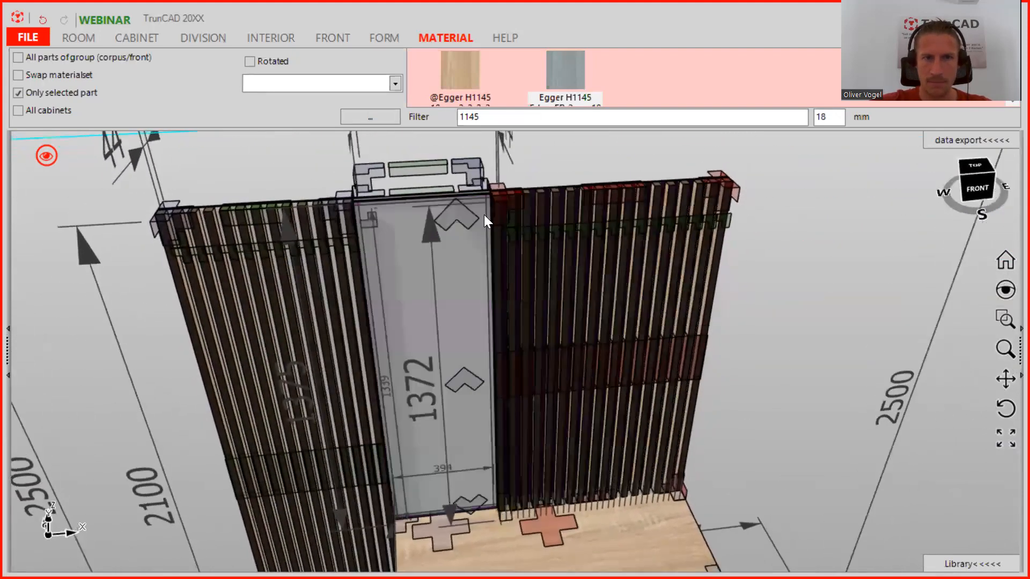
pyautogui.scroll(2, 482, 204)
pyautogui.scroll(3, 487, 209)
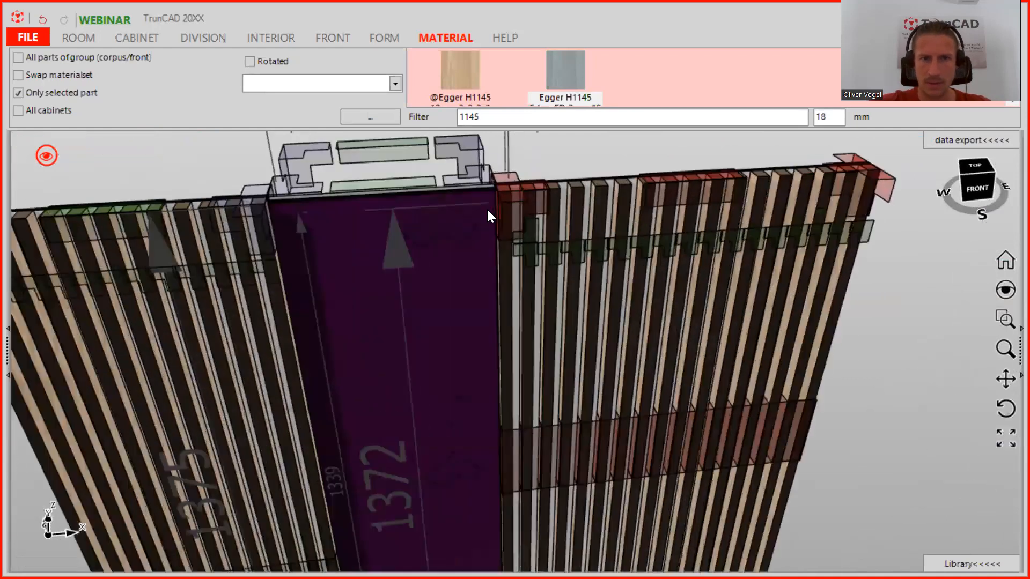
pyautogui.moveTo(508, 170); pyautogui.dragTo(491, 185, button='middle')
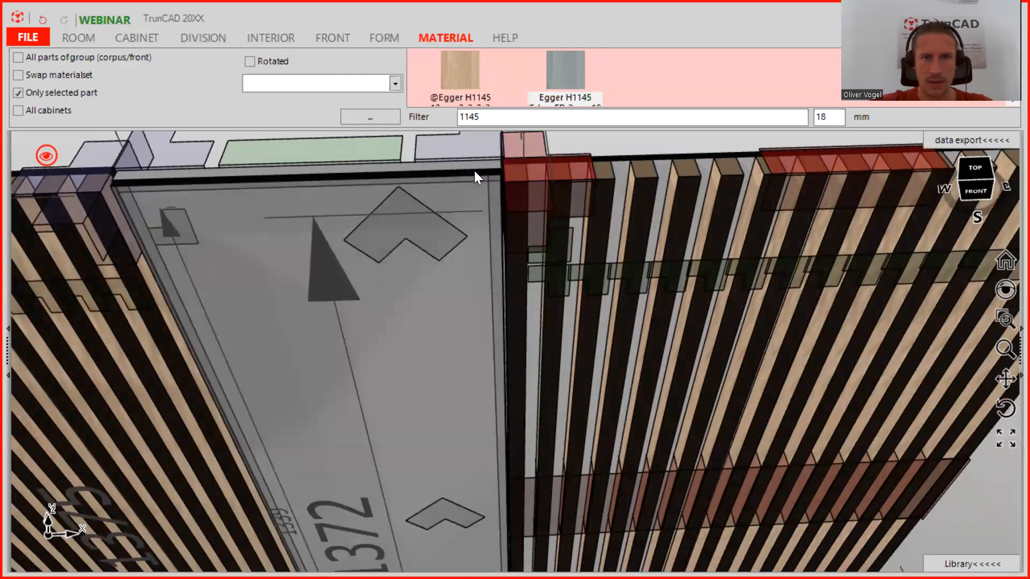
pyautogui.scroll(2, 476, 173)
pyautogui.scroll(3, 475, 171)
pyautogui.moveTo(580, 177); pyautogui.dragTo(573, 225, button='middle')
pyautogui.scroll(-2, 585, 174)
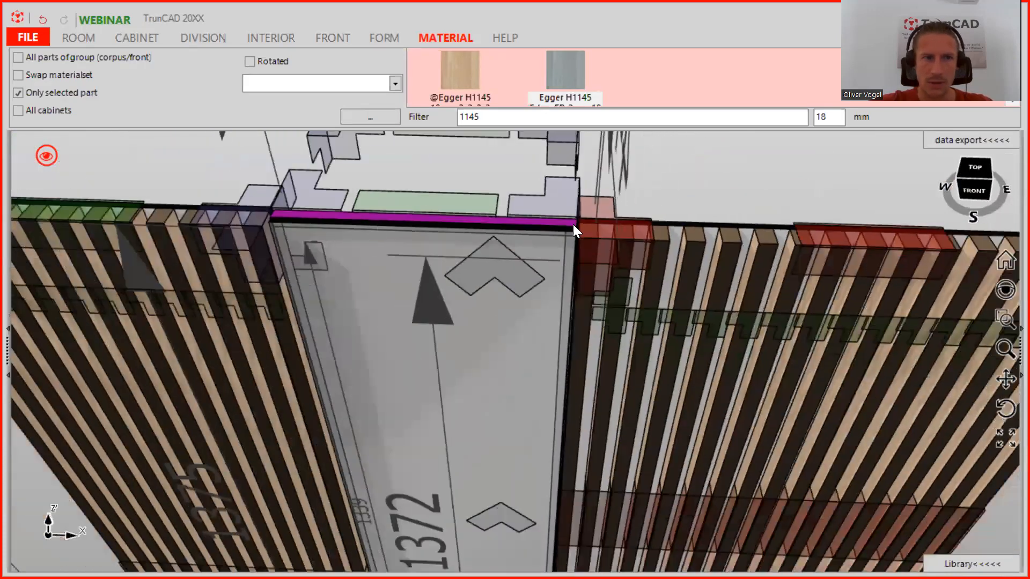
pyautogui.keyDown('ctrl'); pyautogui.moveTo(282, 216); pyautogui.dragTo(357, 222, button='middle'); pyautogui.keyUp('ctrl')
pyautogui.scroll(5, 357, 222)
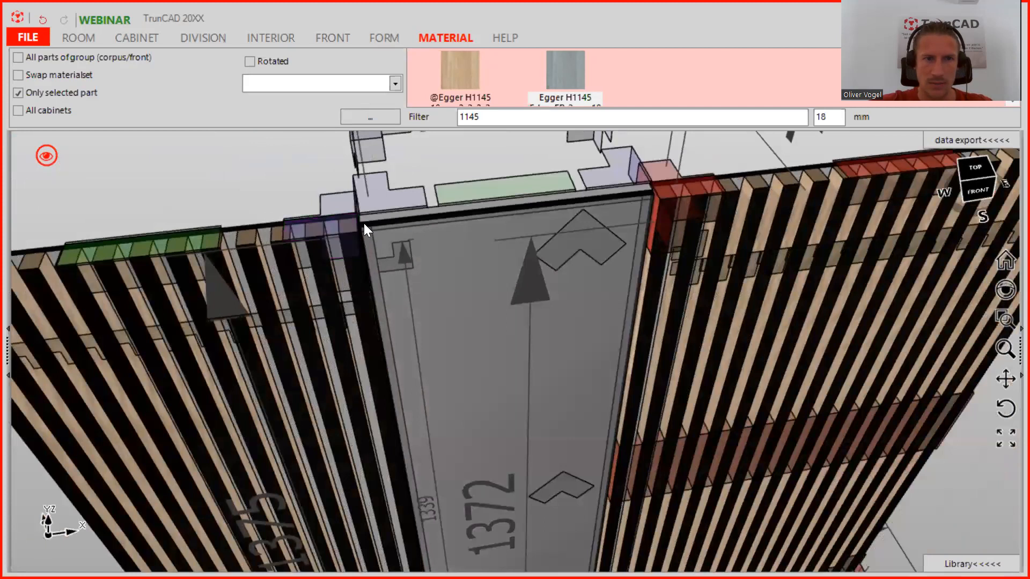
pyautogui.scroll(5, 362, 224)
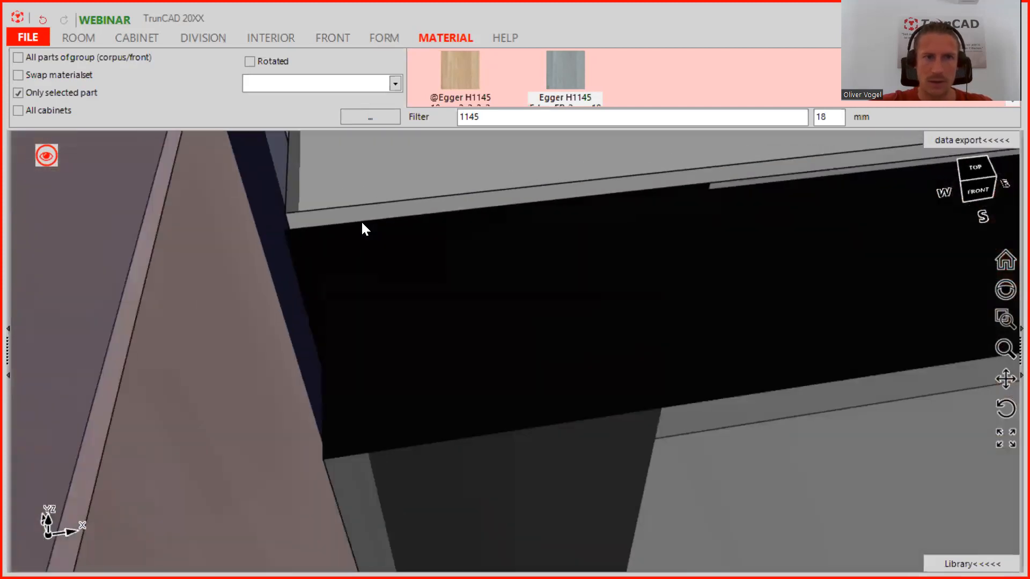
pyautogui.scroll(-4, 362, 223)
pyautogui.moveTo(362, 221); pyautogui.dragTo(348, 157, button='middle')
pyautogui.scroll(-5, 367, 183)
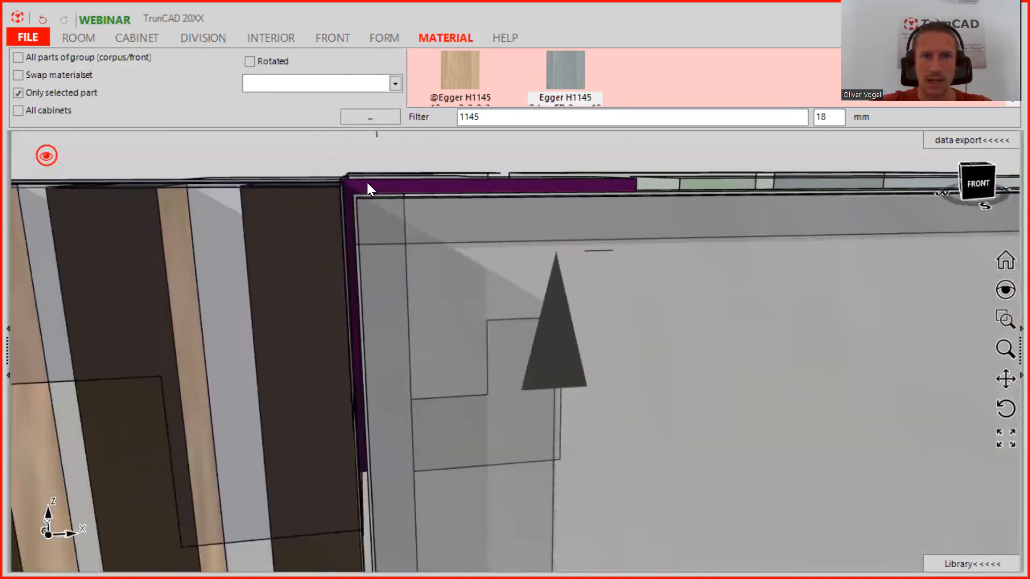
pyautogui.scroll(-3, 366, 182)
pyautogui.moveTo(418, 220); pyautogui.dragTo(505, 220, button='middle')
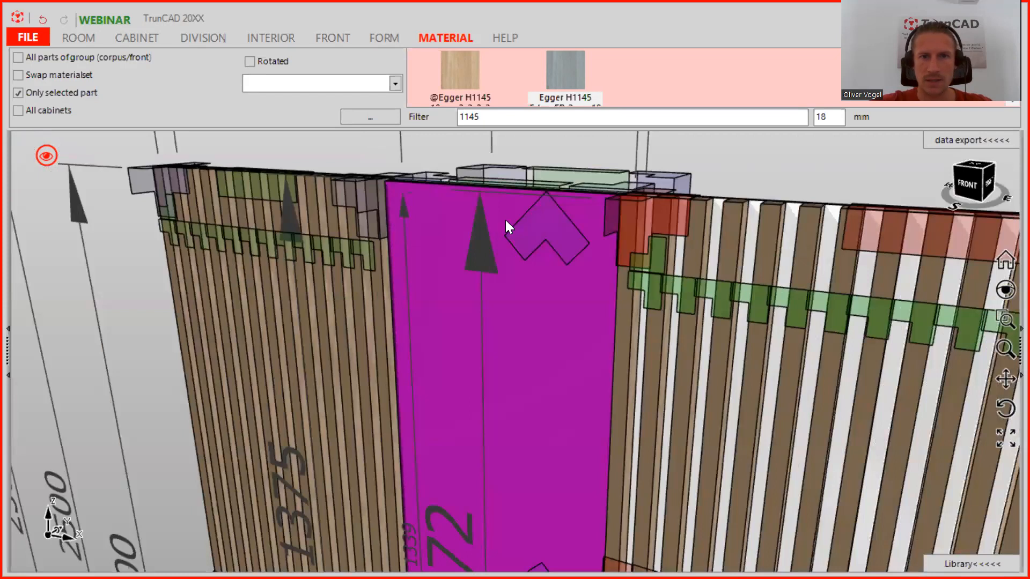
pyautogui.scroll(-5, 539, 227)
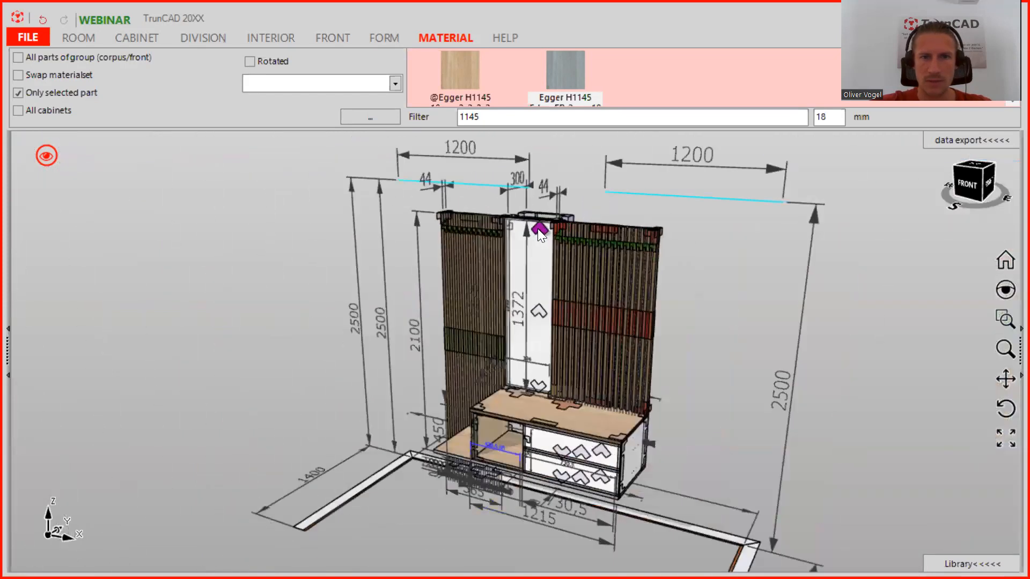
# Set the white middle front's space below, on top, left and right to 0, and save its settings.
pyautogui.rightClick(537, 229)
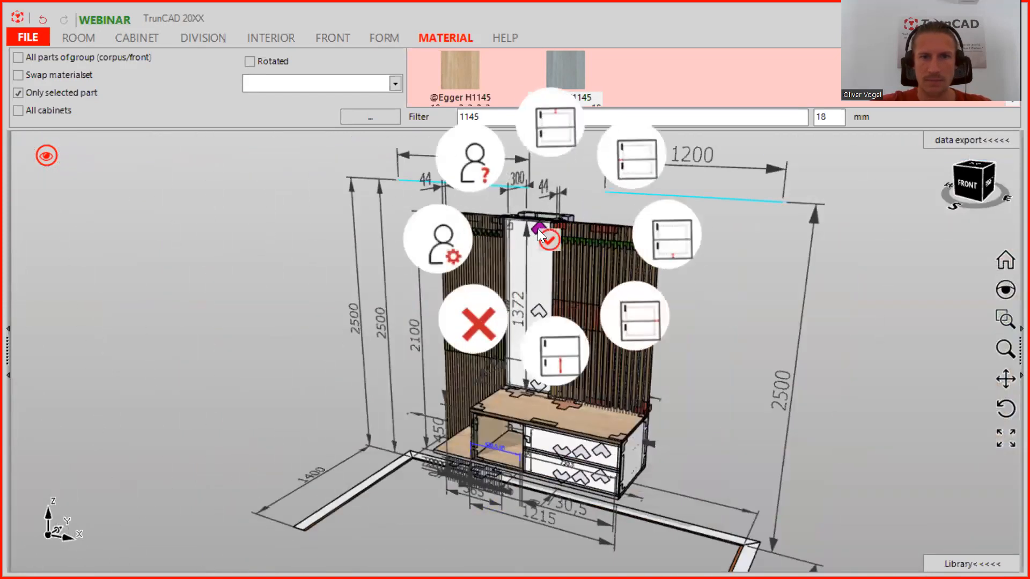
pyautogui.click(439, 247)
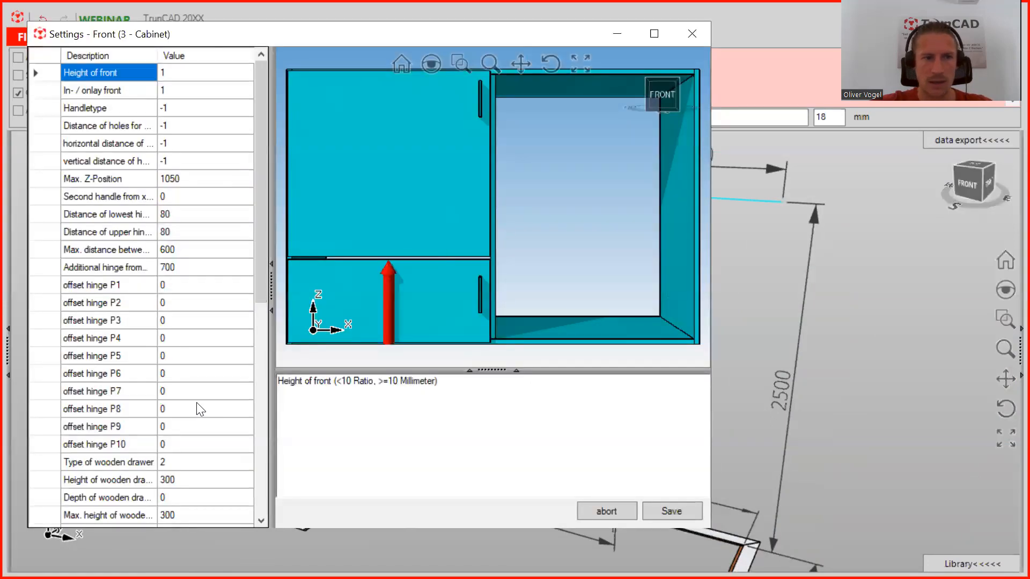
pyautogui.scroll(-4, 196, 403)
pyautogui.click(180, 356)
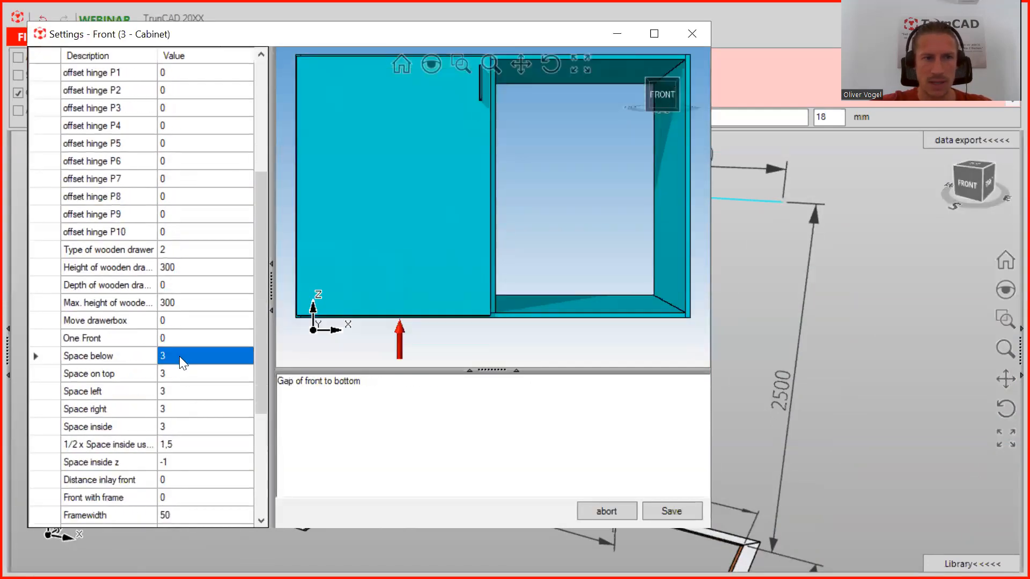
pyautogui.write('0')
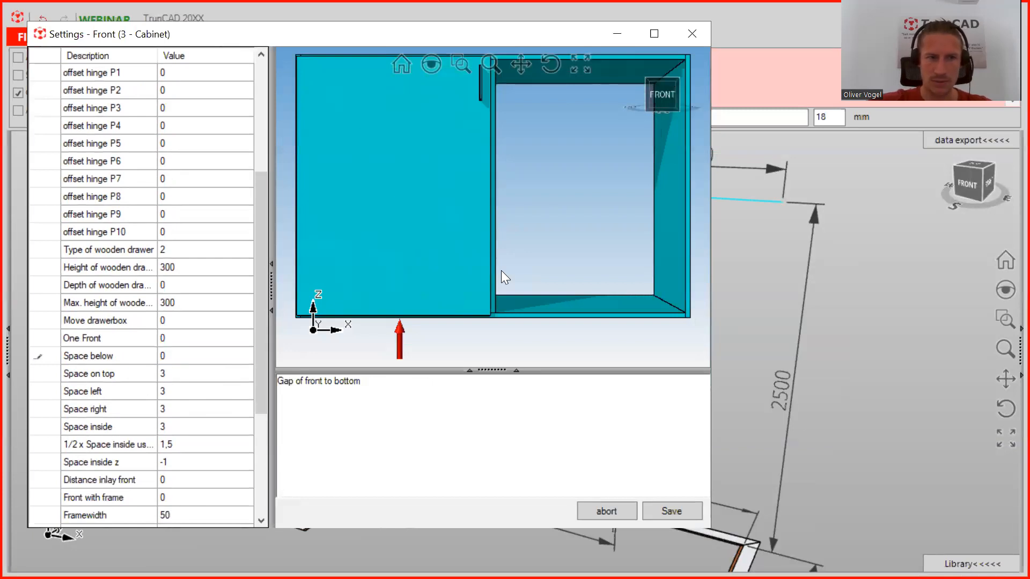
pyautogui.press('Return')
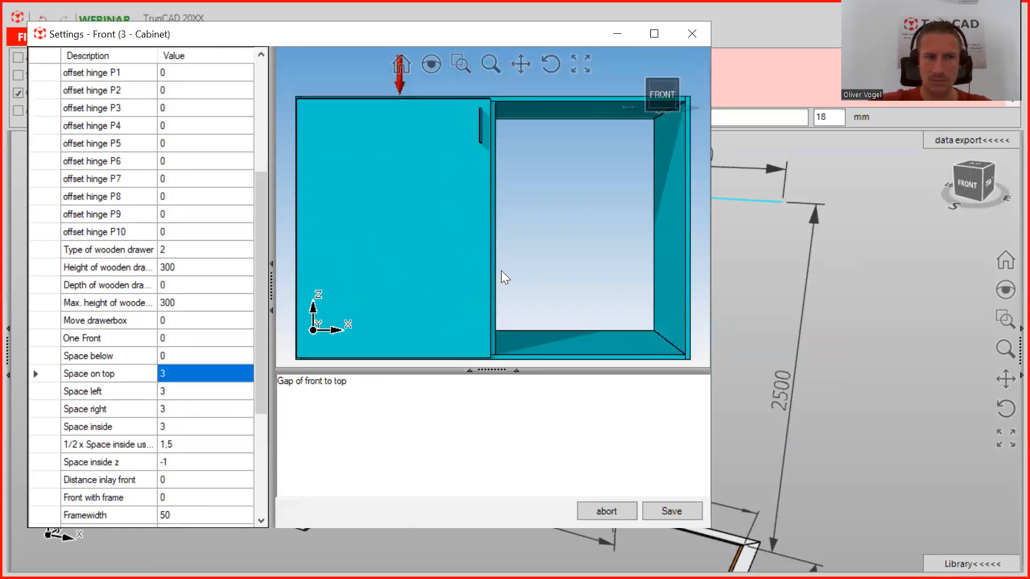
pyautogui.write('0')
pyautogui.press('Return')
pyautogui.write('0')
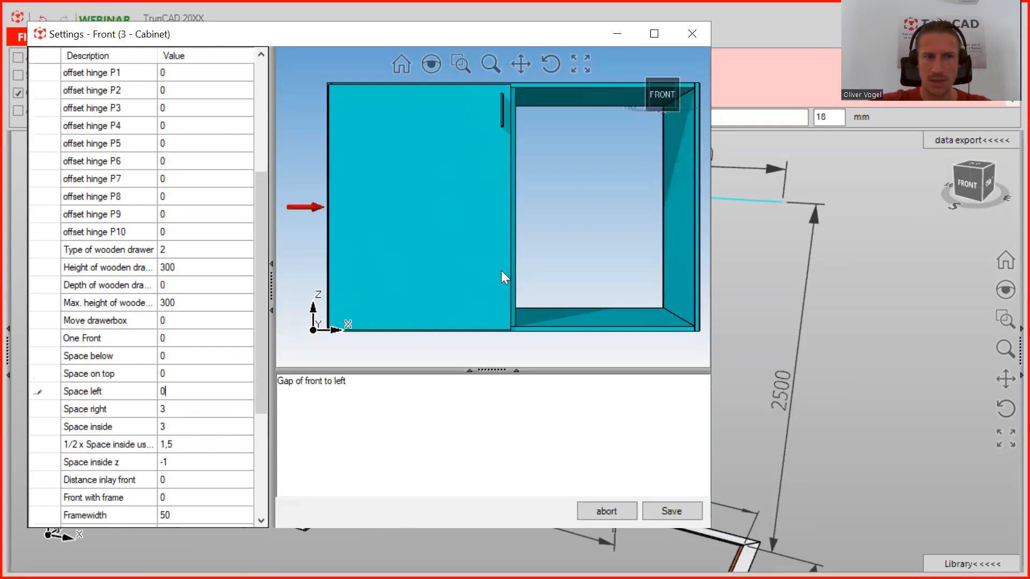
pyautogui.press('Return')
pyautogui.write('0')
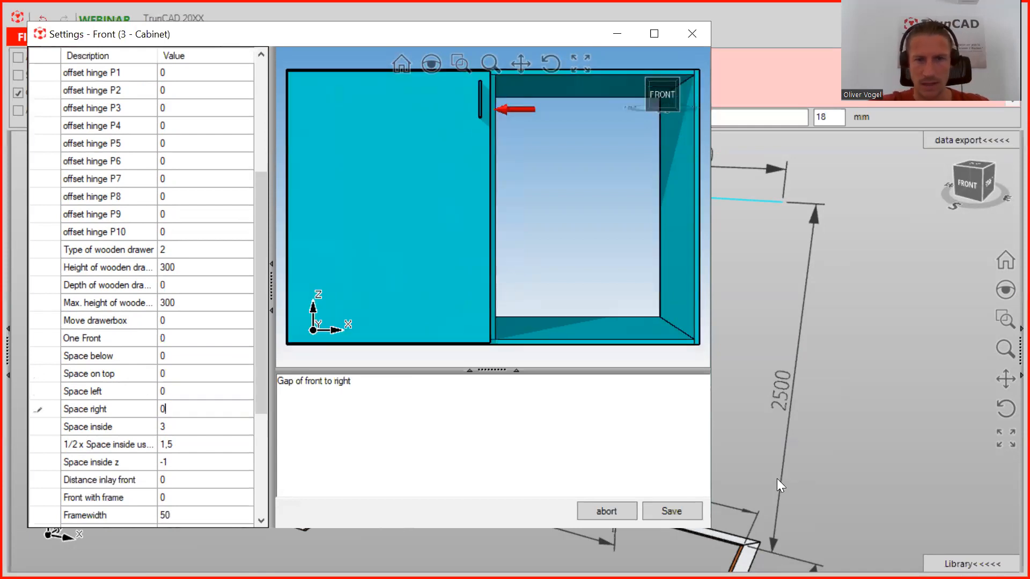
pyautogui.click(676, 512)
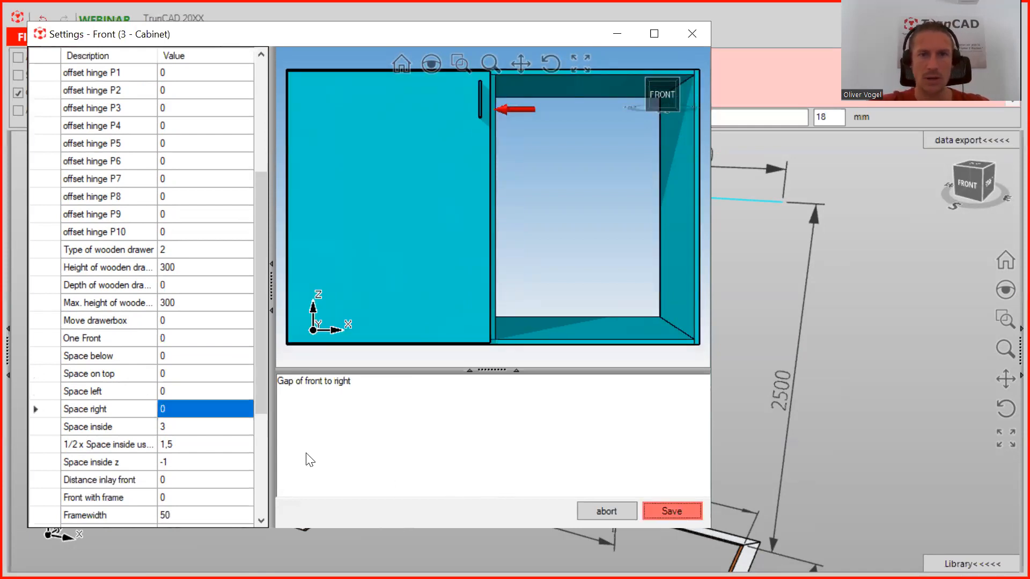
pyautogui.scroll(6, 462, 202)
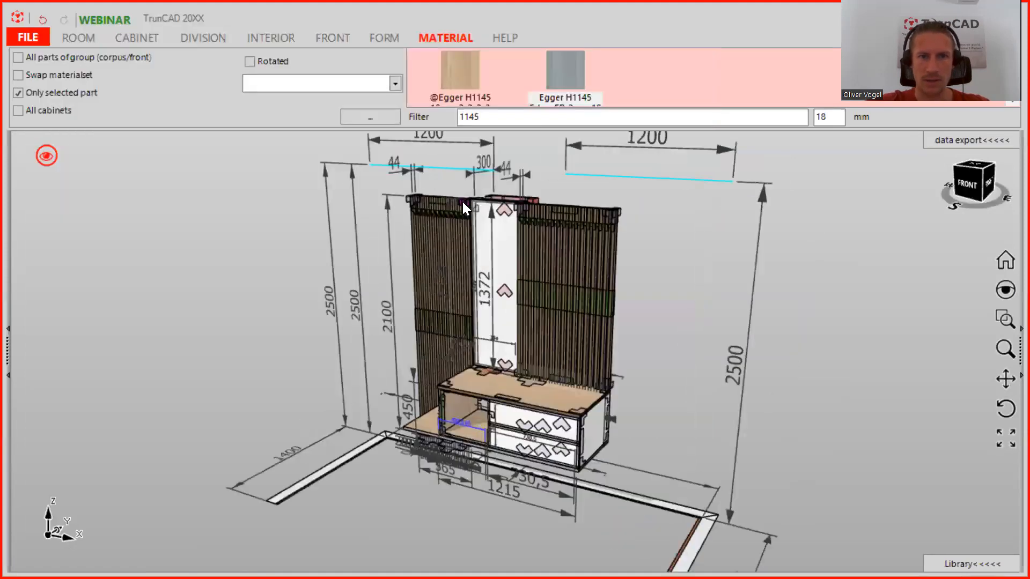
pyautogui.scroll(5, 742, 217)
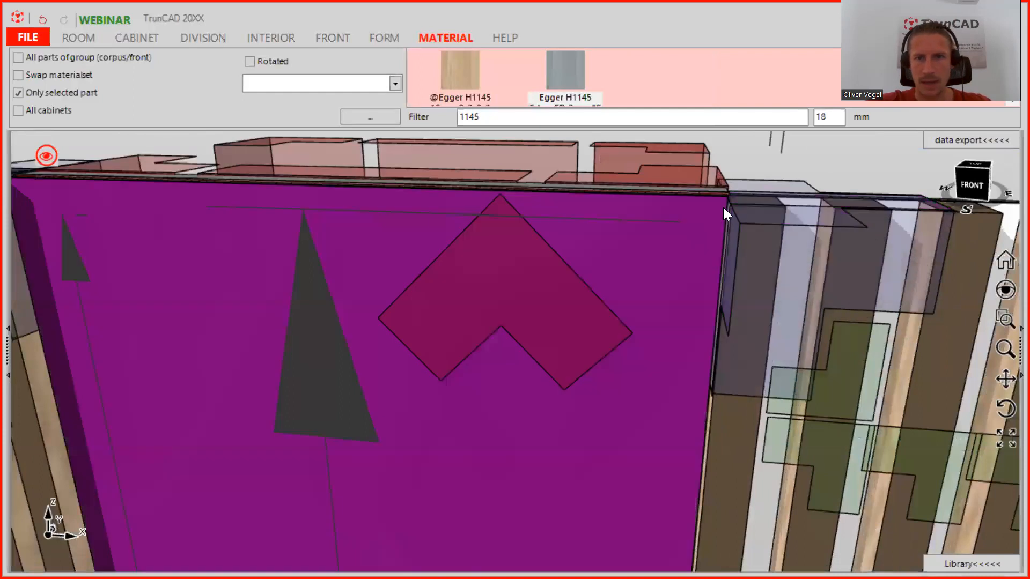
# Examine where the white middle front meets both slat panels at the upper corners and down at the sideboard's top.
pyautogui.scroll(-3, 725, 205)
pyautogui.moveTo(757, 228); pyautogui.dragTo(751, 231, button='middle')
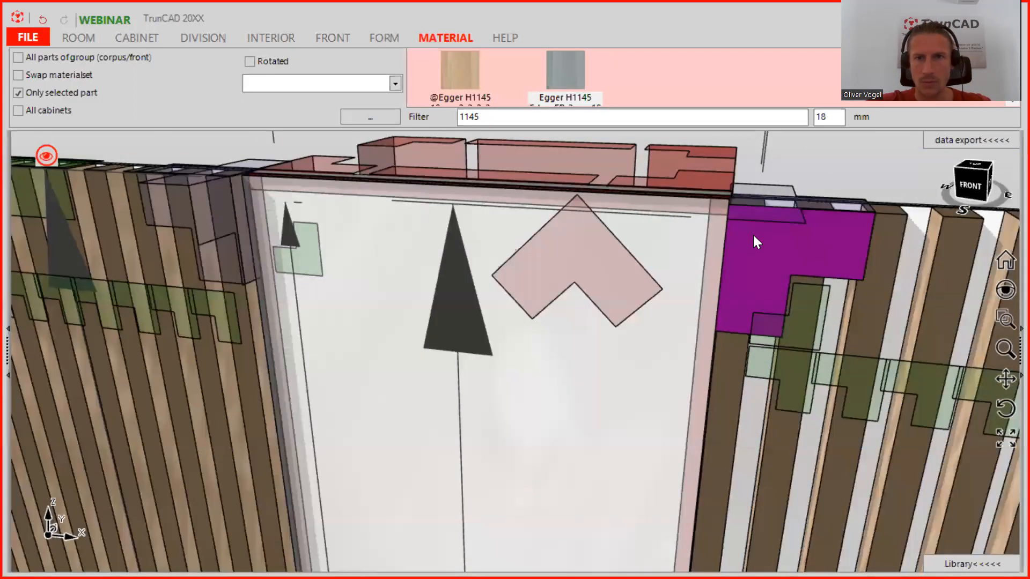
pyautogui.scroll(-2, 748, 234)
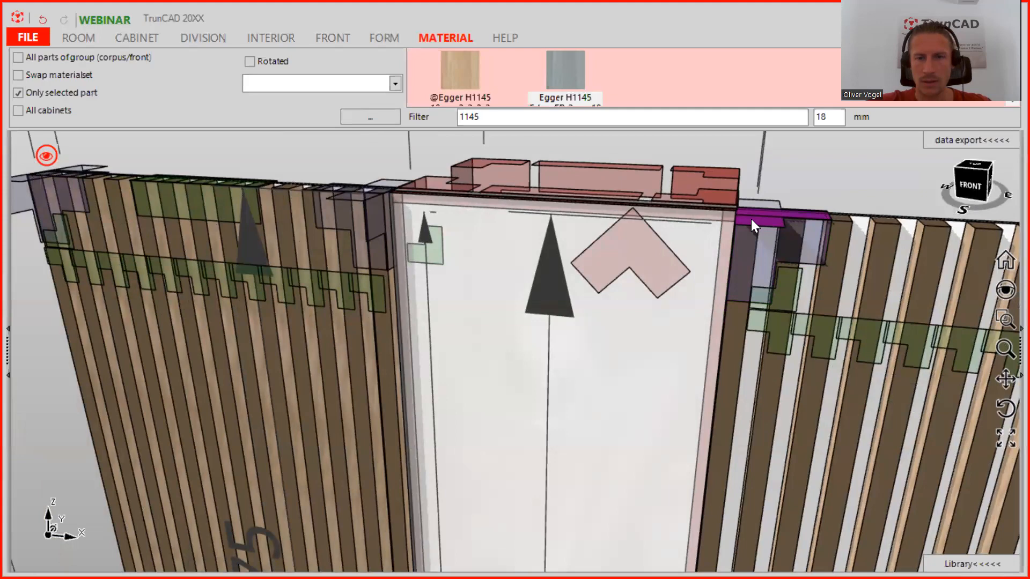
pyautogui.scroll(-2, 751, 220)
pyautogui.scroll(3, 751, 220)
pyautogui.scroll(-3, 747, 220)
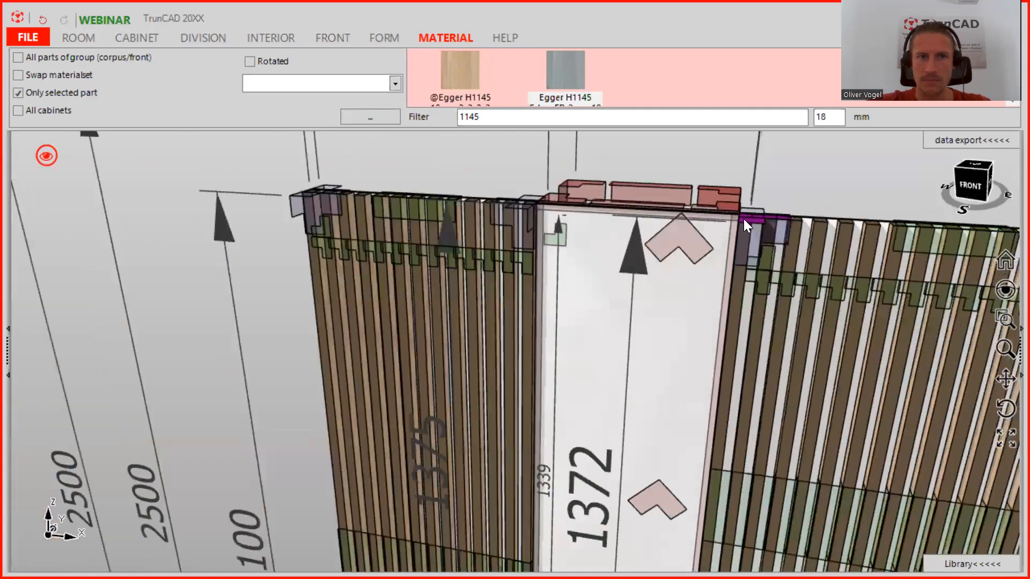
pyautogui.moveTo(558, 230); pyautogui.dragTo(561, 234, button='middle')
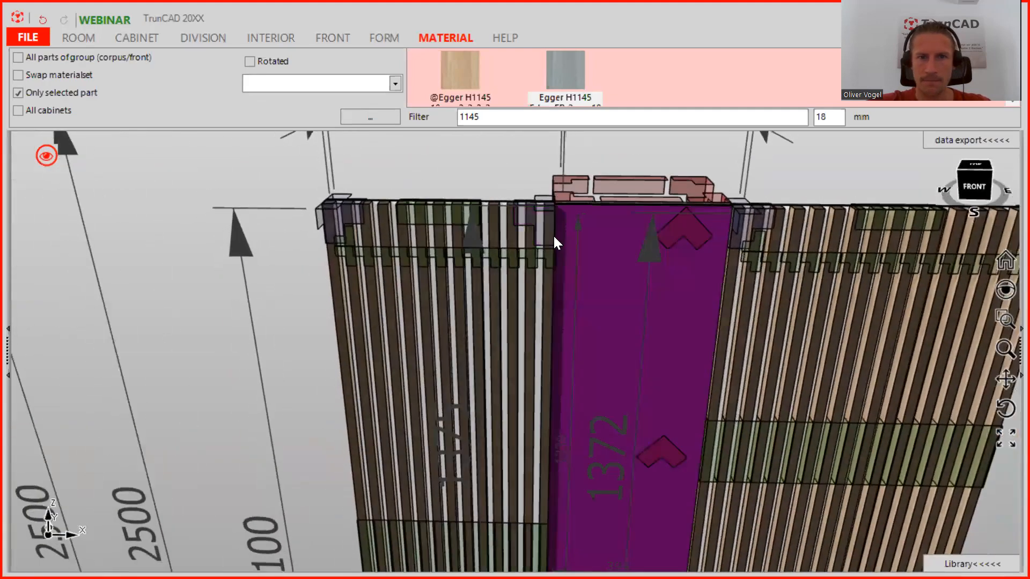
pyautogui.scroll(-5, 553, 238)
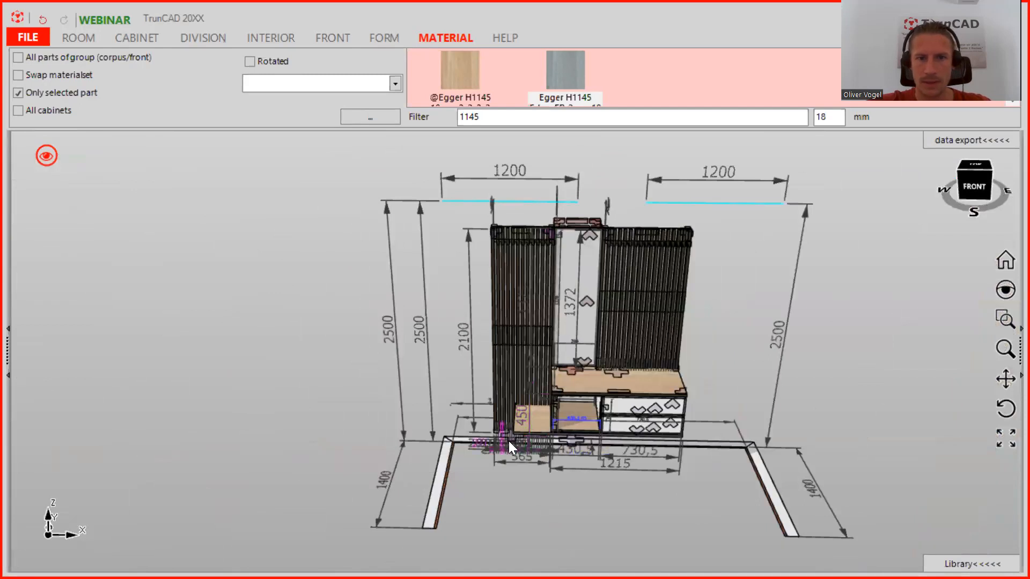
pyautogui.scroll(5, 508, 440)
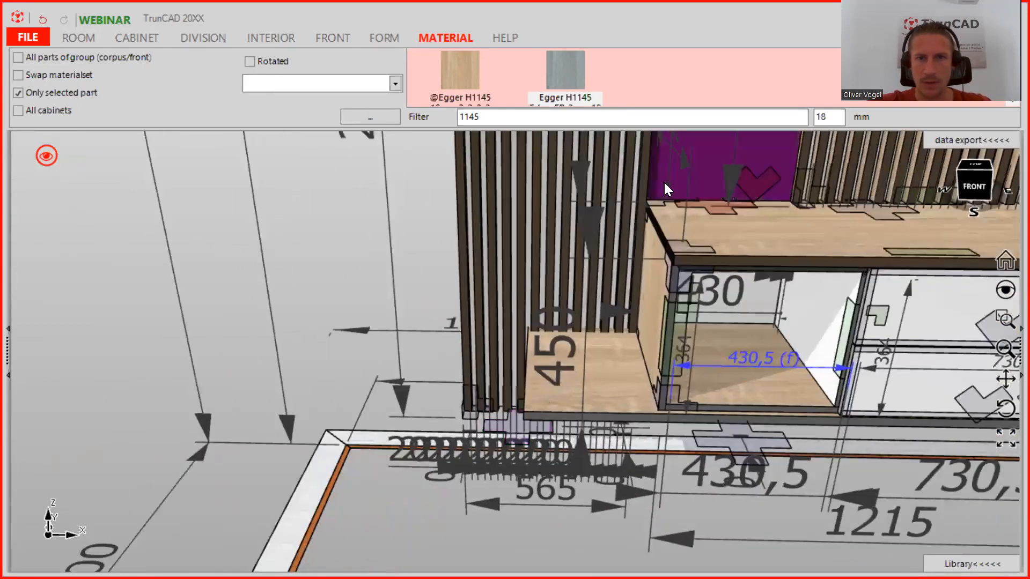
pyautogui.scroll(-5, 644, 205)
pyautogui.scroll(8, 597, 330)
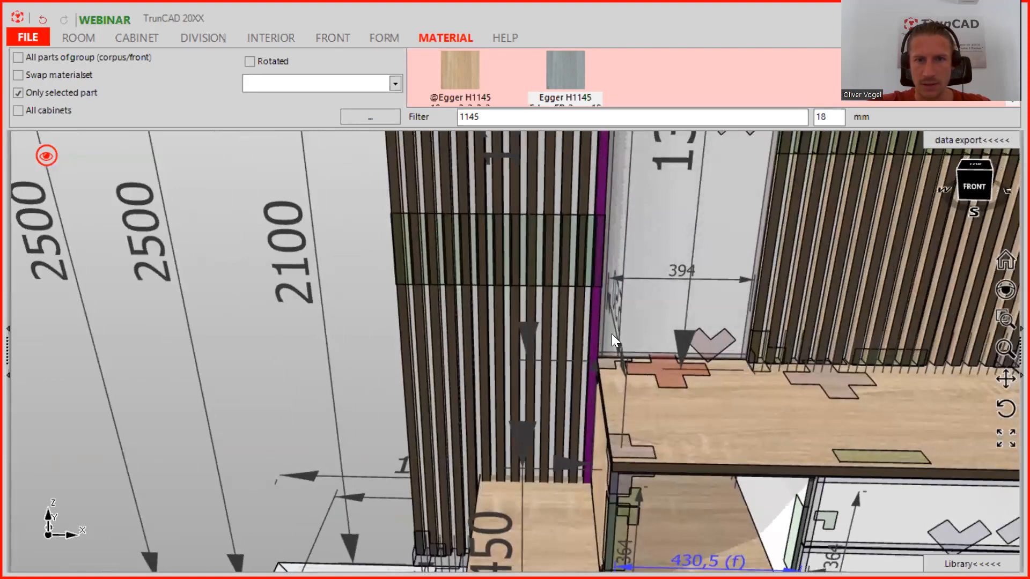
pyautogui.scroll(5, 609, 355)
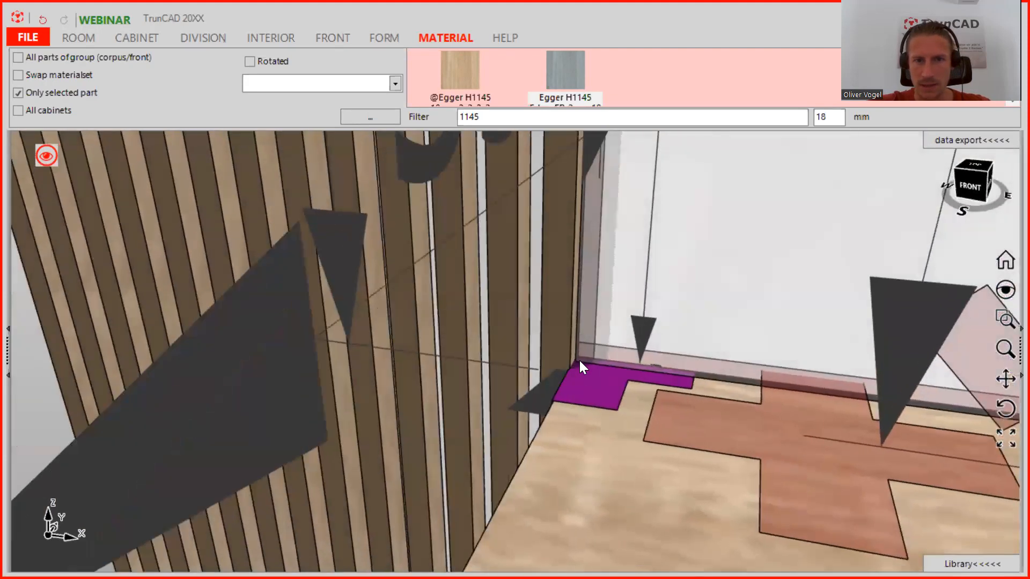
pyautogui.scroll(-6, 580, 359)
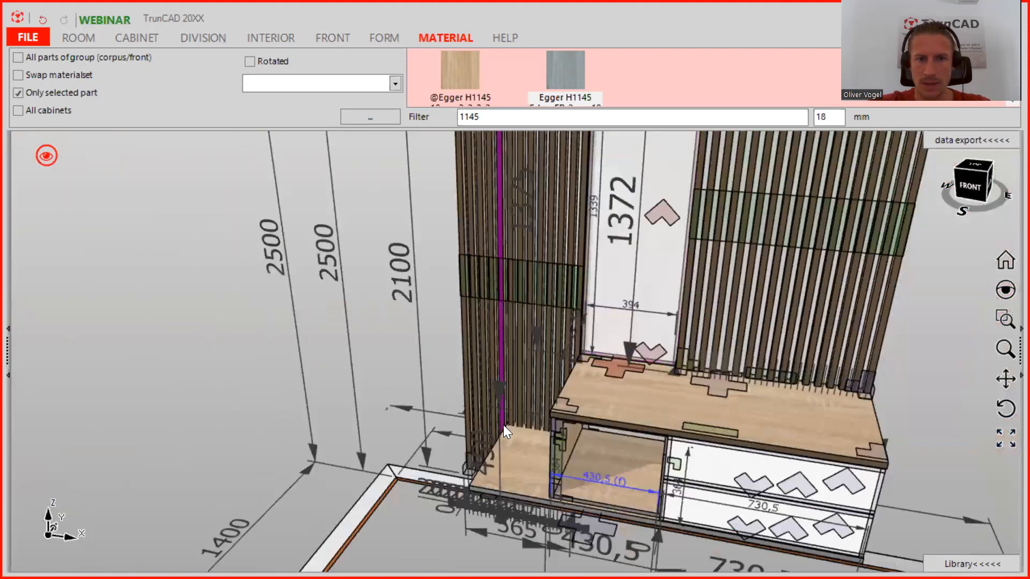
# Set the left slat panel's distance left to -20.
pyautogui.moveTo(503, 426); pyautogui.dragTo(551, 426, button='middle')
pyautogui.moveTo(492, 489); pyautogui.dragTo(506, 399, button='middle')
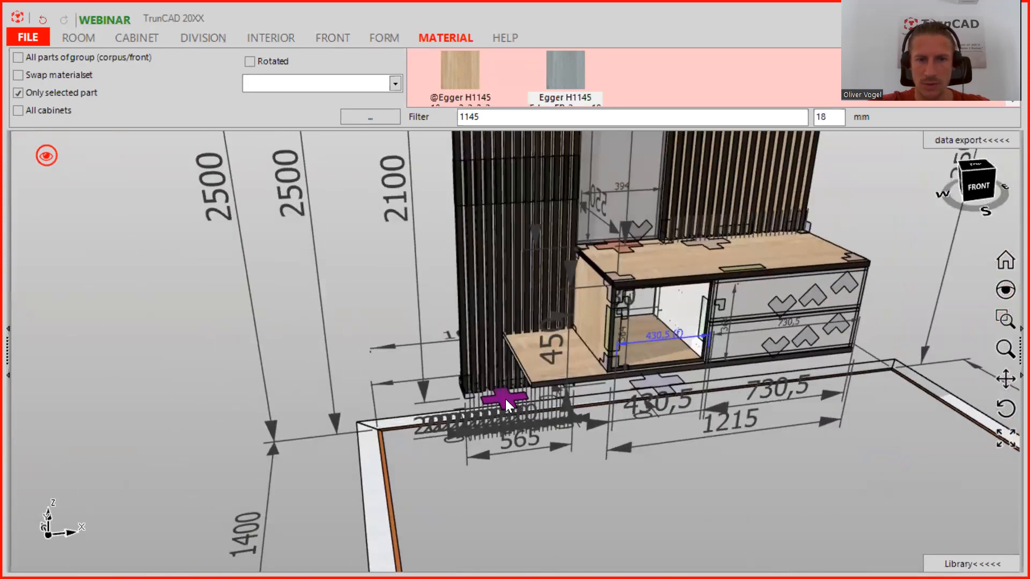
pyautogui.rightClick(505, 399)
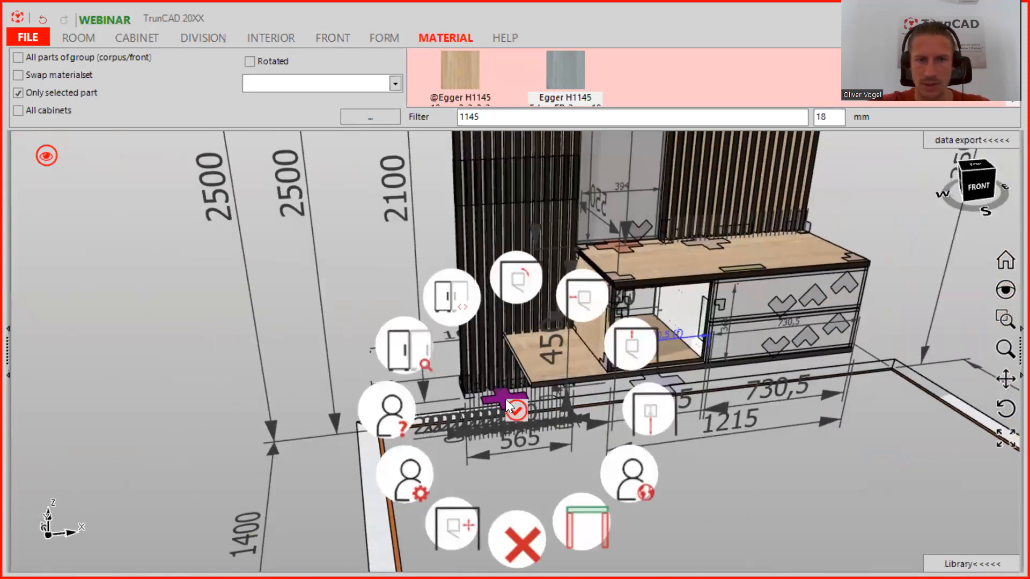
pyautogui.click(581, 291)
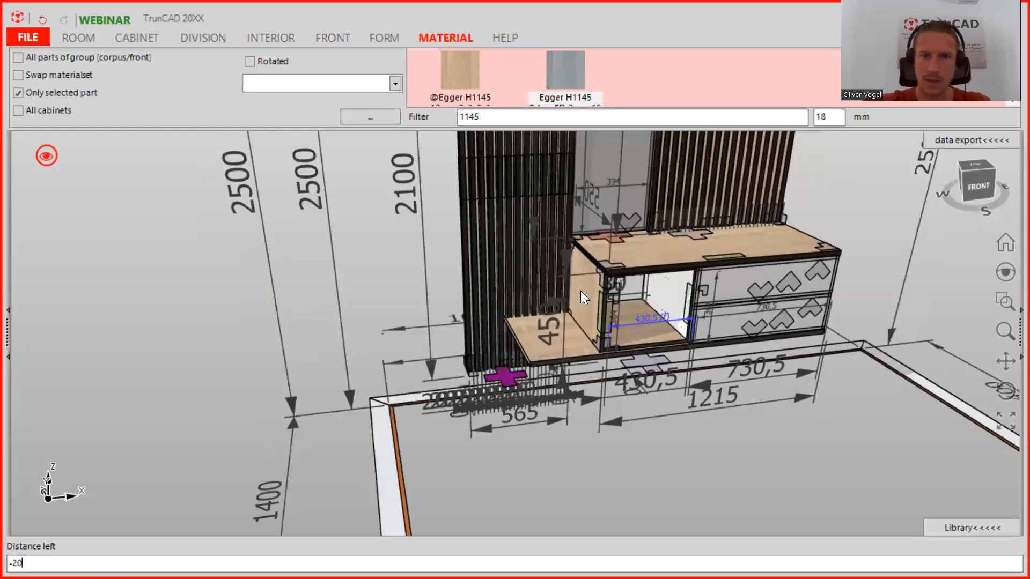
pyautogui.press('Return')
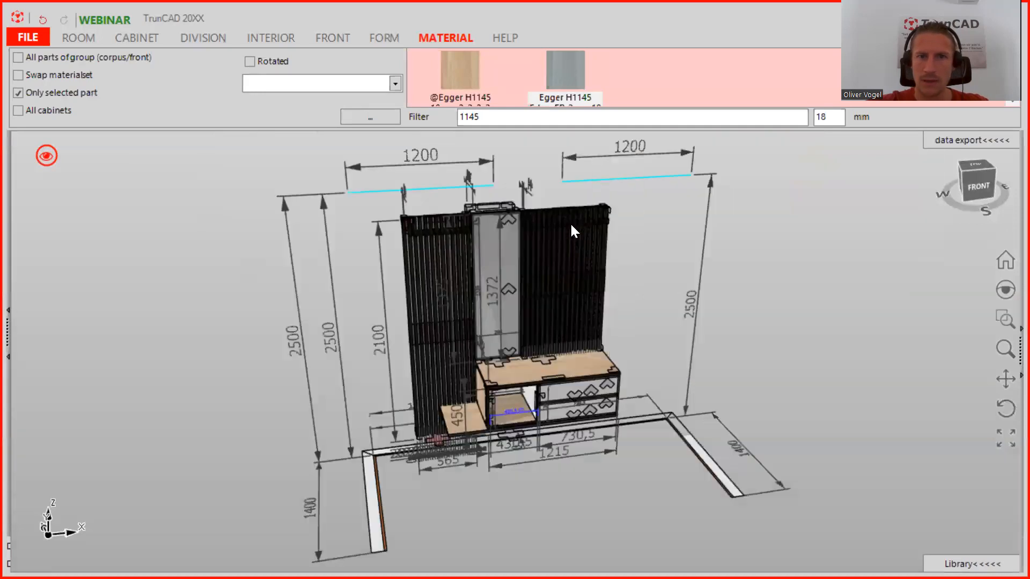
# In the area settings of the left slat panel, set the back panel's distance to the right end to -20 and save.
pyautogui.scroll(5, 474, 216)
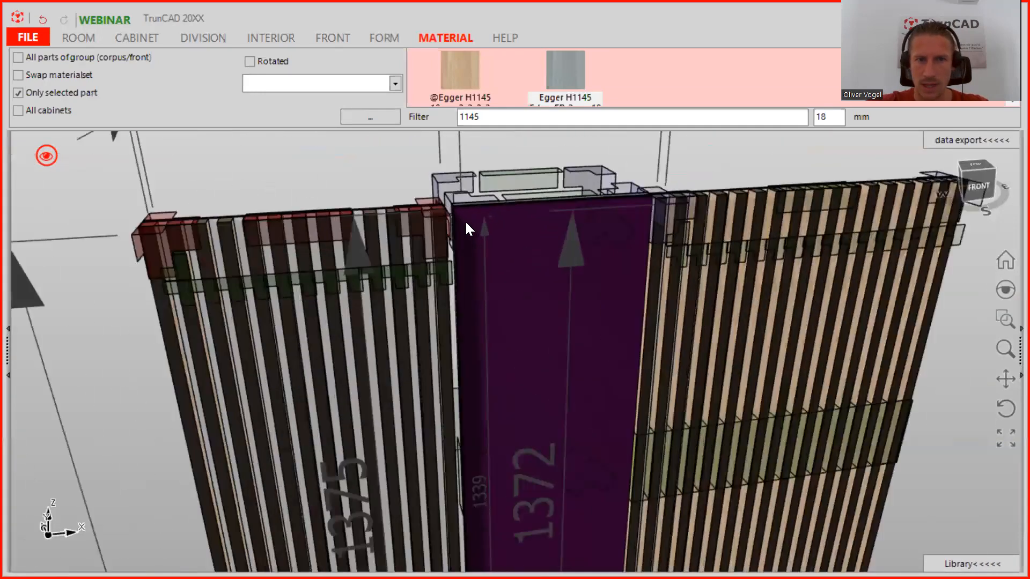
pyautogui.moveTo(442, 220); pyautogui.dragTo(424, 234, button='middle')
pyautogui.scroll(-4, 358, 258)
pyautogui.moveTo(358, 258)
pyautogui.mouseDown(button='middle')
pyautogui.moveTo(364, 272)
pyautogui.moveTo(374, 256)
pyautogui.mouseUp(button='middle')
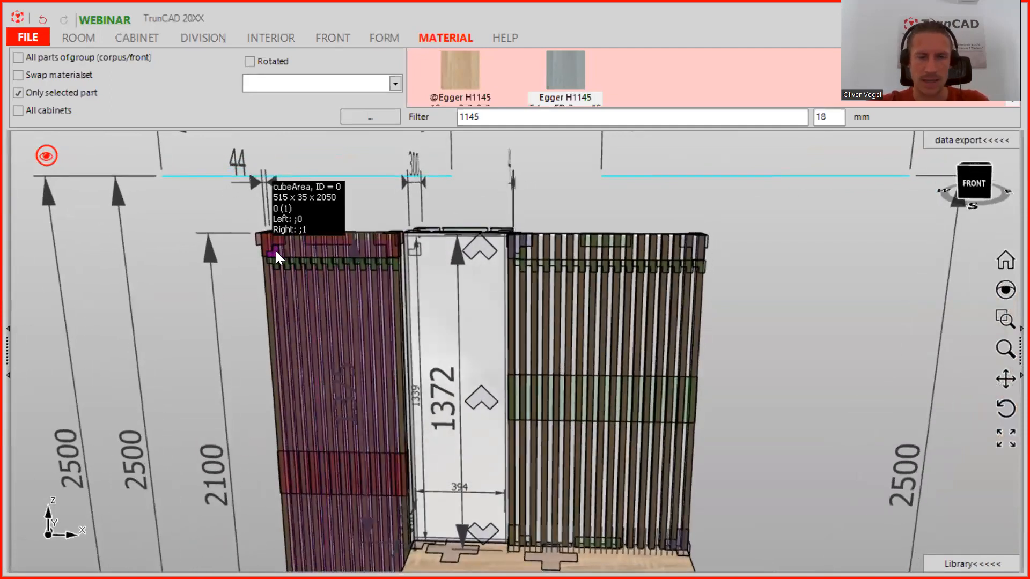
pyautogui.rightClick(276, 251)
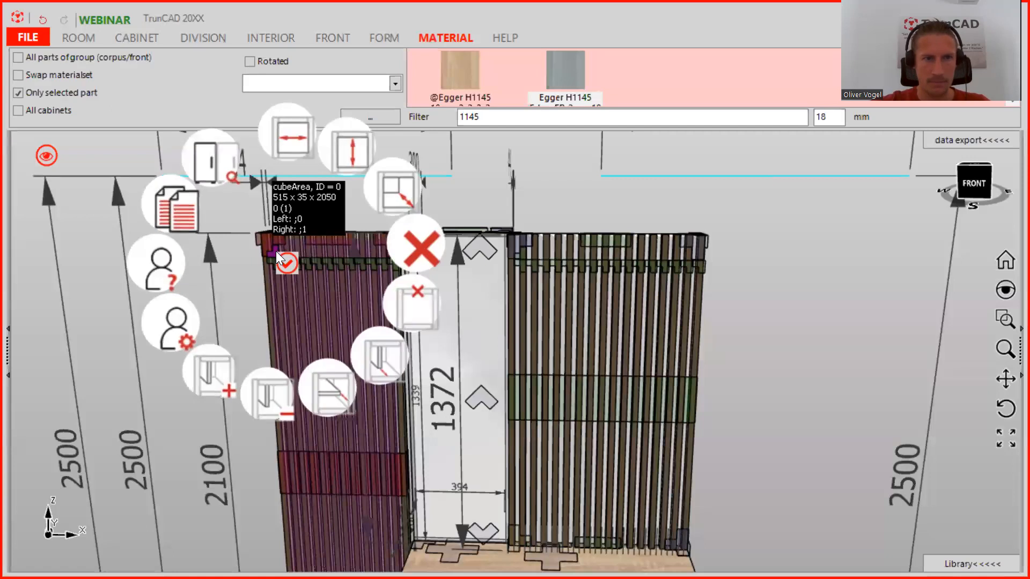
pyautogui.click(179, 324)
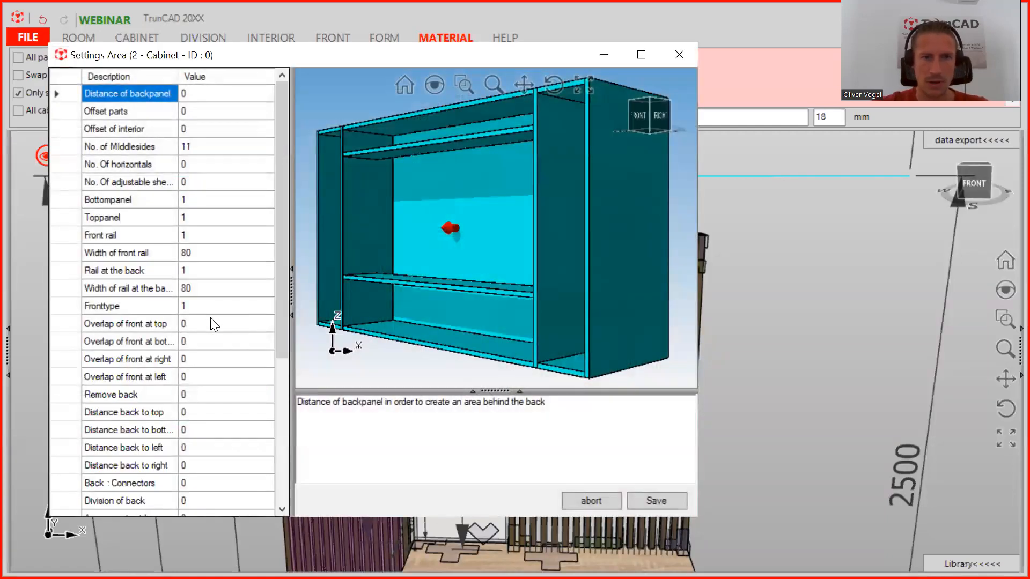
pyautogui.scroll(-5, 211, 320)
pyautogui.scroll(3, 212, 322)
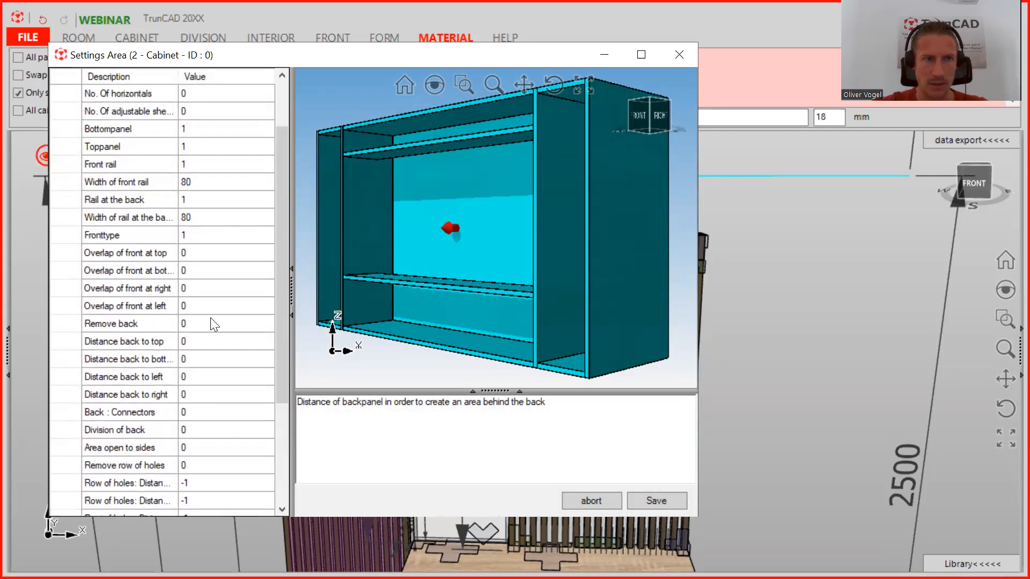
pyautogui.scroll(-3, 211, 320)
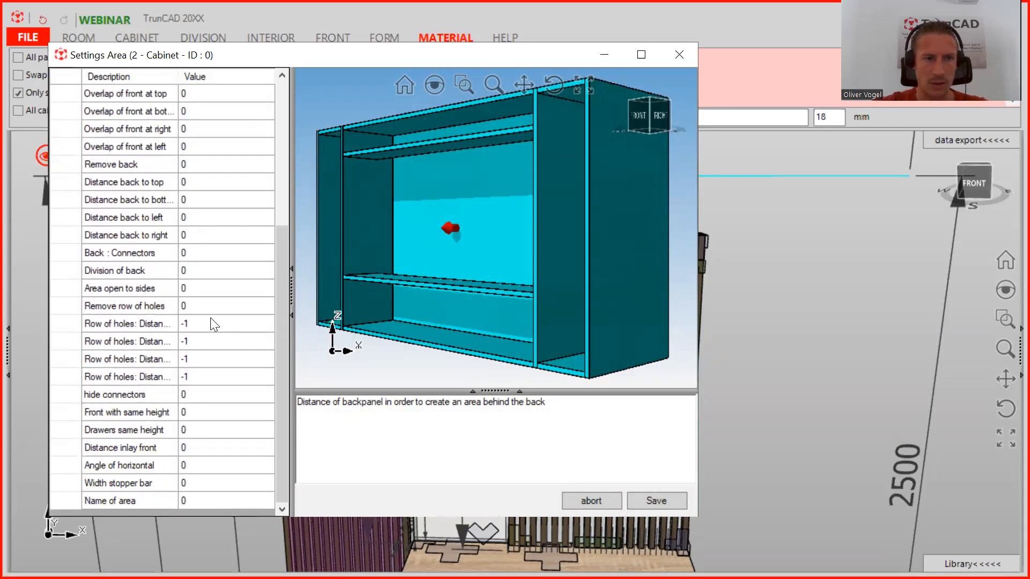
pyautogui.scroll(2, 212, 319)
pyautogui.scroll(3, 217, 321)
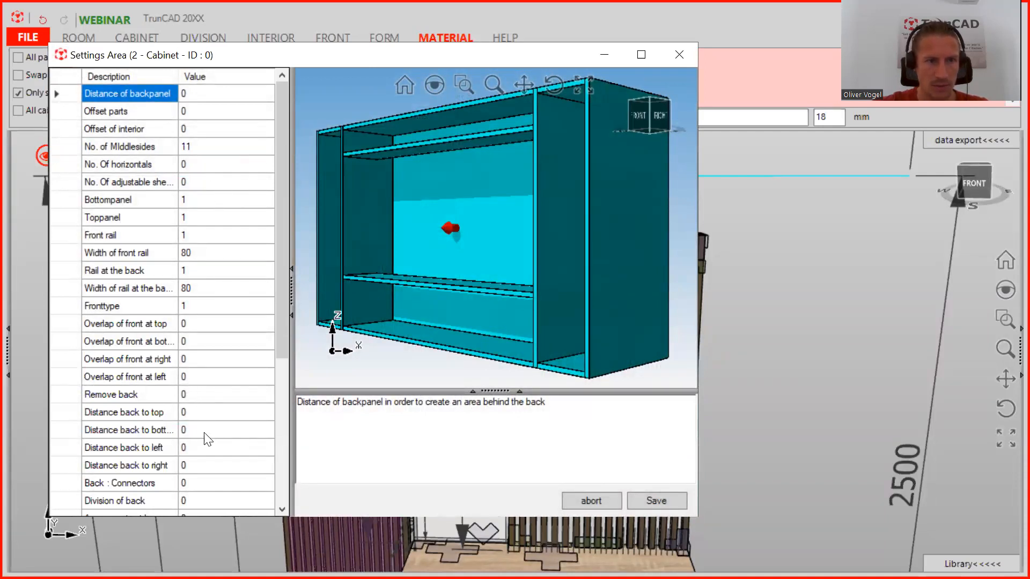
pyautogui.click(207, 417)
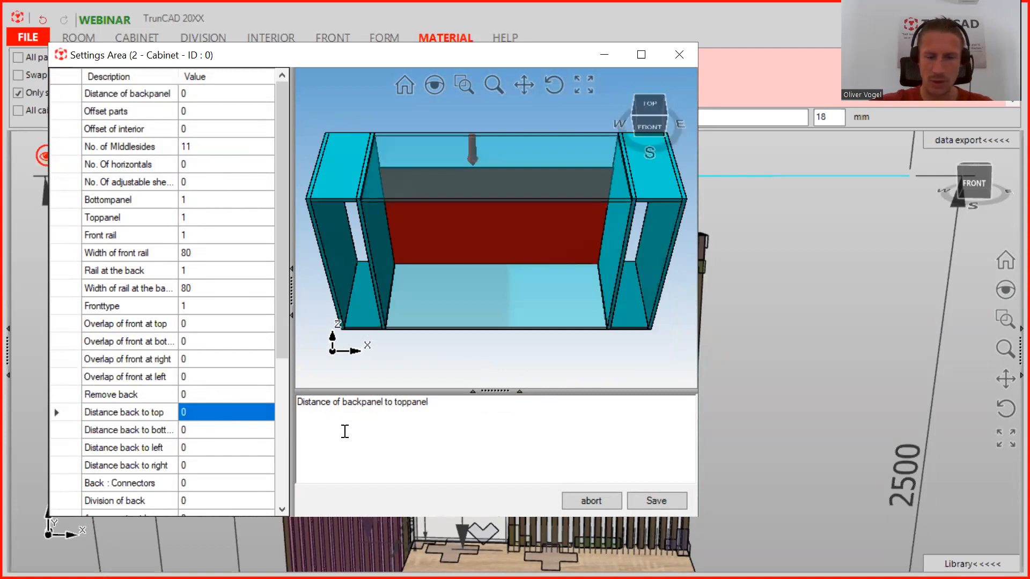
pyautogui.press('Down')
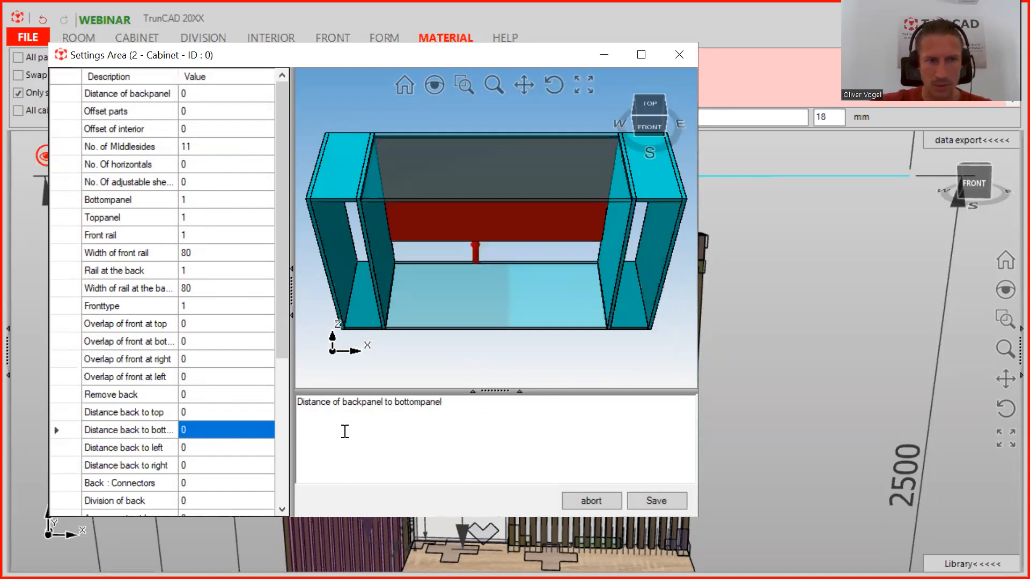
pyautogui.press('Down')
pyautogui.press('Down')
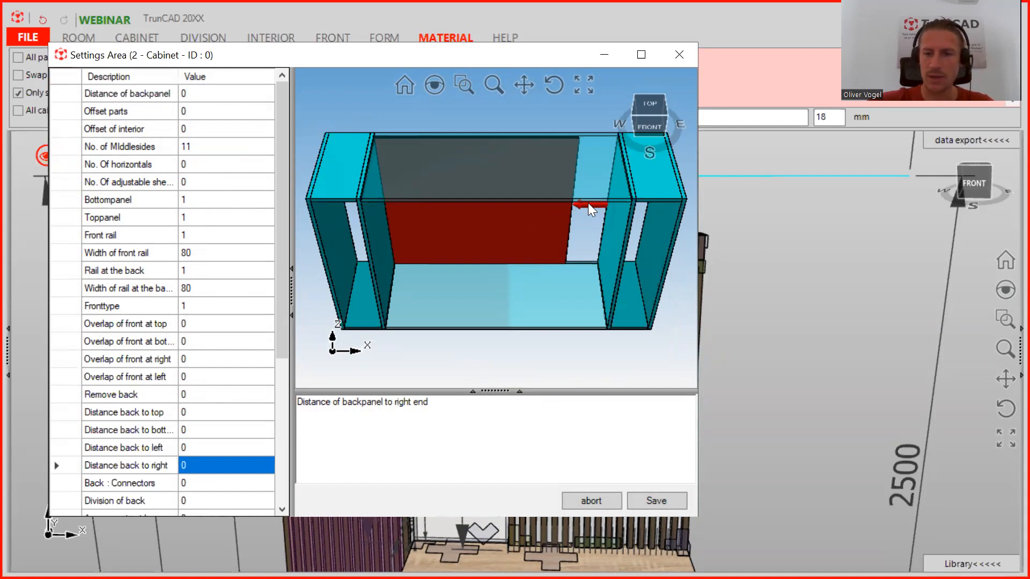
pyautogui.write('-20')
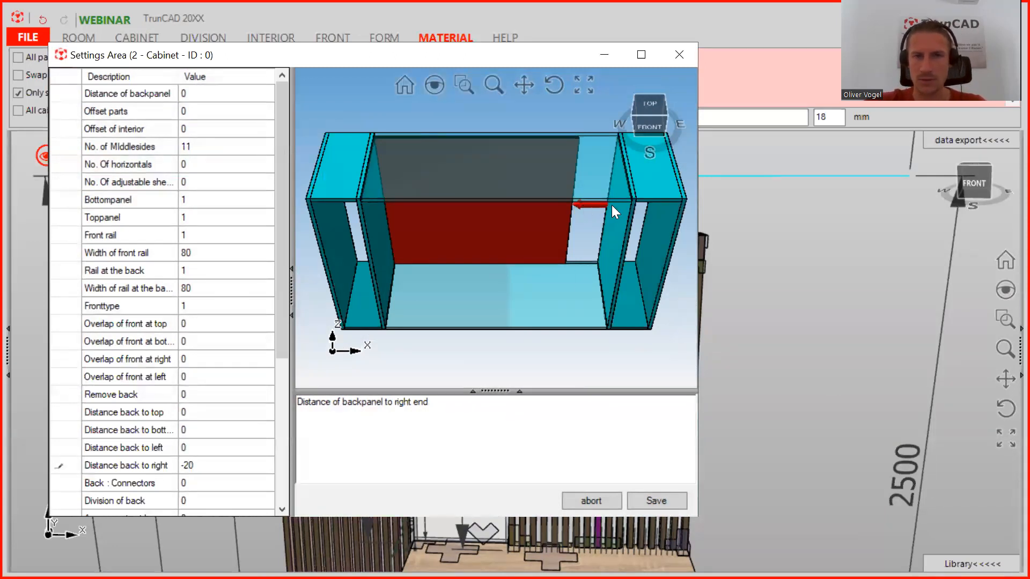
pyautogui.click(652, 497)
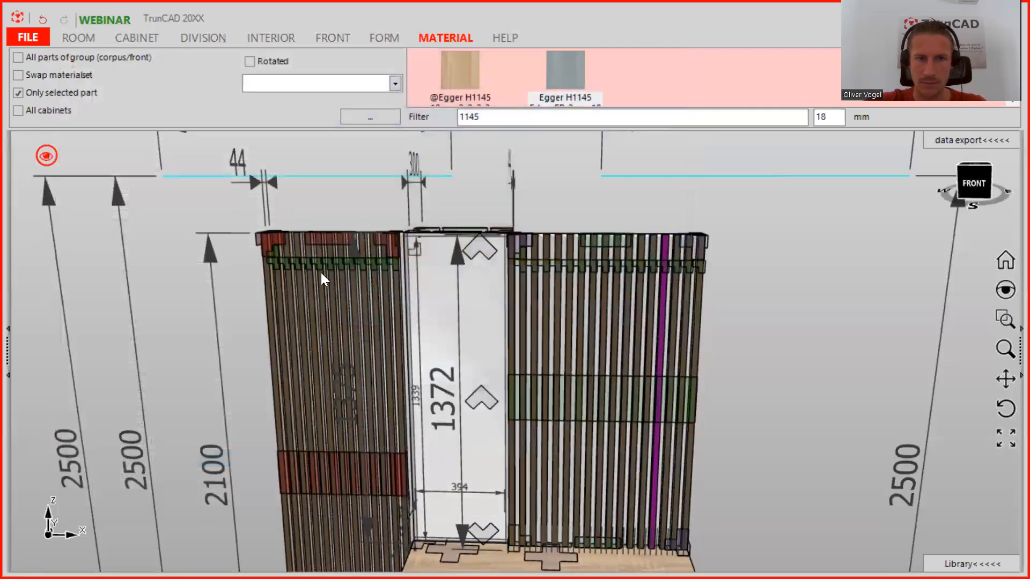
# Examine from above how the left slat panel's back meets the middle panel, and check the right slat panel's joint.
pyautogui.scroll(8, 395, 226)
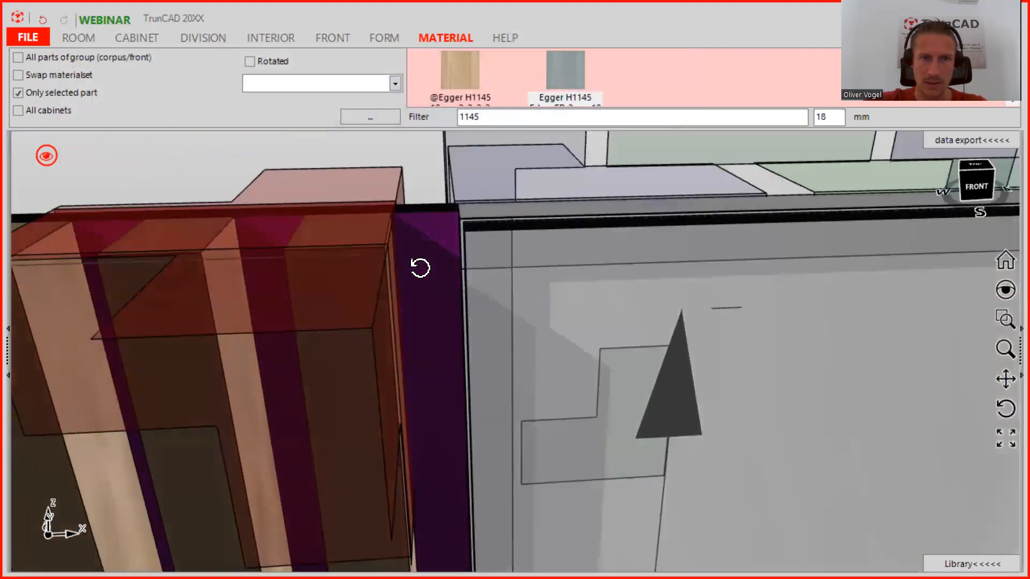
pyautogui.moveTo(420, 268); pyautogui.dragTo(337, 290, button='middle')
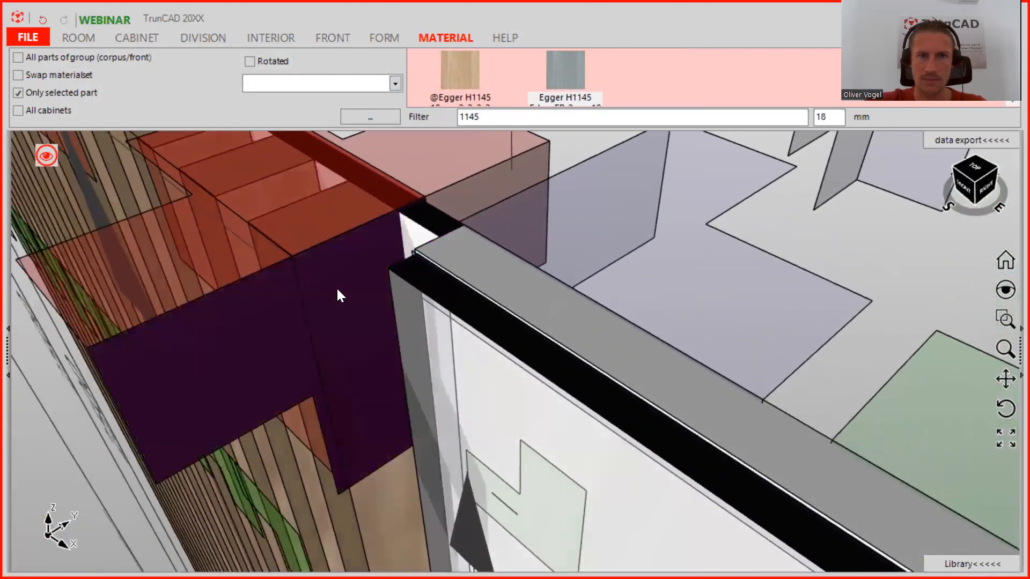
pyautogui.scroll(-8, 400, 250)
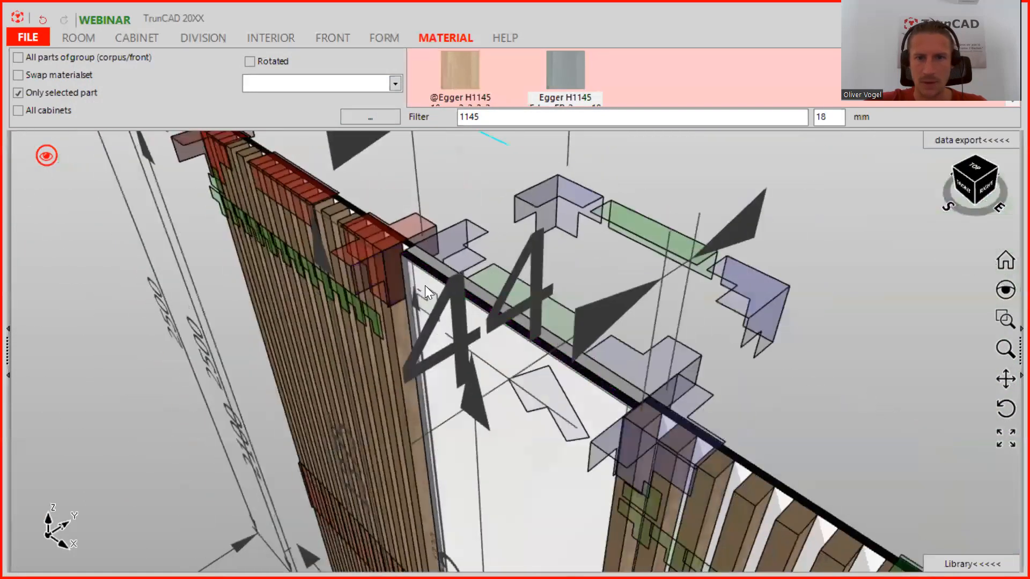
pyautogui.moveTo(660, 437); pyautogui.dragTo(779, 443, button='middle')
pyautogui.scroll(5, 761, 445)
pyautogui.moveTo(691, 428); pyautogui.dragTo(665, 421, button='middle')
pyautogui.scroll(-10, 664, 420)
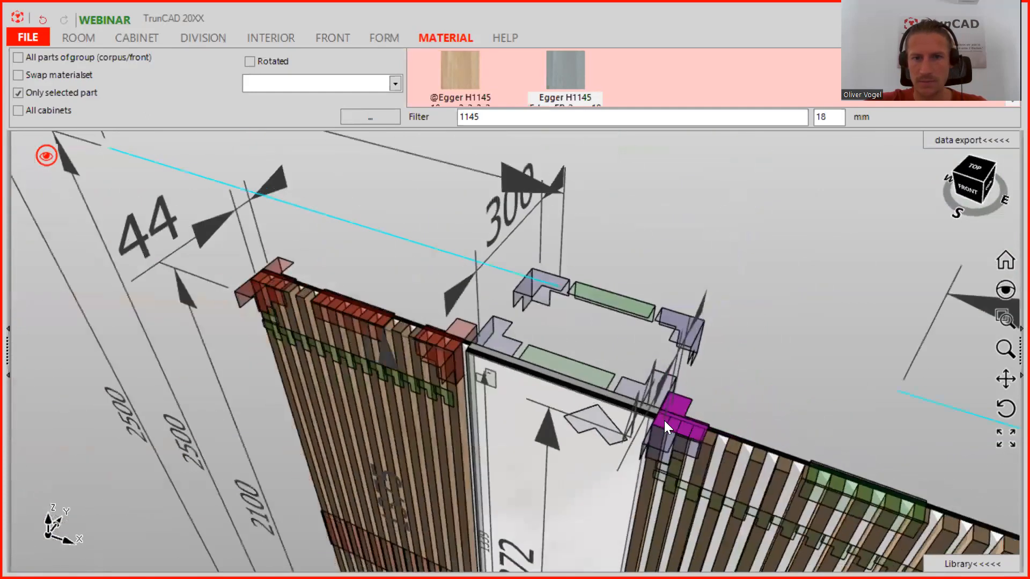
pyautogui.moveTo(680, 507)
pyautogui.mouseDown(button='middle')
pyautogui.moveTo(678, 476)
pyautogui.moveTo(680, 502)
pyautogui.mouseUp(button='middle')
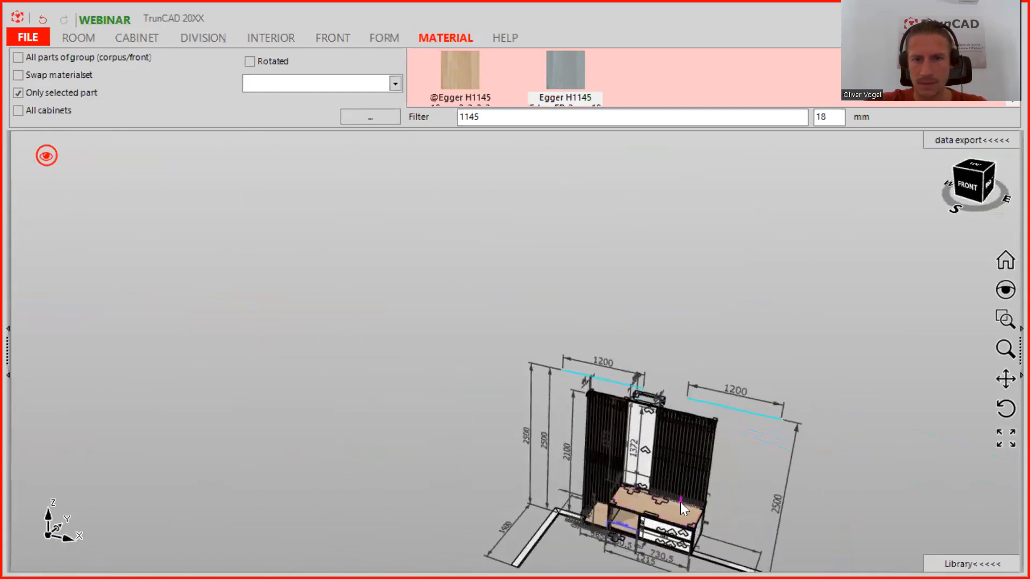
# Set the right slat panel's distance left to 20.
pyautogui.scroll(10, 680, 502)
pyautogui.scroll(-6, 680, 498)
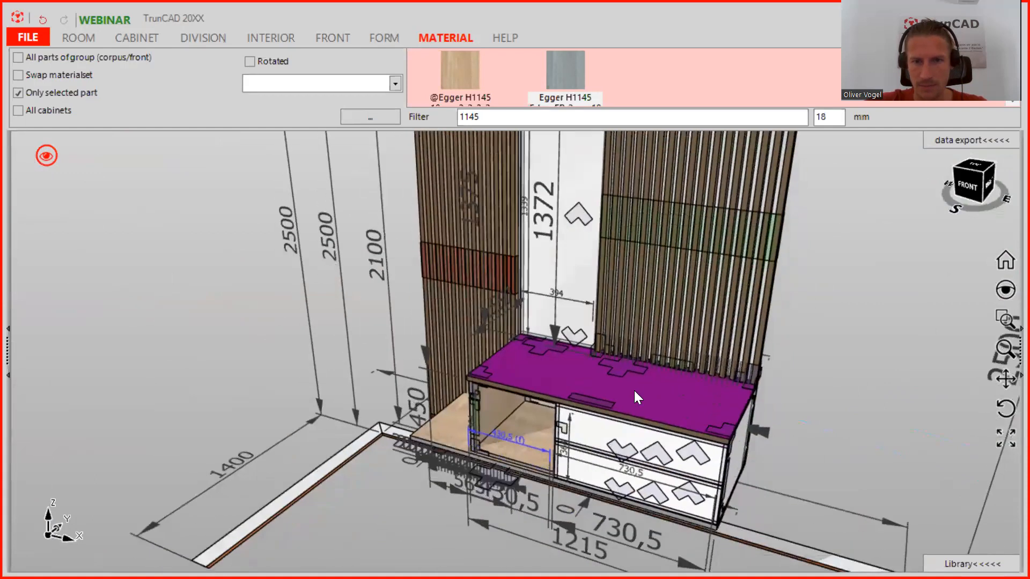
pyautogui.scroll(6, 611, 368)
pyautogui.click(611, 361)
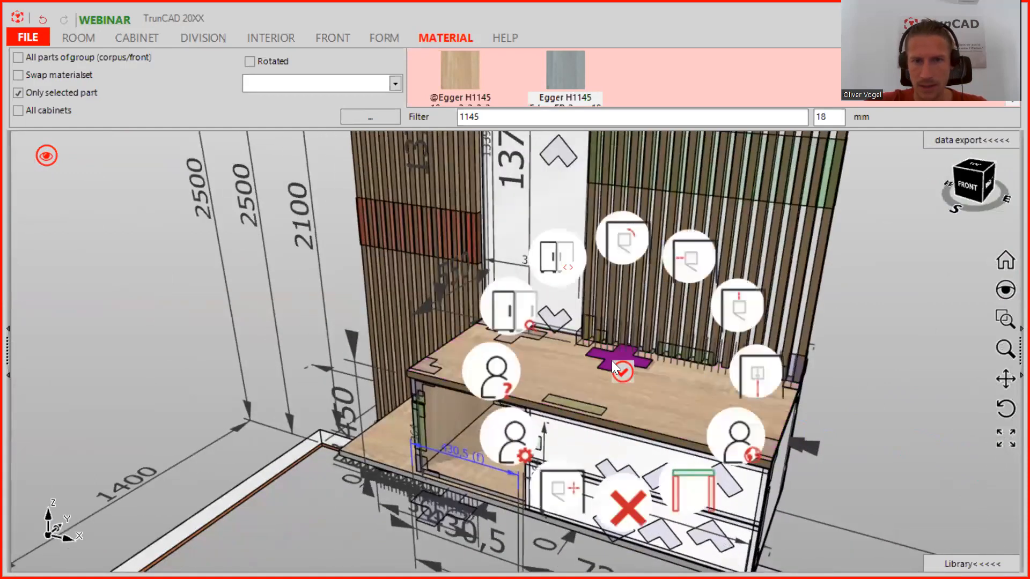
pyautogui.click(688, 262)
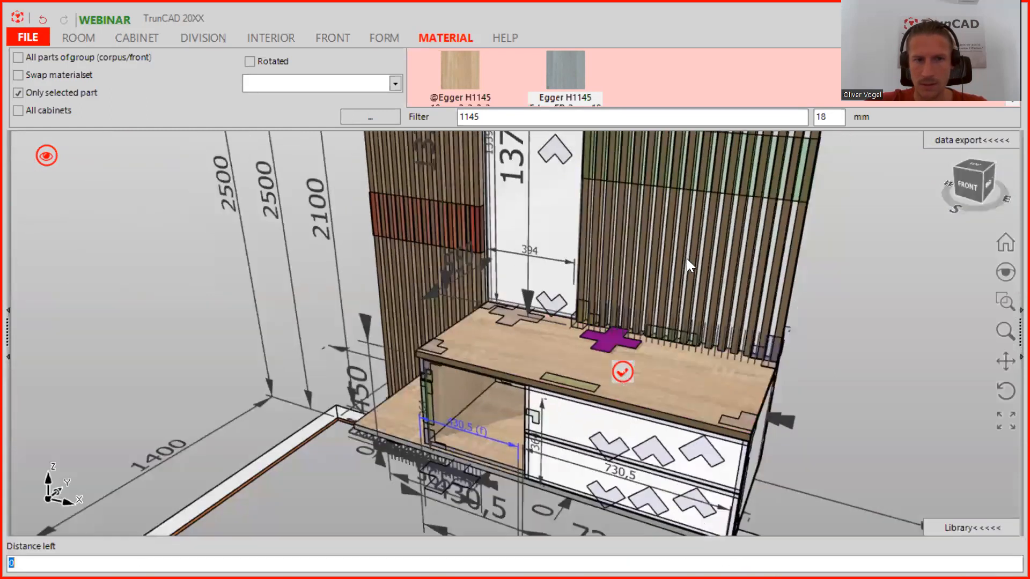
pyautogui.write('2')
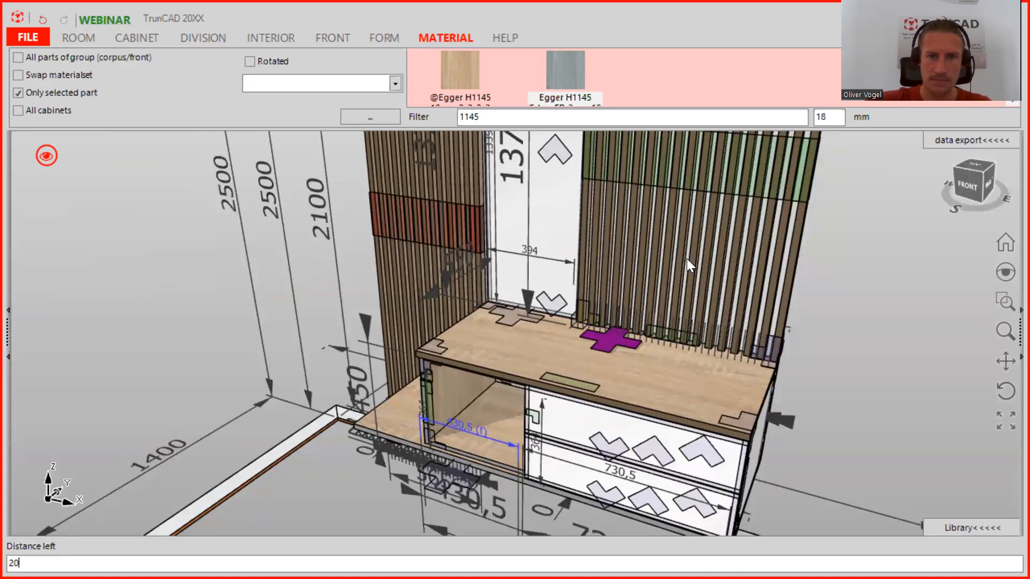
pyautogui.press('Return')
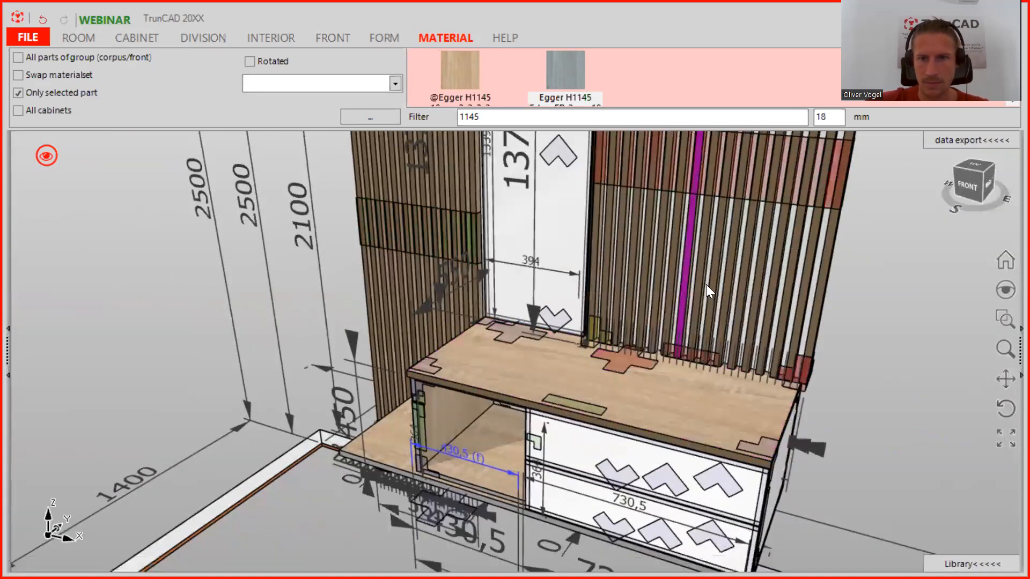
# In the area settings of the right slat panel, set the back panel's distance to the left end to -20 and save.
pyautogui.click(47, 156)
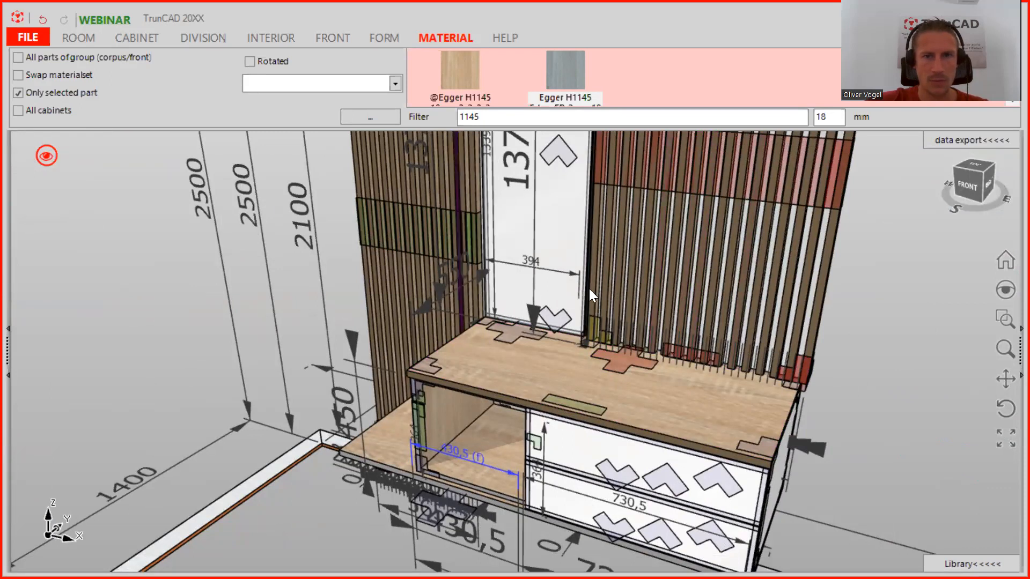
pyautogui.scroll(3, 609, 261)
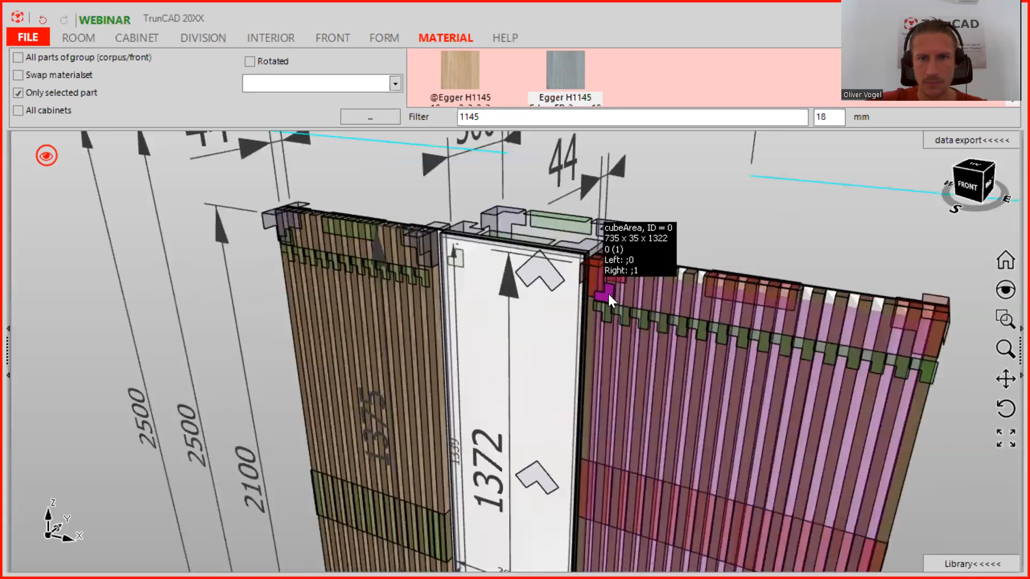
pyautogui.rightClick(608, 293)
pyautogui.click(507, 378)
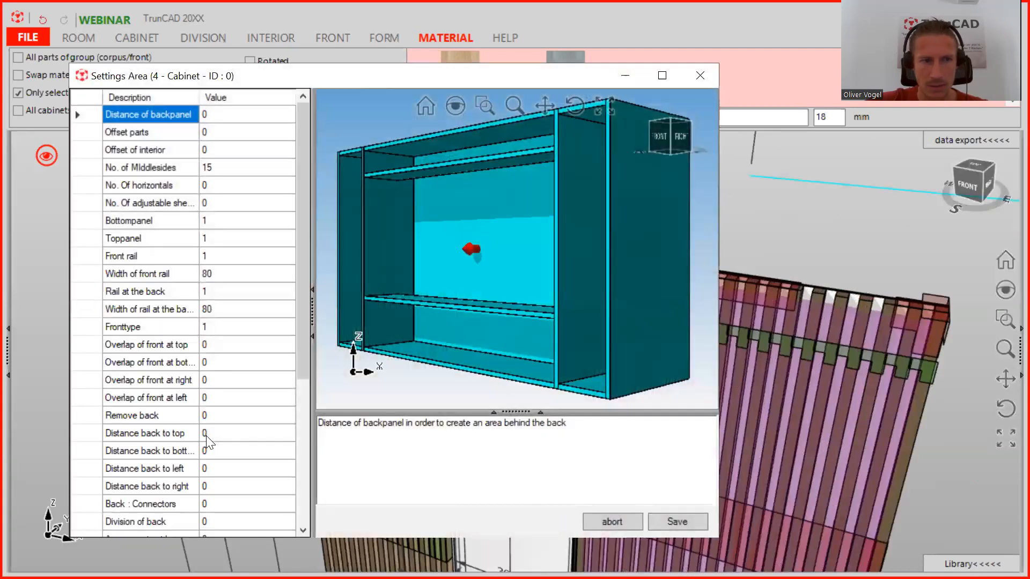
pyautogui.click(210, 450)
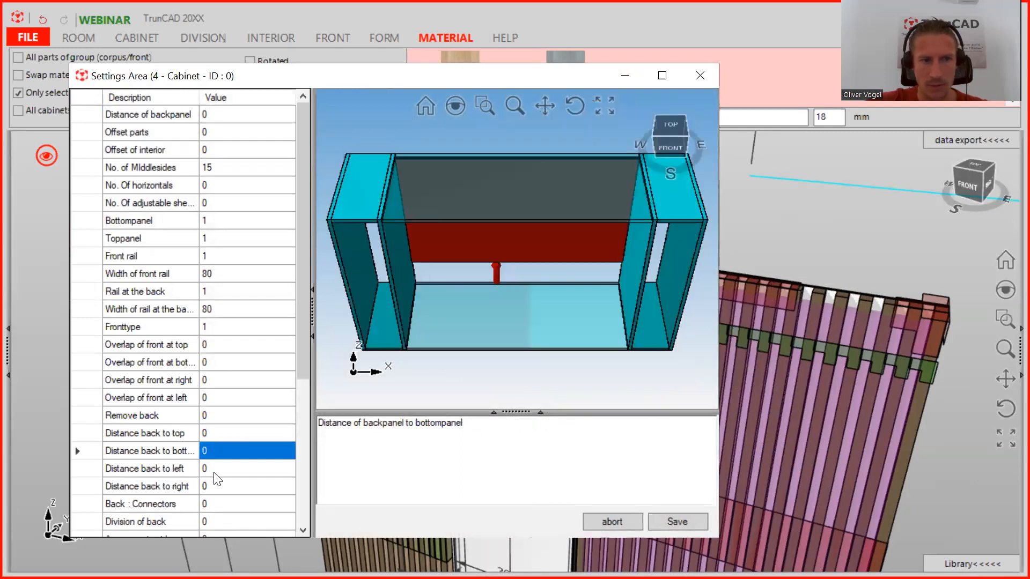
pyautogui.click(217, 468)
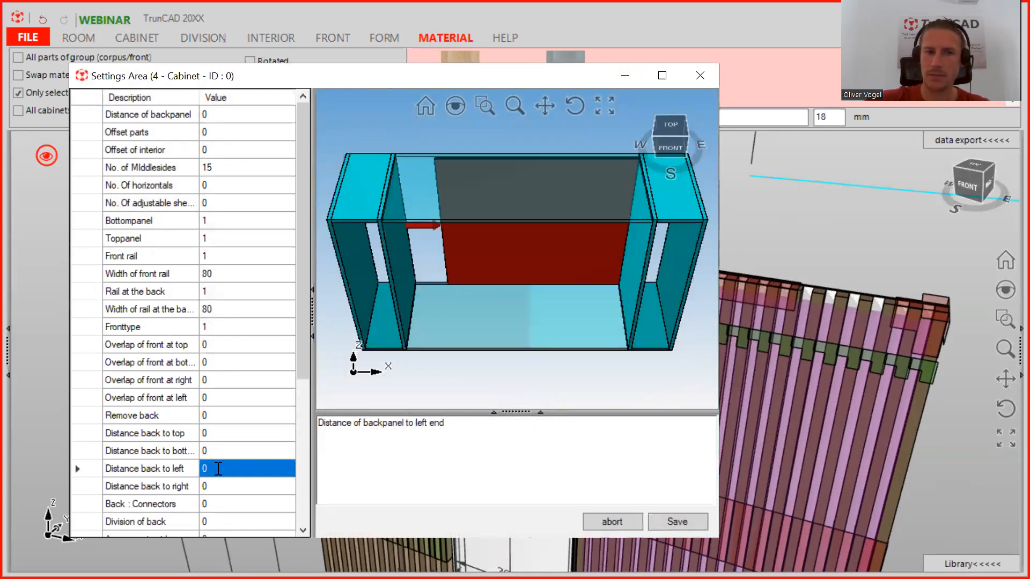
pyautogui.write('-20')
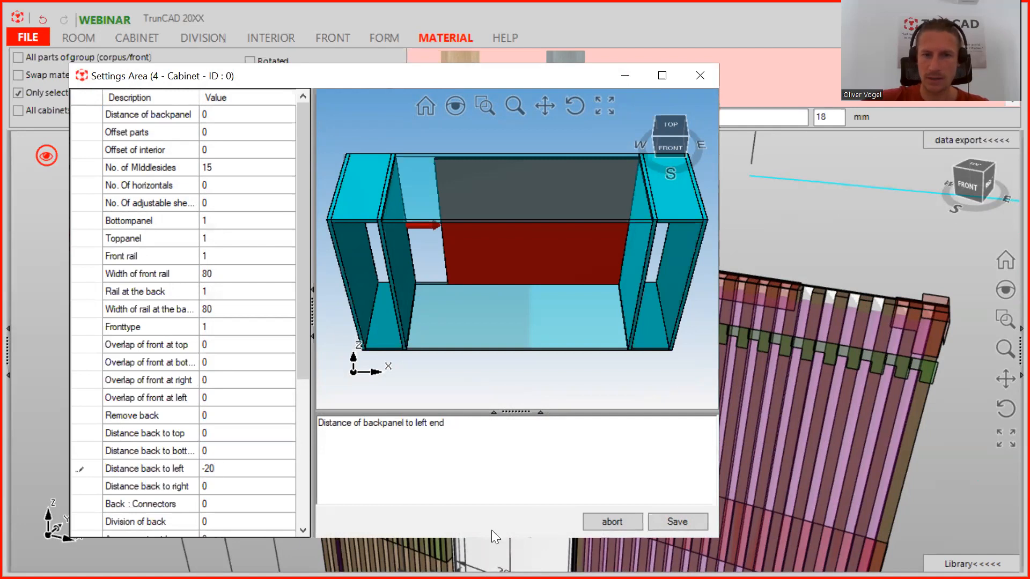
pyautogui.click(677, 521)
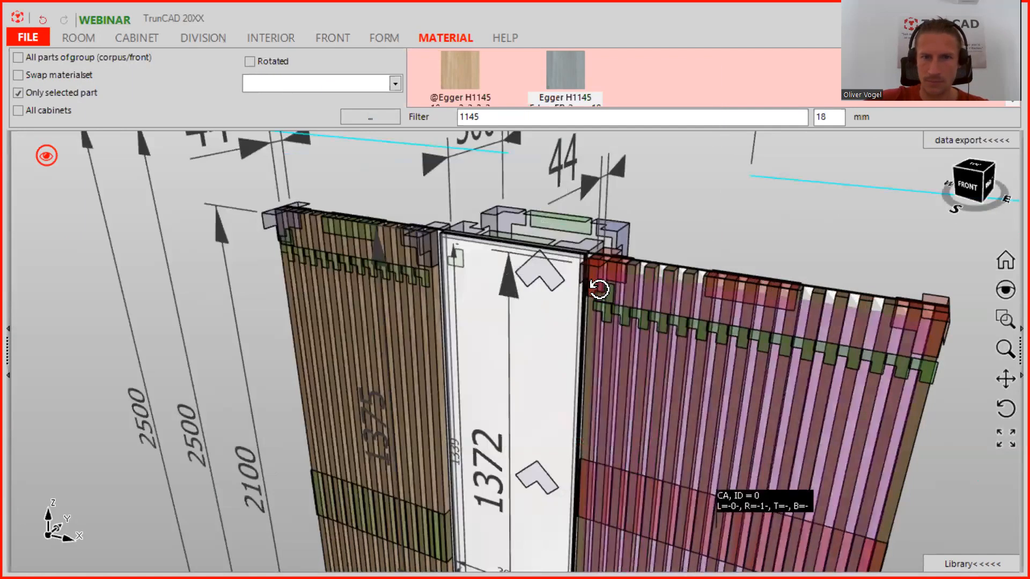
# Examine the joint between the right slat panel and the middle panel, and check the flat back's distance to side setting.
pyautogui.moveTo(599, 290); pyautogui.dragTo(642, 290, button='middle')
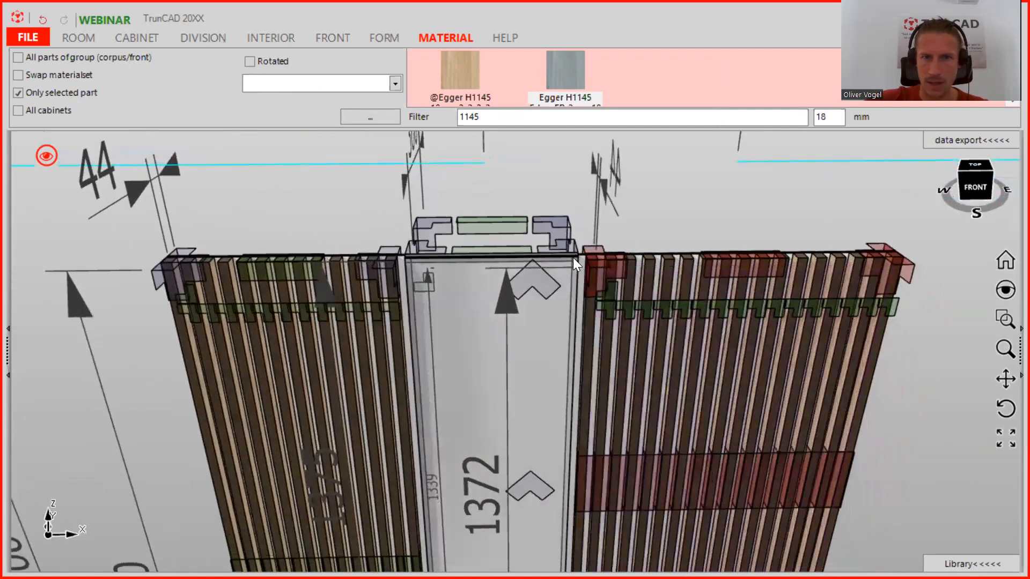
pyautogui.scroll(5, 573, 258)
pyautogui.scroll(5, 586, 264)
pyautogui.moveTo(587, 264); pyautogui.dragTo(572, 245, button='middle')
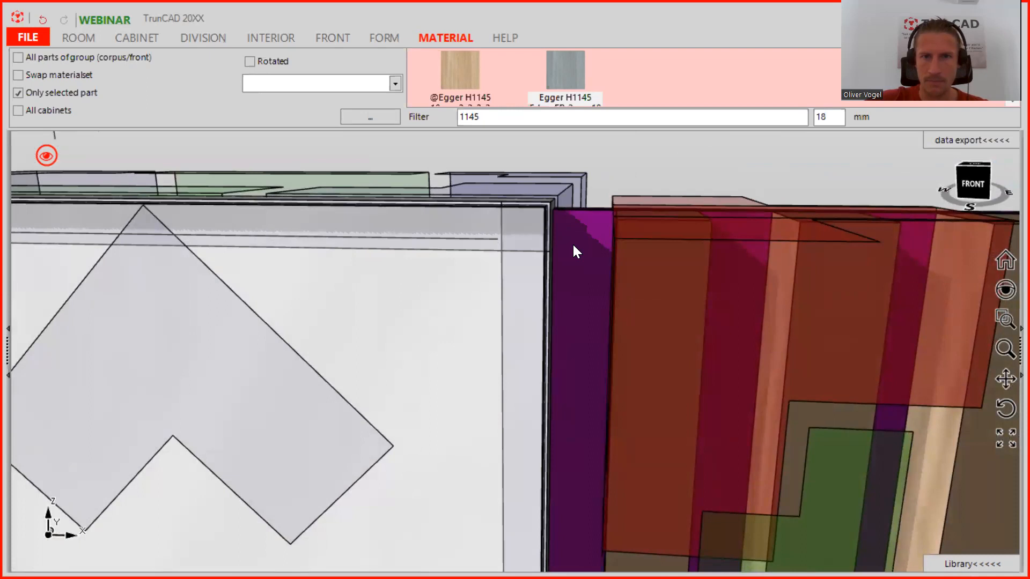
pyautogui.scroll(-3, 572, 243)
pyautogui.moveTo(572, 243); pyautogui.dragTo(581, 241, button='middle')
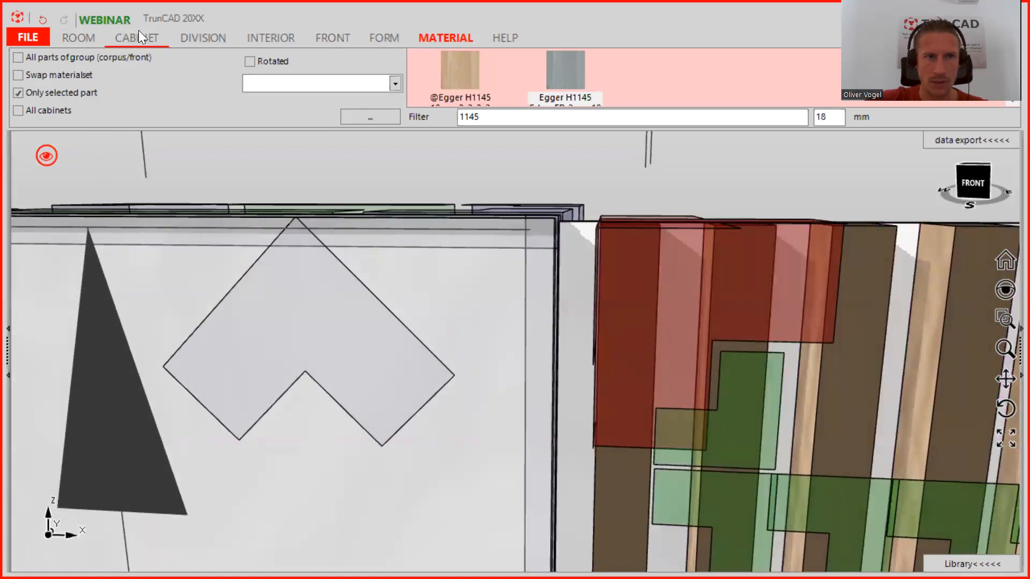
pyautogui.click(141, 36)
pyautogui.click(151, 66)
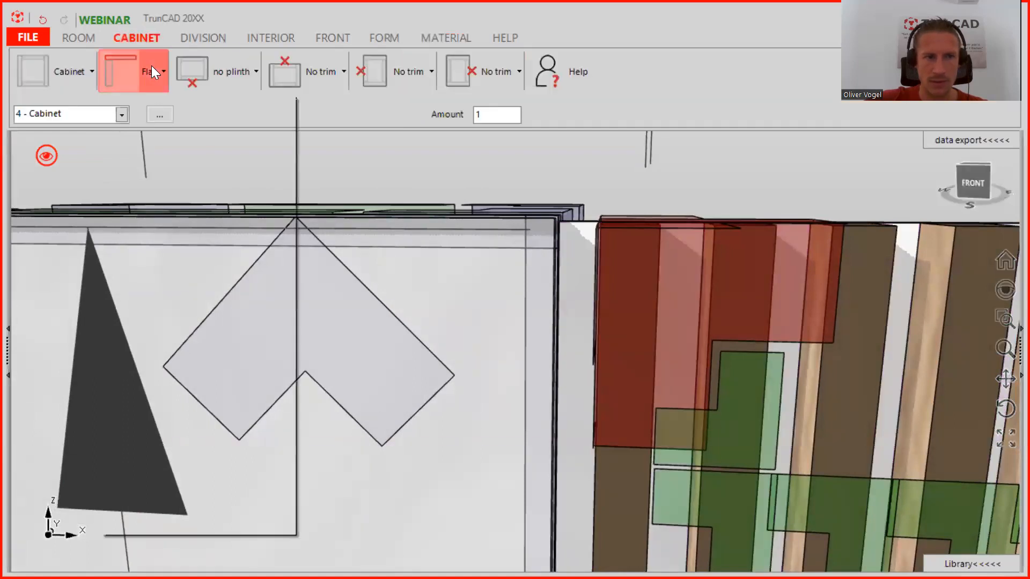
pyautogui.moveTo(174, 200)
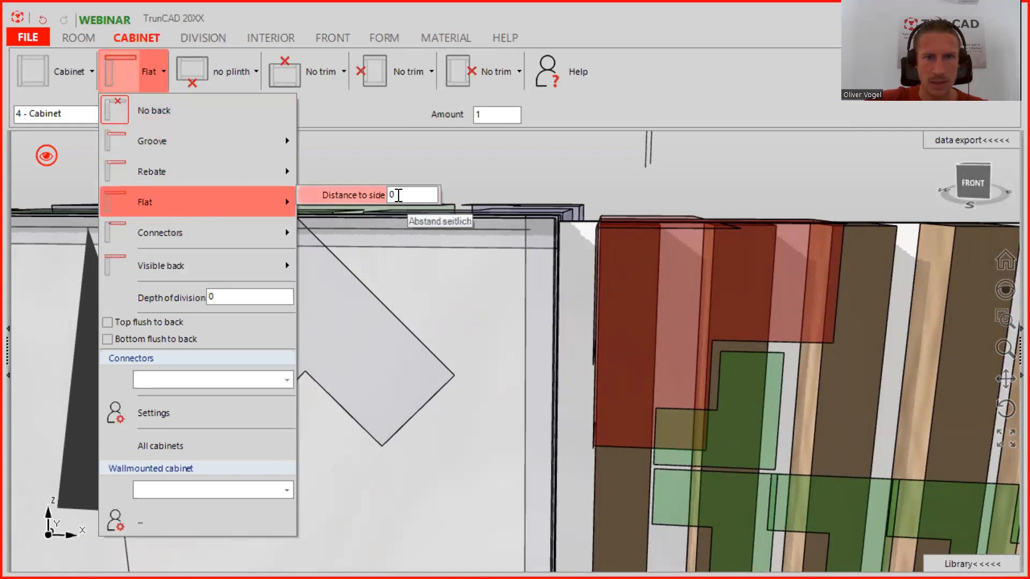
pyautogui.click(599, 185)
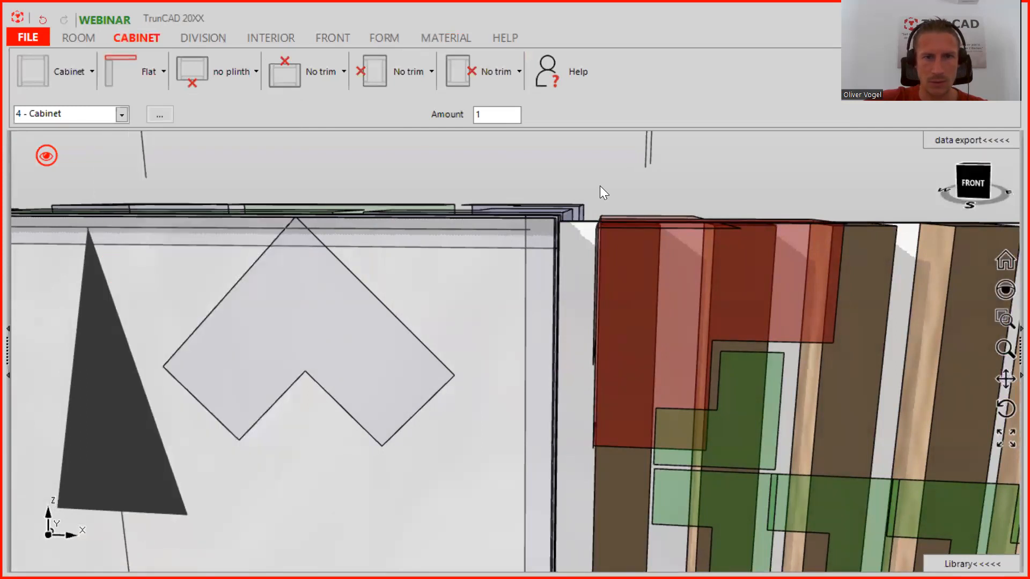
# Isolate the right slat panel in the view by hiding the other cabinets and the room.
pyautogui.scroll(3, 600, 185)
pyautogui.scroll(-5, 609, 249)
pyautogui.moveTo(869, 466); pyautogui.dragTo(726, 334, button='middle')
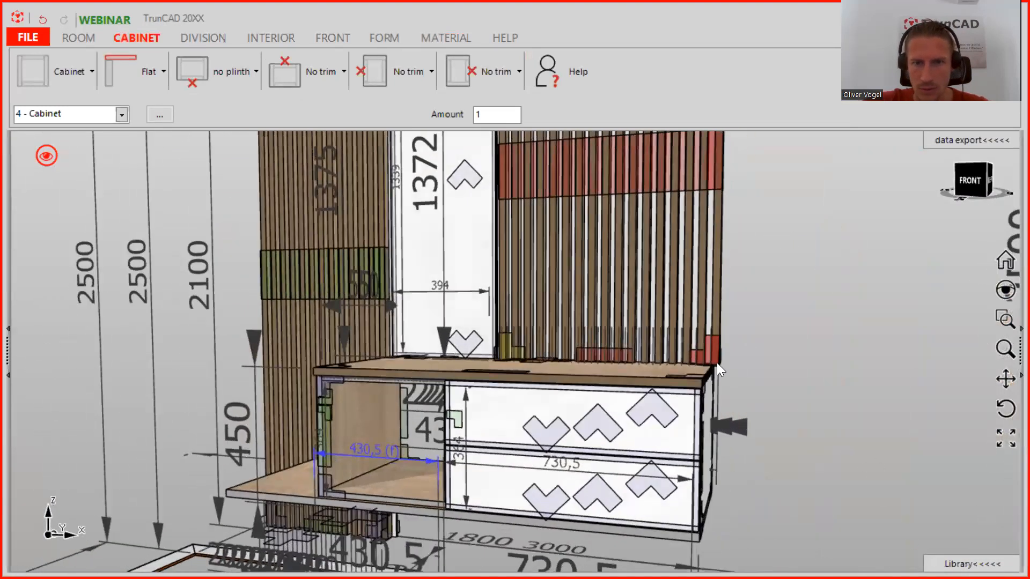
pyautogui.scroll(3, 716, 362)
pyautogui.scroll(-5, 719, 361)
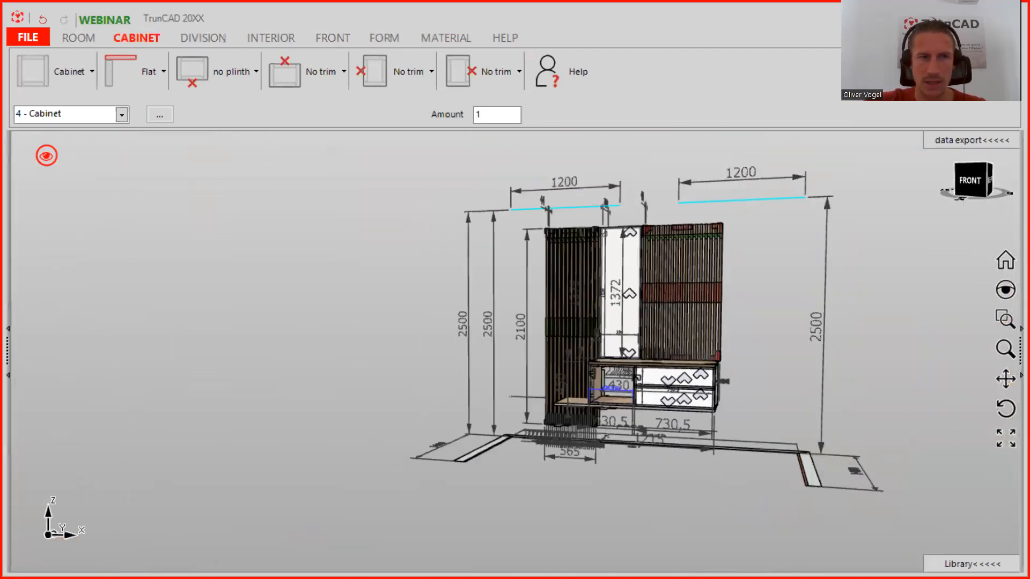
pyautogui.click(46, 156)
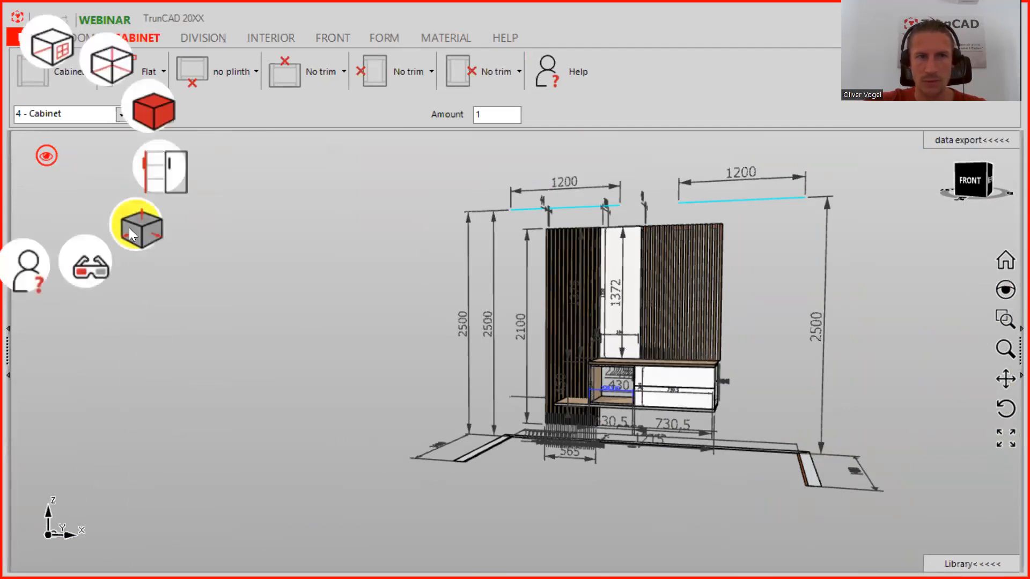
pyautogui.click(141, 234)
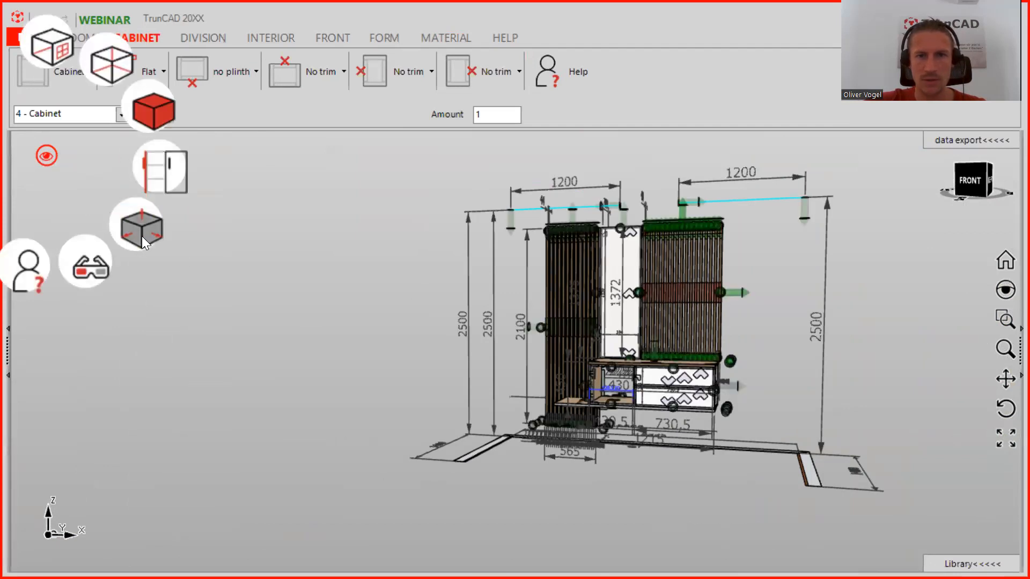
pyautogui.click(46, 53)
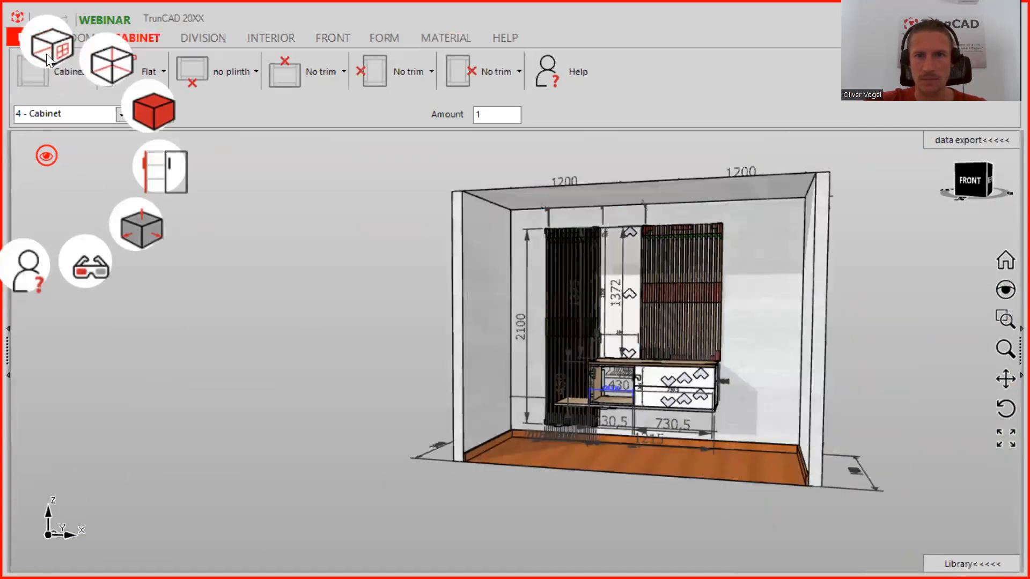
pyautogui.scroll(3, 717, 404)
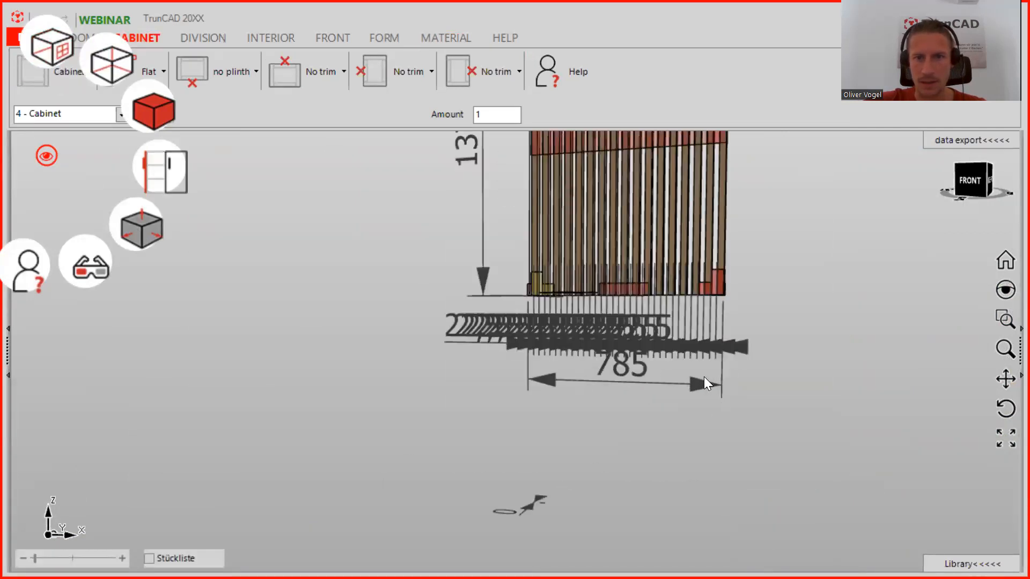
# Set the right slat panel's cabinet width to 765.
pyautogui.click(703, 384)
pyautogui.press('Return')
pyautogui.press('Left')
pyautogui.press('BackSpace')
pyautogui.write('6')
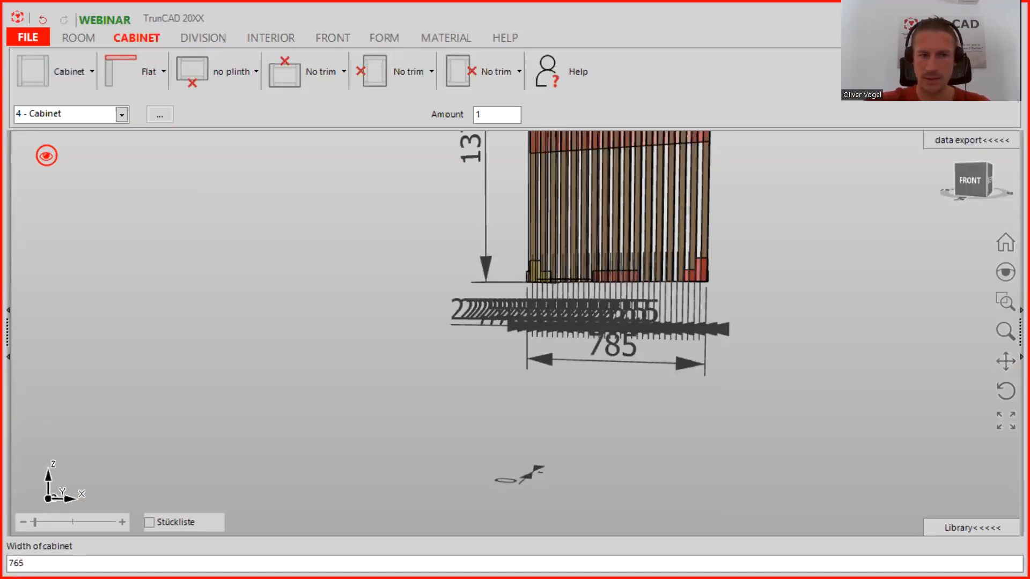
pyautogui.press('Return')
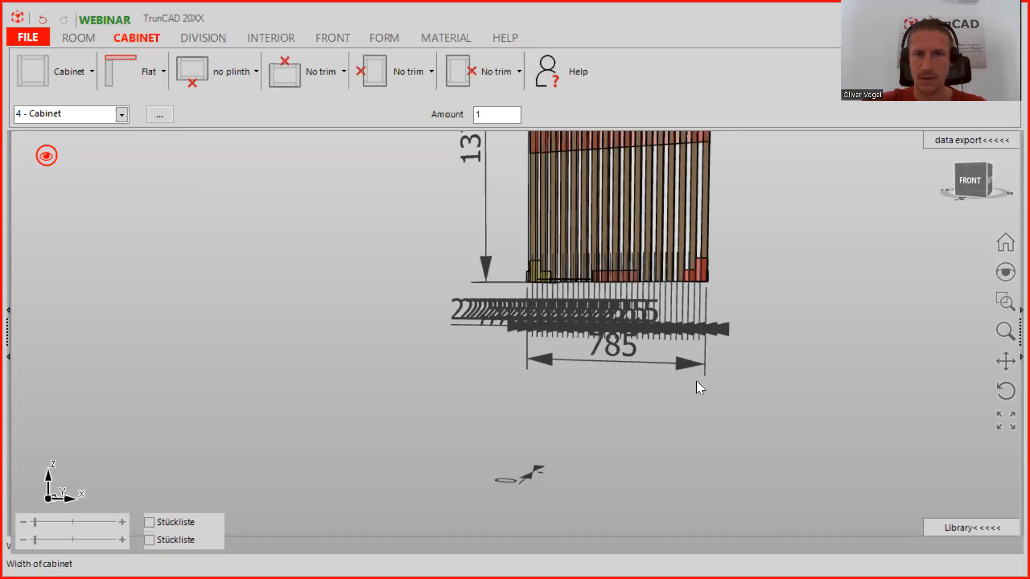
# Show the other cabinets again and examine how the right slat panel's outer end lines up with the sideboard's edge.
pyautogui.click(54, 152)
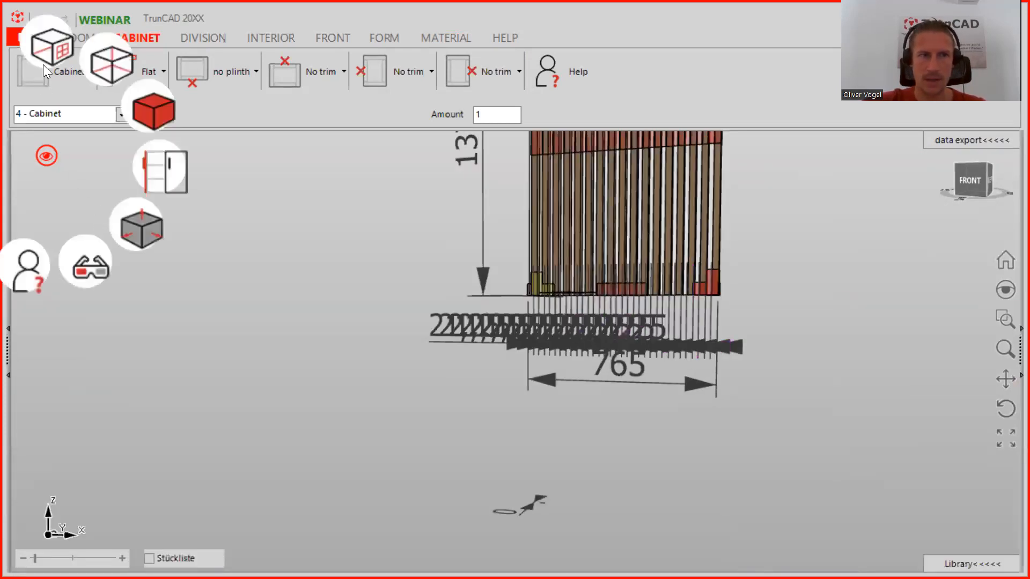
pyautogui.click(45, 62)
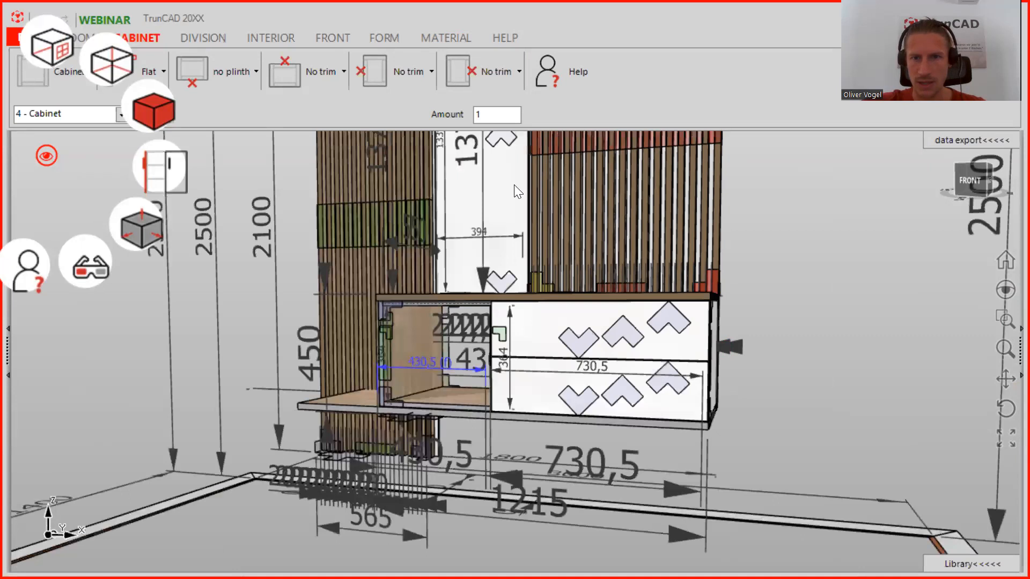
pyautogui.scroll(10, 719, 289)
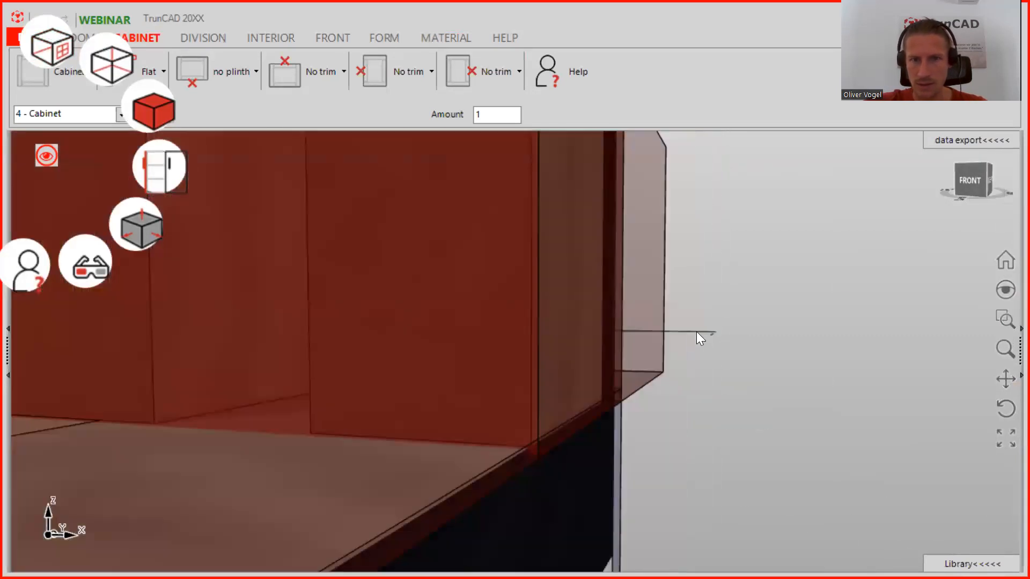
pyautogui.moveTo(645, 407); pyautogui.dragTo(575, 387, button='middle')
pyautogui.scroll(-9, 565, 382)
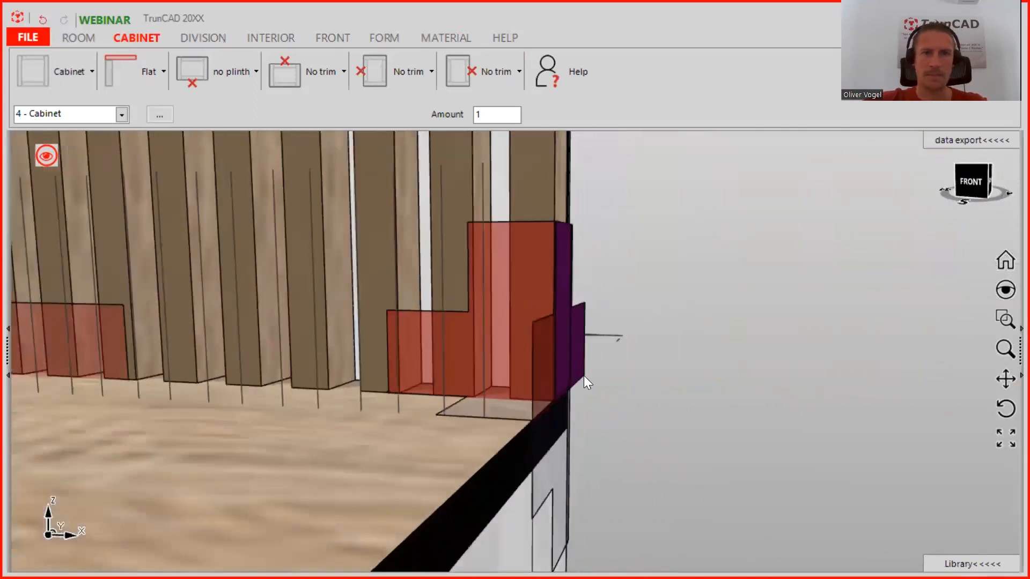
pyautogui.scroll(-7, 583, 375)
pyautogui.moveTo(584, 375); pyautogui.dragTo(627, 424, button='middle')
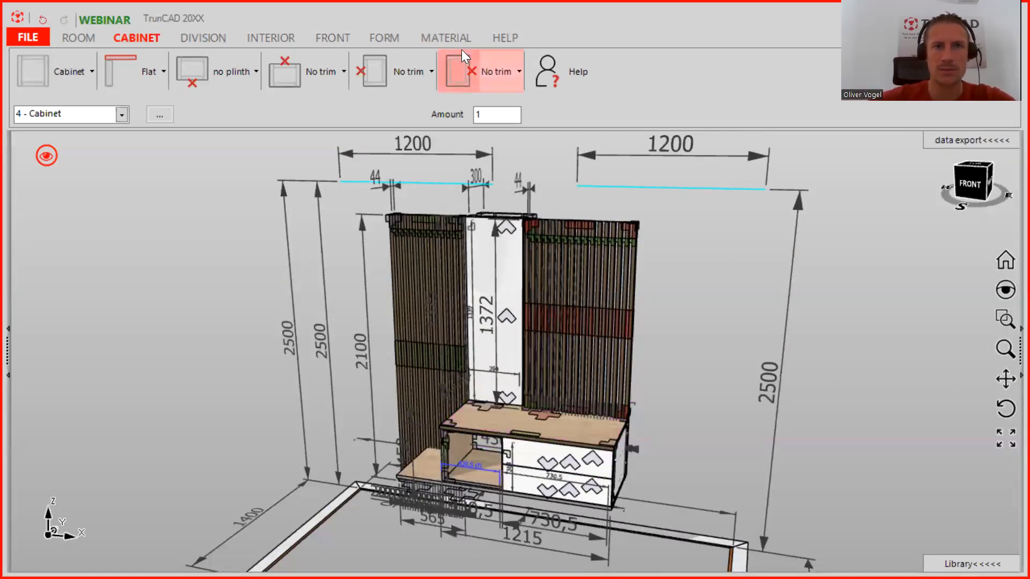
# Filter the materials by a thickness of 9 mm, clear the name filter, and browse the matching material sets.
pyautogui.click(449, 39)
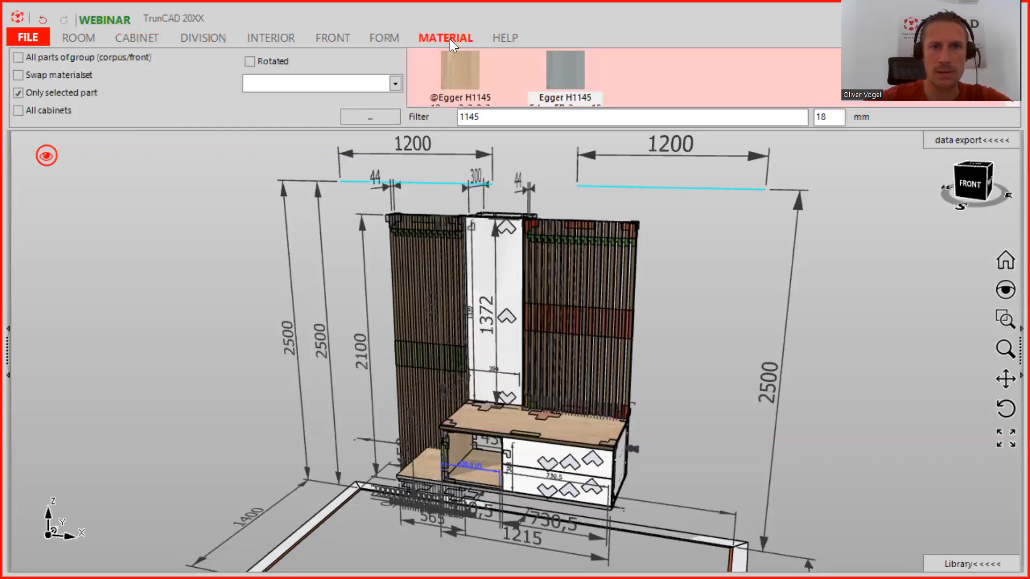
pyautogui.doubleClick(831, 118)
pyautogui.press('BackSpace')
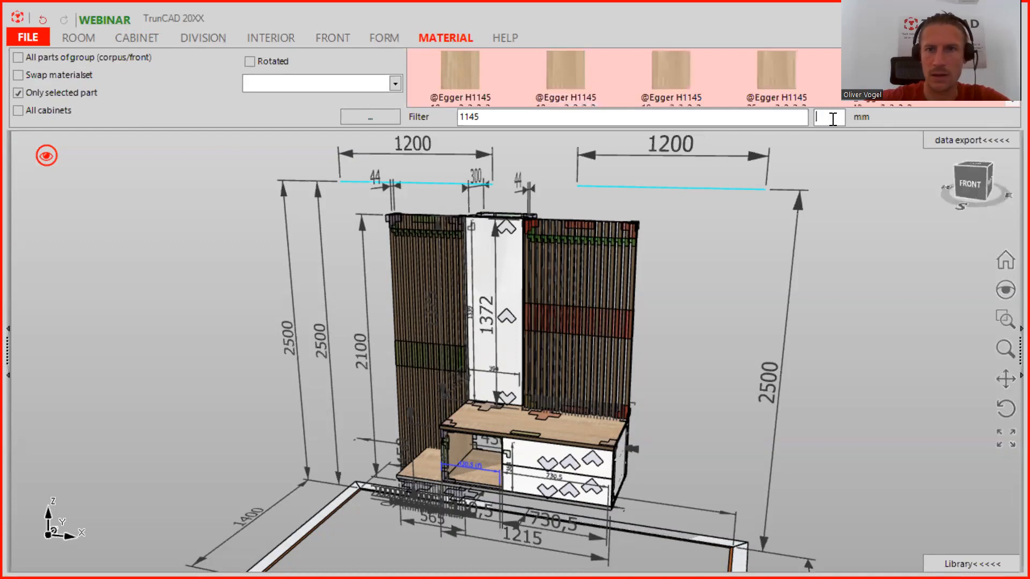
pyautogui.write('9')
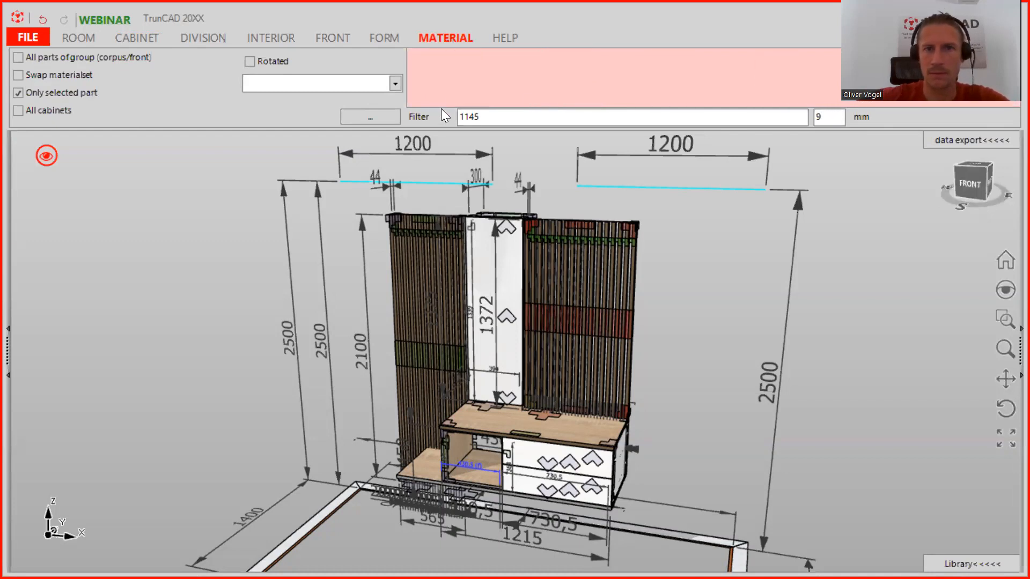
pyautogui.doubleClick(482, 116)
pyautogui.press('BackSpace')
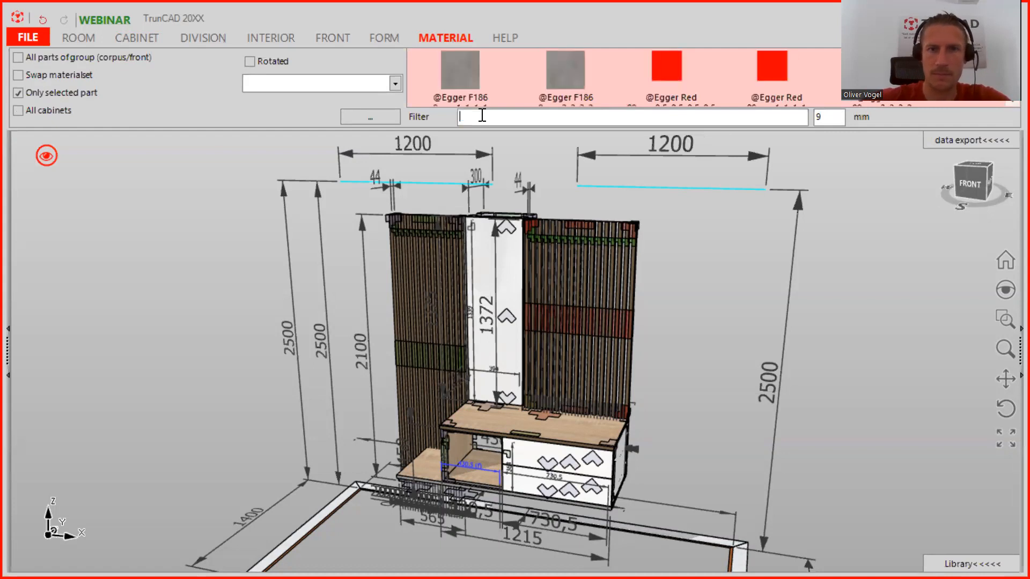
pyautogui.scroll(-2, 608, 76)
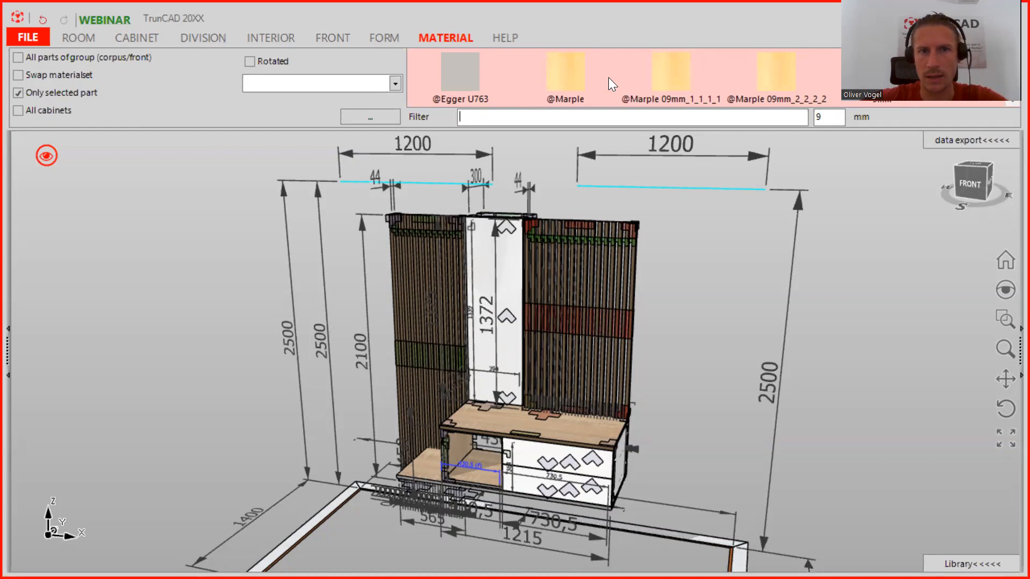
pyautogui.scroll(-1, 592, 78)
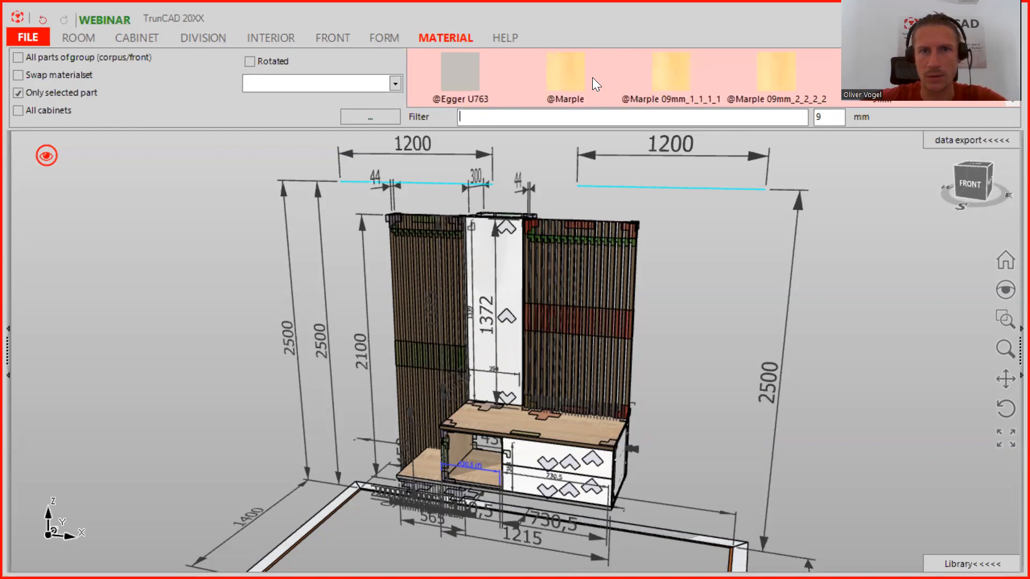
# Open the board article of the 9 mm Egger U763 material set and assign it the texture u963.jpg from the Egger512 folder.
pyautogui.click(462, 70)
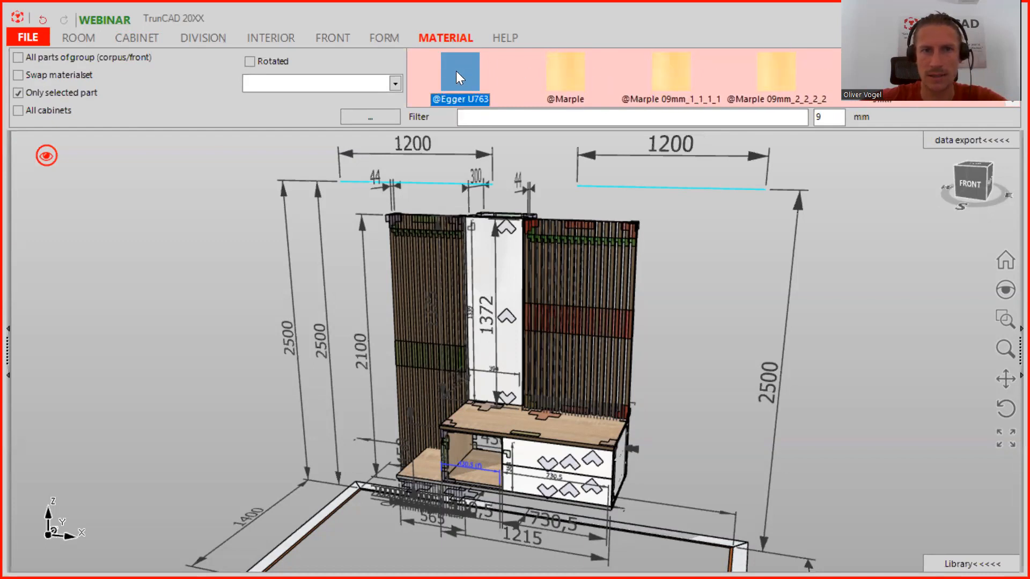
pyautogui.click(380, 117)
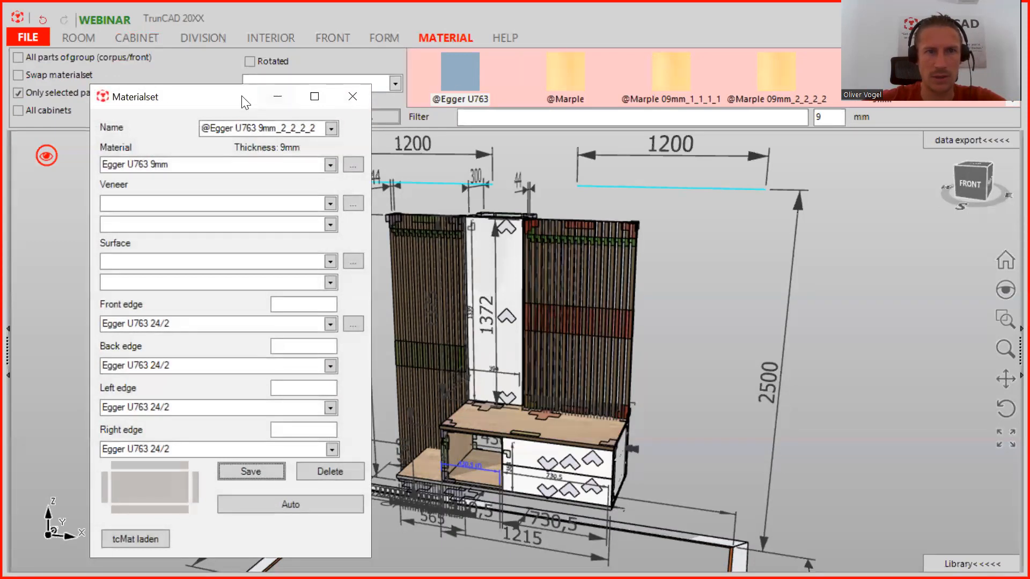
pyautogui.moveTo(232, 103); pyautogui.dragTo(184, 97)
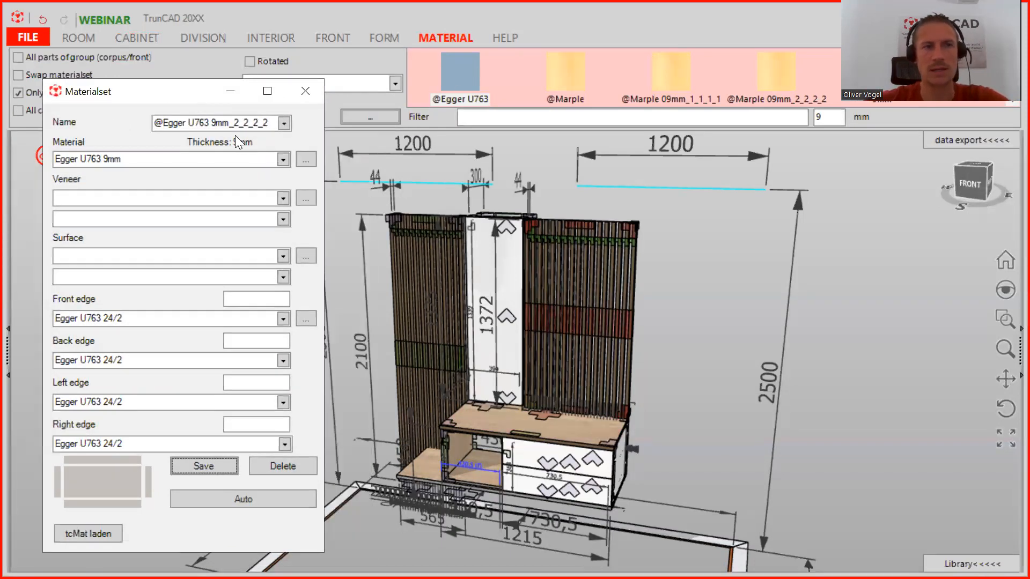
pyautogui.click(306, 159)
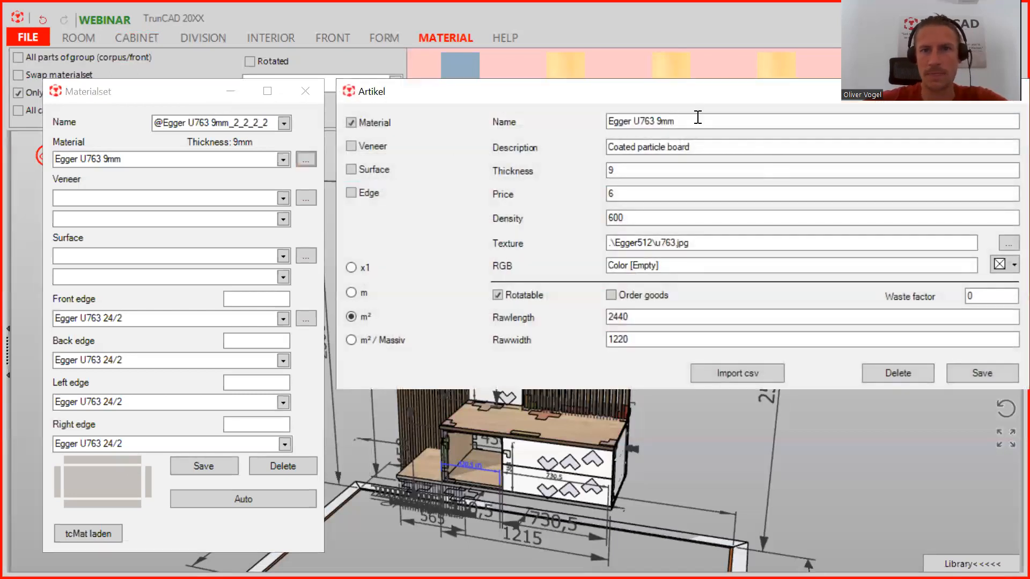
pyautogui.moveTo(636, 94); pyautogui.dragTo(599, 92)
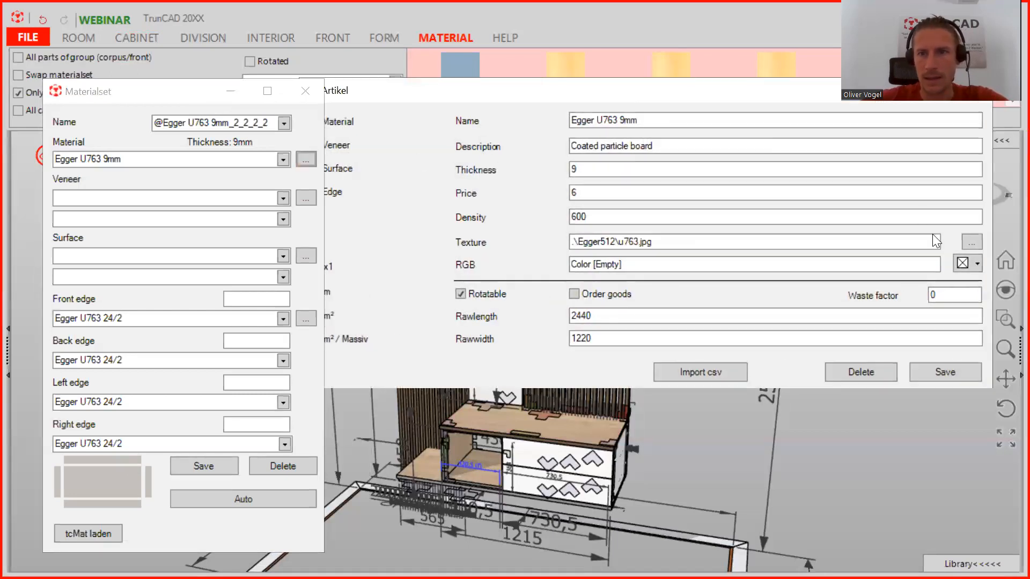
pyautogui.click(968, 242)
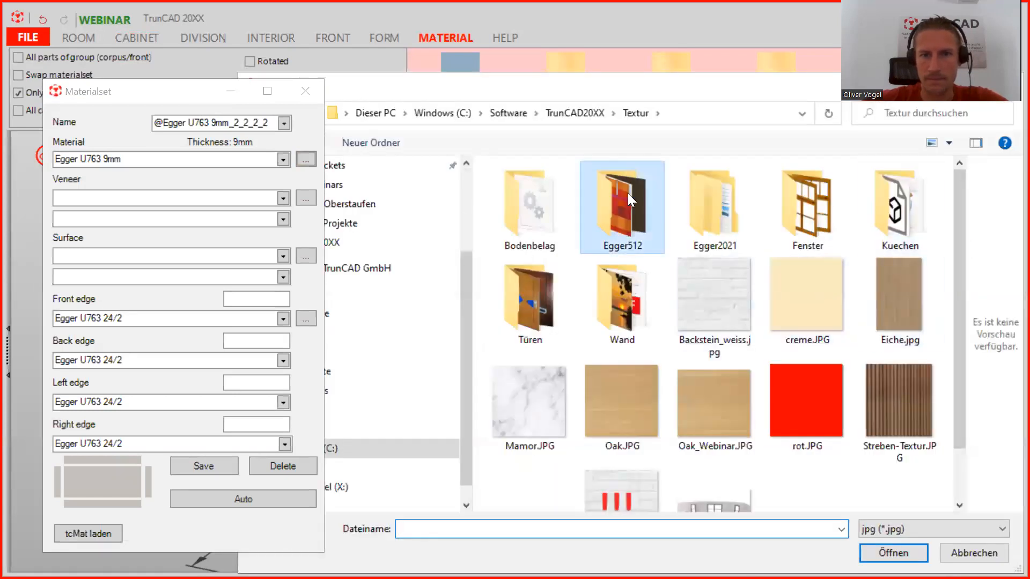
pyautogui.doubleClick(627, 193)
pyautogui.scroll(-10, 655, 225)
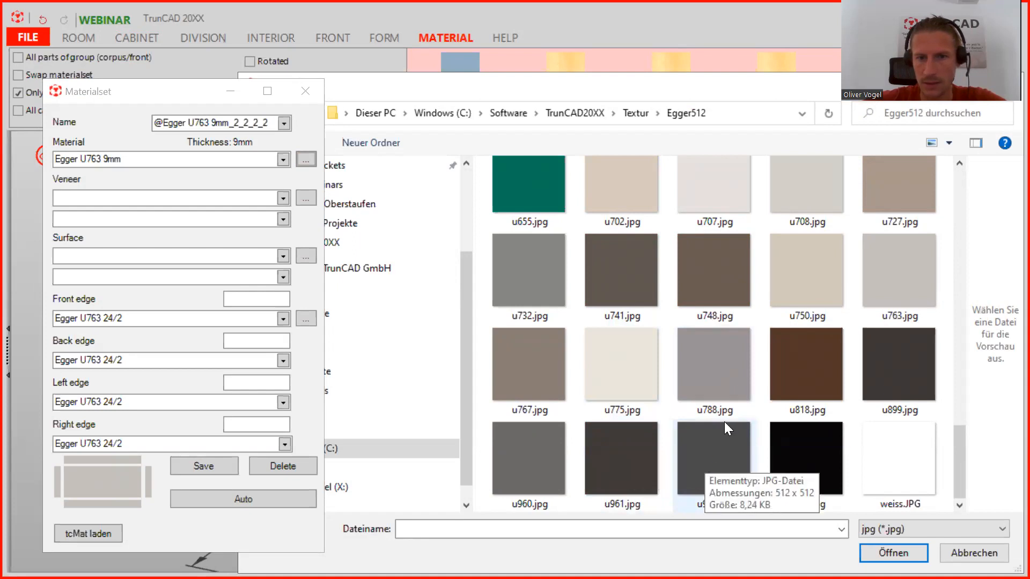
pyautogui.click(716, 451)
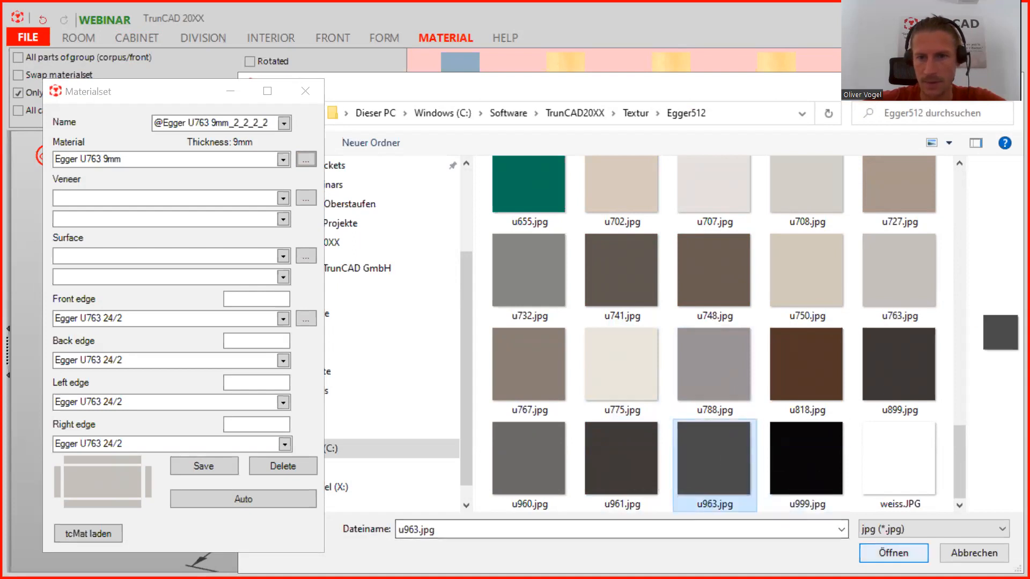
pyautogui.click(892, 553)
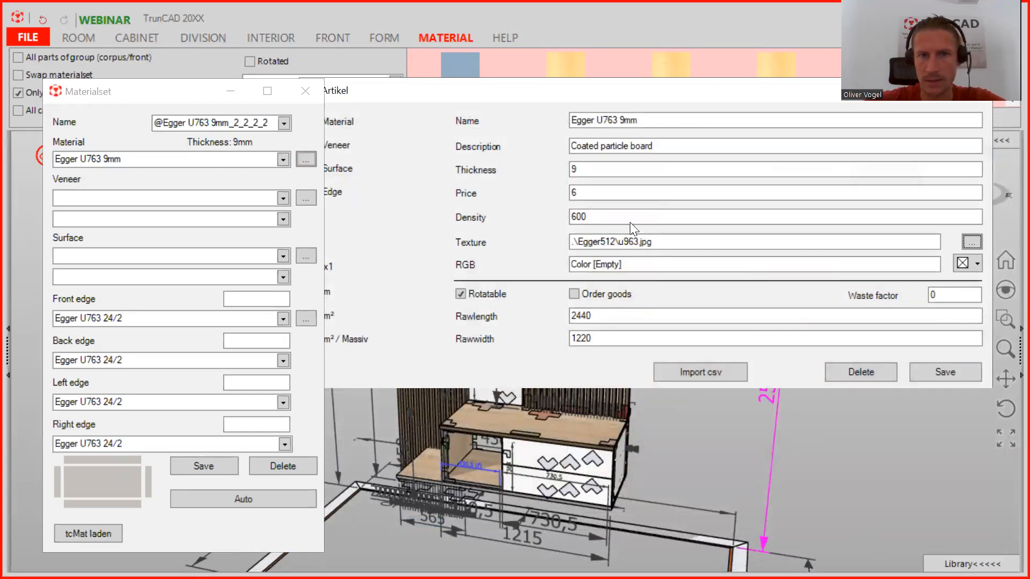
# Name the board article Egger U963 9mm and save it.
pyautogui.click(614, 120)
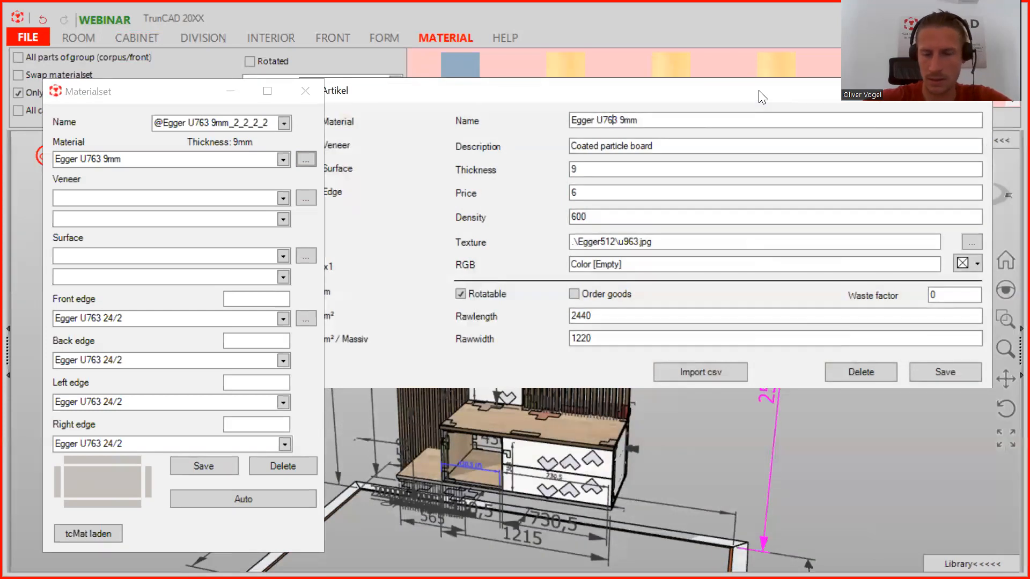
pyautogui.press('BackSpace')
pyautogui.write('9')
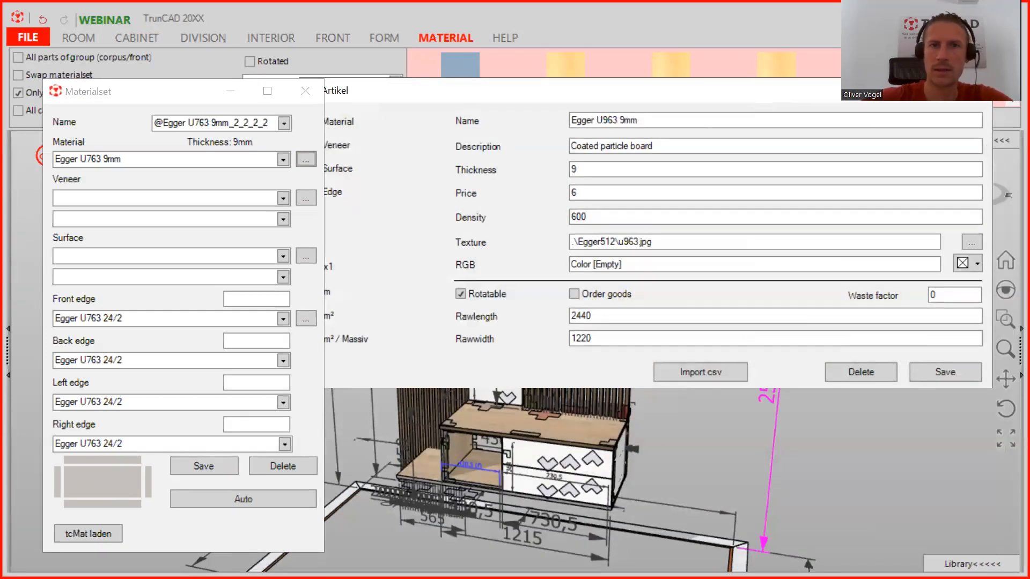
pyautogui.click(939, 370)
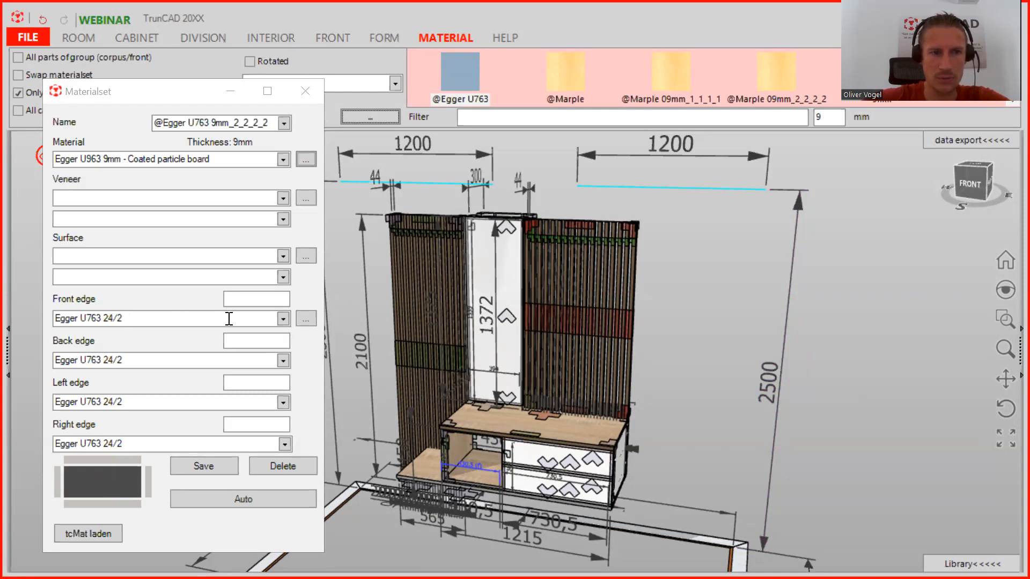
# Open the front edge's Egger U763 24/2 article and assign it the texture u963.jpg from the Egger512 folder.
pyautogui.click(310, 319)
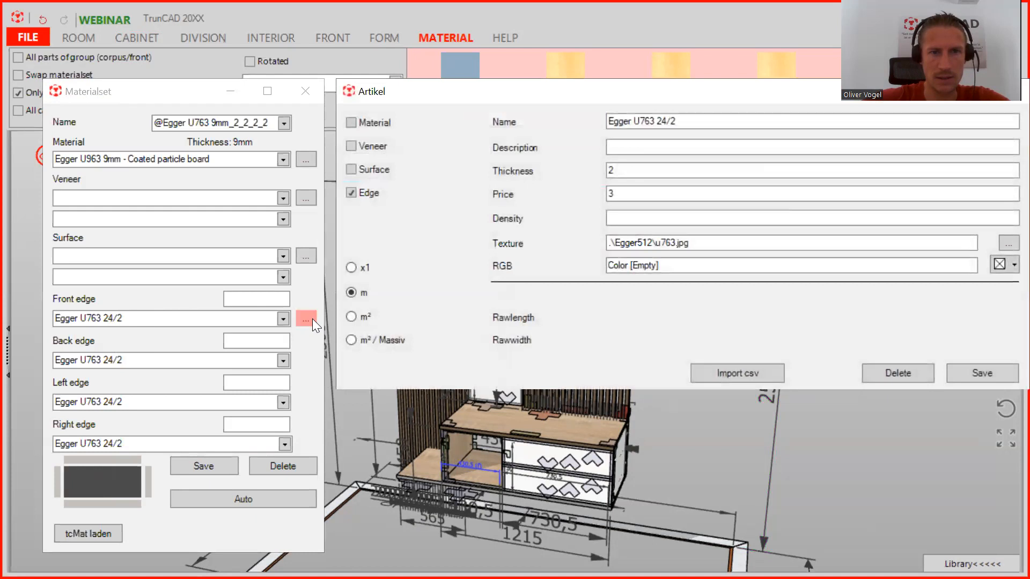
pyautogui.click(1008, 243)
pyautogui.doubleClick(642, 202)
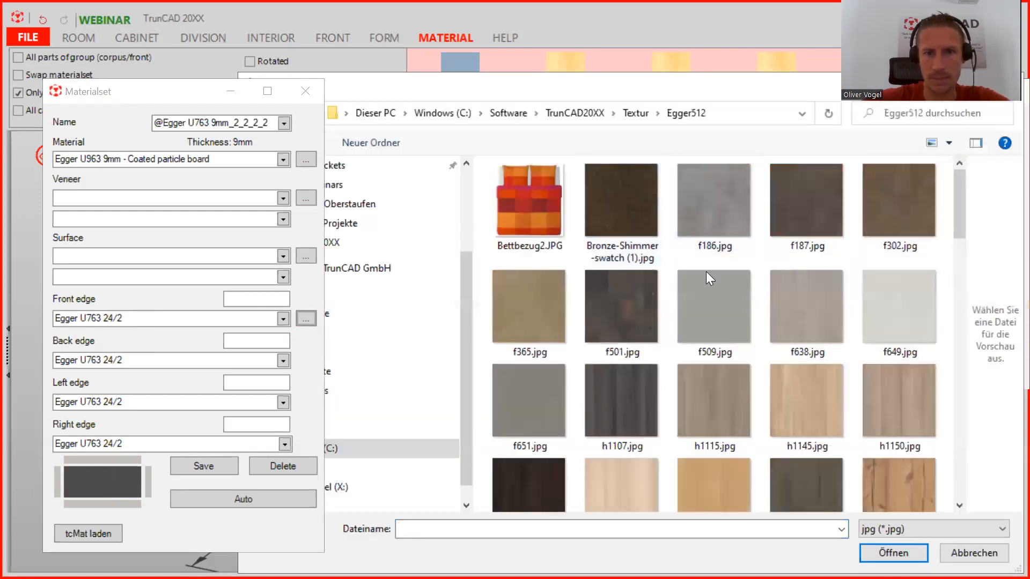
pyautogui.scroll(-15, 707, 279)
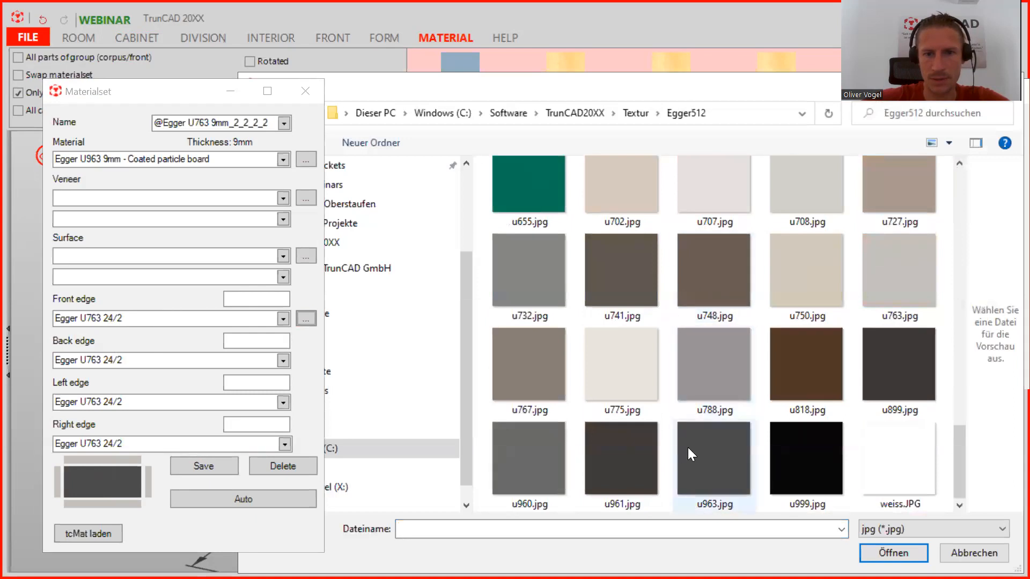
pyautogui.click(711, 457)
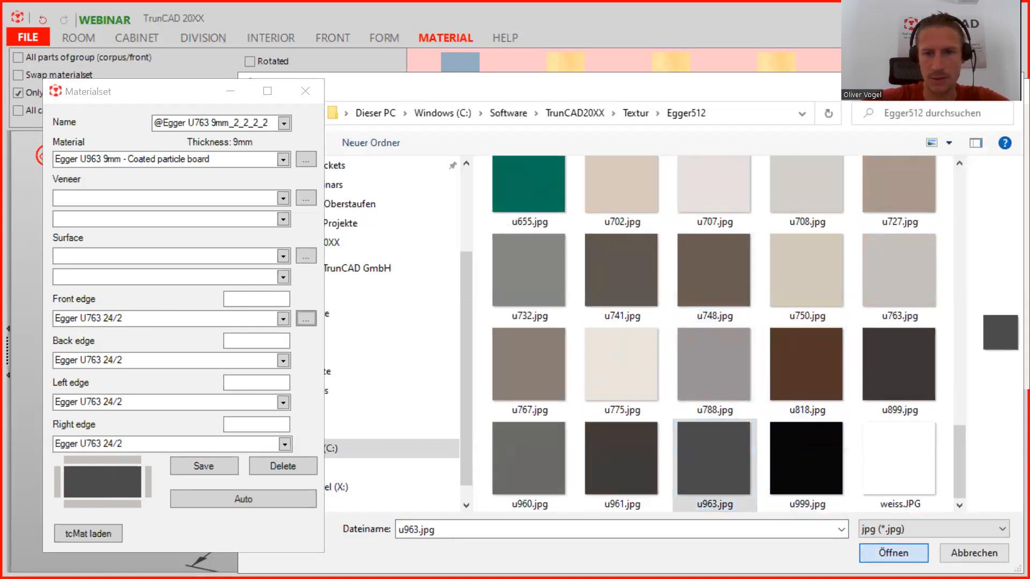
pyautogui.doubleClick(716, 486)
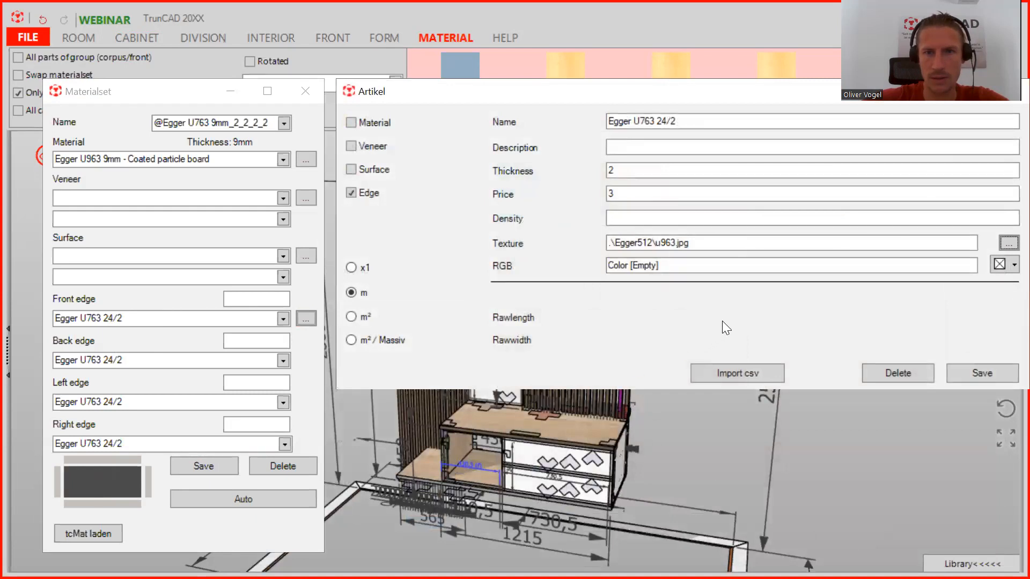
# Name the edge article Egger U963 24/2 and save it.
pyautogui.click(654, 122)
pyautogui.press('BackSpace')
pyautogui.press('BackSpace')
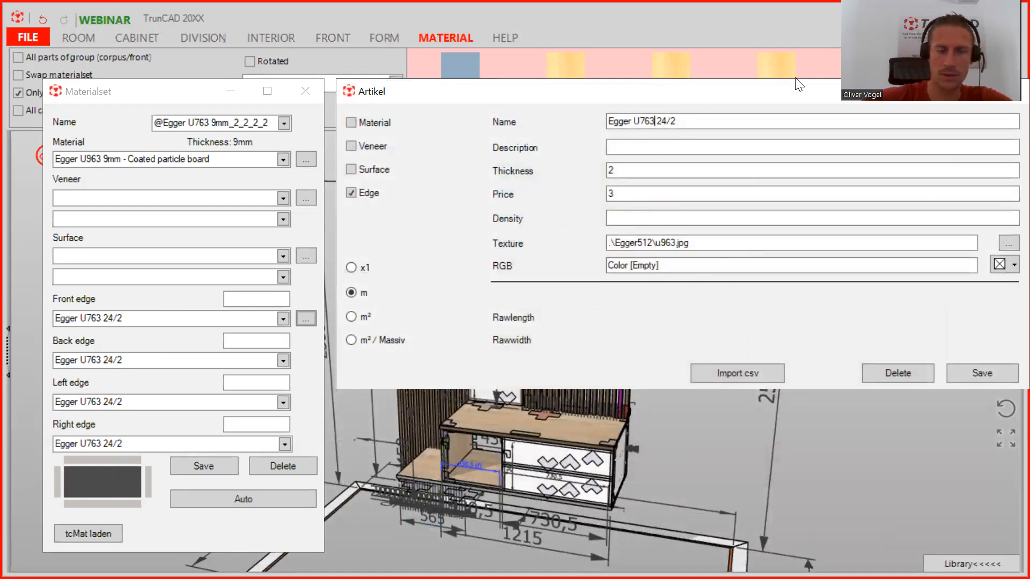
pyautogui.press('BackSpace')
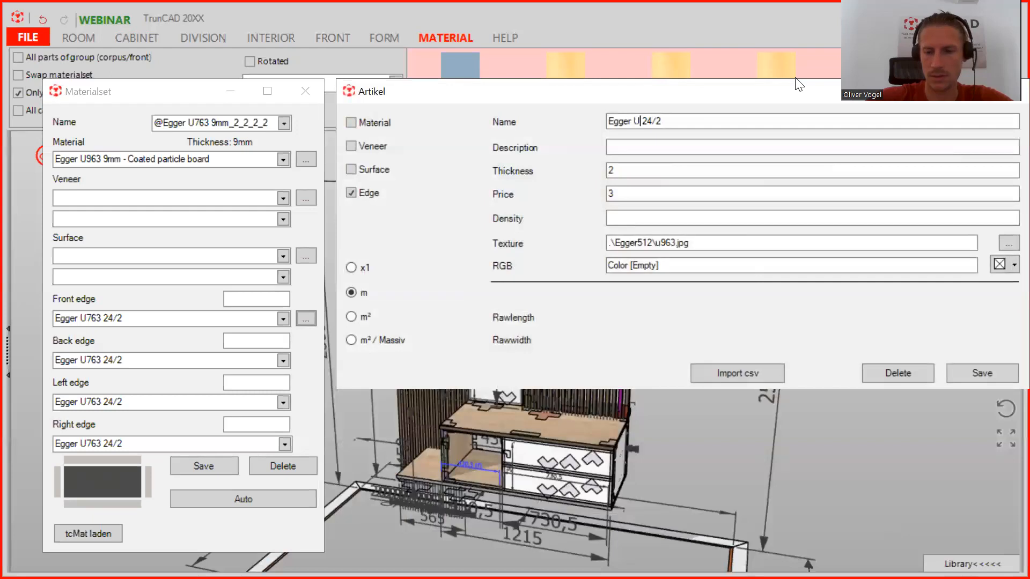
pyautogui.write('963')
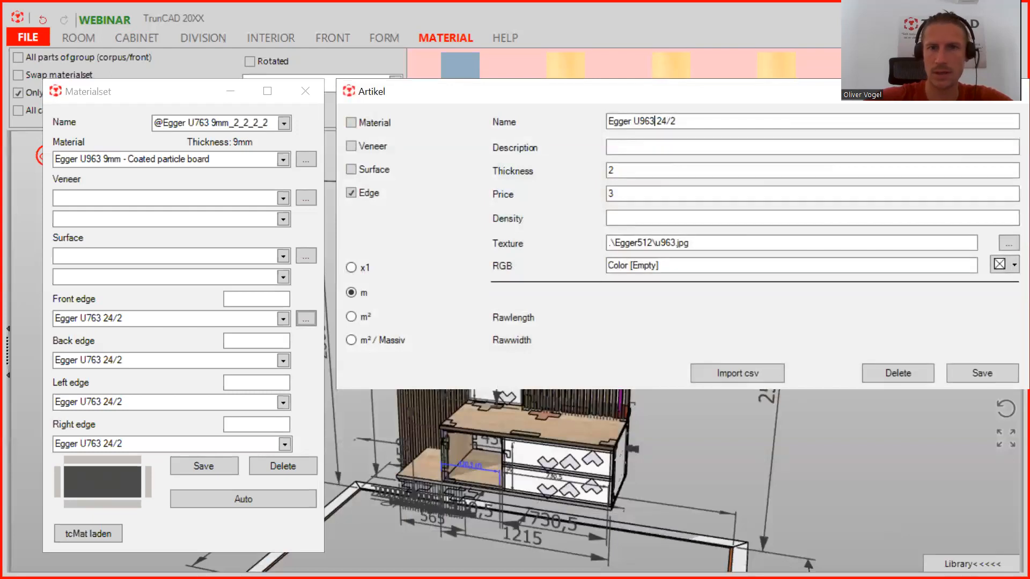
pyautogui.click(981, 371)
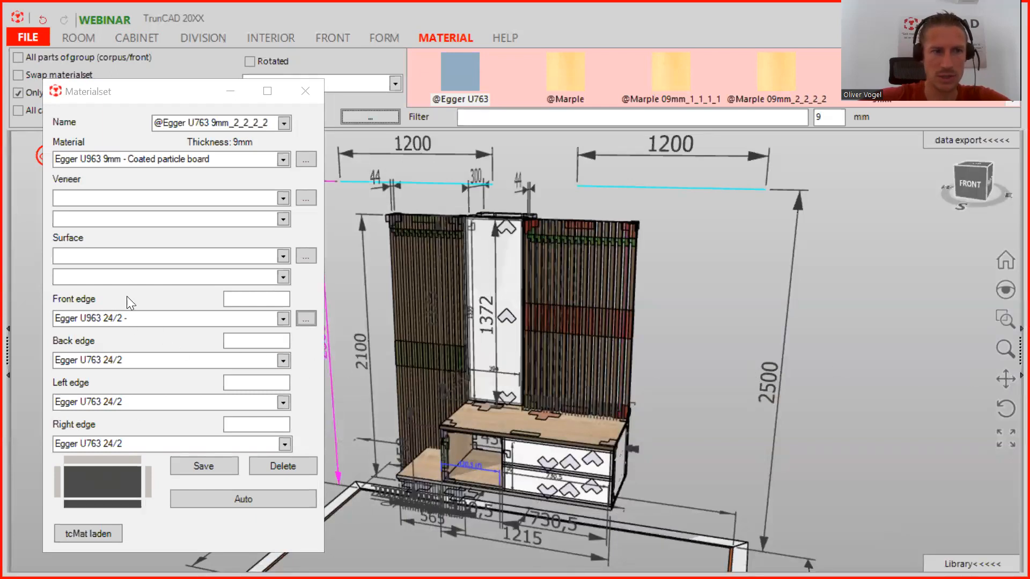
# Copy the front edge entry Egger U963 24/2 to the back, left and right edges of the material set.
pyautogui.click(60, 319)
pyautogui.hotkey('ctrl', 'c')
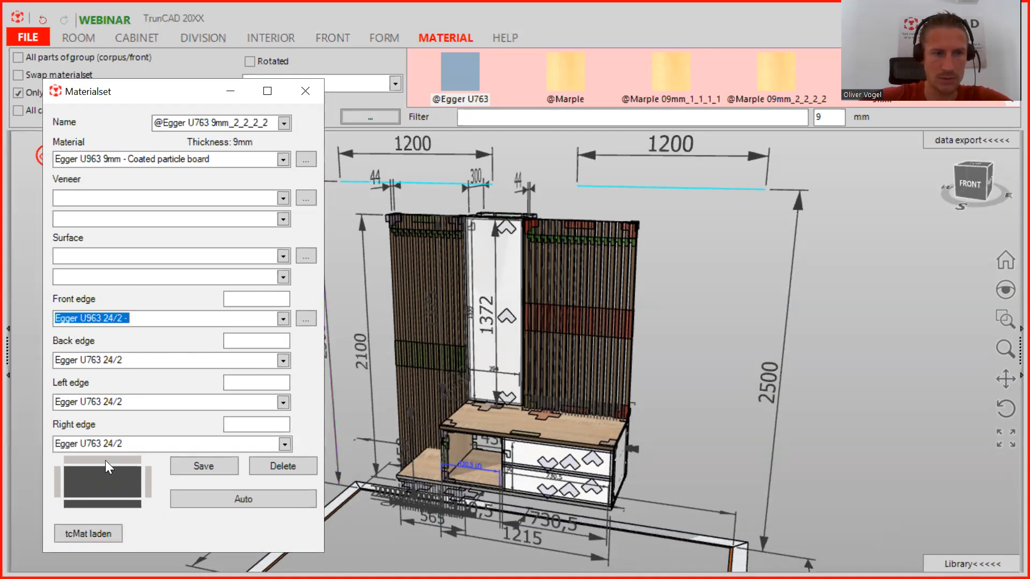
pyautogui.click(144, 360)
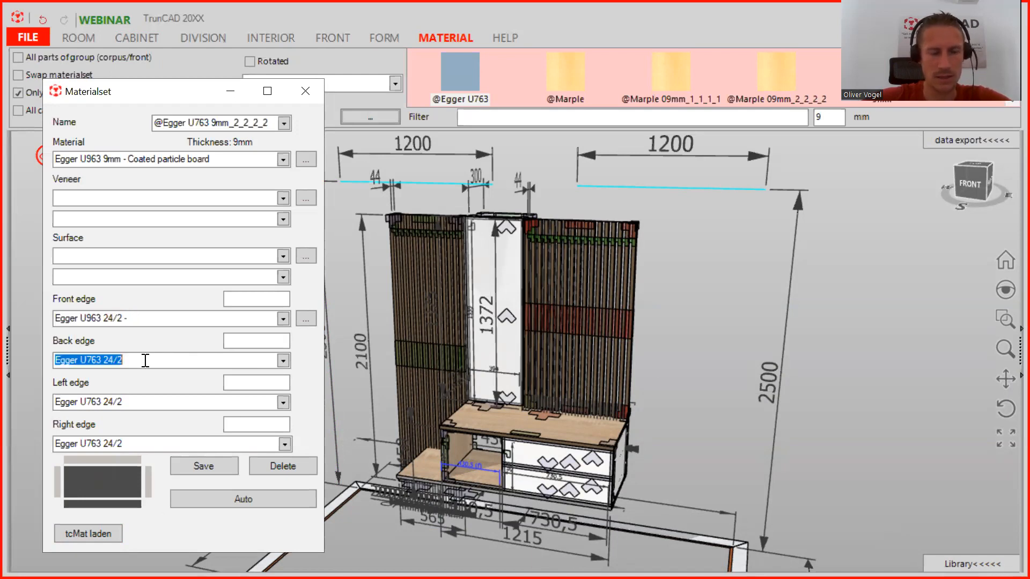
pyautogui.hotkey('ctrl', 'v')
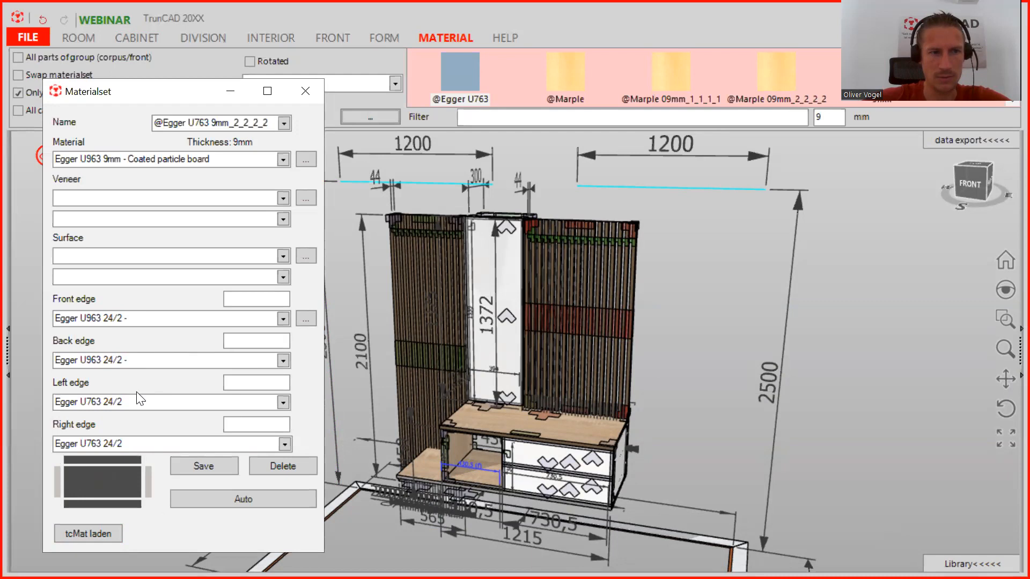
pyautogui.click(138, 402)
pyautogui.hotkey('ctrl', 'v')
pyautogui.click(133, 443)
pyautogui.hotkey('ctrl', 'v')
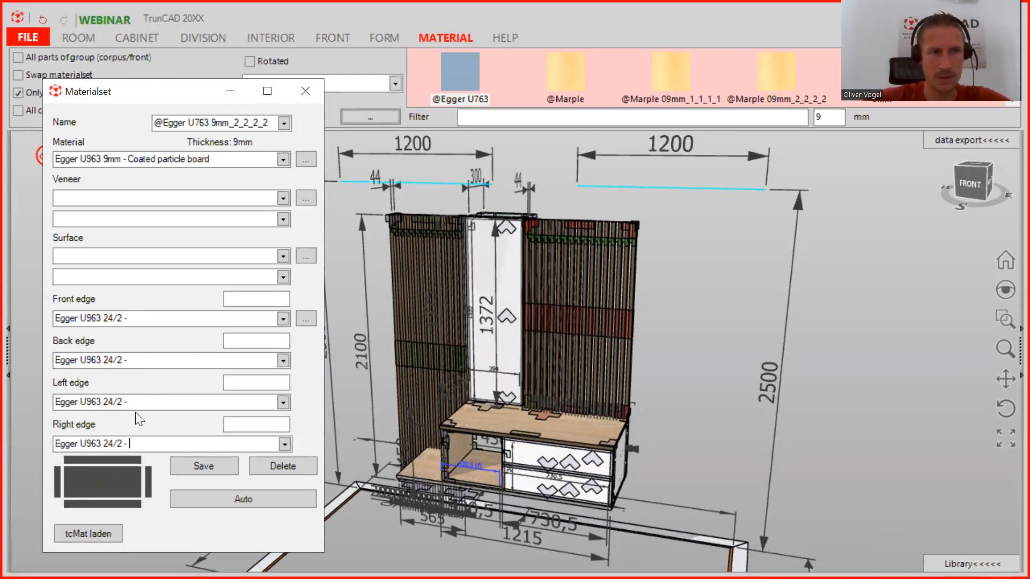
pyautogui.click(207, 123)
pyautogui.click(209, 122)
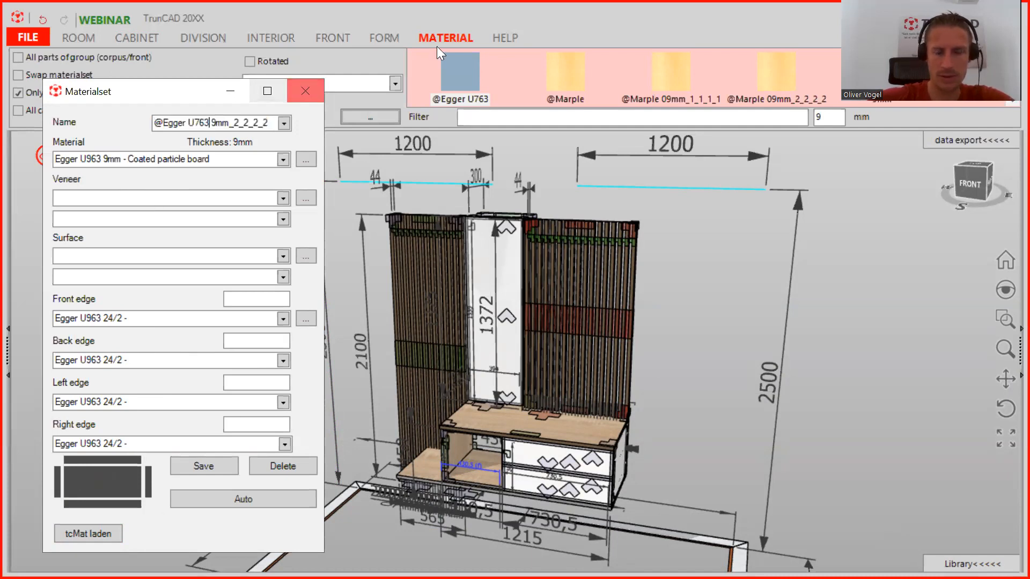
pyautogui.press('Left')
pyautogui.press('Left')
pyautogui.press('BackSpace')
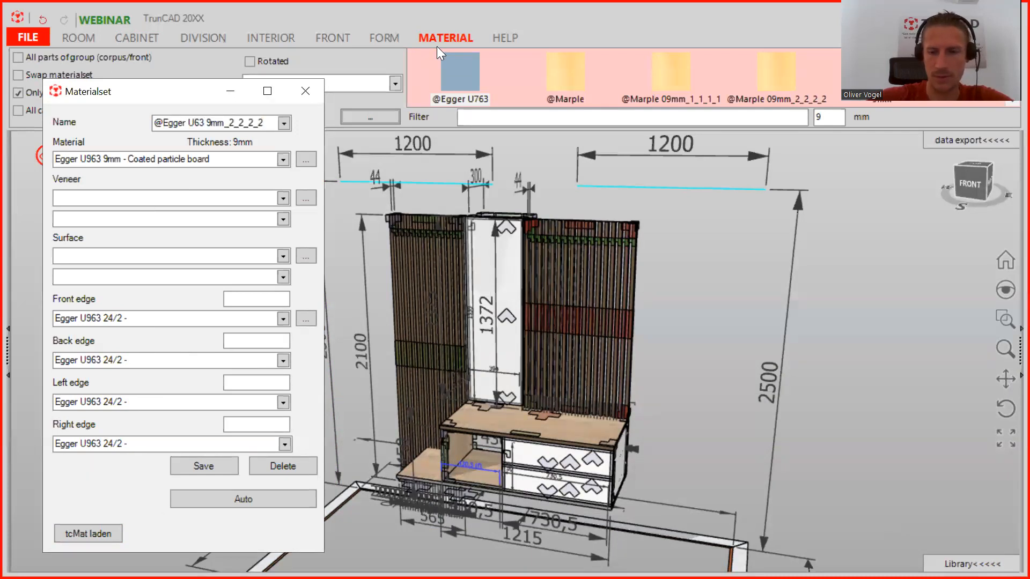
pyautogui.write('9')
pyautogui.press('BackSpace')
pyautogui.write('9')
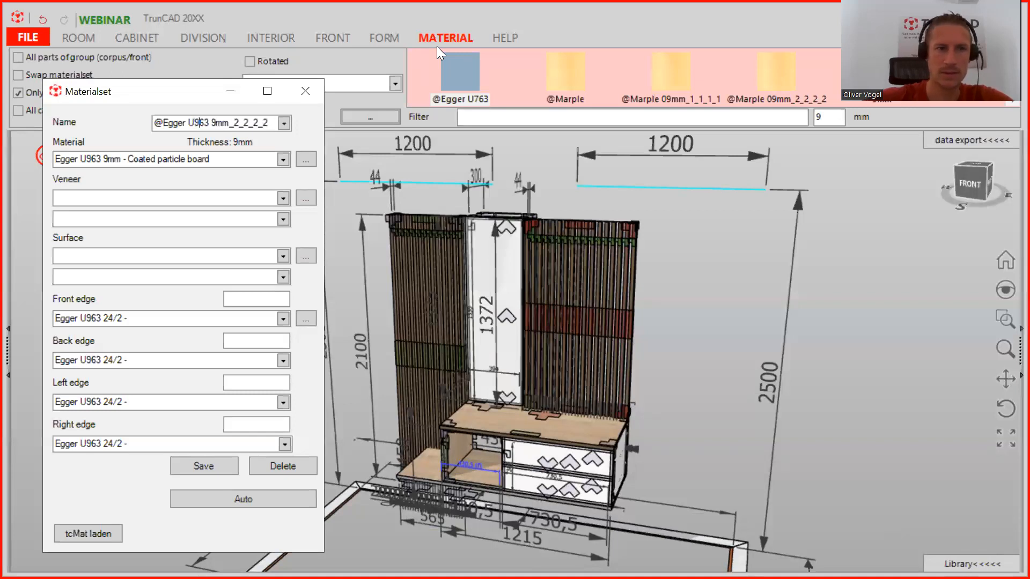
pyautogui.click(223, 467)
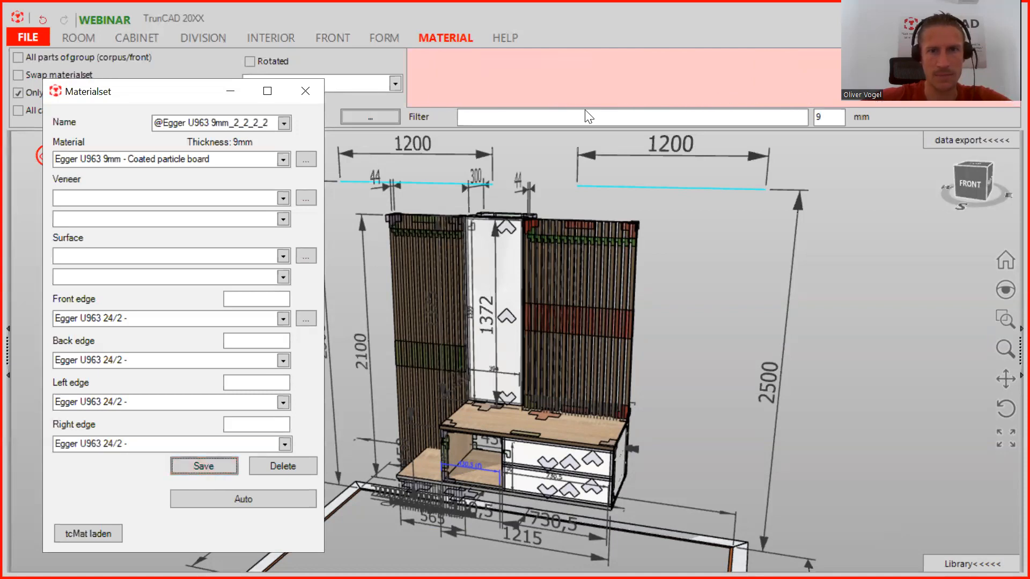
# Filter the 9 mm material sets by the name 963 and select the Egger U963 set.
pyautogui.click(555, 119)
pyautogui.write('9')
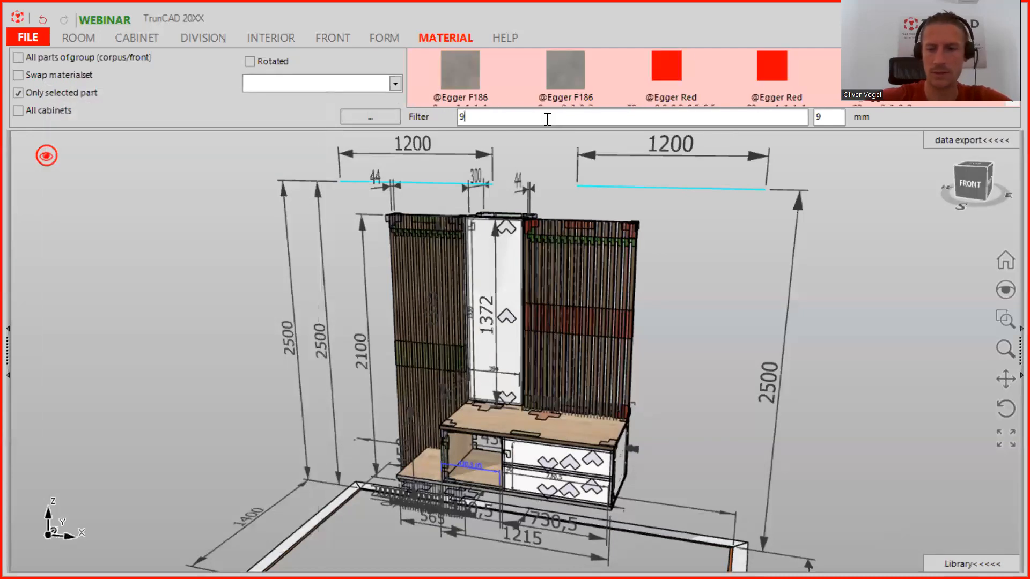
pyautogui.write('63')
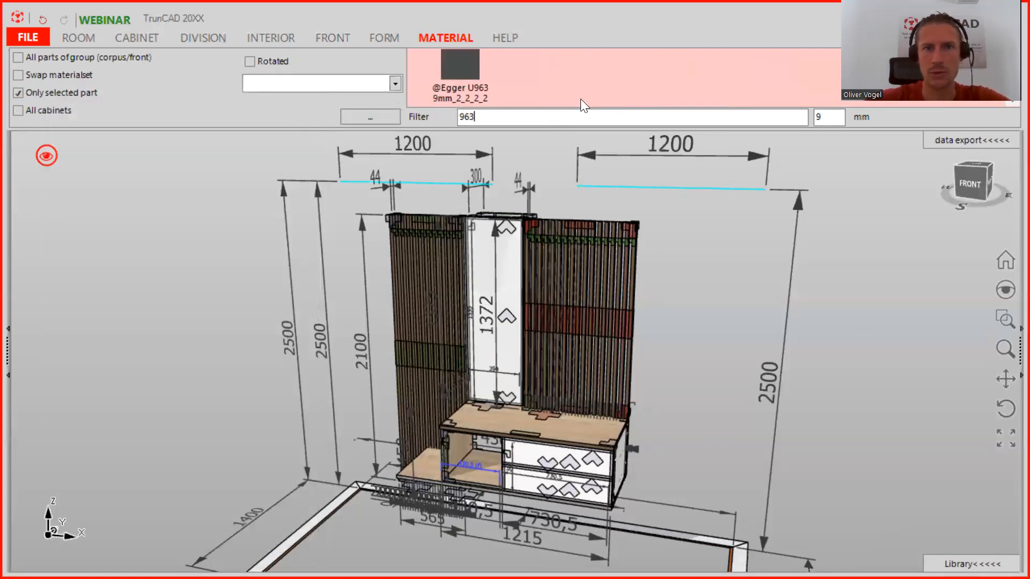
pyautogui.click(452, 68)
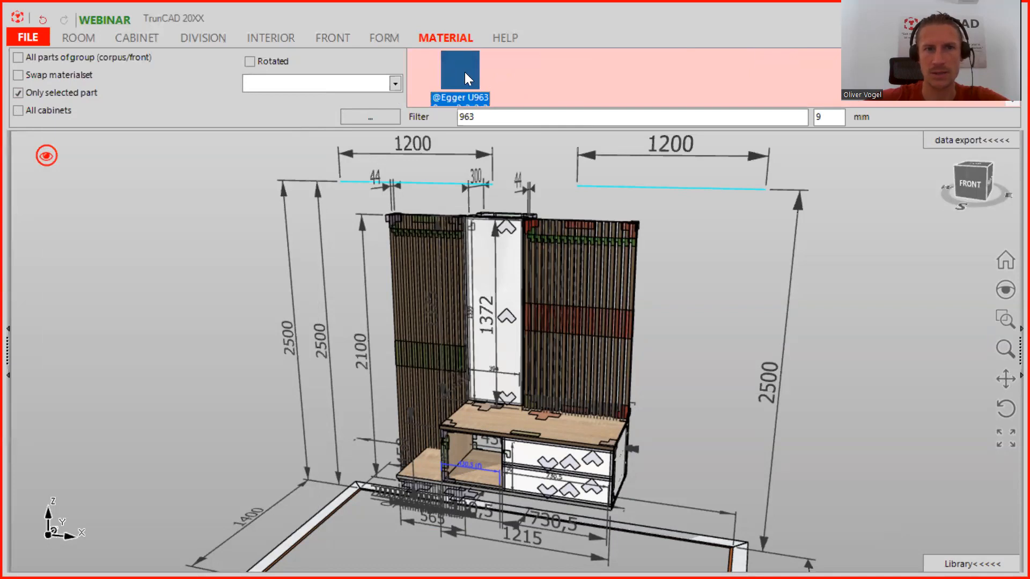
# Edit the board article of the Egger U963 set: set its thickness to 18 mm, name it Egger U963 18mm and save it.
pyautogui.click(358, 120)
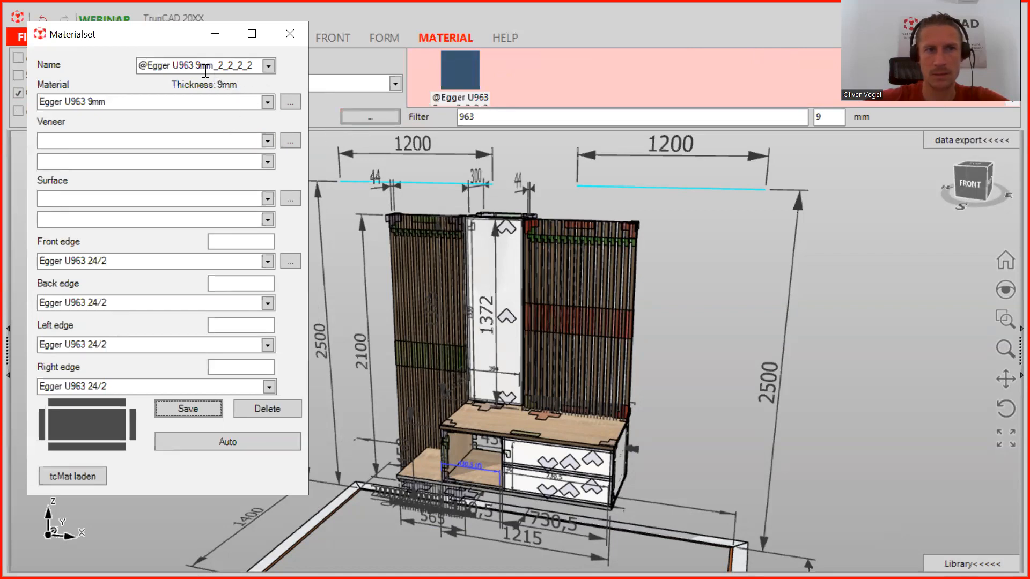
pyautogui.click(285, 105)
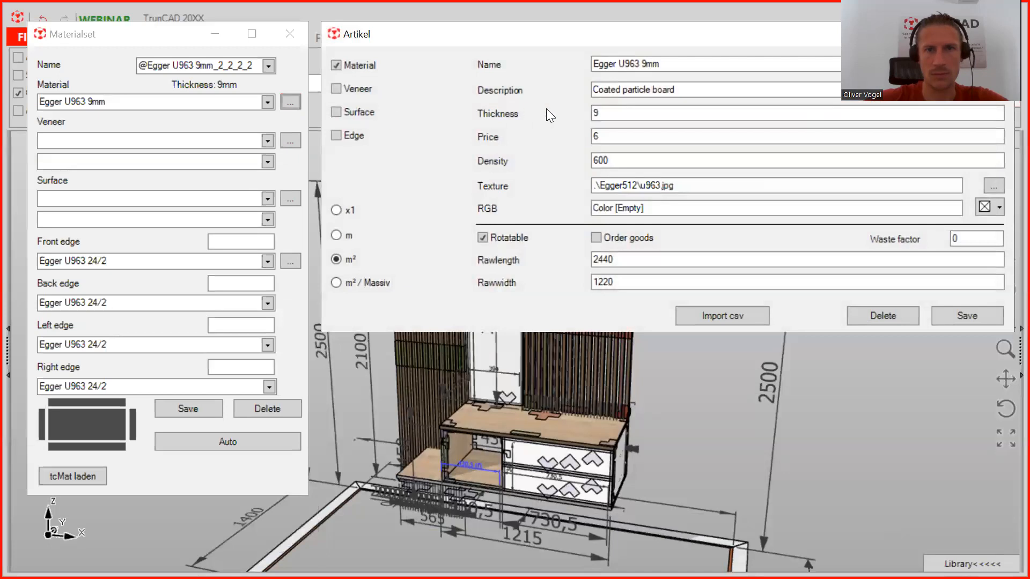
pyautogui.write('18')
pyautogui.click(647, 64)
pyautogui.press('BackSpace')
pyautogui.write('18')
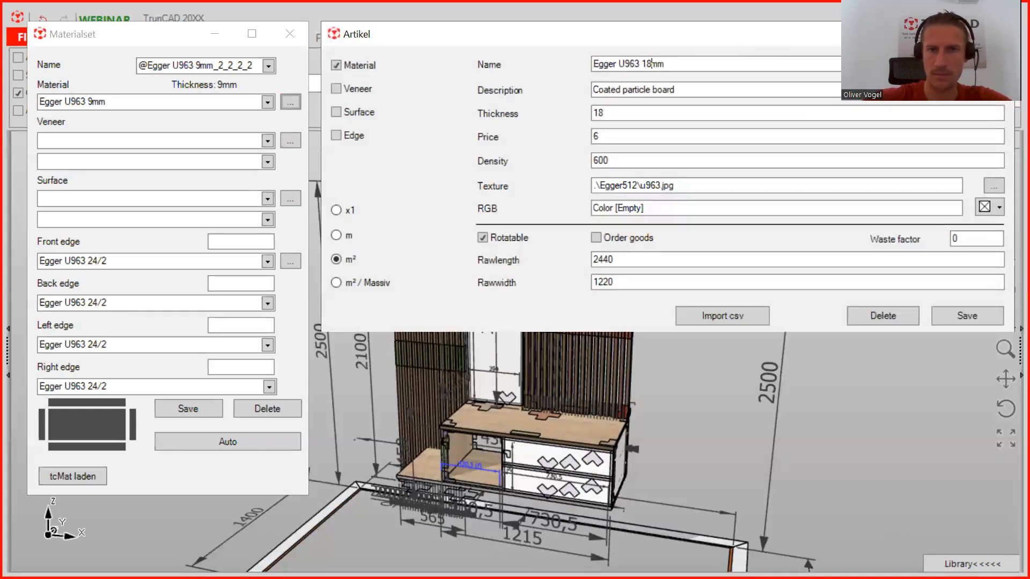
pyautogui.click(967, 316)
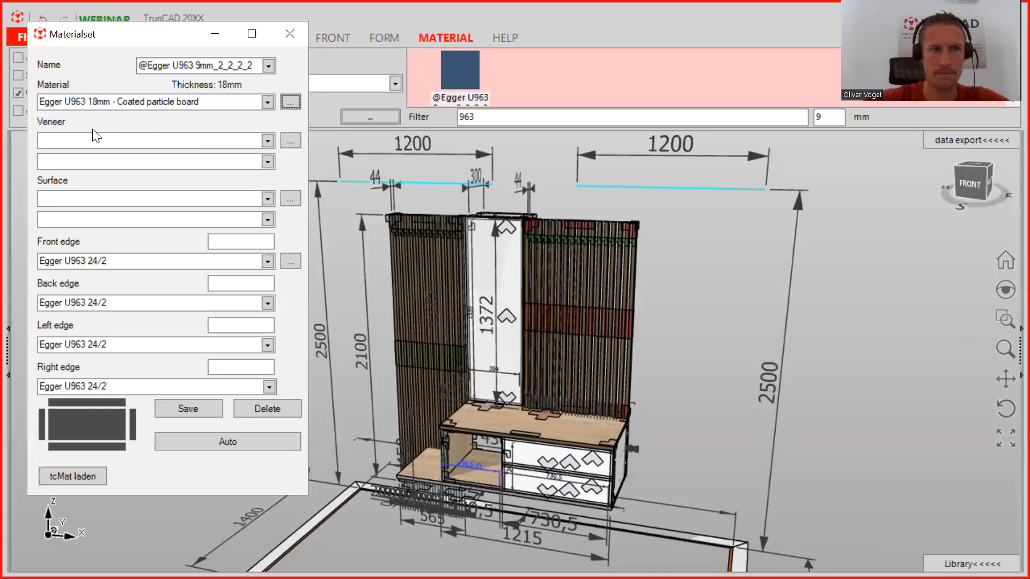
pyautogui.click(202, 66)
pyautogui.click(201, 66)
pyautogui.press('BackSpace')
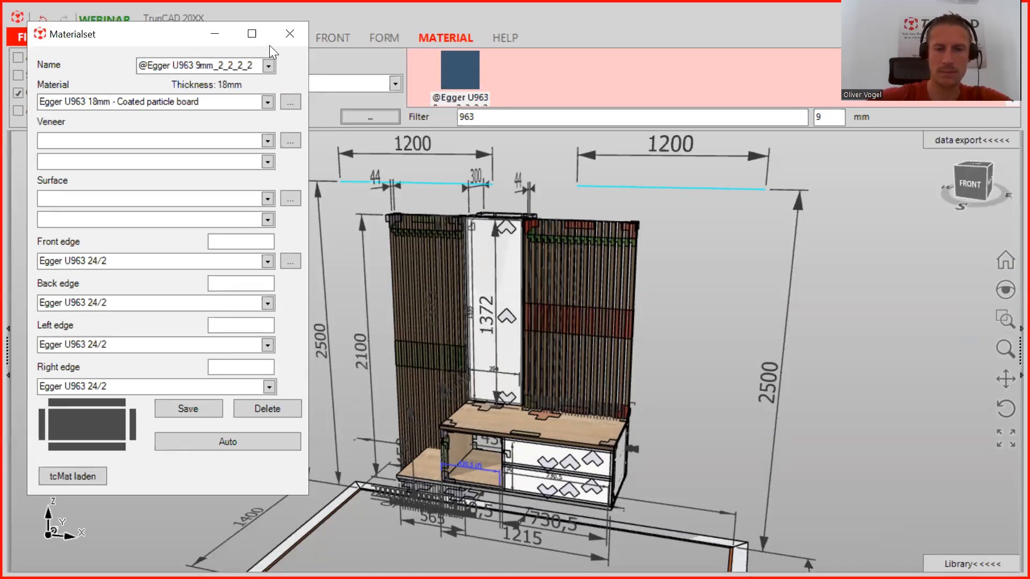
pyautogui.write('18')
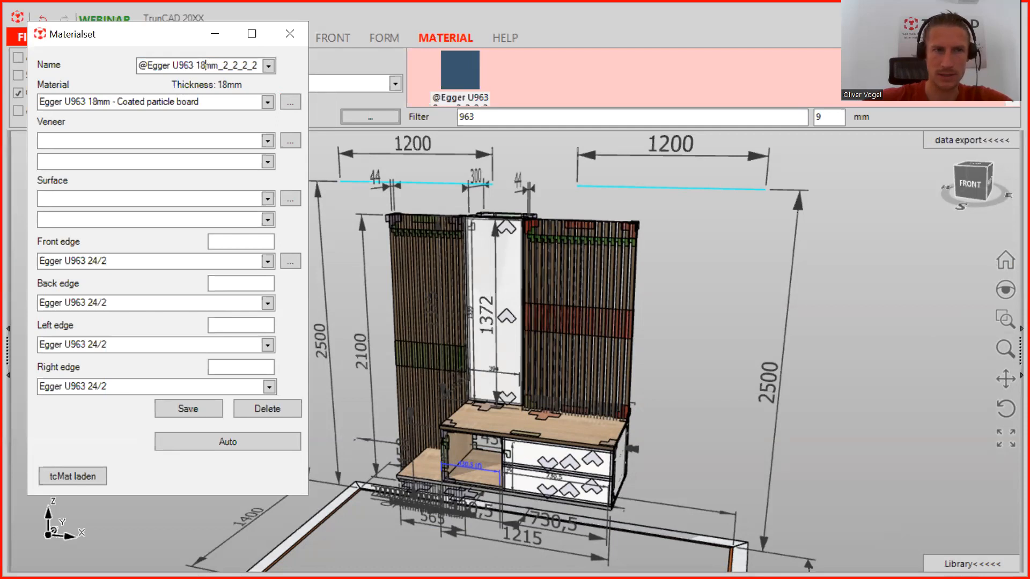
pyautogui.click(180, 408)
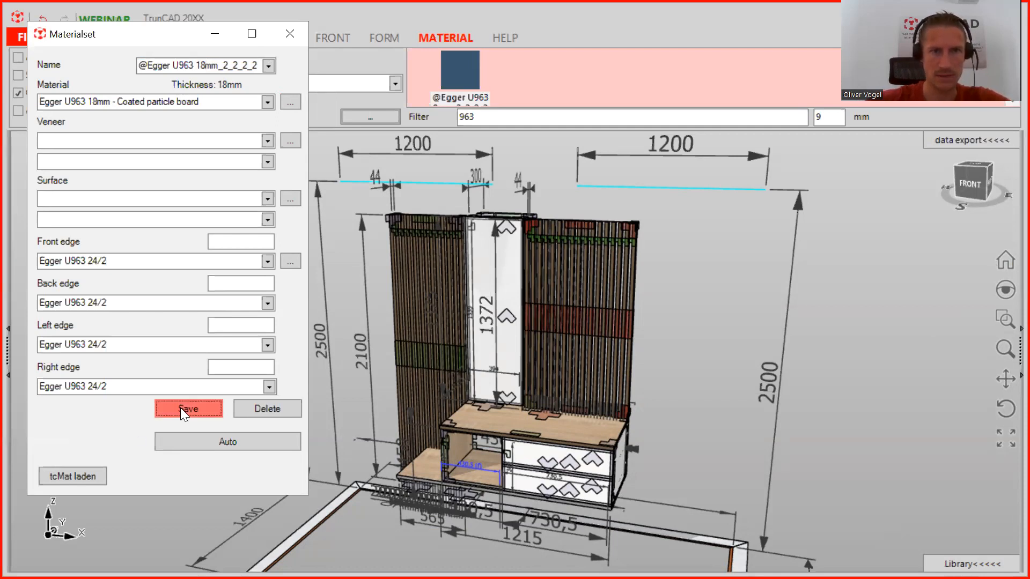
# Clear the thickness filter of the material sets and close the material set editor.
pyautogui.click(843, 113)
pyautogui.press('BackSpace')
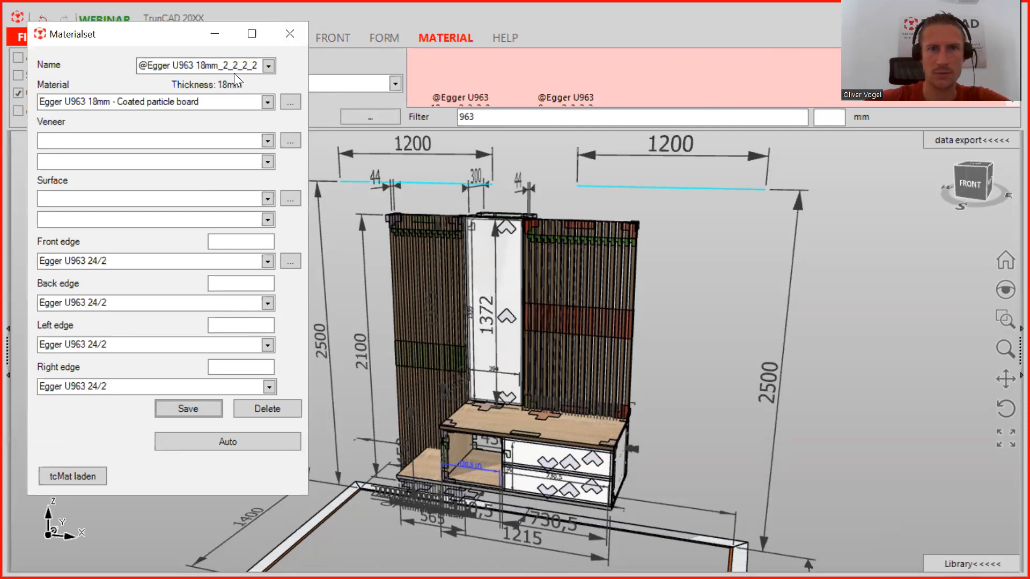
pyautogui.click(290, 33)
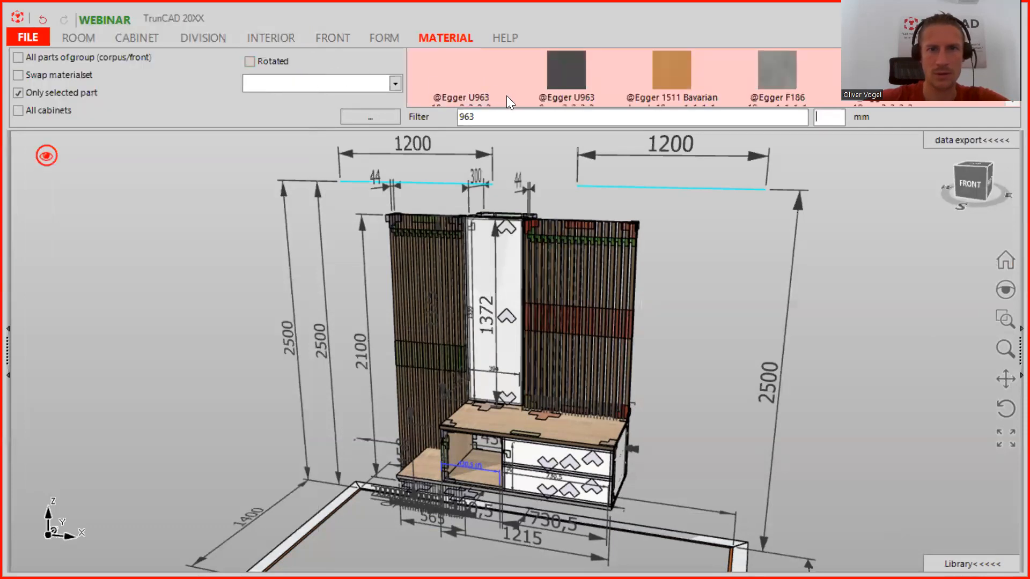
pyautogui.doubleClick(511, 122)
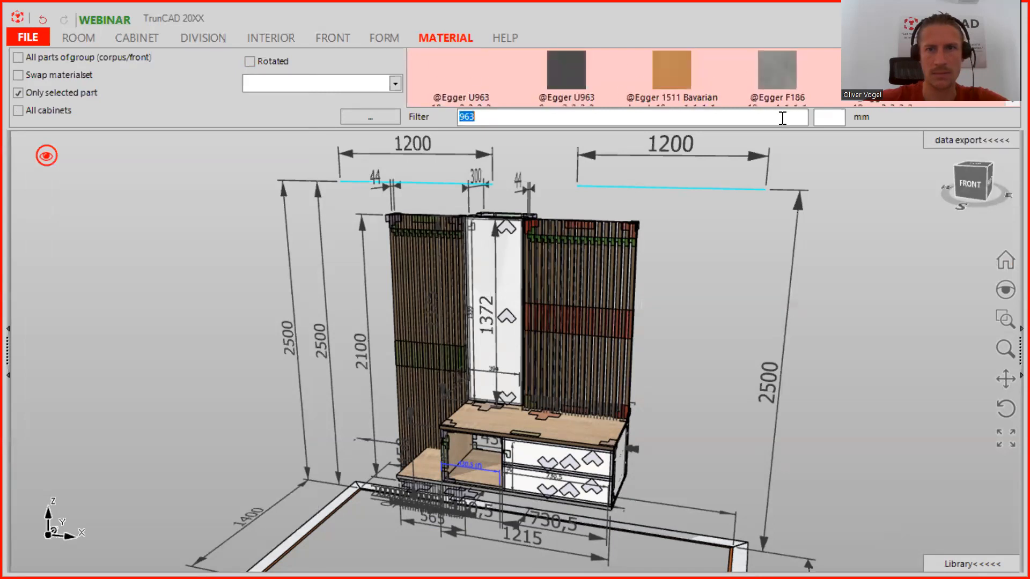
# Extend the assignment to all parts of the group and all cabinets, and apply the 9 mm Egger U963 set to the slatted unit's back panel.
pyautogui.click(18, 93)
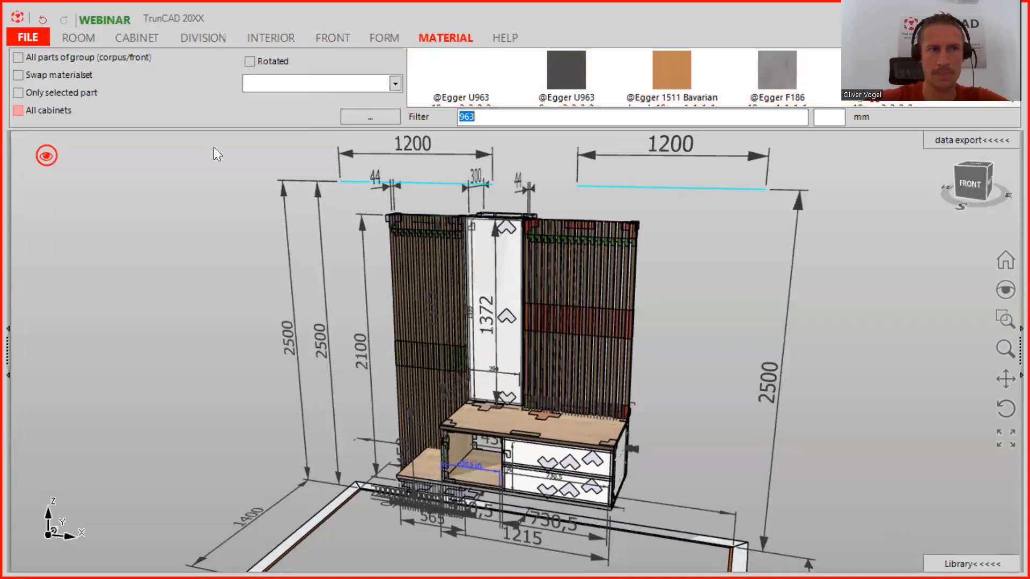
pyautogui.click(18, 57)
pyautogui.click(18, 110)
pyautogui.moveTo(669, 263); pyautogui.dragTo(428, 203)
pyautogui.moveTo(564, 77); pyautogui.dragTo(597, 258)
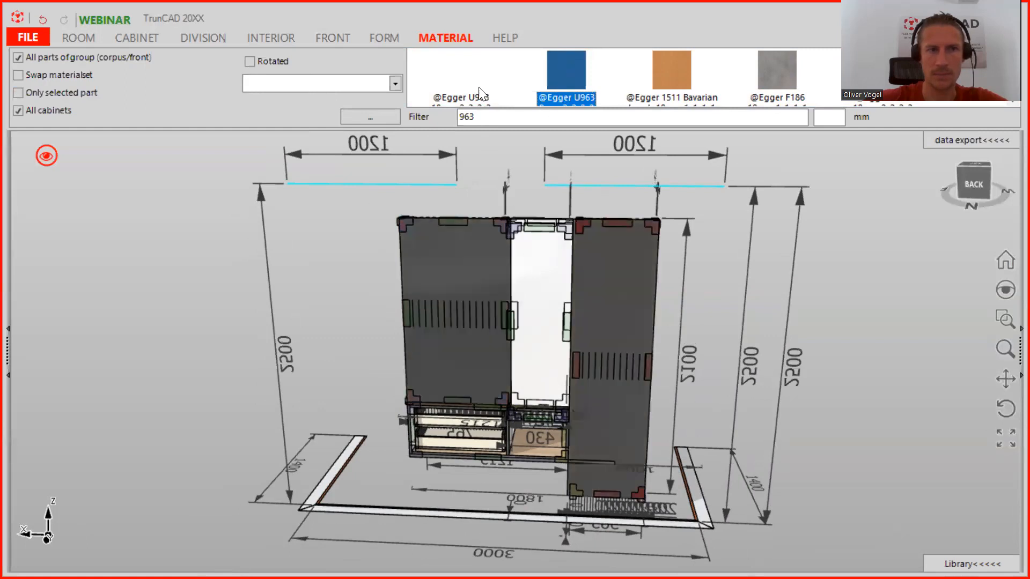
# Apply the 9 mm Egger U963 set to the white middle back panel as selected part only, and turn that restriction off again.
pyautogui.click(18, 93)
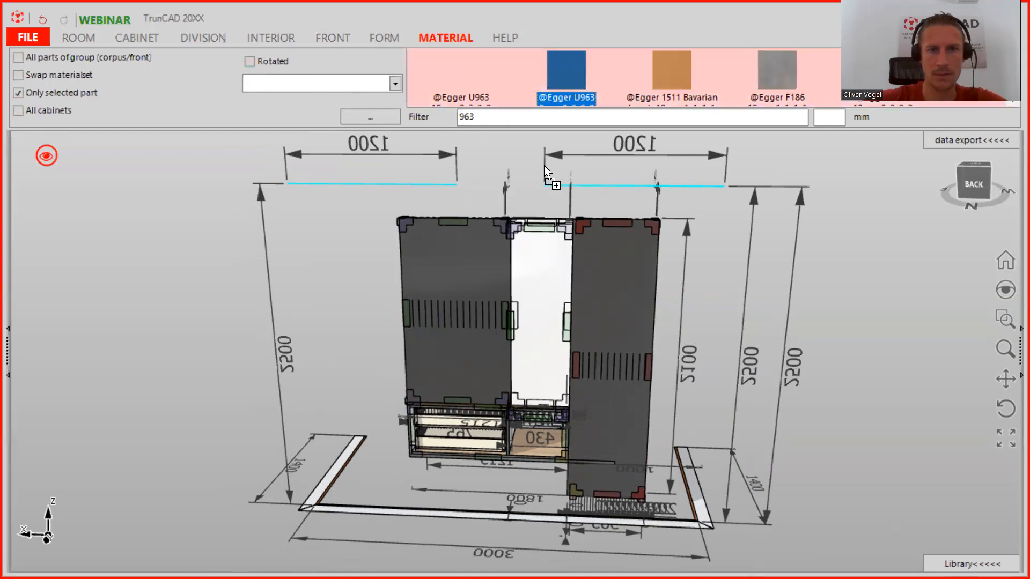
pyautogui.moveTo(544, 167); pyautogui.dragTo(535, 256)
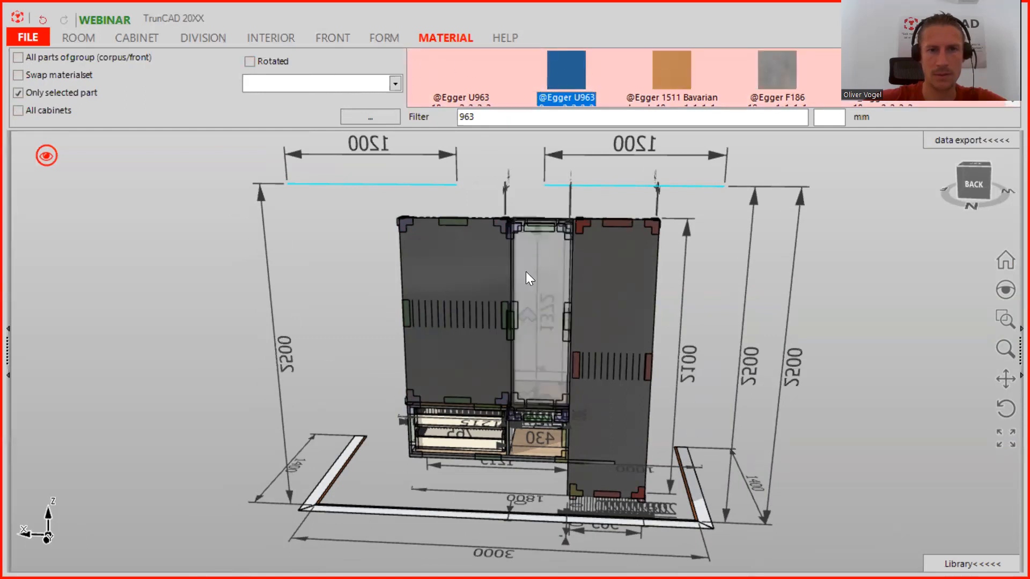
pyautogui.moveTo(532, 266); pyautogui.dragTo(802, 265, button='middle')
pyautogui.moveTo(776, 361); pyautogui.dragTo(720, 359, button='middle')
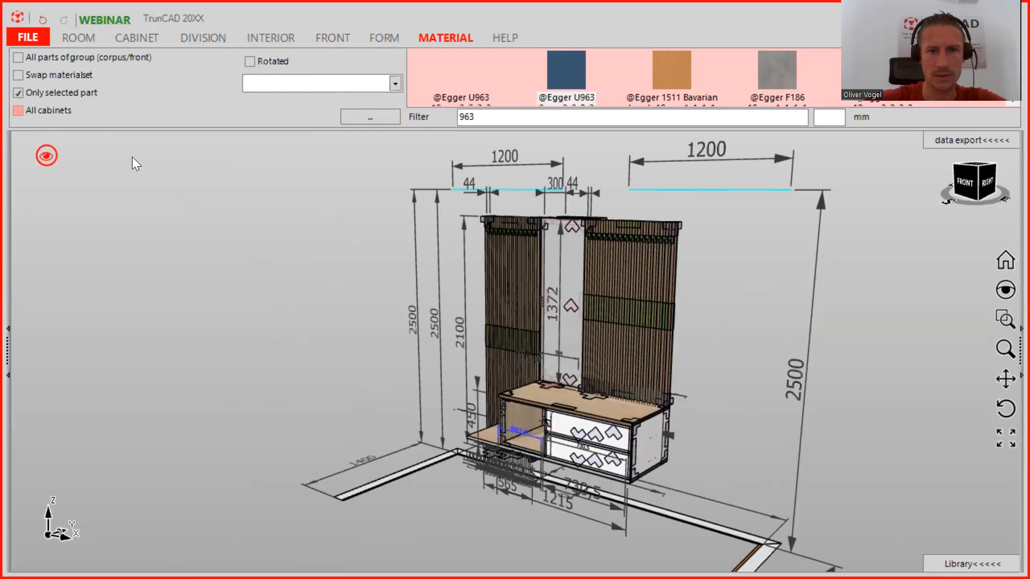
pyautogui.click(18, 93)
pyautogui.moveTo(322, 418); pyautogui.dragTo(462, 391, button='middle')
pyautogui.scroll(5, 794, 437)
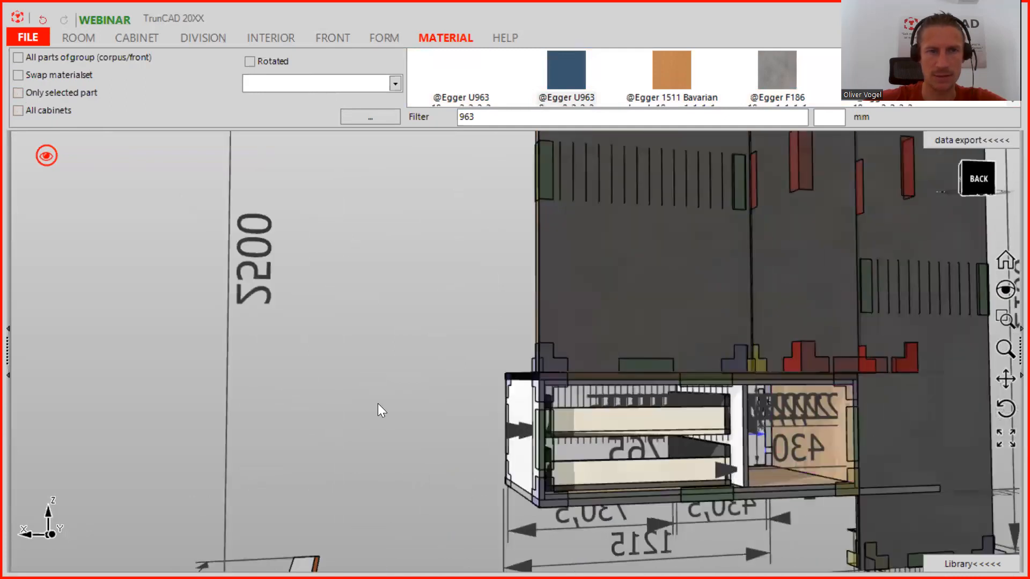
pyautogui.click(136, 40)
pyautogui.click(169, 72)
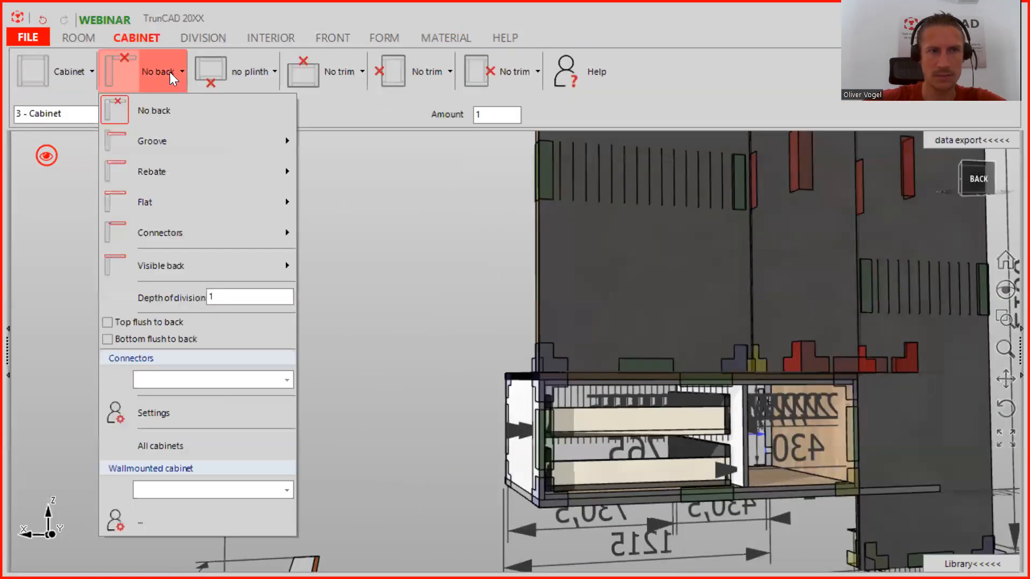
pyautogui.moveTo(157, 138)
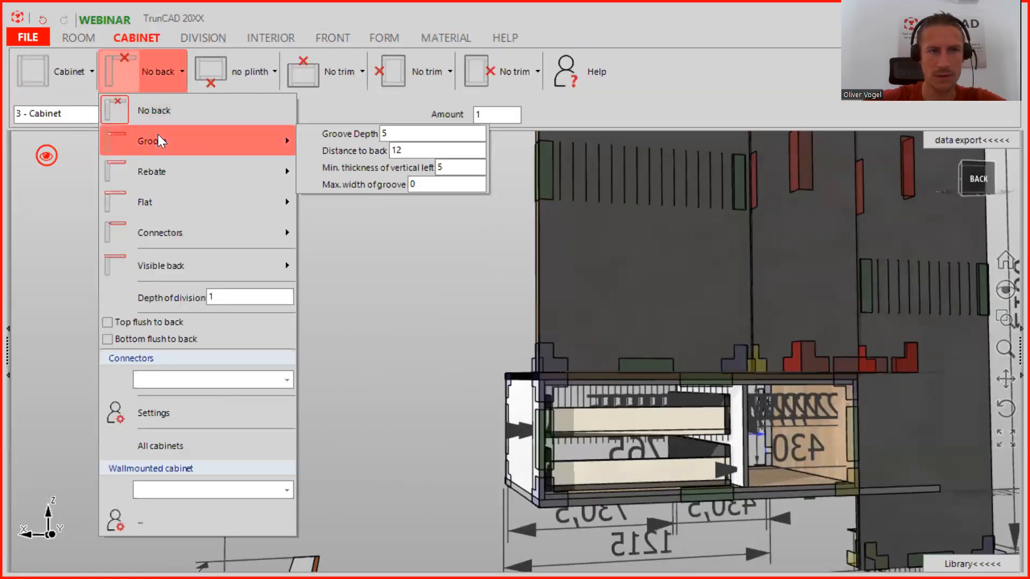
pyautogui.moveTo(151, 199)
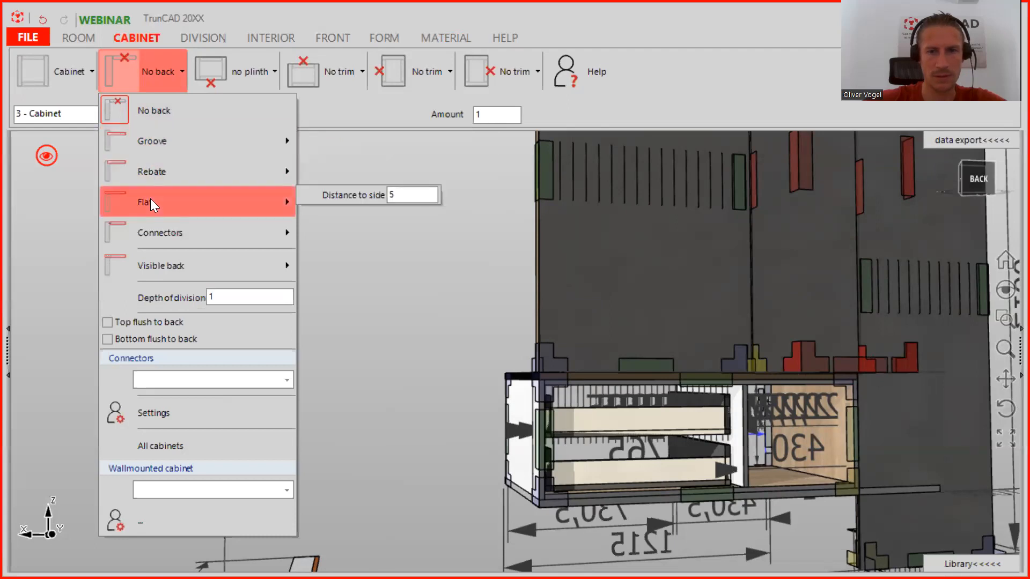
pyautogui.click(151, 202)
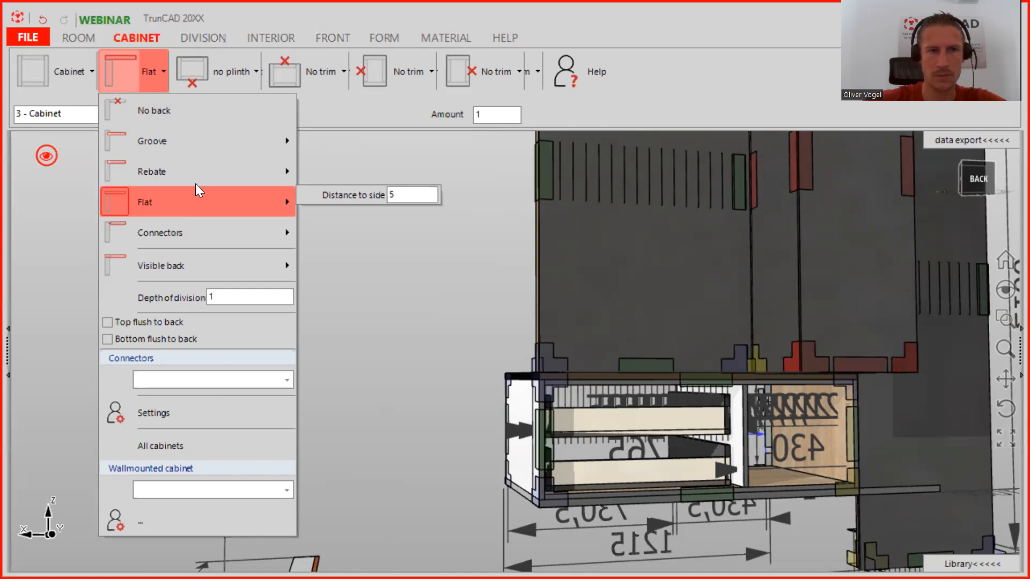
pyautogui.click(343, 117)
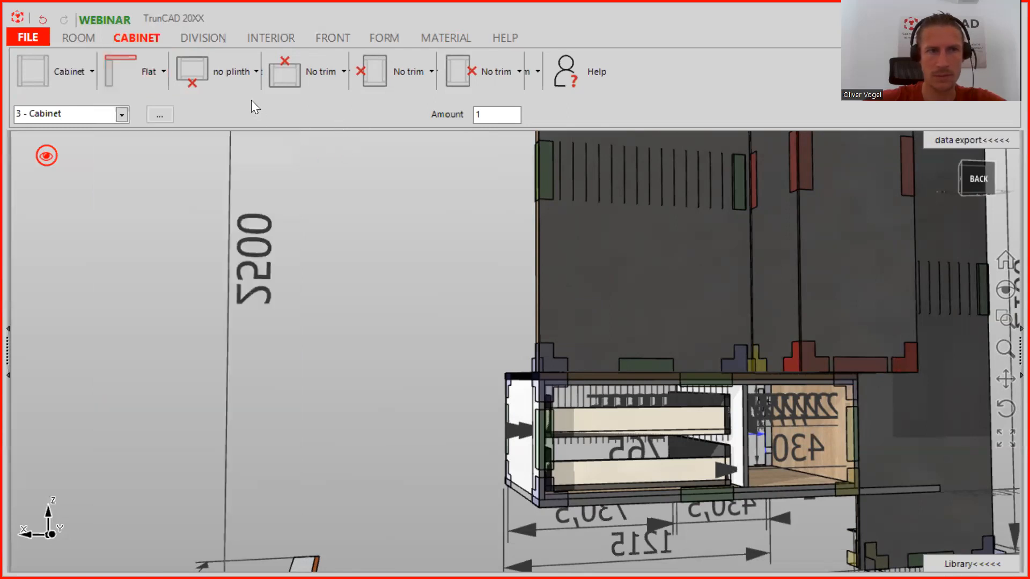
pyautogui.click(155, 73)
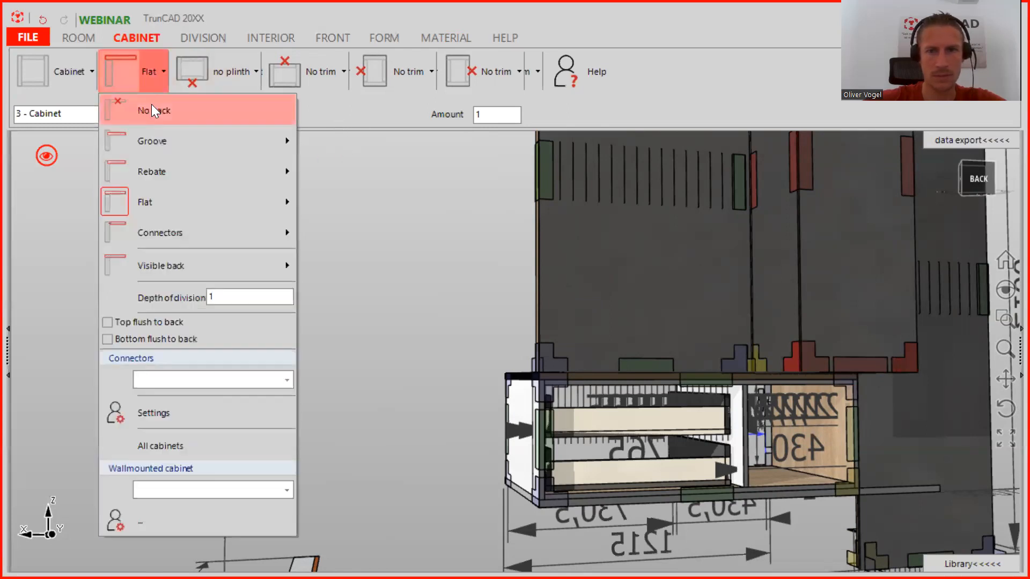
pyautogui.click(151, 104)
# Select 1 - Cabinet and give the sideboard a back of type Flat.
pyautogui.click(121, 114)
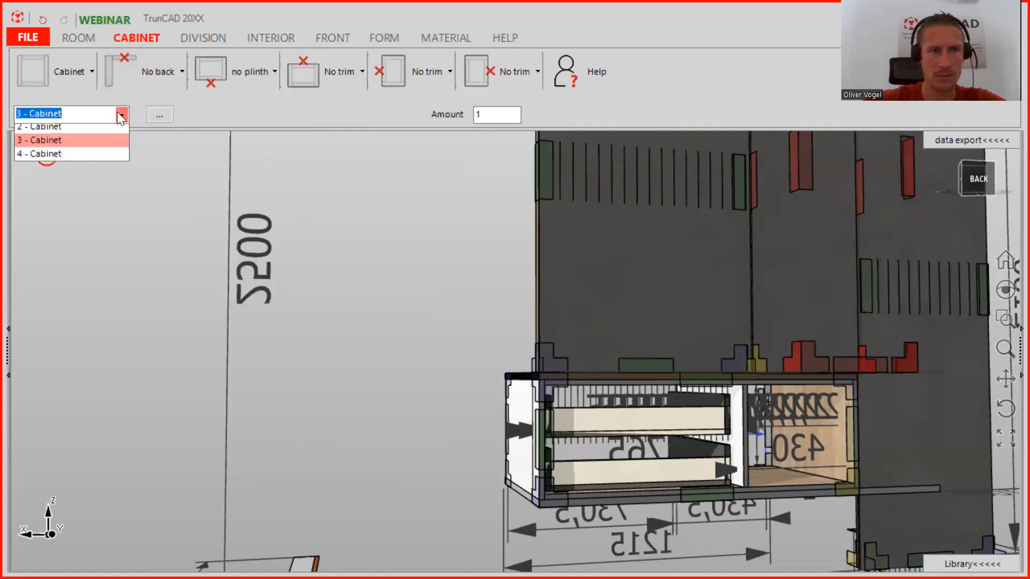
pyautogui.click(61, 129)
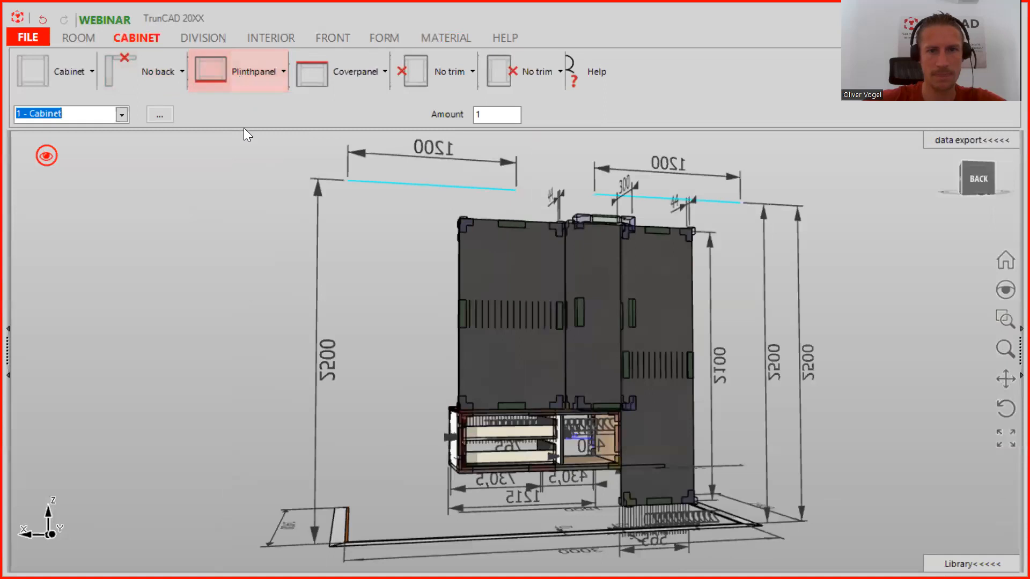
pyautogui.click(171, 73)
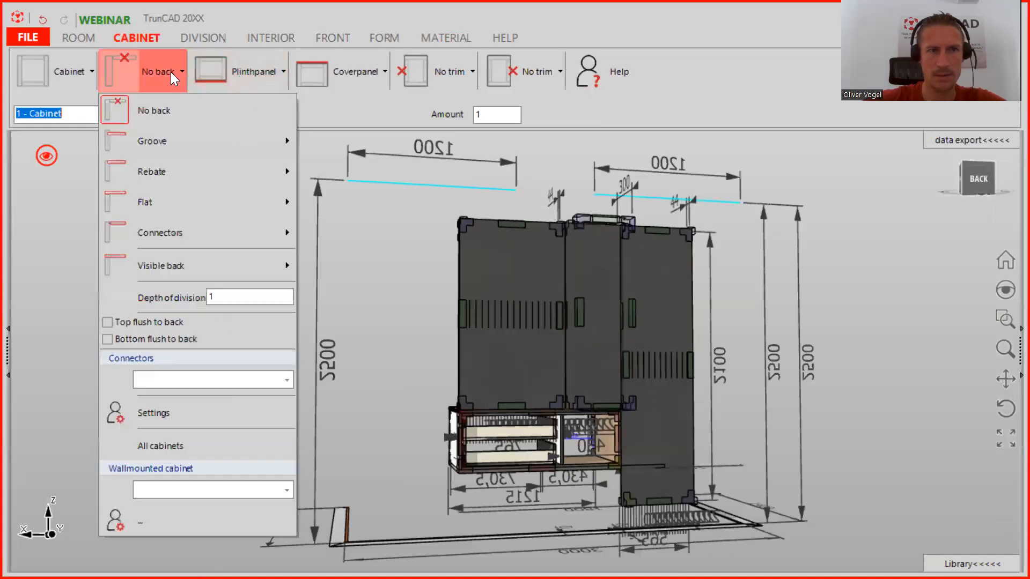
pyautogui.click(162, 202)
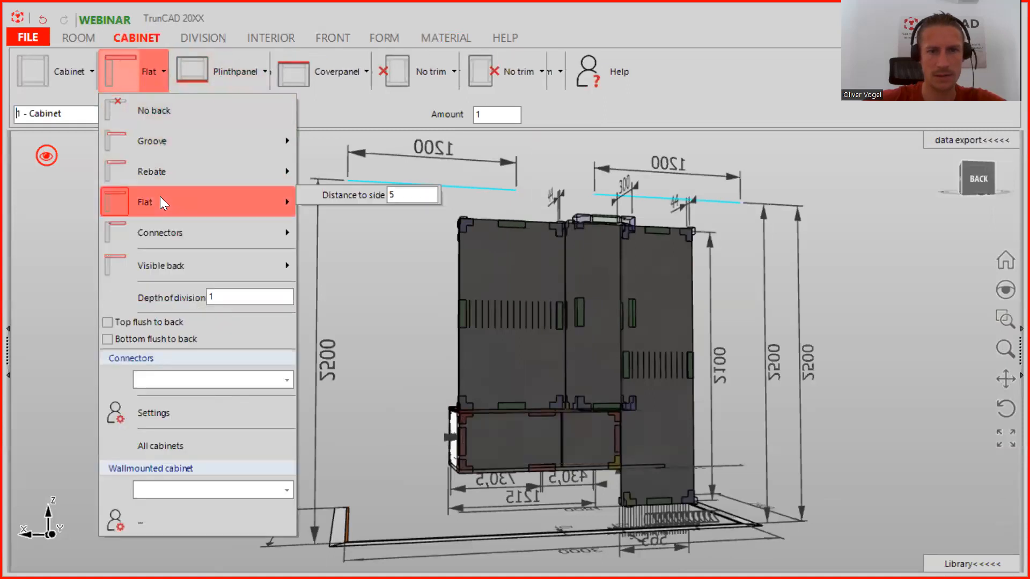
# Filter the 963 material sets to 18 mm thickness and apply the Egger U963 set to the sideboard's drawer fronts.
pyautogui.moveTo(416, 324); pyautogui.dragTo(648, 338, button='middle')
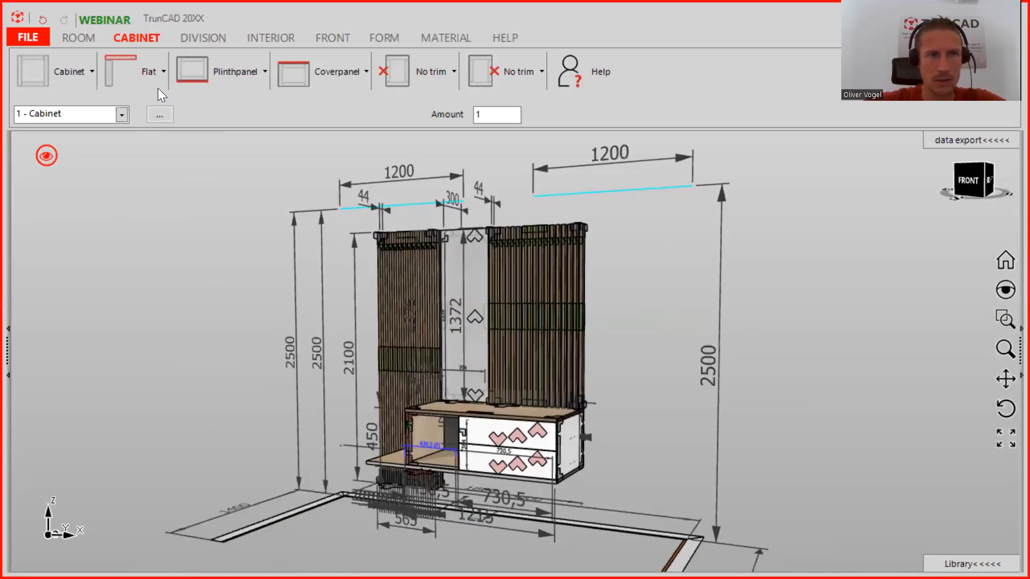
pyautogui.click(332, 38)
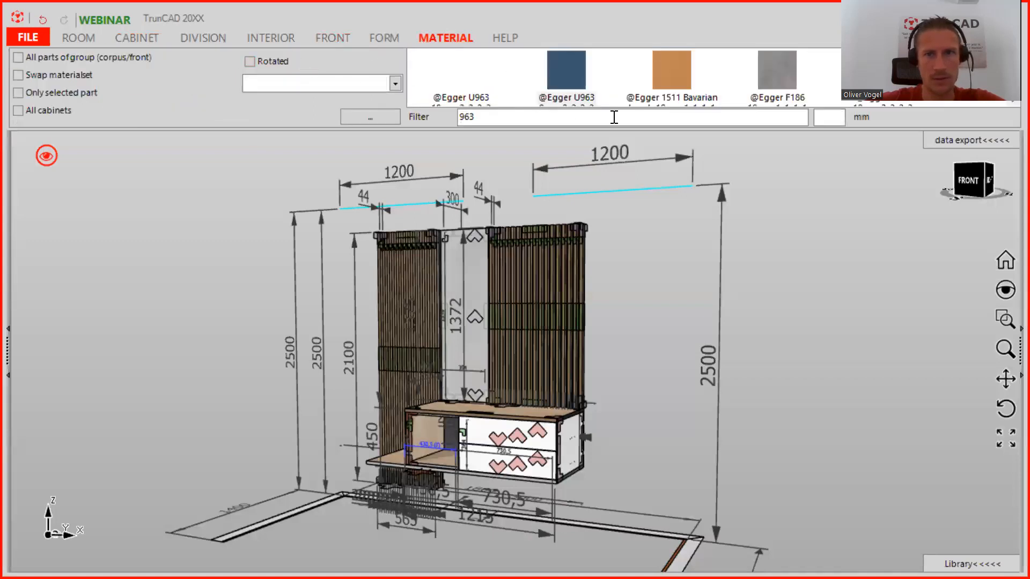
pyautogui.click(837, 114)
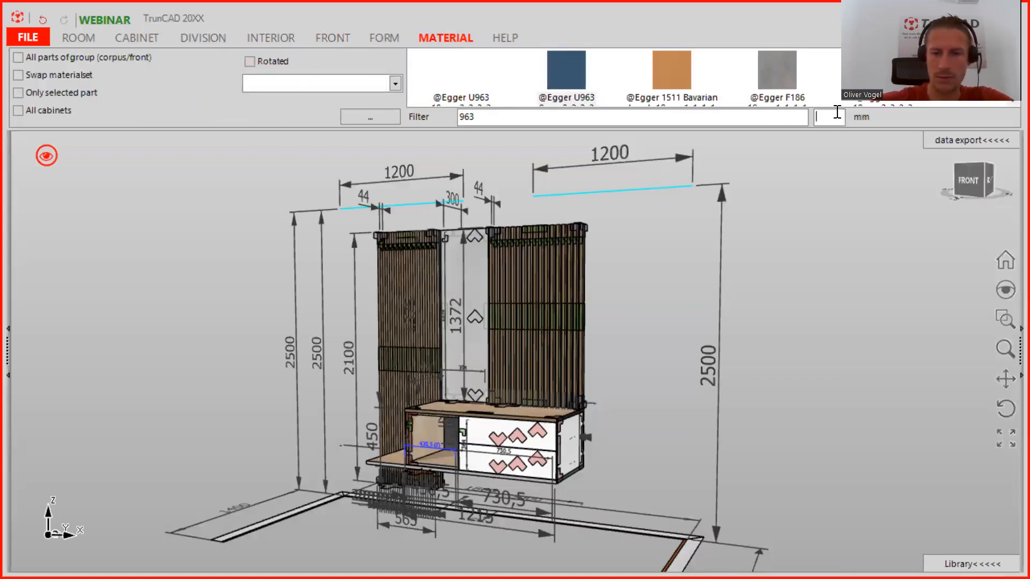
pyautogui.write('18')
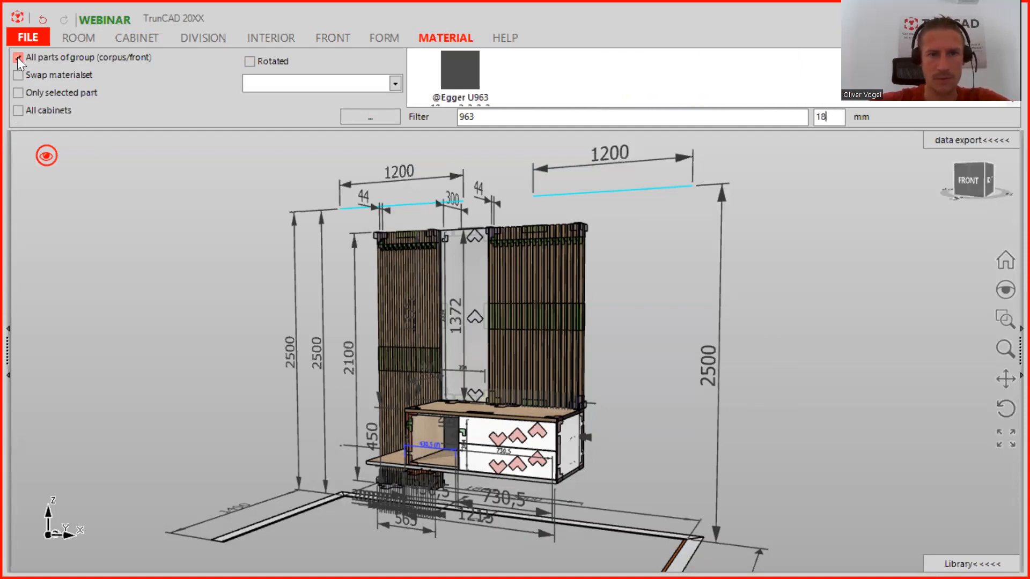
pyautogui.moveTo(453, 73); pyautogui.dragTo(486, 432)
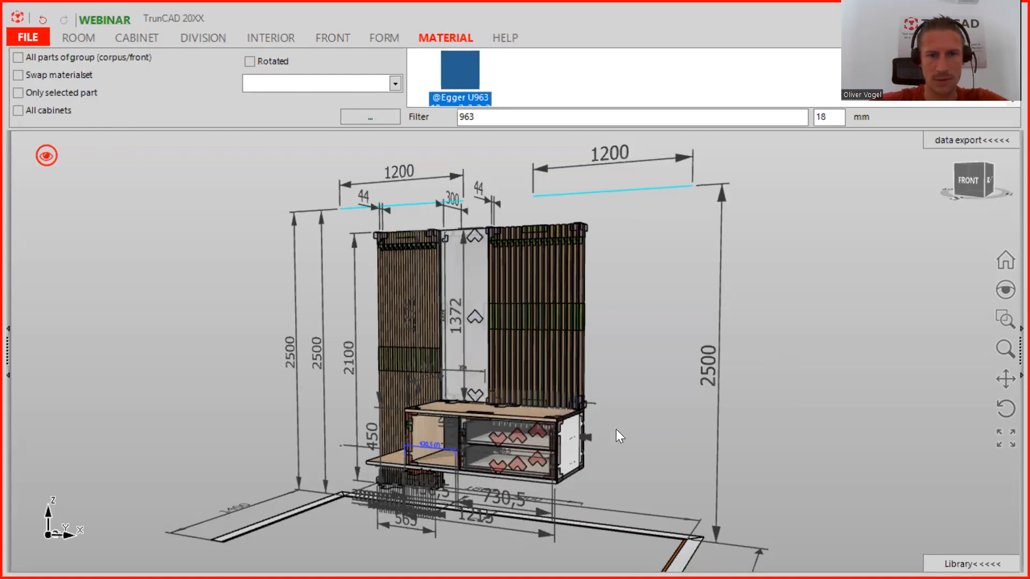
# Apply the 18 mm Egger U963 set to the sideboard's outer side panel beside the drawers.
pyautogui.moveTo(600, 431); pyautogui.dragTo(566, 451, button='middle')
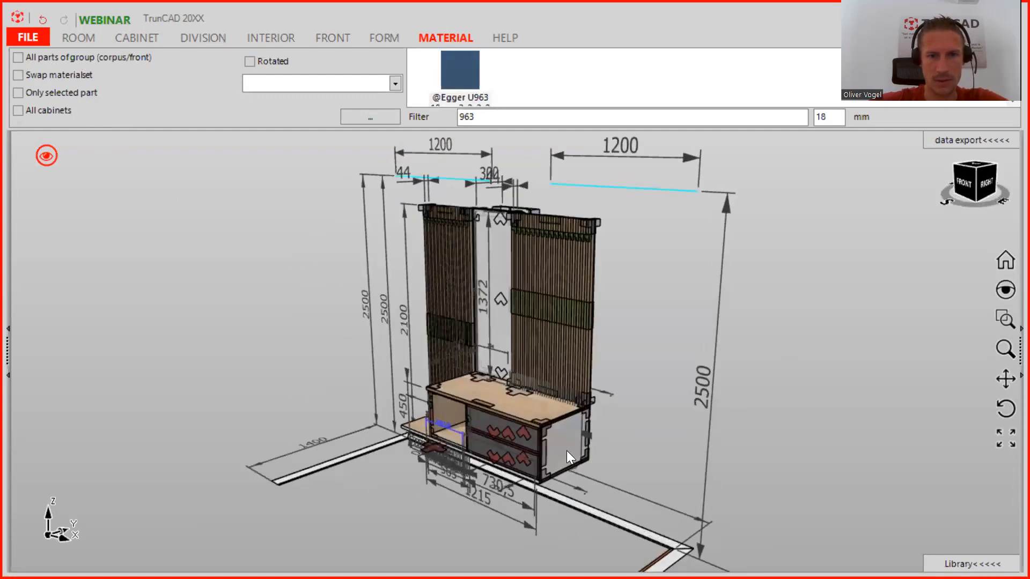
pyautogui.scroll(5, 510, 449)
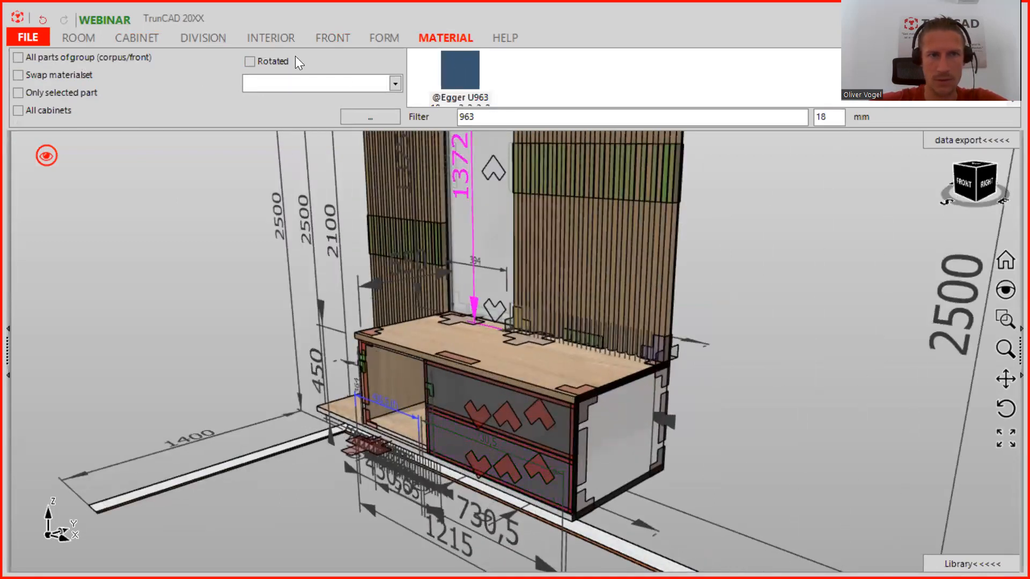
pyautogui.moveTo(464, 64); pyautogui.dragTo(622, 415)
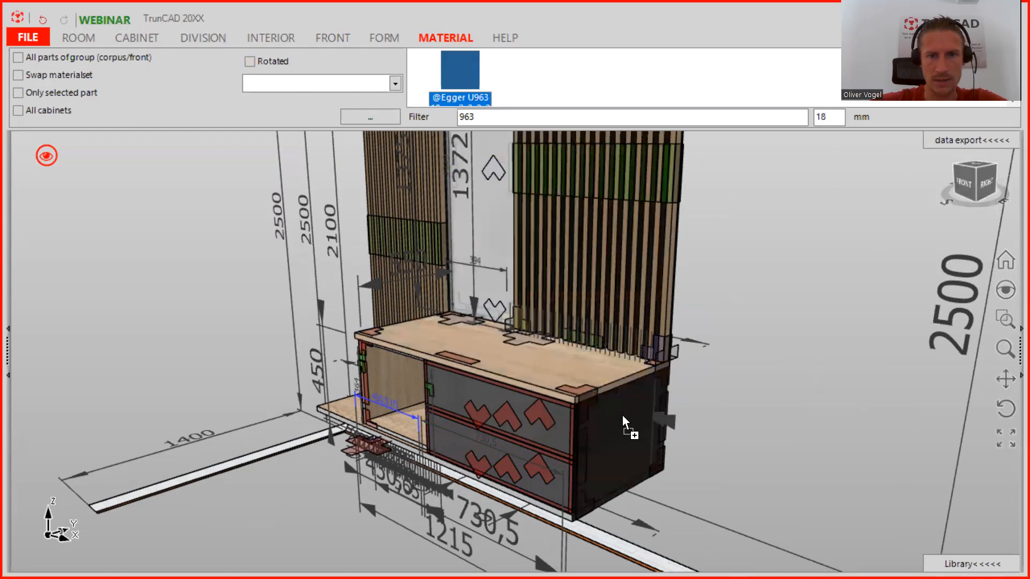
pyautogui.moveTo(379, 403); pyautogui.dragTo(531, 389, button='middle')
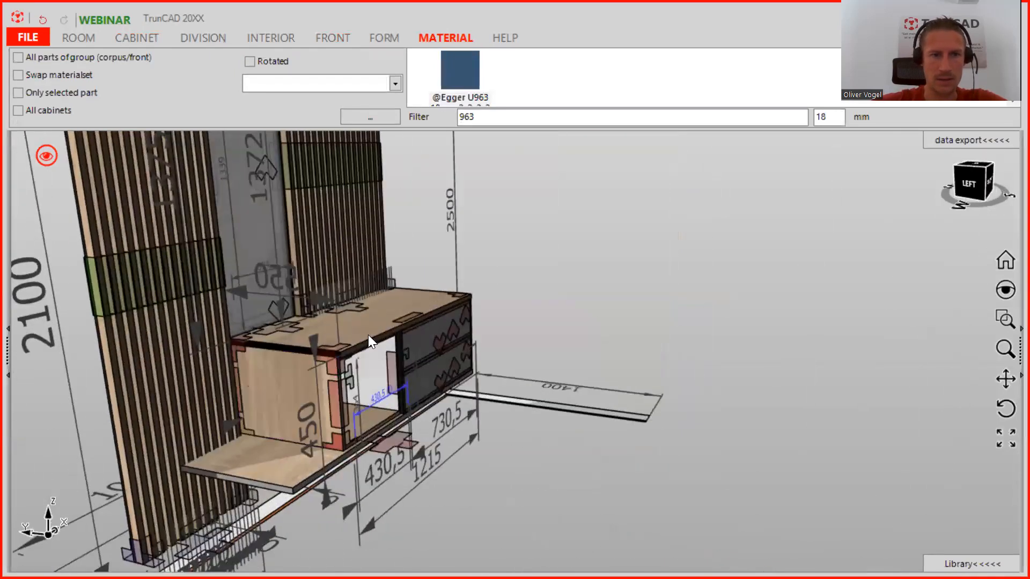
# Apply the 18 mm Egger U963 set to the sideboard's outer side beside the open compartment and to the compartment's vertical divider.
pyautogui.moveTo(453, 82); pyautogui.dragTo(301, 383)
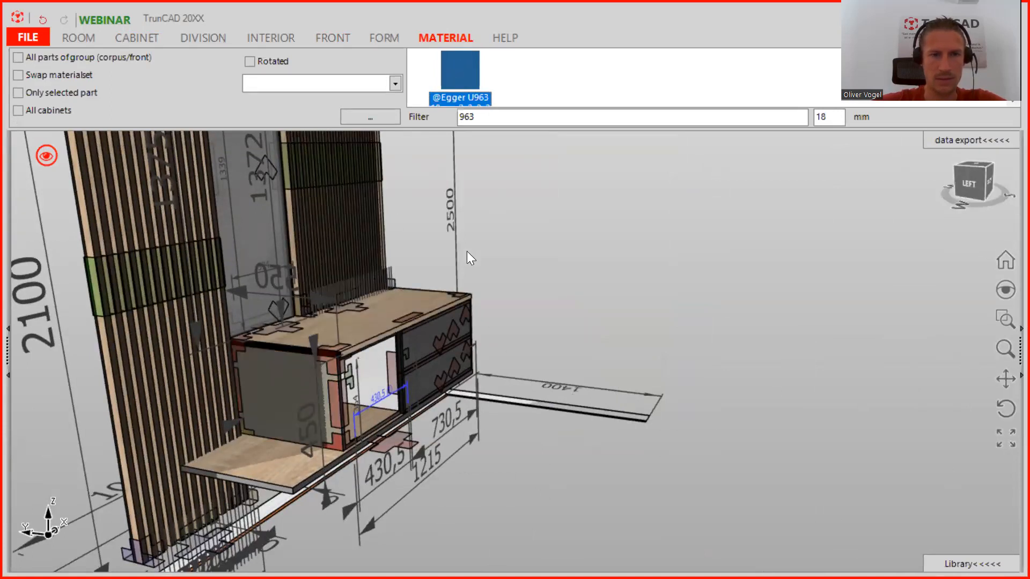
pyautogui.moveTo(457, 79); pyautogui.dragTo(378, 362)
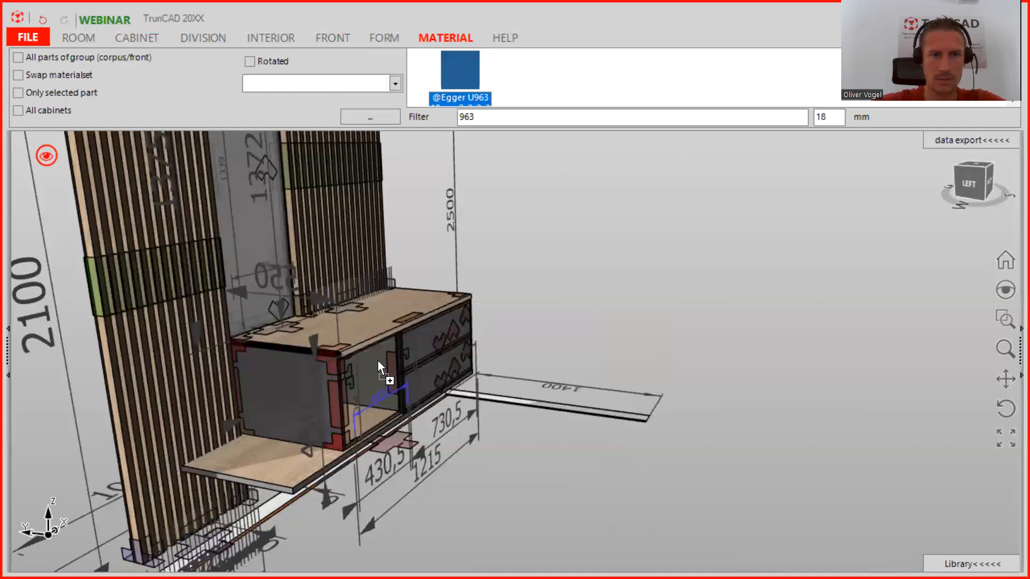
# Examine the sideboard's drawer fronts and outer side panel from the front and from the right.
pyautogui.moveTo(608, 384); pyautogui.dragTo(500, 371, button='middle')
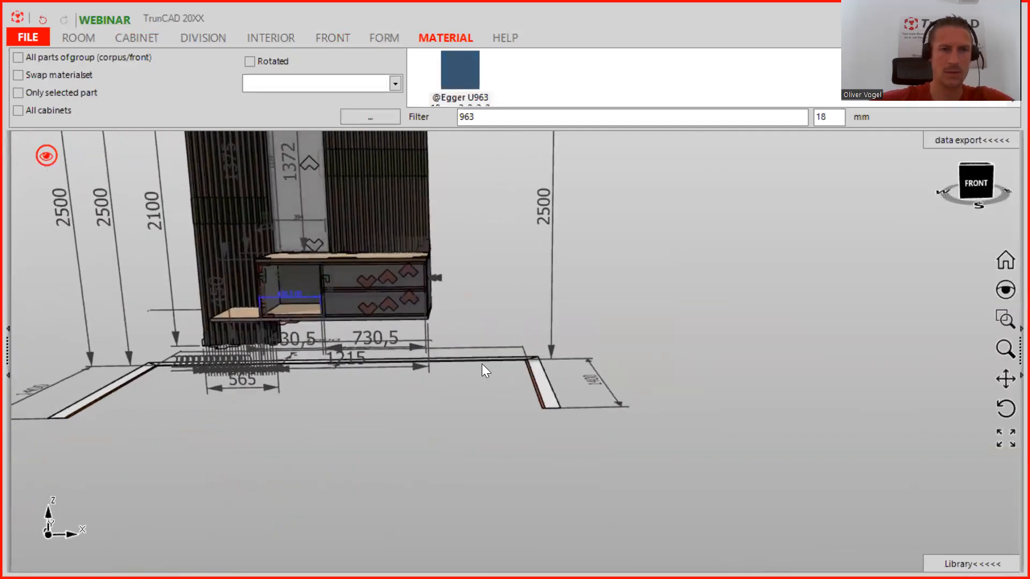
pyautogui.scroll(2, 413, 269)
pyautogui.moveTo(541, 263); pyautogui.dragTo(482, 274, button='middle')
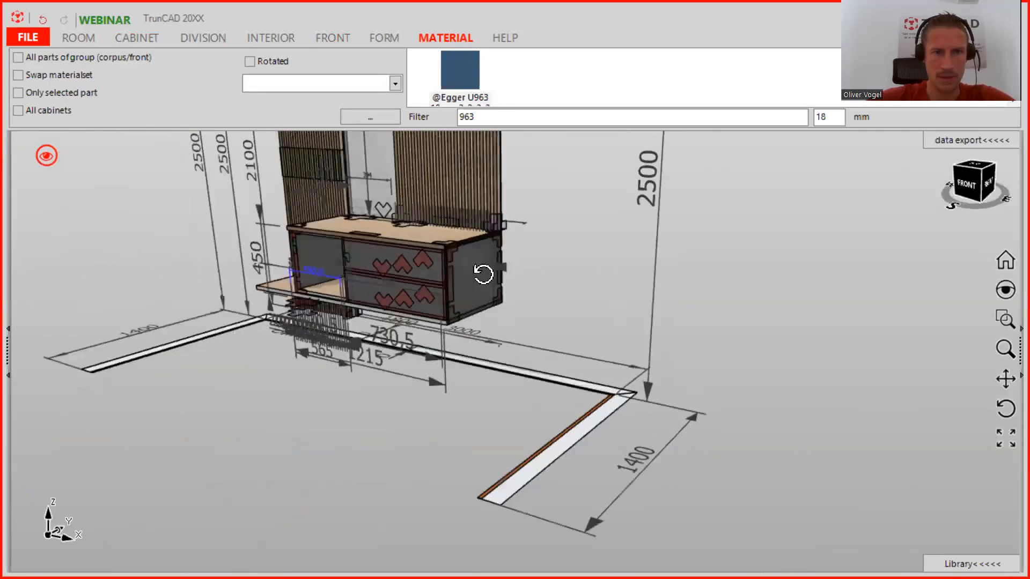
pyautogui.scroll(2, 420, 259)
pyautogui.moveTo(419, 257); pyautogui.dragTo(453, 263, button='middle')
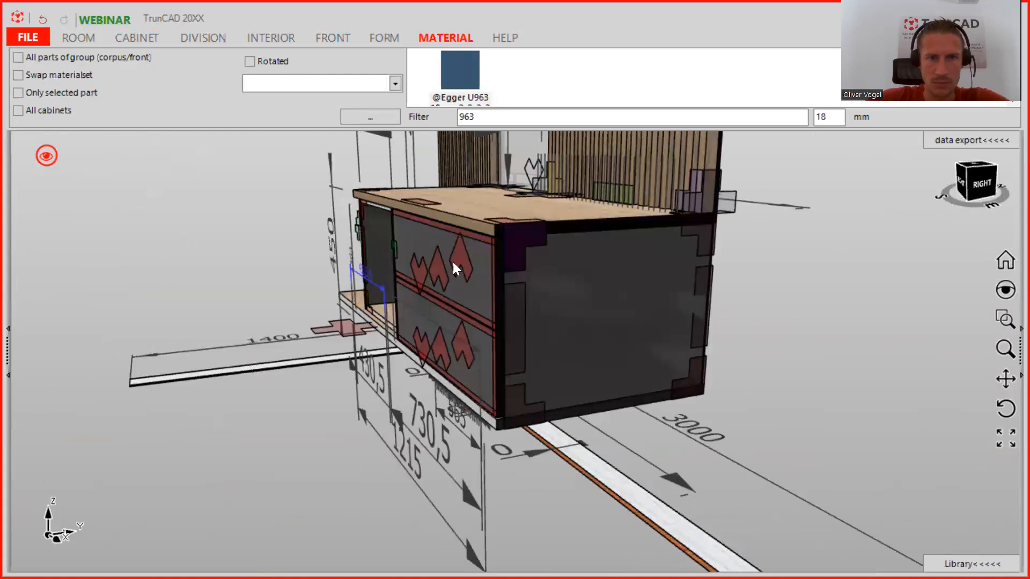
pyautogui.scroll(3, 472, 234)
pyautogui.scroll(-1, 487, 250)
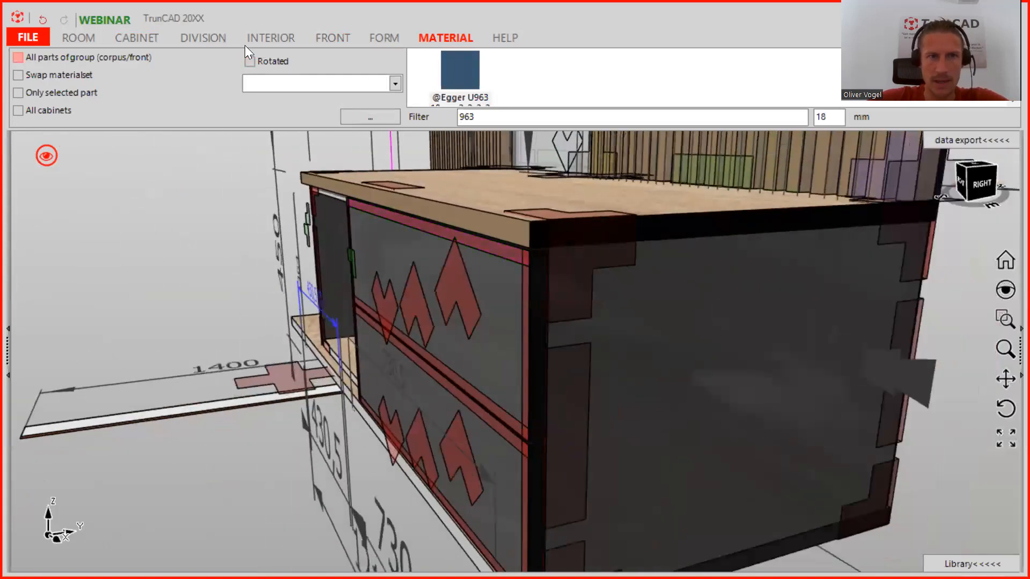
pyautogui.click(217, 38)
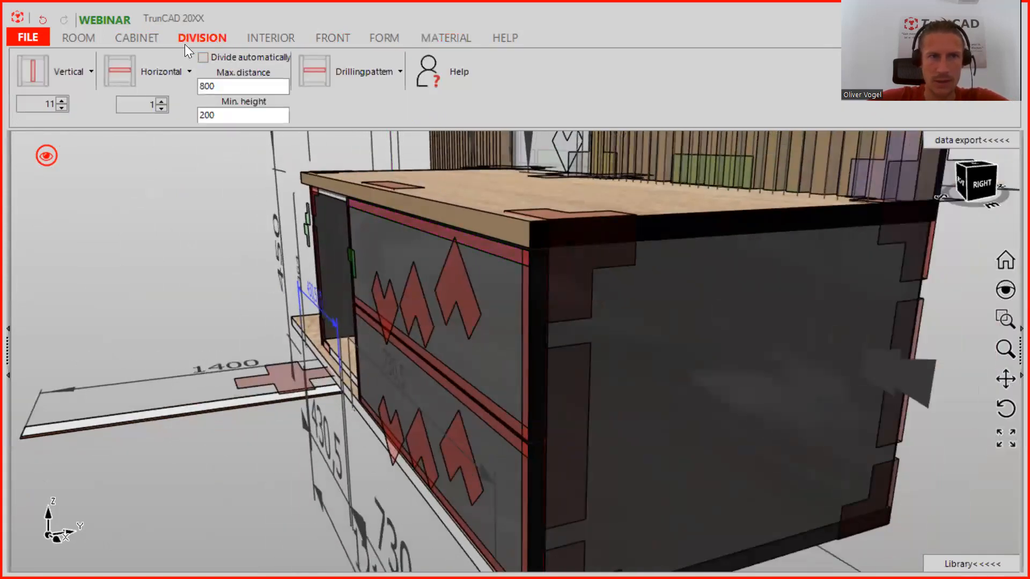
pyautogui.click(283, 284)
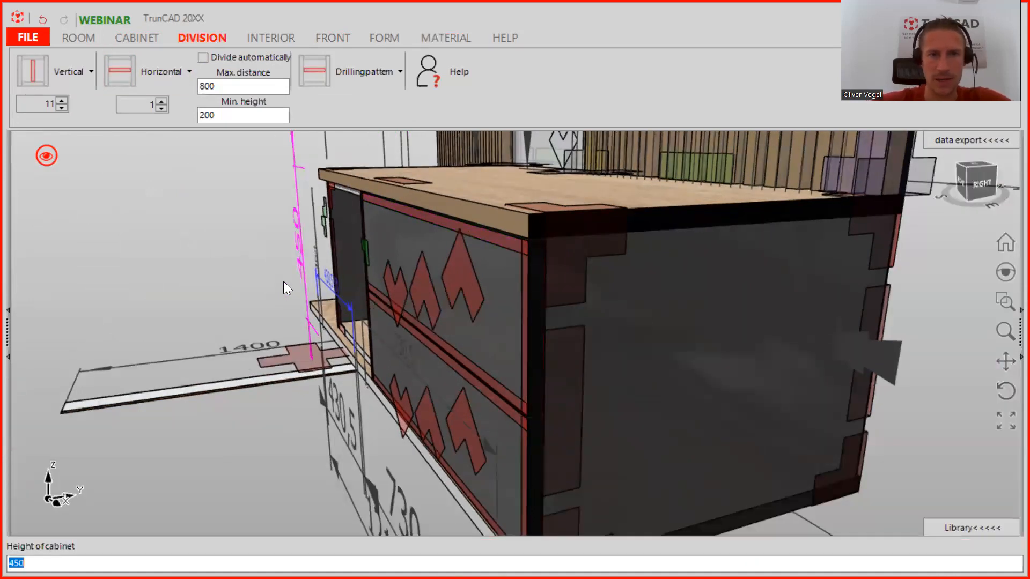
pyautogui.press('Escape')
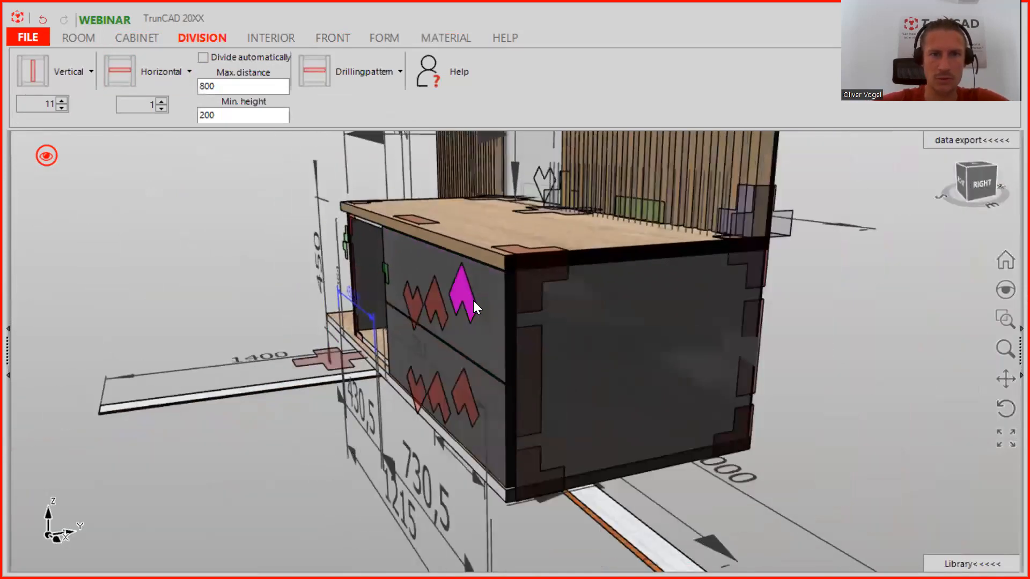
pyautogui.moveTo(473, 301); pyautogui.dragTo(505, 297, button='middle')
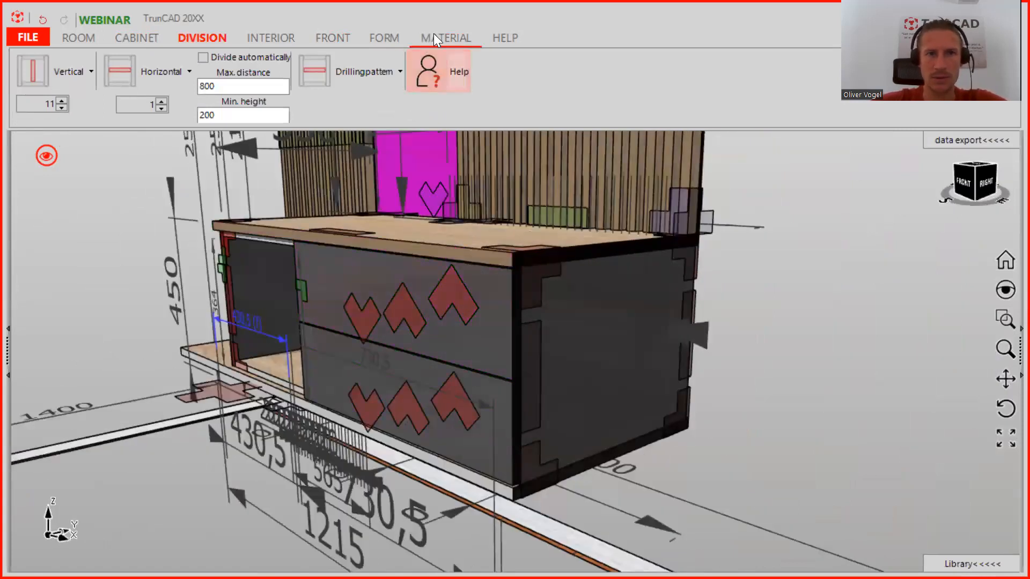
pyautogui.click(447, 42)
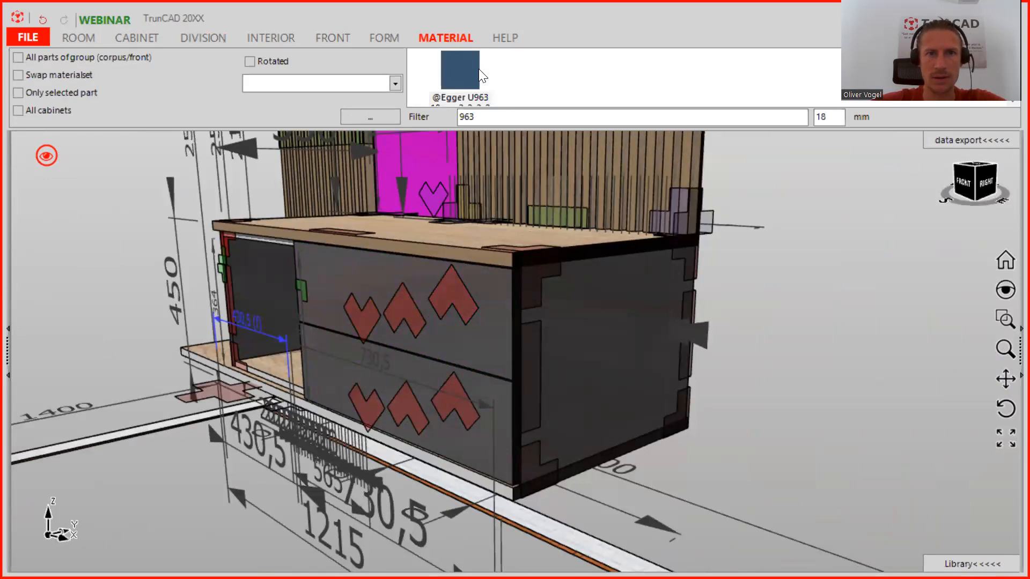
pyautogui.click(172, 194)
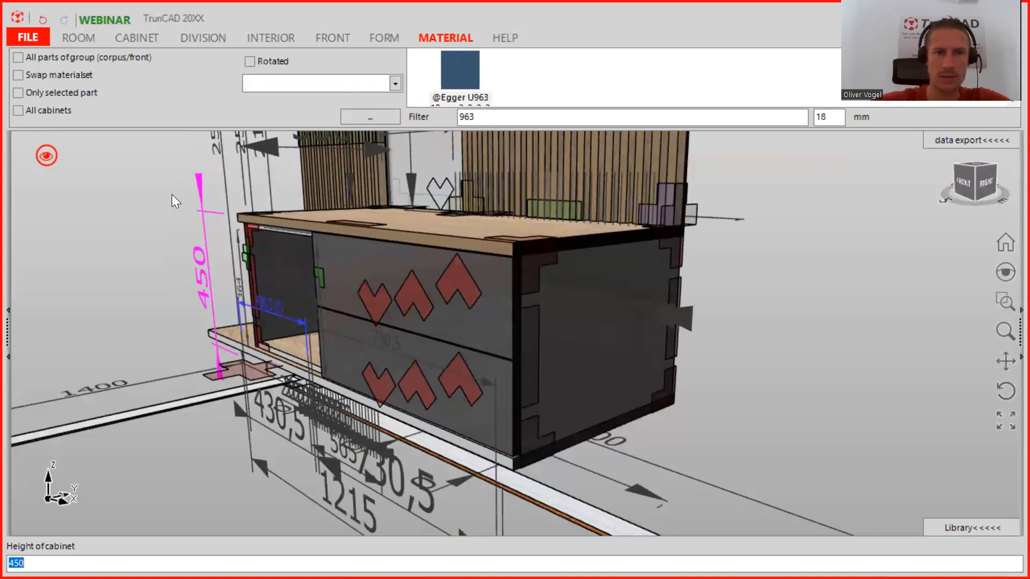
pyautogui.press('Escape')
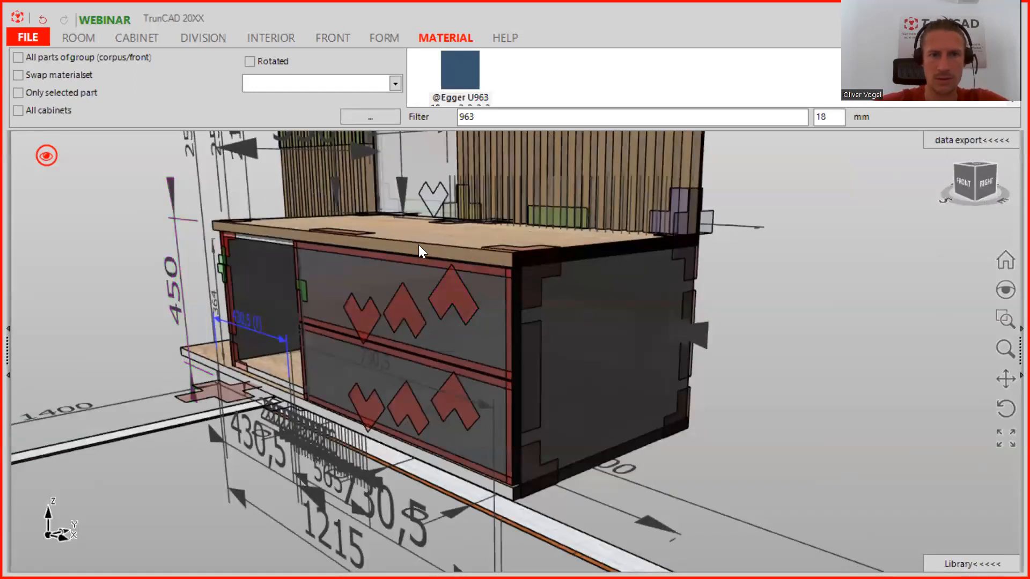
# Change the edge treatment along the top of the sideboard's upper drawer front.
pyautogui.scroll(2, 426, 262)
pyautogui.moveTo(436, 266); pyautogui.dragTo(419, 268, button='middle')
pyautogui.rightClick(419, 262)
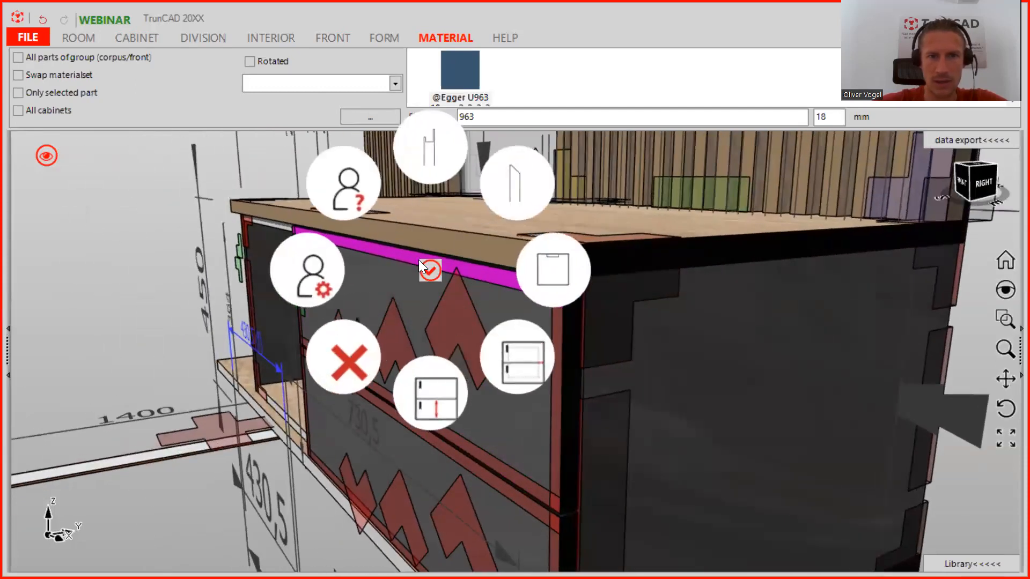
pyautogui.click(440, 155)
# Hide the touch areas so the wall unit is shown without dimensions and handles.
pyautogui.moveTo(553, 291); pyautogui.dragTo(594, 354, button='middle')
pyautogui.scroll(-5, 571, 303)
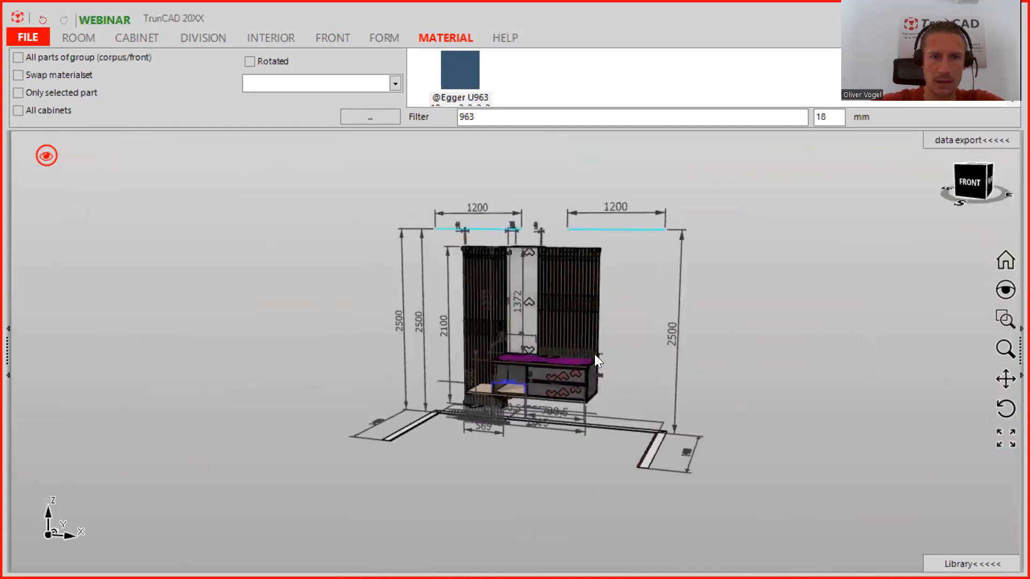
pyautogui.click(47, 157)
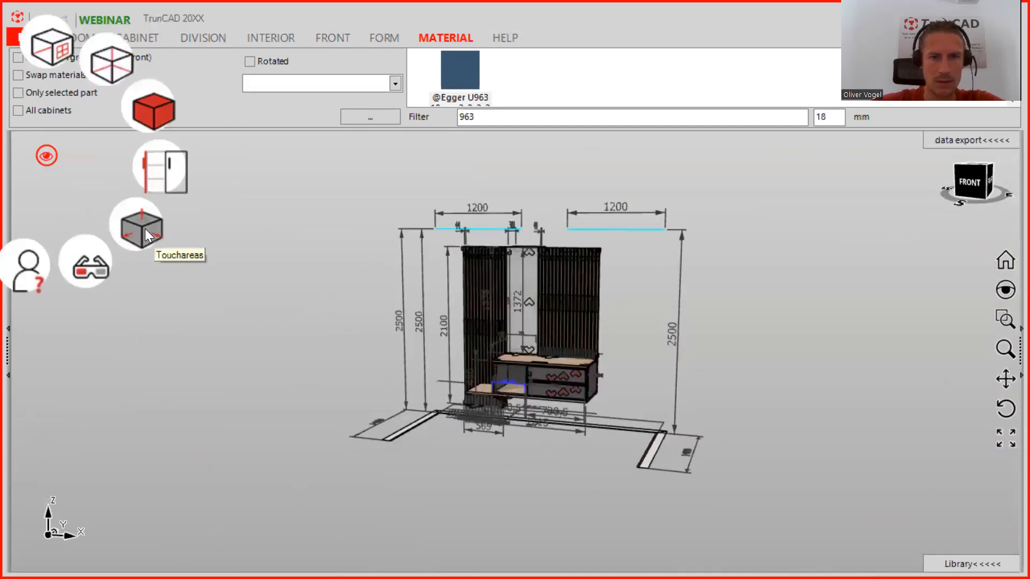
pyautogui.click(141, 226)
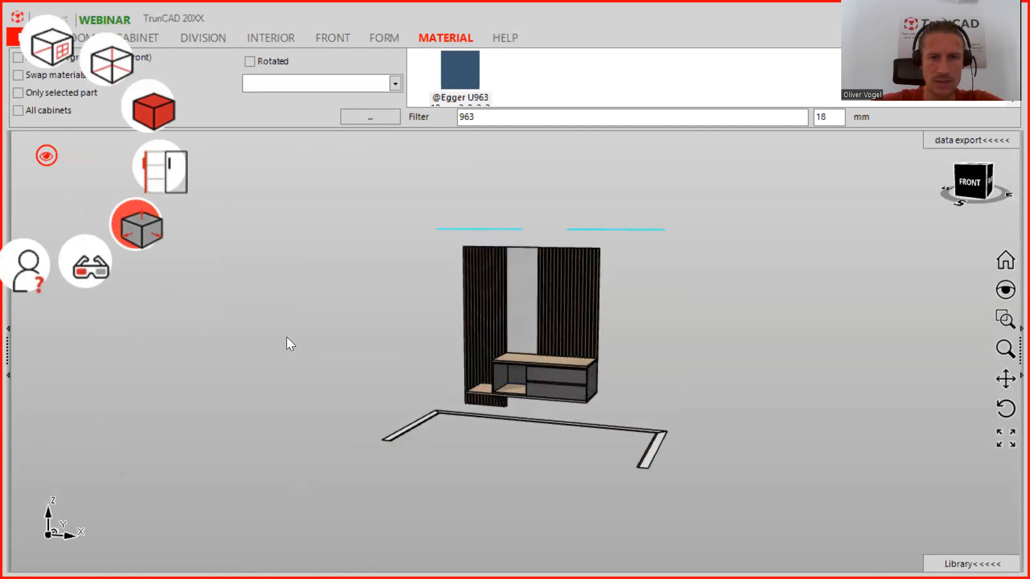
# Examine the wall unit's materials and the place where the protruding base panel meets the slatted wall.
pyautogui.moveTo(614, 397)
pyautogui.mouseDown(button='middle')
pyautogui.moveTo(644, 389)
pyautogui.moveTo(621, 349)
pyautogui.moveTo(625, 397)
pyautogui.mouseUp(button='middle')
pyautogui.scroll(4, 521, 283)
pyautogui.moveTo(523, 290); pyautogui.dragTo(570, 315, button='middle')
pyautogui.scroll(-3, 451, 400)
pyautogui.moveTo(446, 405); pyautogui.dragTo(432, 457, button='middle')
pyautogui.scroll(3, 427, 456)
pyautogui.scroll(2, 426, 456)
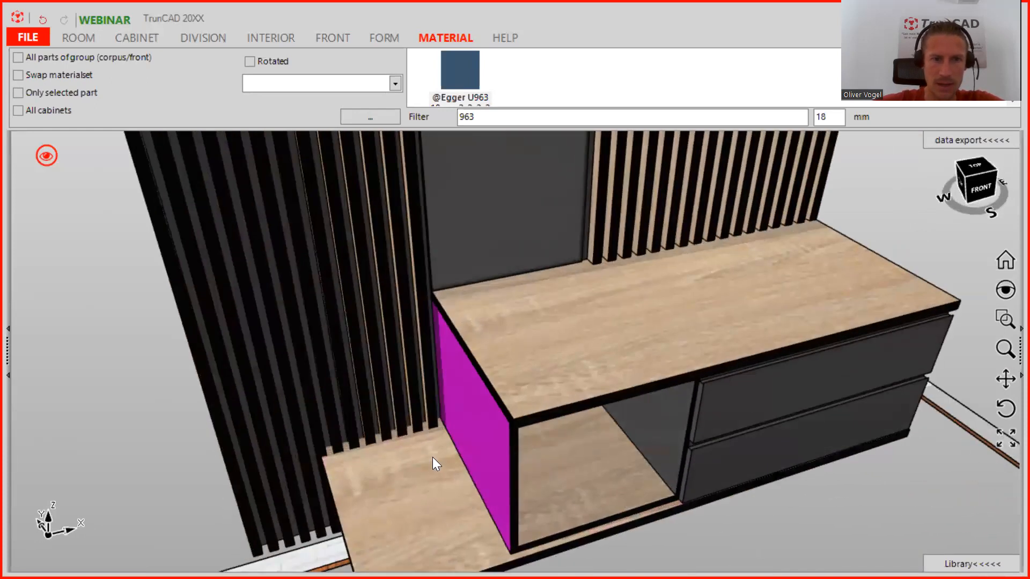
pyautogui.scroll(4, 423, 434)
pyautogui.scroll(-3, 470, 402)
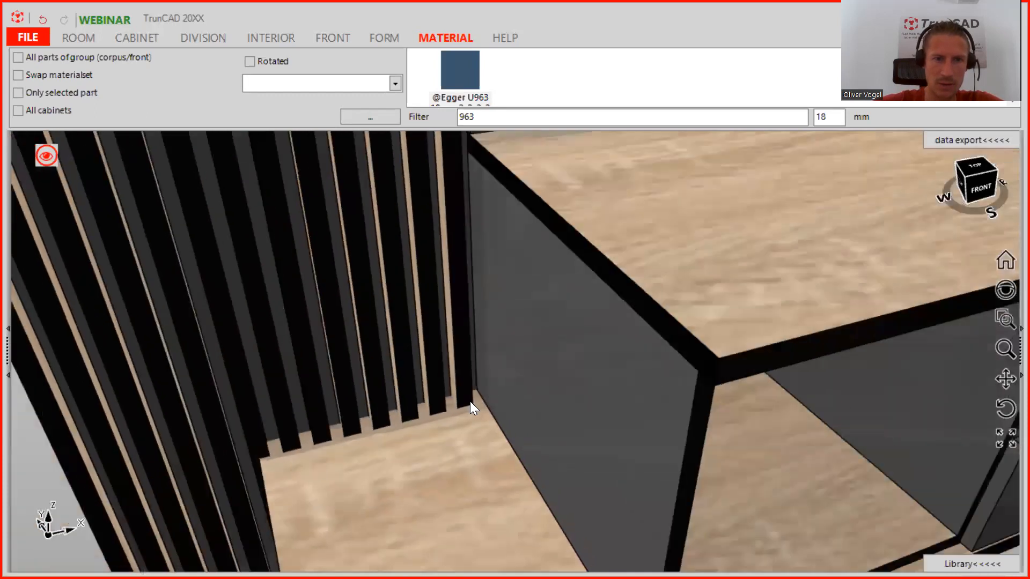
pyautogui.scroll(-3, 470, 401)
pyautogui.moveTo(427, 414); pyautogui.dragTo(447, 429, button='middle')
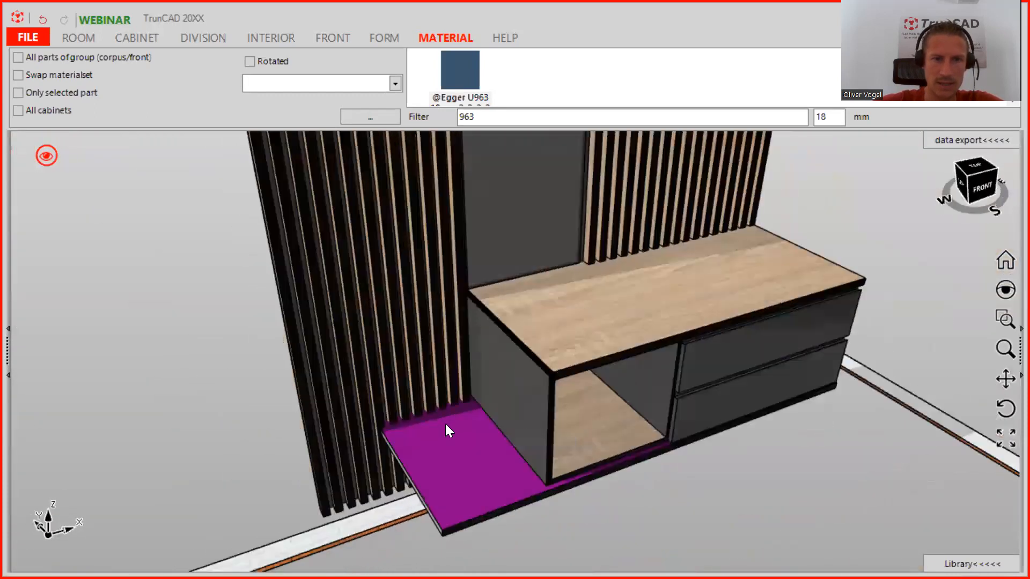
# Open the sideboard's protruding base panel in the part editor and switch to QCAD to edit its contour.
pyautogui.click(478, 443)
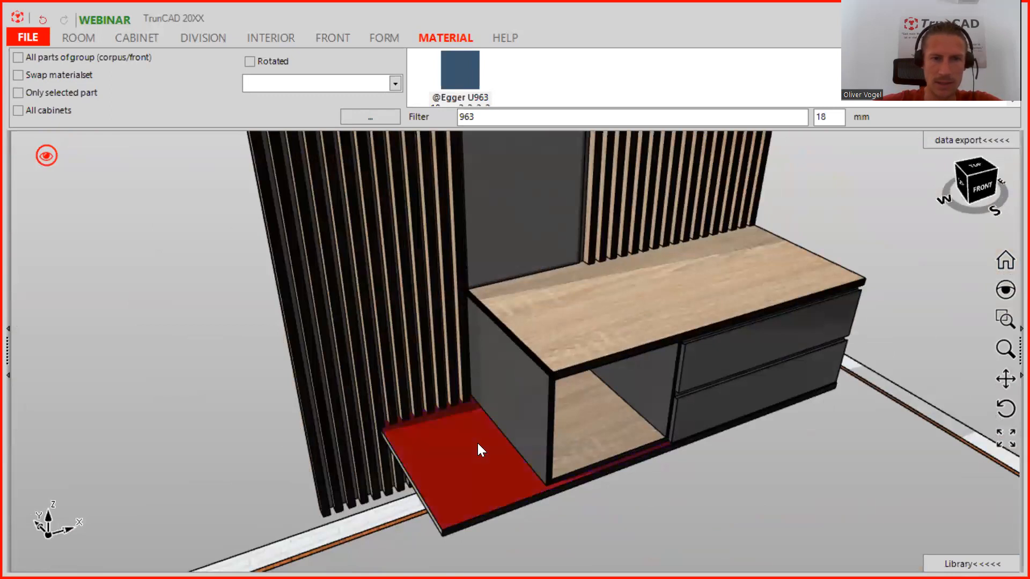
pyautogui.doubleClick(477, 442)
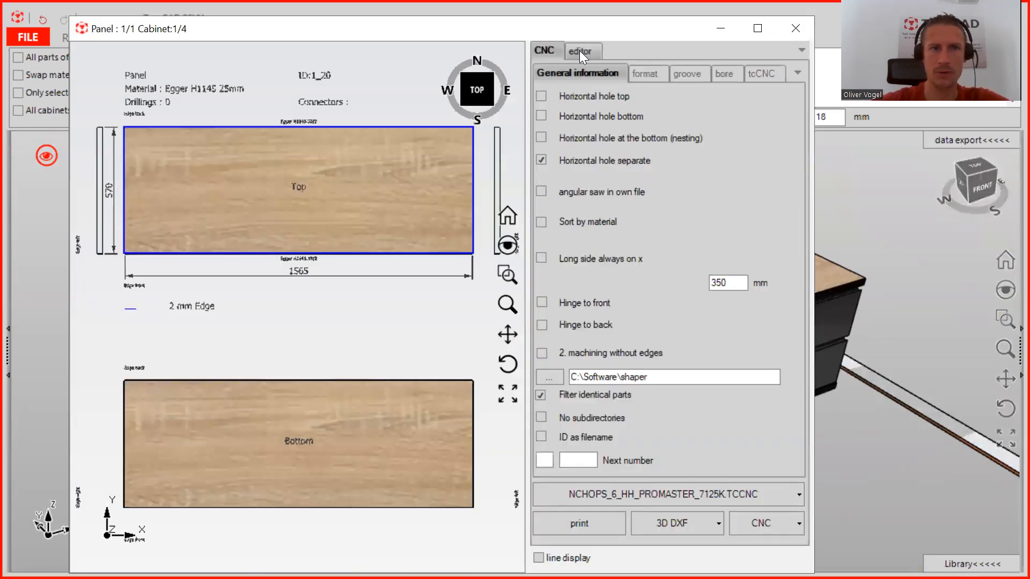
pyautogui.click(579, 51)
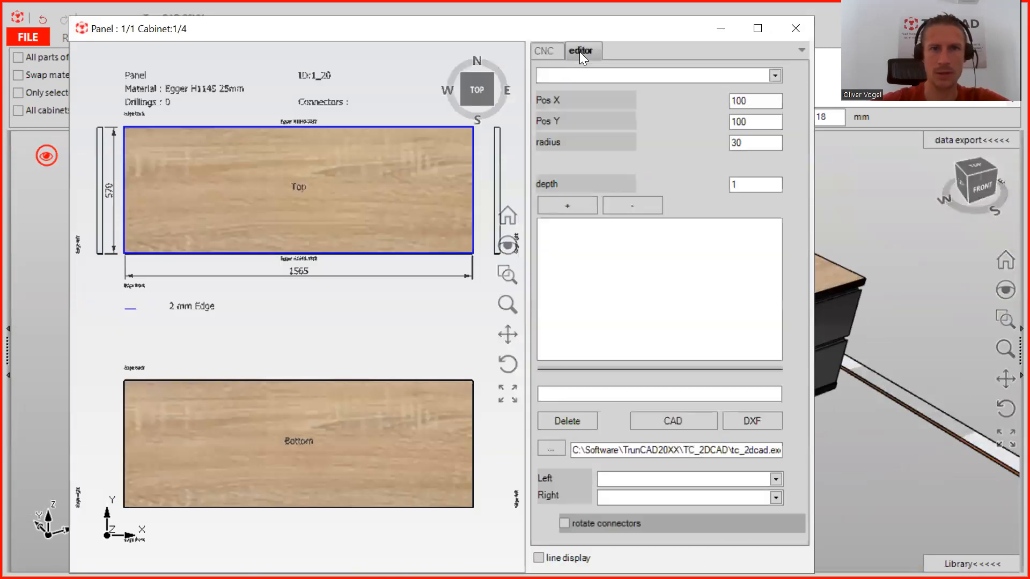
pyautogui.click(674, 421)
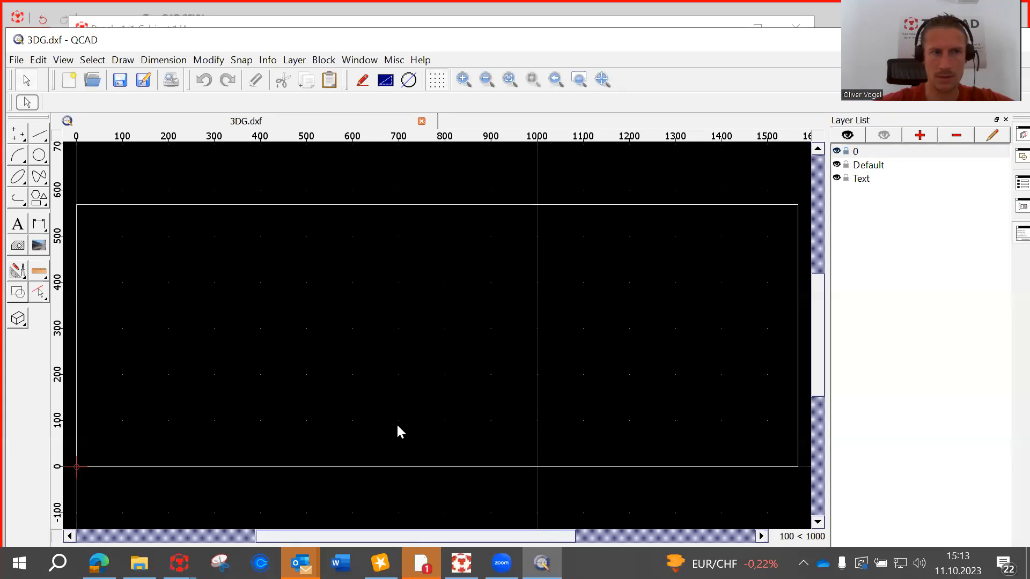
# Create parallel lines 350 mm inward from the panel contour's left edge and 45 mm inward from its upper edge.
pyautogui.click(18, 271)
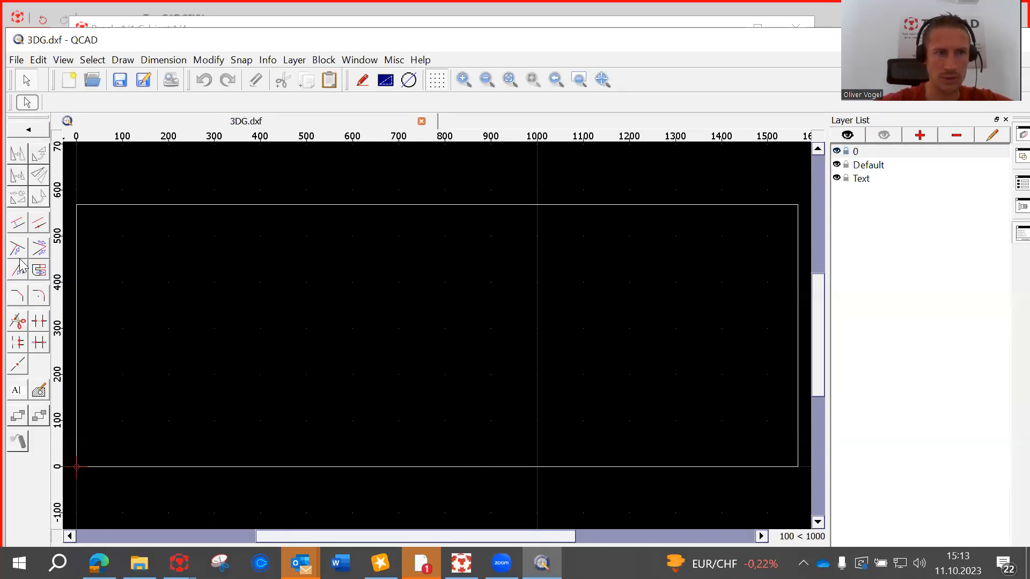
pyautogui.click(18, 223)
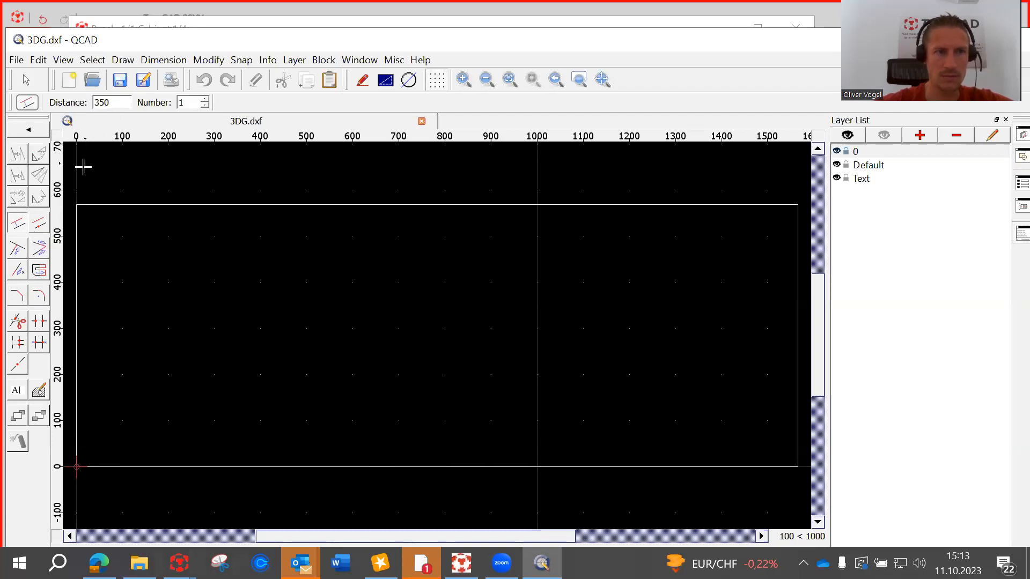
pyautogui.click(78, 213)
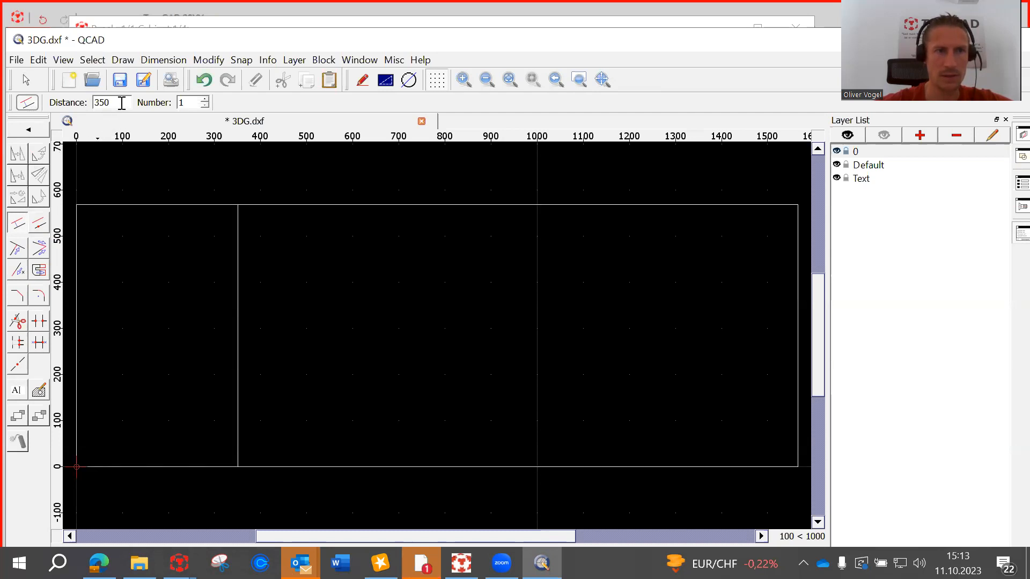
pyautogui.moveTo(104, 104); pyautogui.dragTo(117, 104)
pyautogui.write('45')
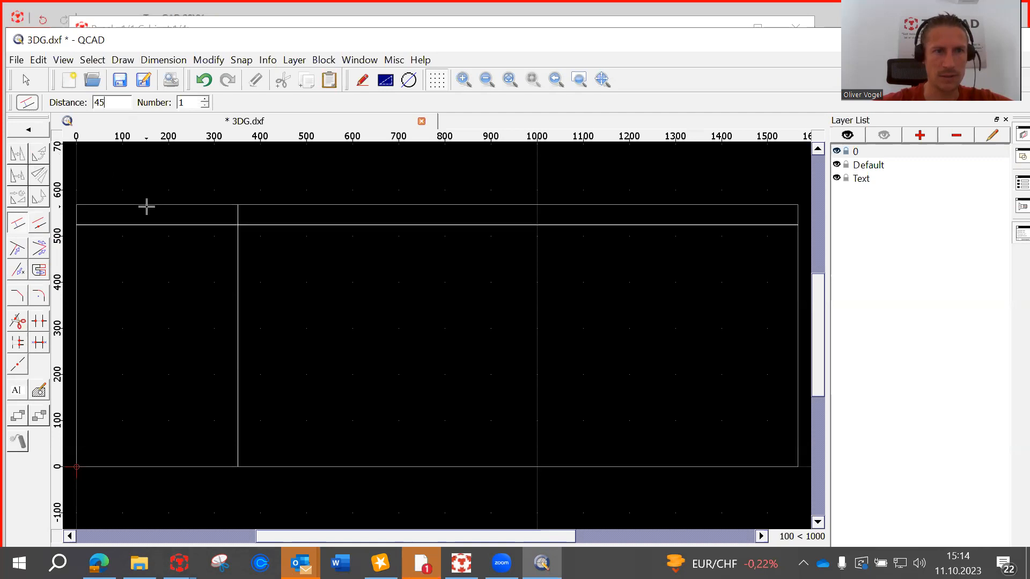
# Break out the surplus line segments to leave a 350 x 45 mm notch in the panel's upper left corner.
pyautogui.click(41, 328)
pyautogui.click(239, 288)
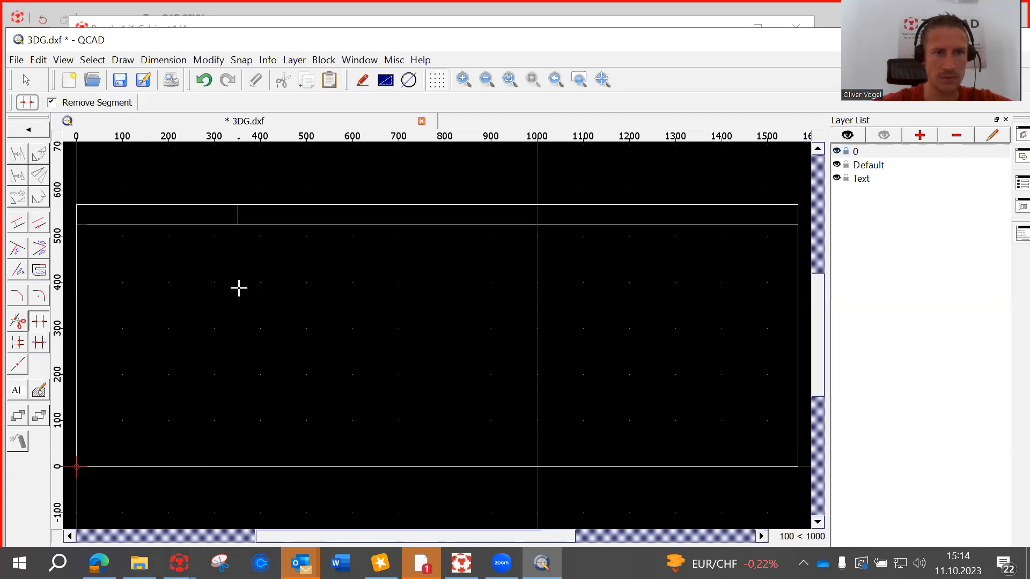
pyautogui.click(304, 225)
pyautogui.click(135, 205)
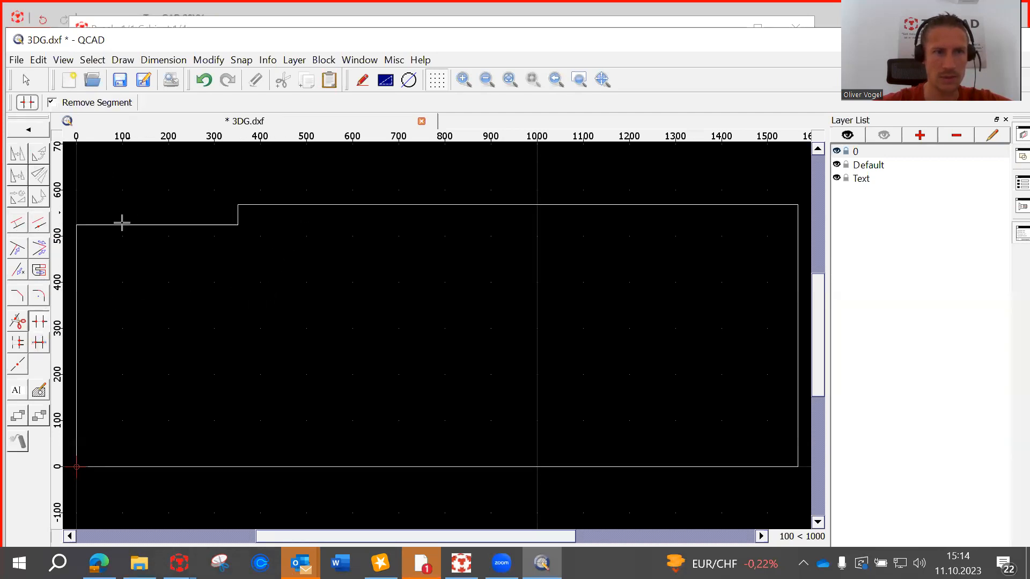
# Join the notched contour's segments into a polyline with tolerance 0.001 and save 3DG.dxf.
pyautogui.click(29, 130)
pyautogui.click(27, 203)
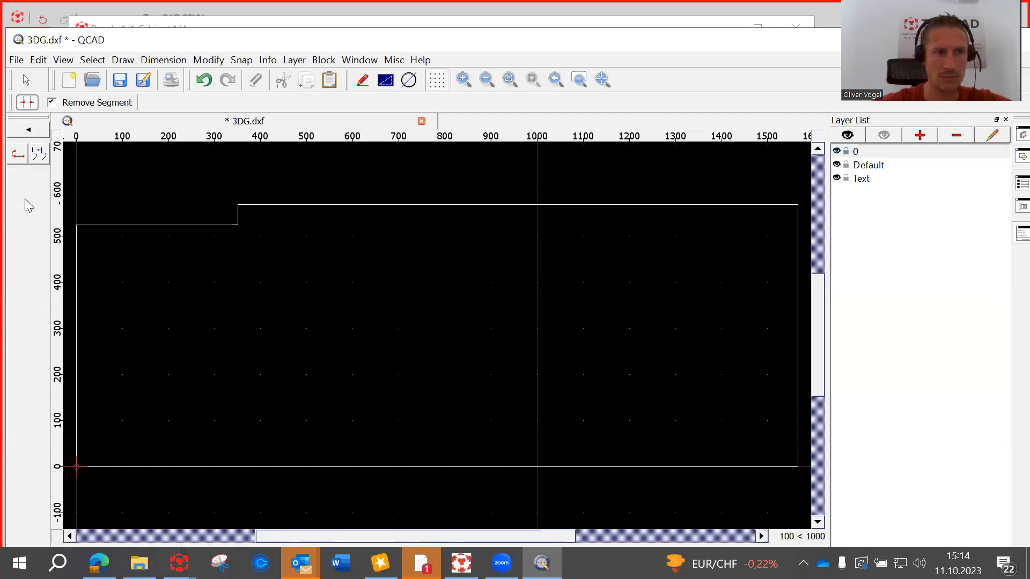
pyautogui.click(38, 155)
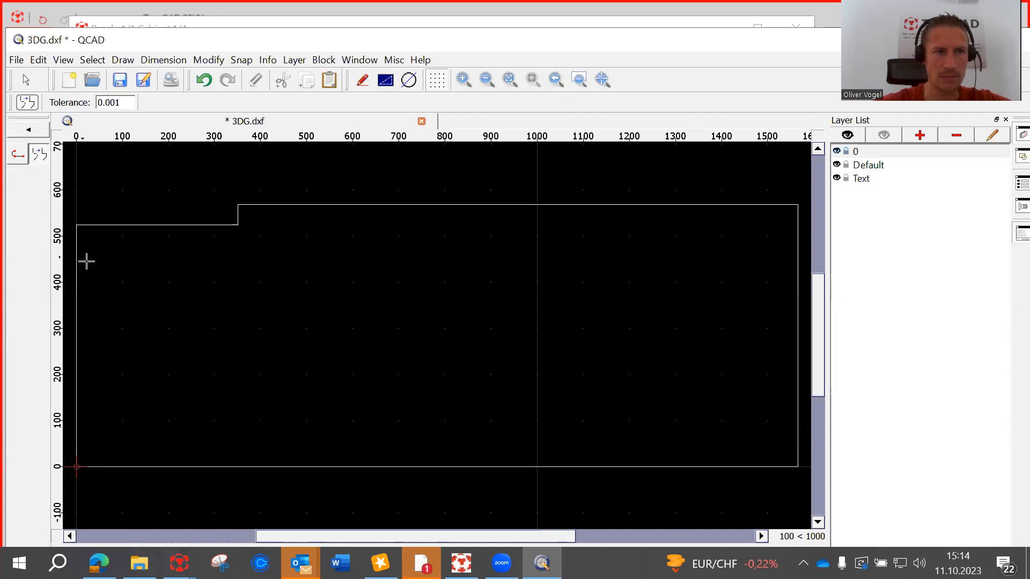
pyautogui.click(120, 81)
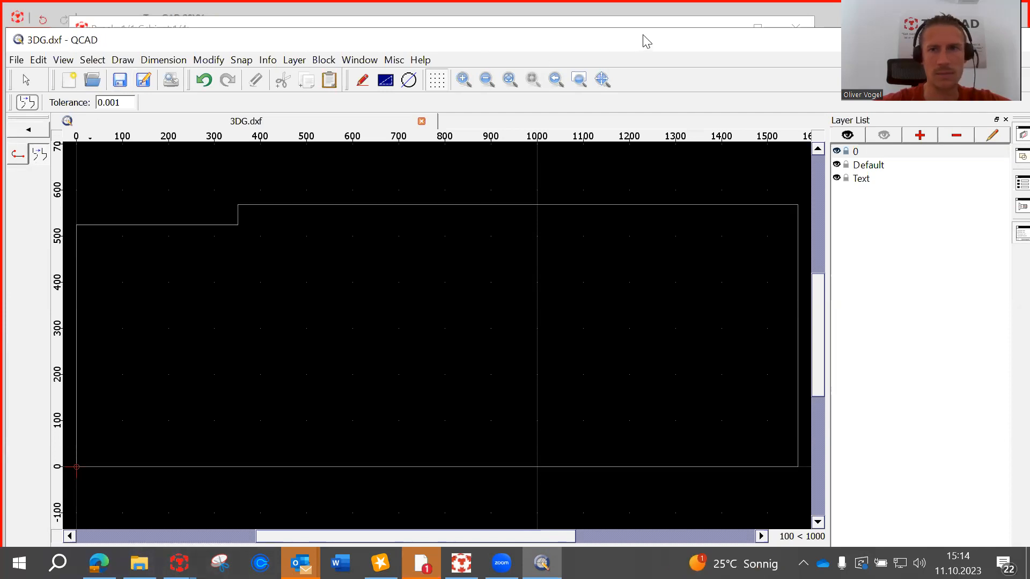
# Close QCAD and return to TrunCAD, taking the notched contour into the base panel and closing the panel window.
pyautogui.doubleClick(772, 48)
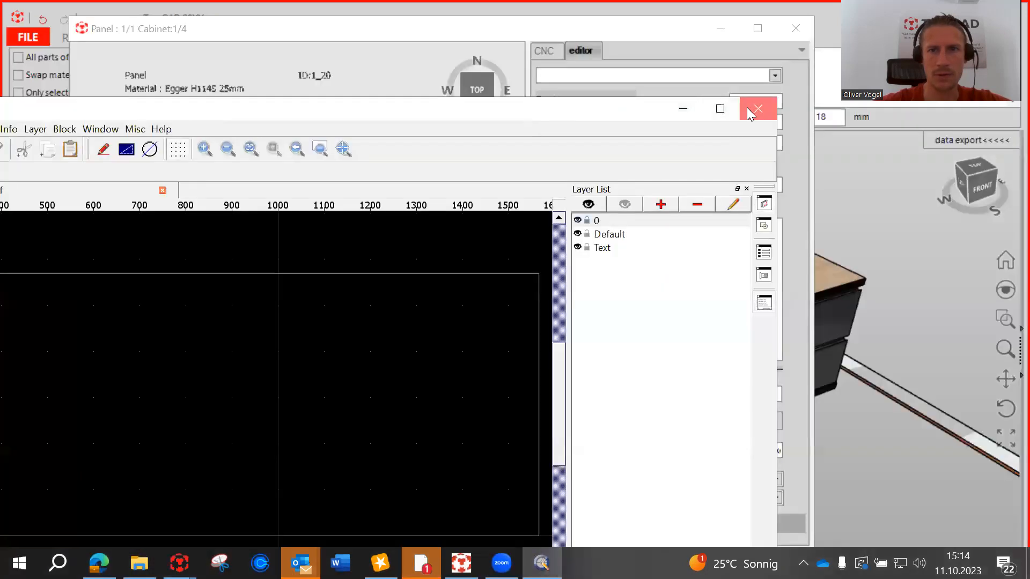
pyautogui.click(751, 107)
pyautogui.click(659, 420)
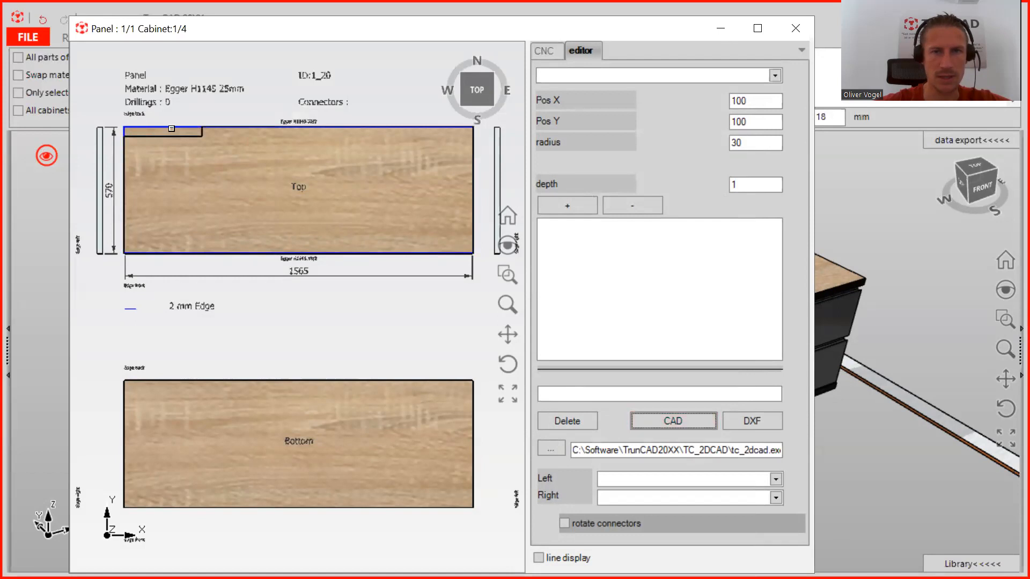
pyautogui.click(794, 28)
# Examine the base panel's notch at the slatted wall and the complete wall unit from several sides.
pyautogui.moveTo(462, 412); pyautogui.dragTo(528, 406, button='middle')
pyautogui.scroll(7, 444, 440)
pyautogui.moveTo(444, 442); pyautogui.dragTo(513, 332, button='middle')
pyautogui.scroll(-4, 514, 332)
pyautogui.scroll(-3, 608, 331)
pyautogui.scroll(-4, 608, 331)
pyautogui.moveTo(677, 332); pyautogui.dragTo(604, 312, button='middle')
pyautogui.keyDown('ctrl'); pyautogui.moveTo(786, 326); pyautogui.dragTo(720, 378, button='middle'); pyautogui.keyUp('ctrl')
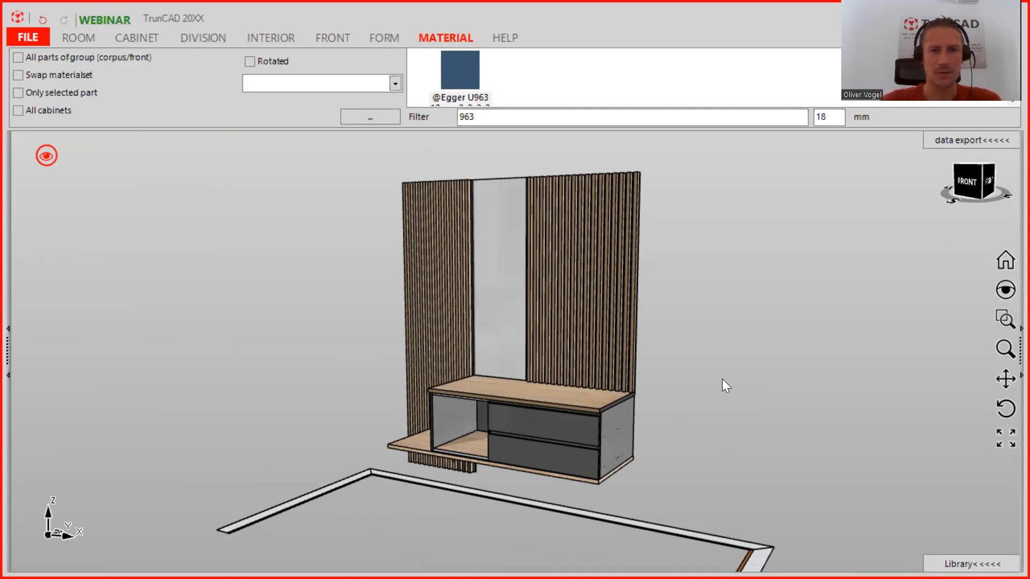
pyautogui.scroll(4, 681, 408)
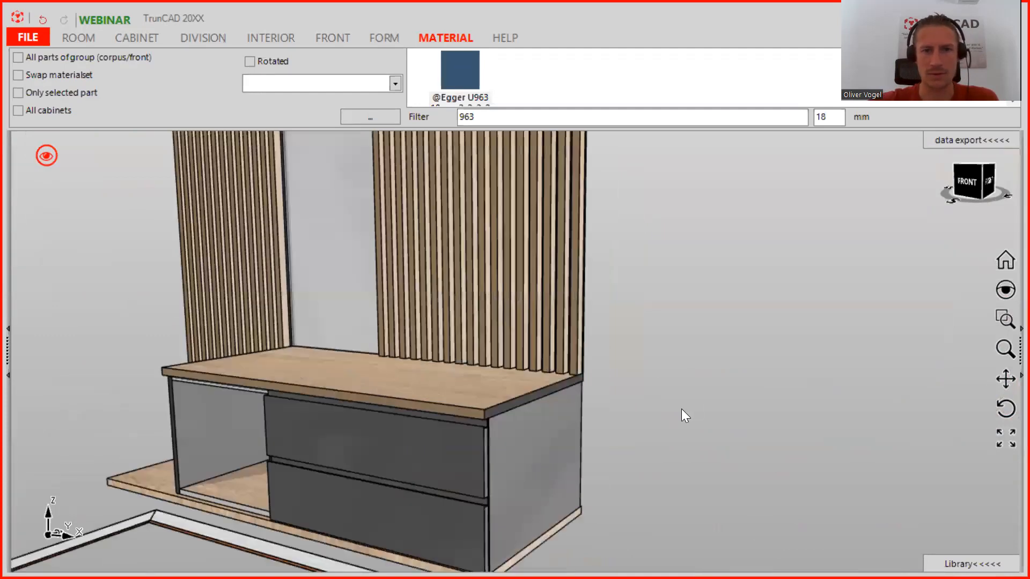
pyautogui.scroll(-4, 681, 409)
pyautogui.moveTo(681, 408); pyautogui.dragTo(721, 420, button='middle')
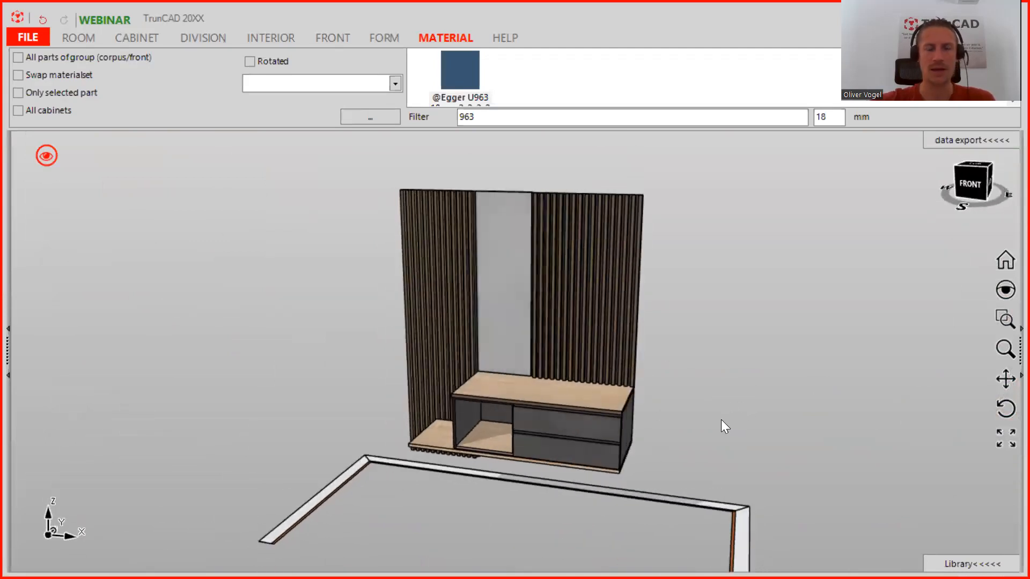